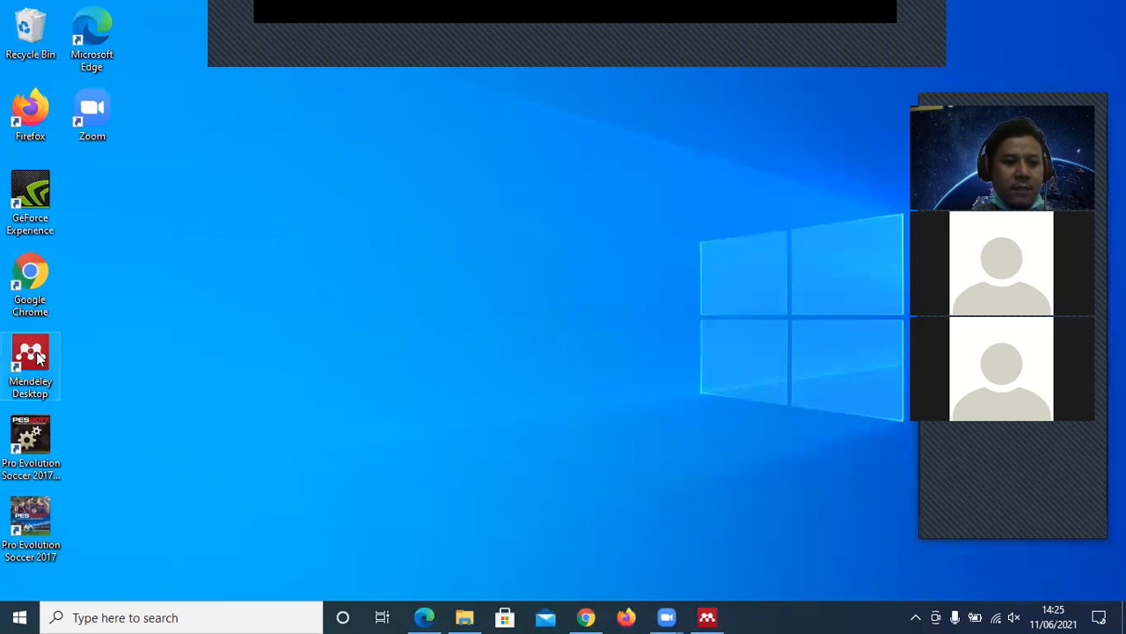
# - Switch to Mendeley Desktop and view the documents in the Jurnal NRC and Bimbingan TA 2021 folders, ending on All Documents
pyautogui.moveTo(707, 616)
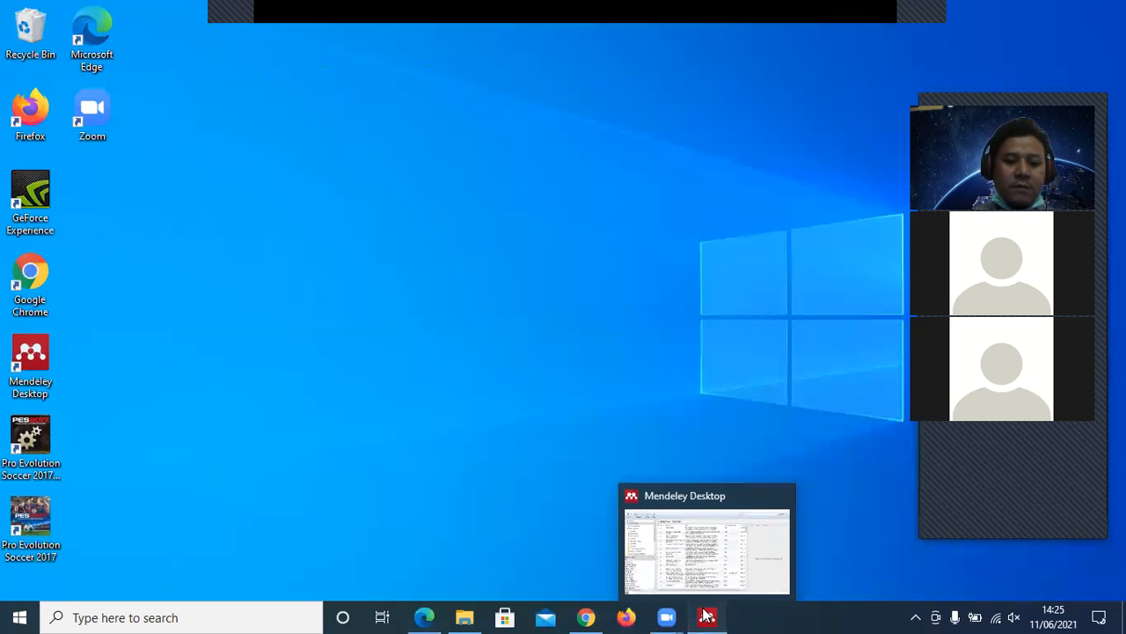
pyautogui.click(707, 616)
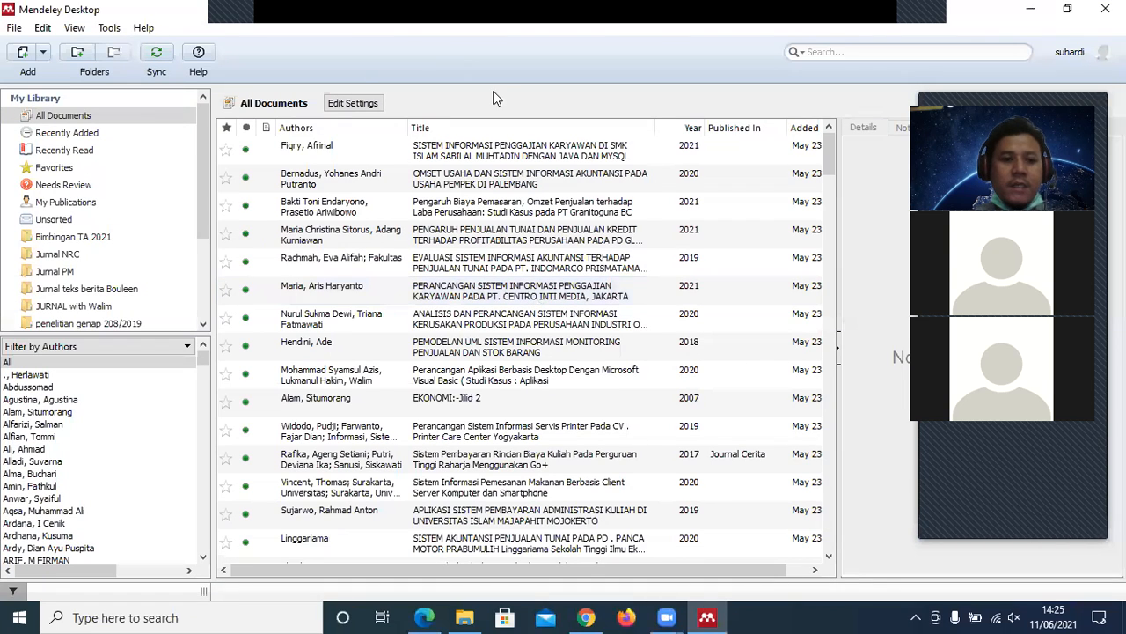
pyautogui.click(111, 239)
pyautogui.click(102, 257)
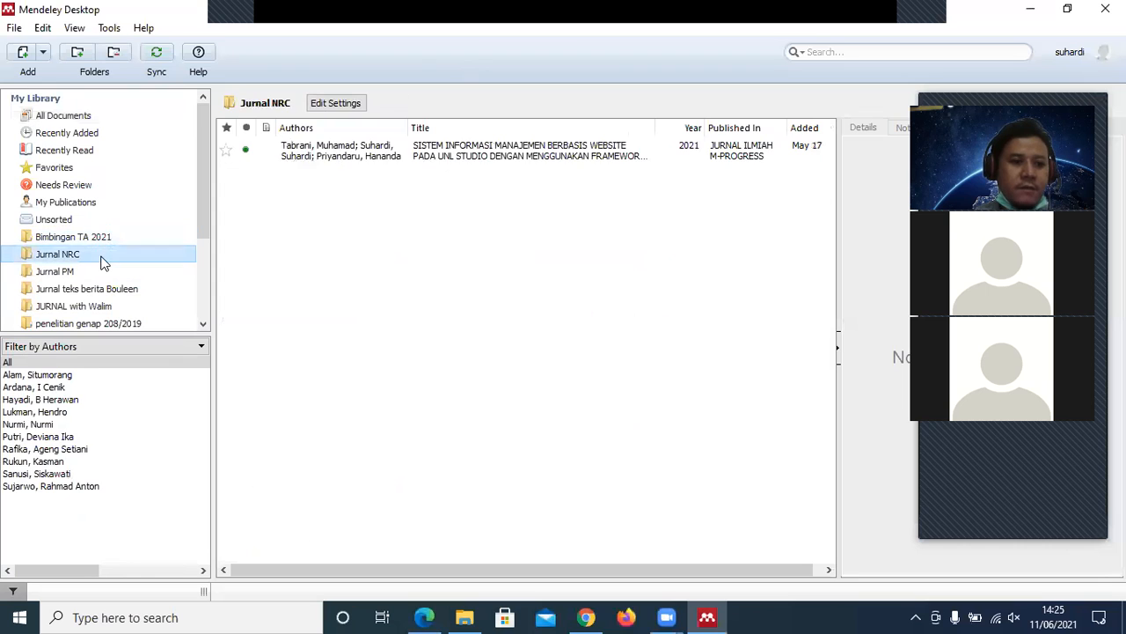
pyautogui.click(75, 243)
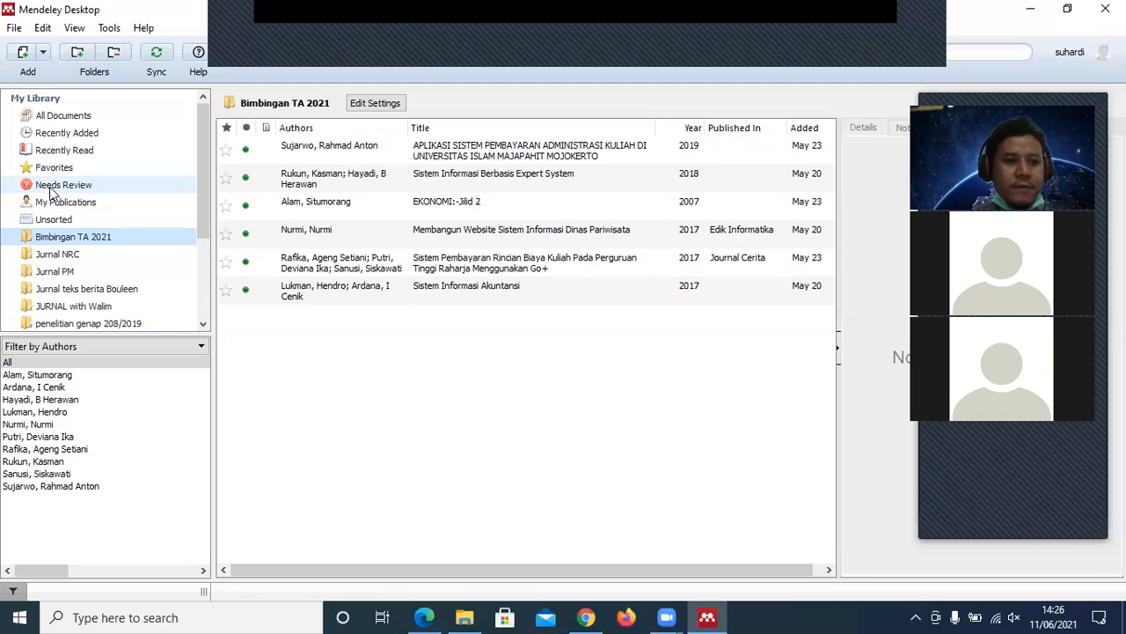
pyautogui.click(64, 120)
pyautogui.click(14, 28)
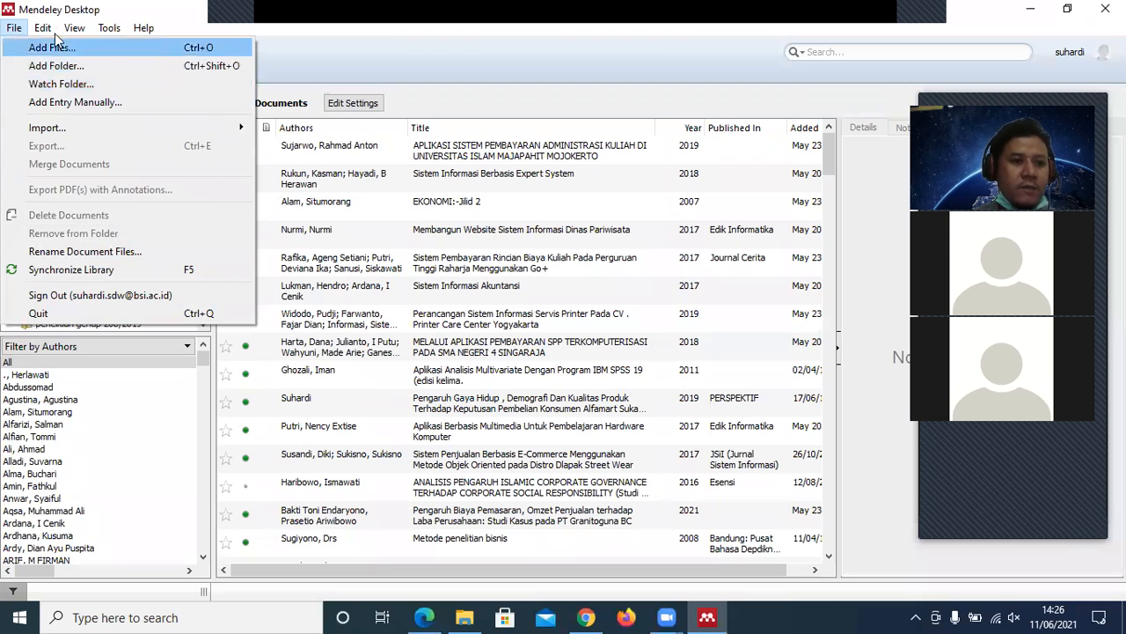
pyautogui.moveTo(42, 30)
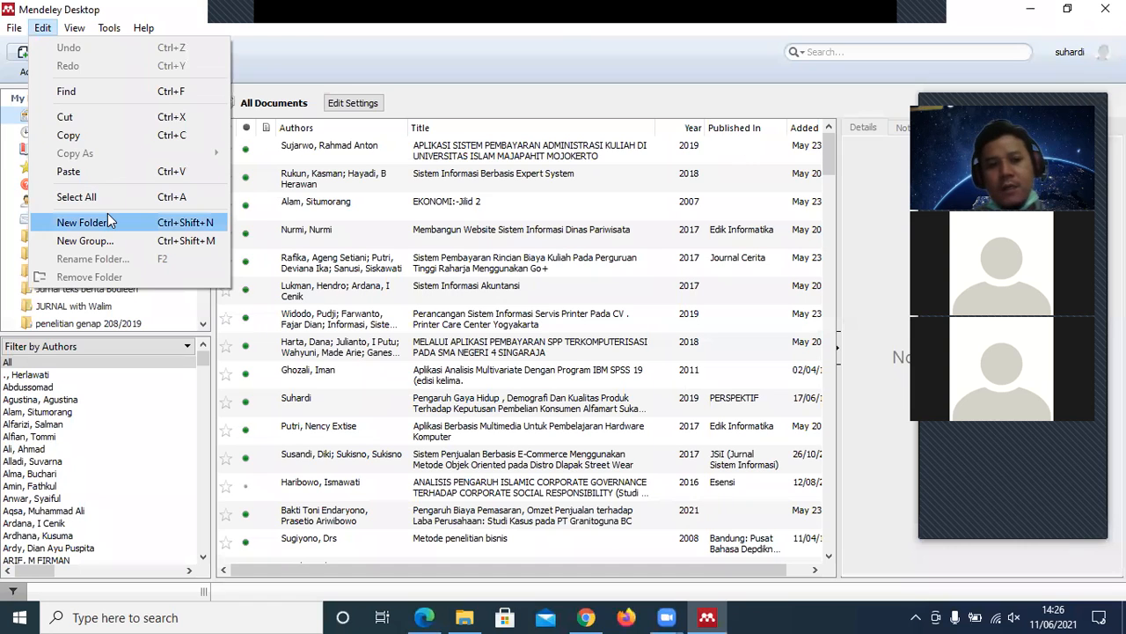
pyautogui.moveTo(76, 35)
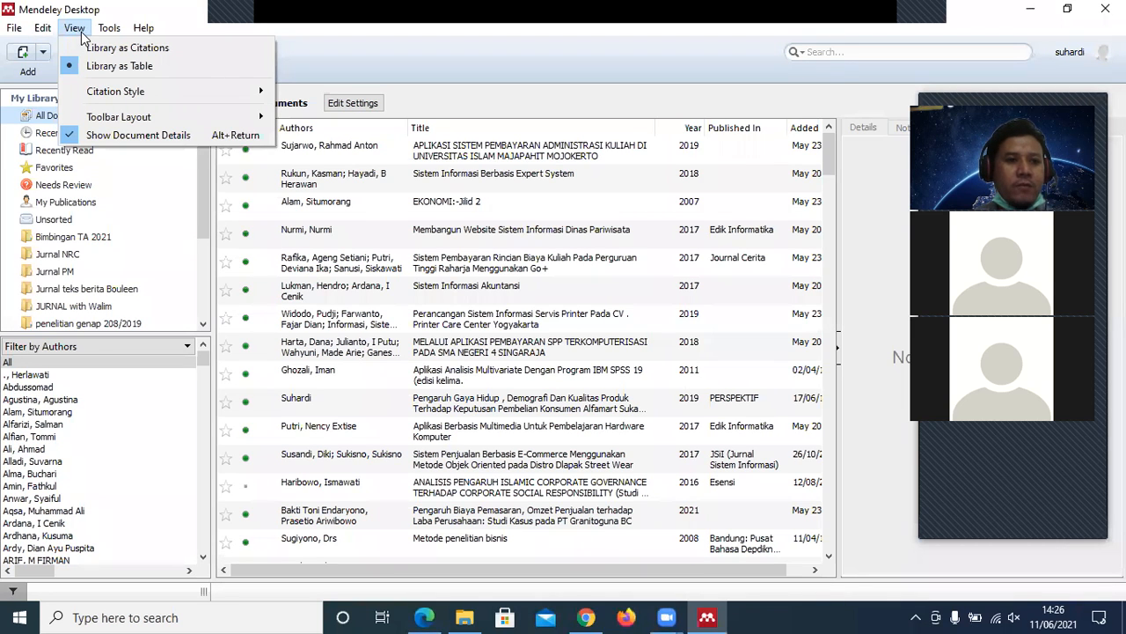
pyautogui.moveTo(110, 28)
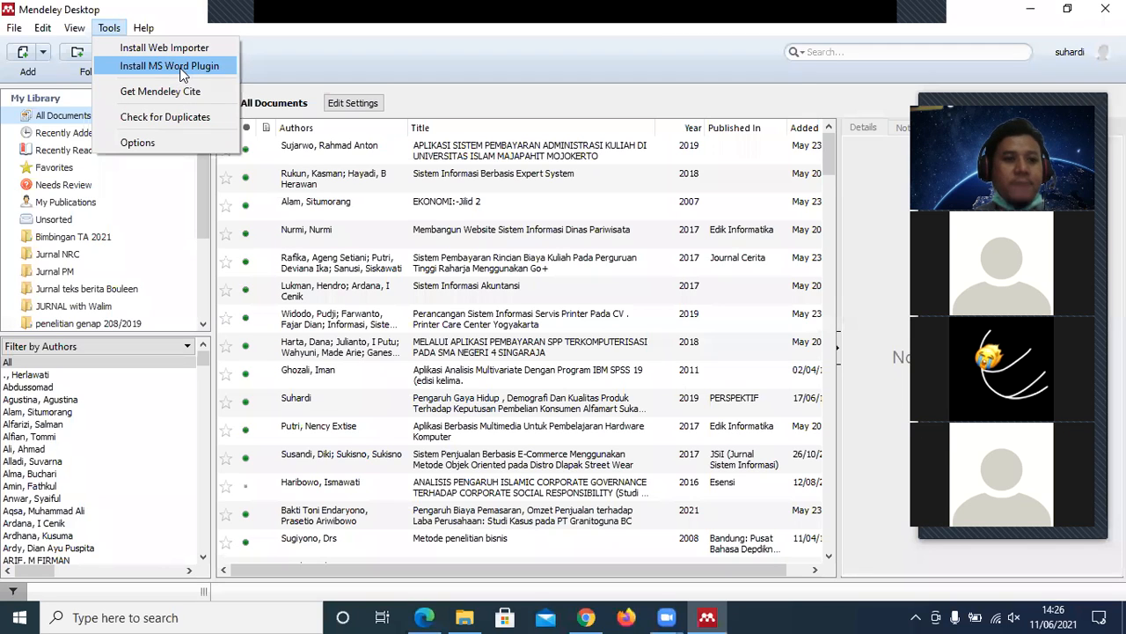
pyautogui.click(143, 29)
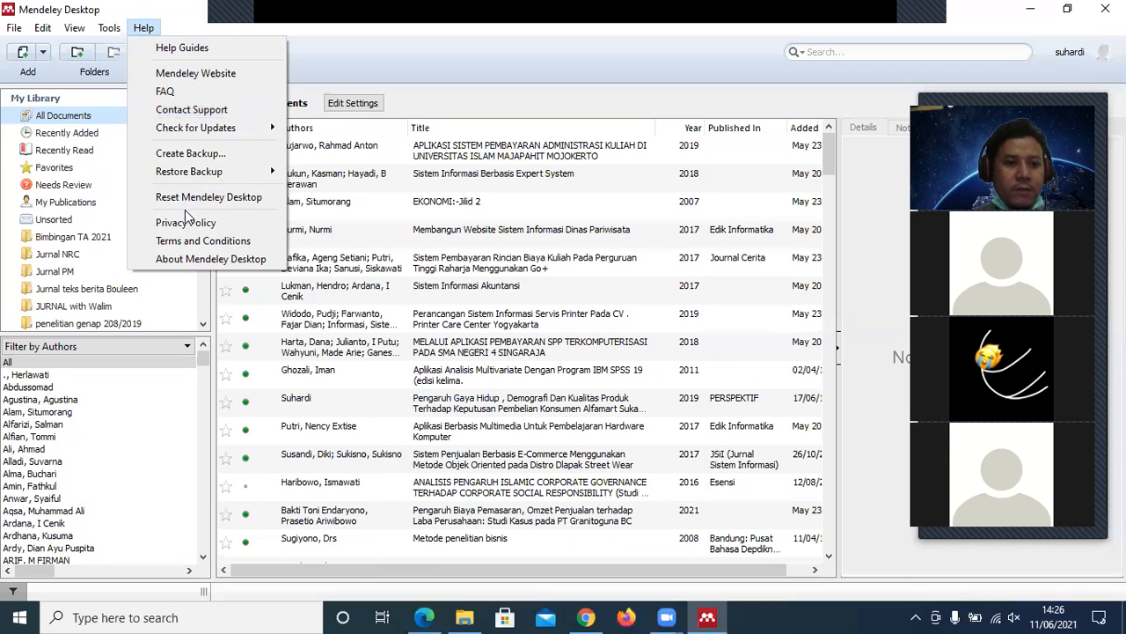
pyautogui.click(367, 294)
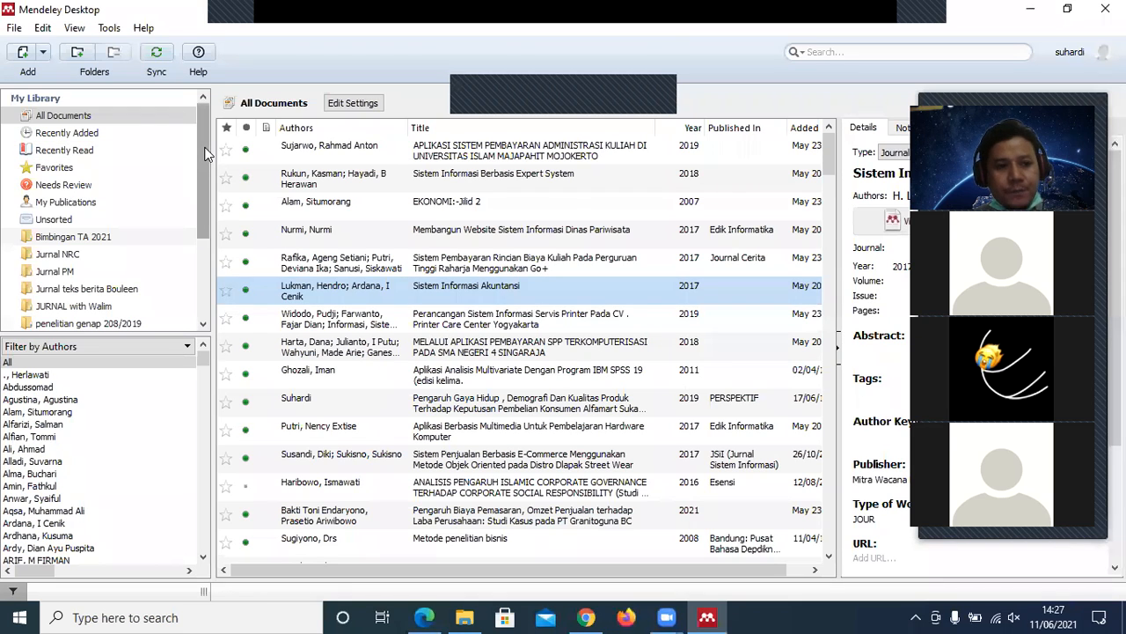
# - Create a new folder in My Library named KKP followed by the student's first name
pyautogui.moveTo(204, 154); pyautogui.dragTo(204, 184)
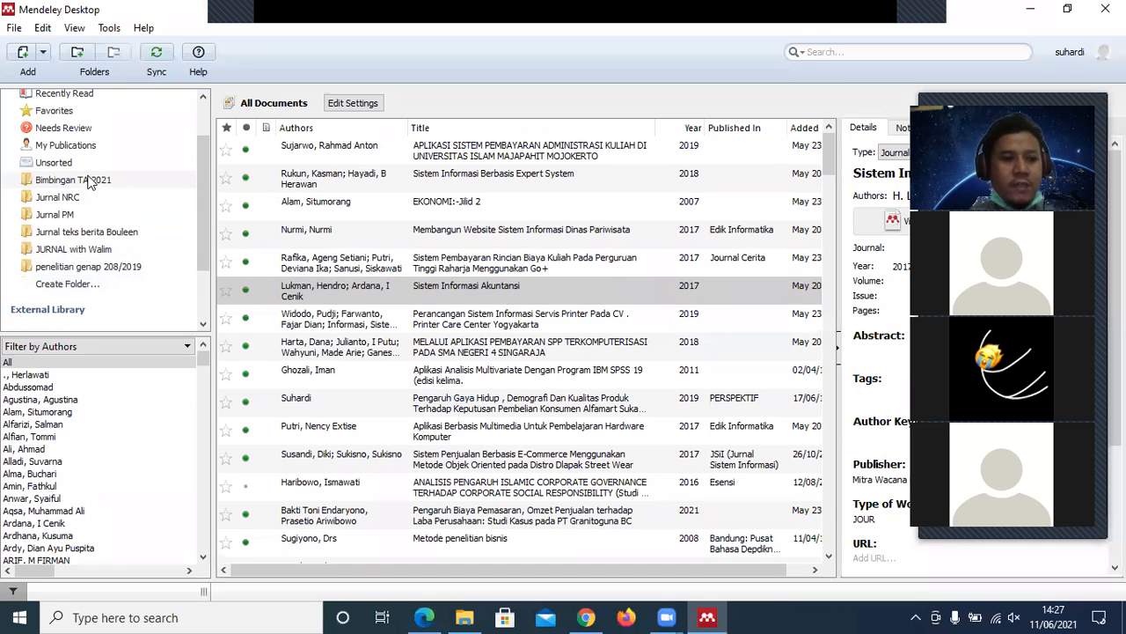
pyautogui.click(88, 286)
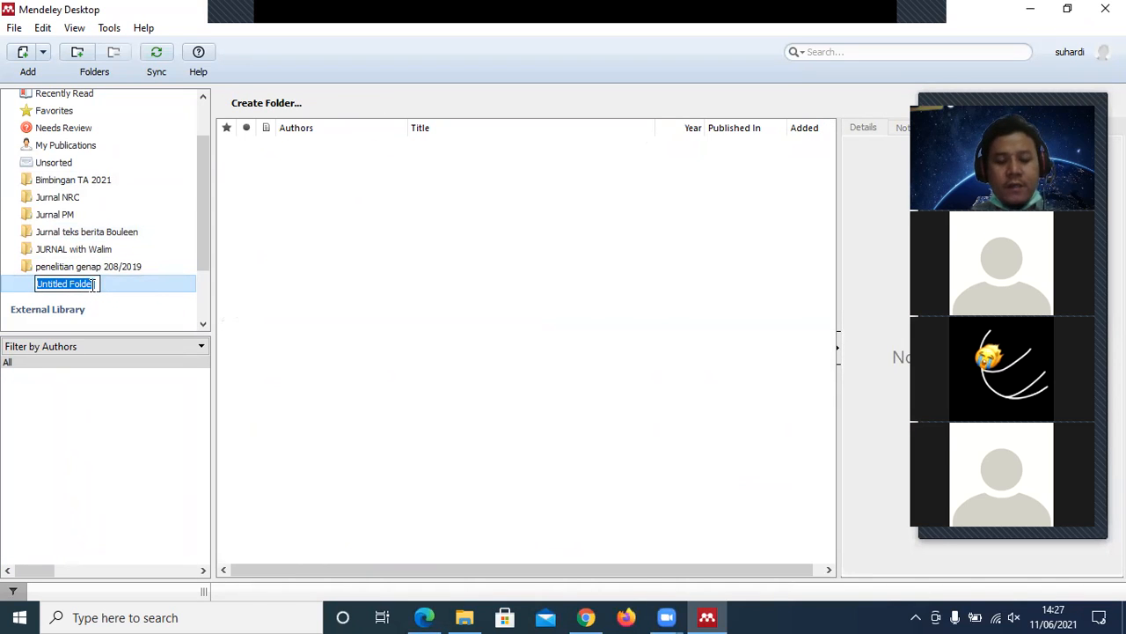
pyautogui.write('KKP')
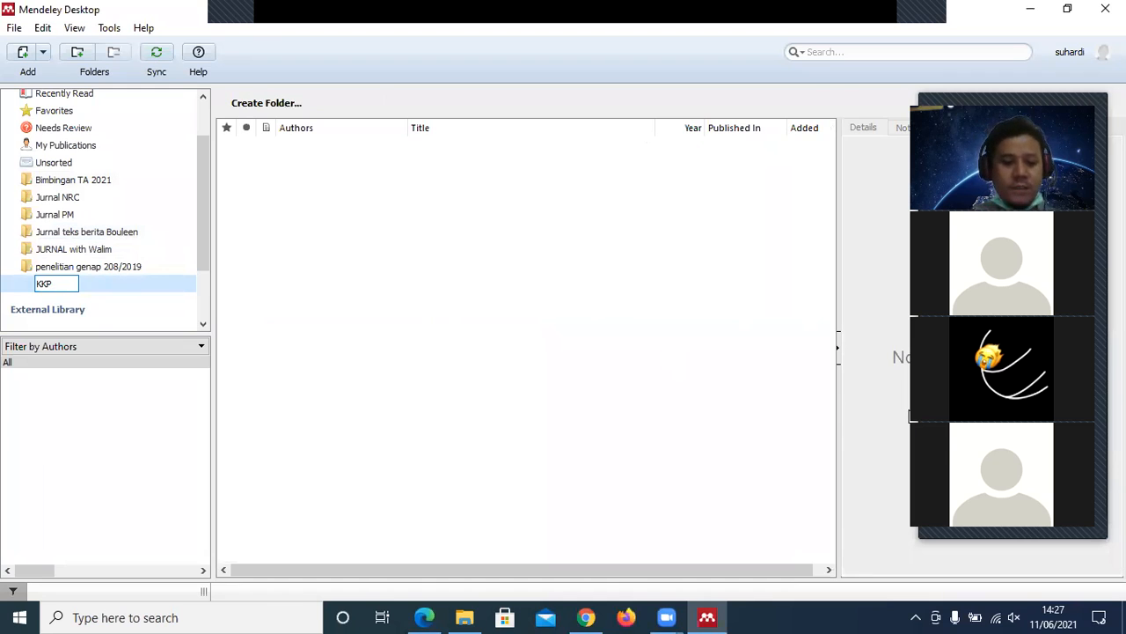
pyautogui.write('NUrul')
pyautogui.press('BackSpace')
pyautogui.press('BackSpace')
pyautogui.press('BackSpace')
pyautogui.press('BackSpace')
pyautogui.write('urull')
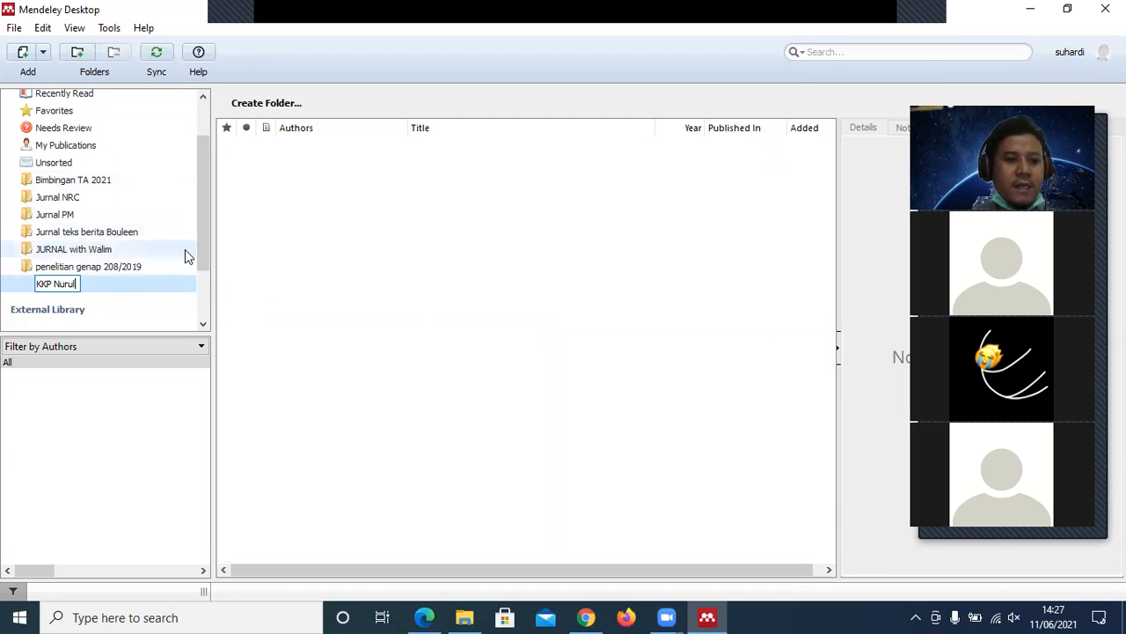
pyautogui.press('Return')
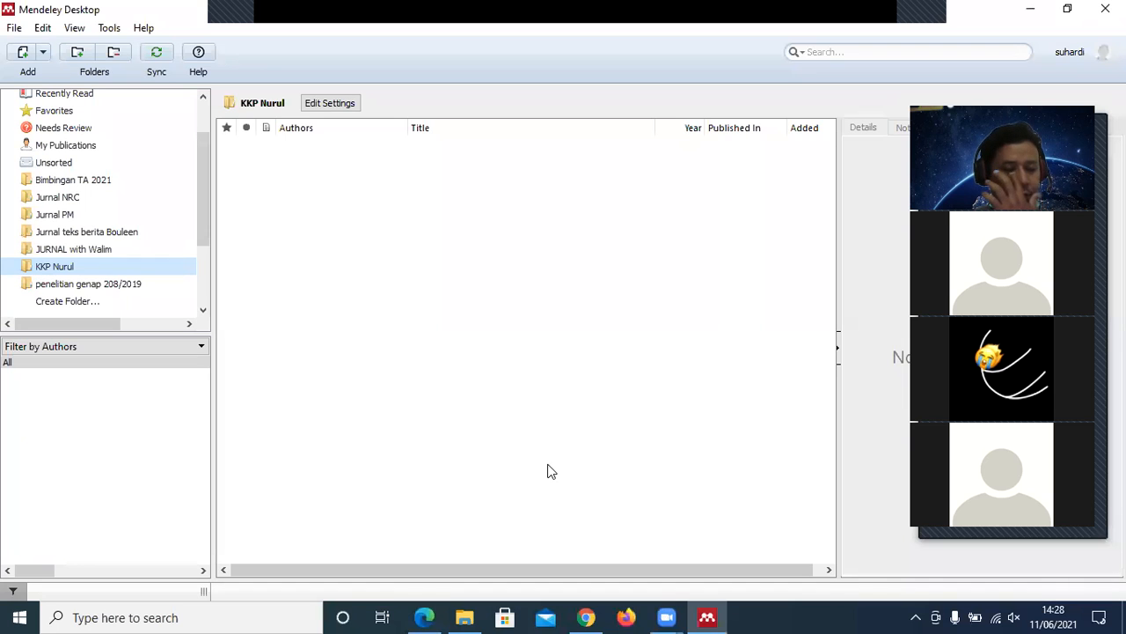
# - Switch to Chrome and show the Gmail inbox
pyautogui.click(464, 616)
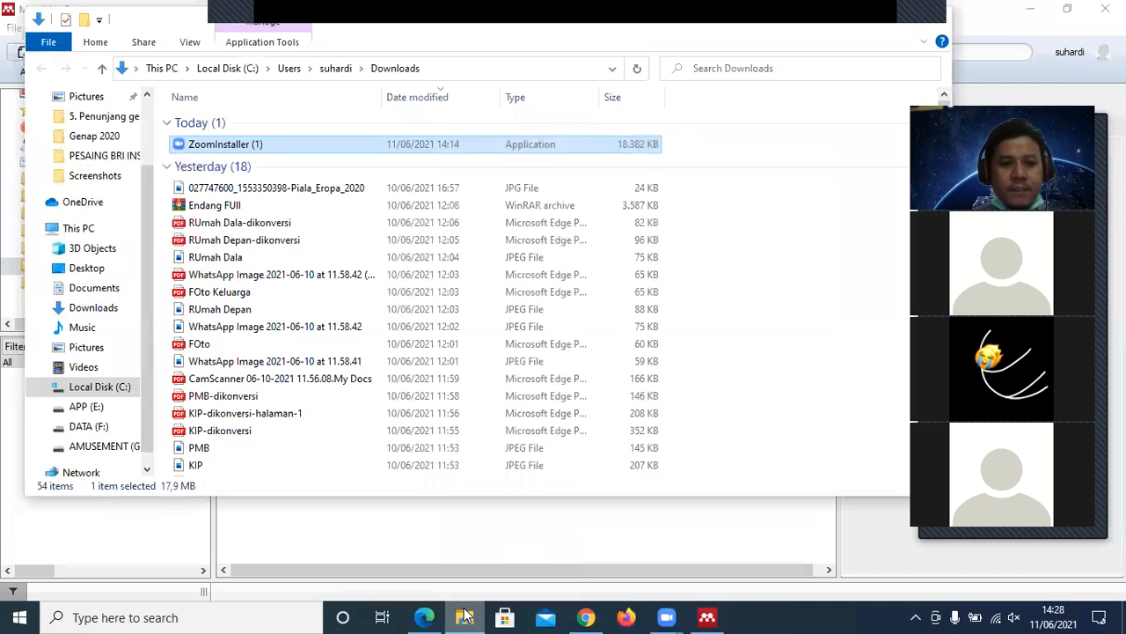
pyautogui.click(464, 616)
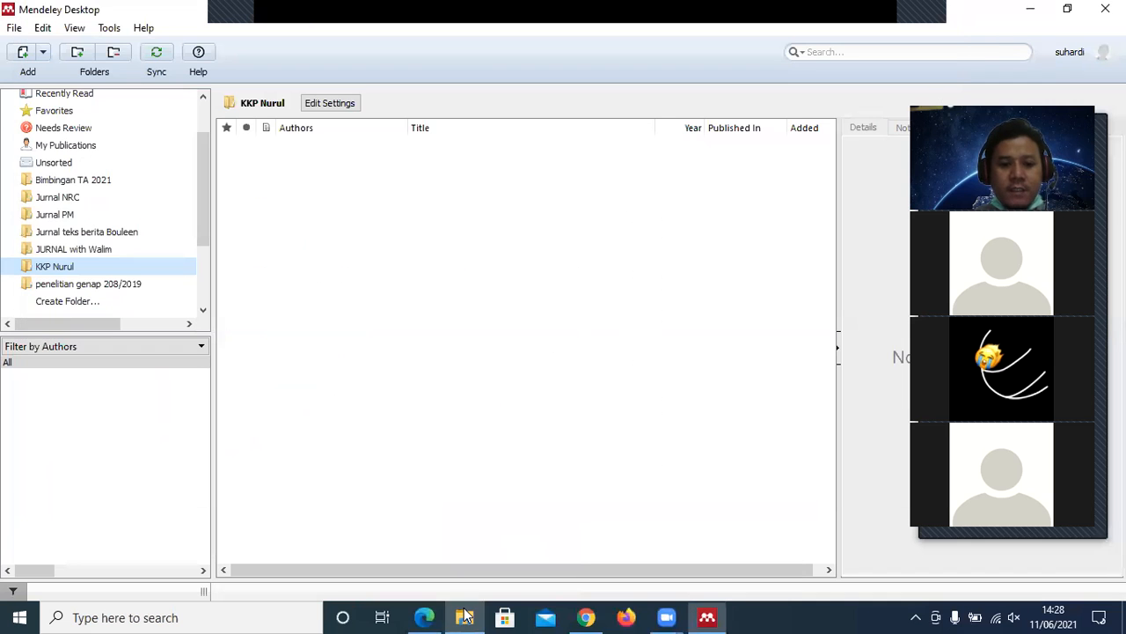
pyautogui.click(586, 616)
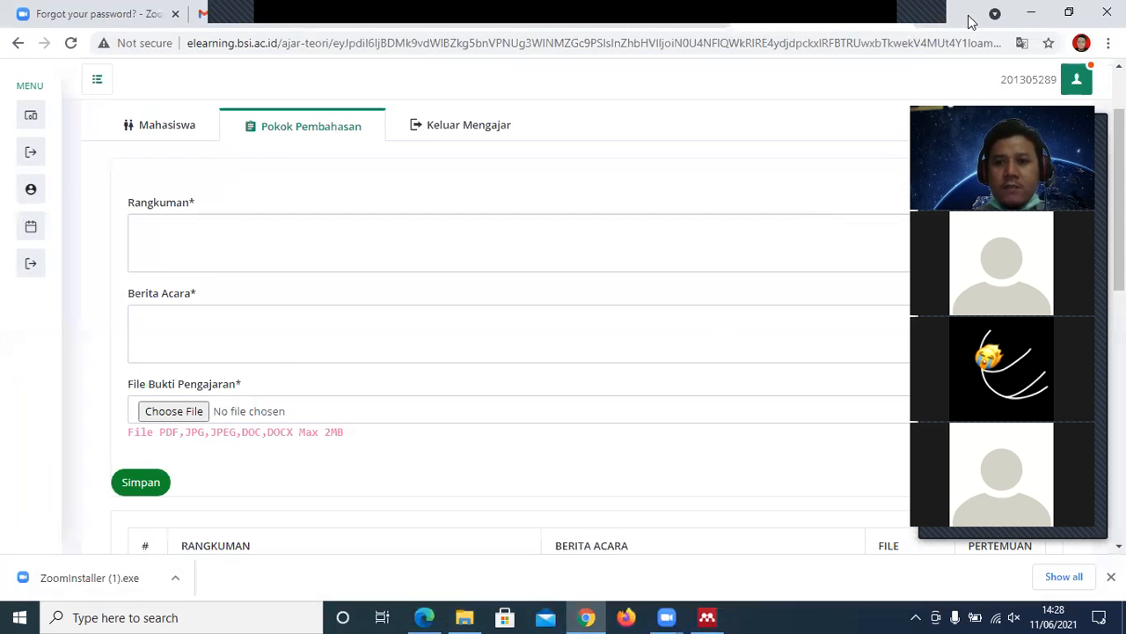
pyautogui.click(924, 21)
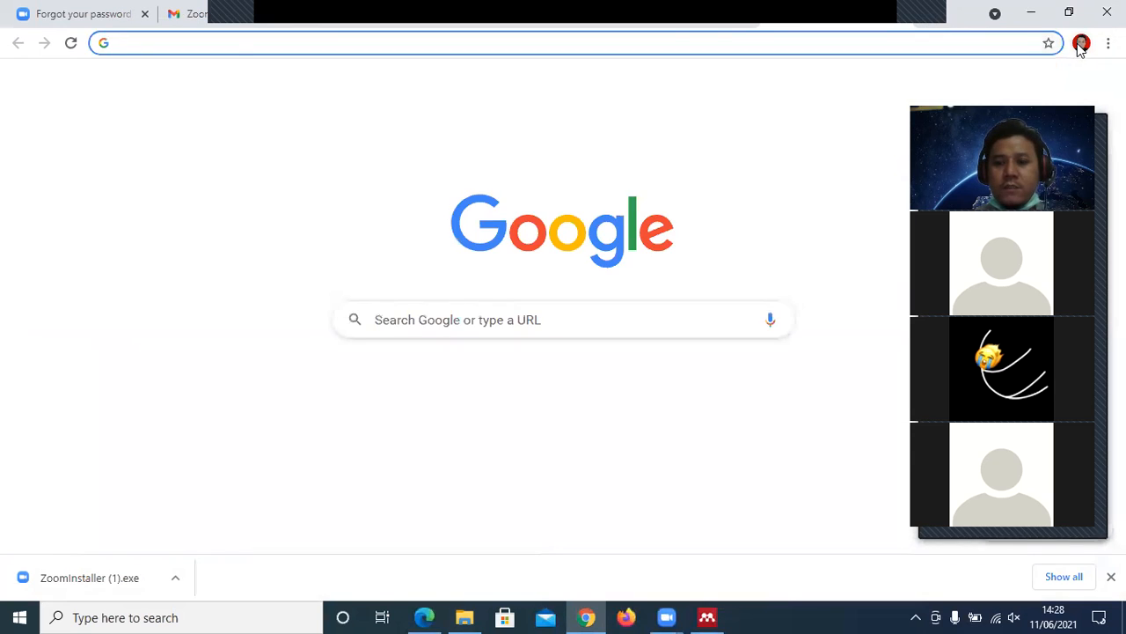
pyautogui.click(1082, 43)
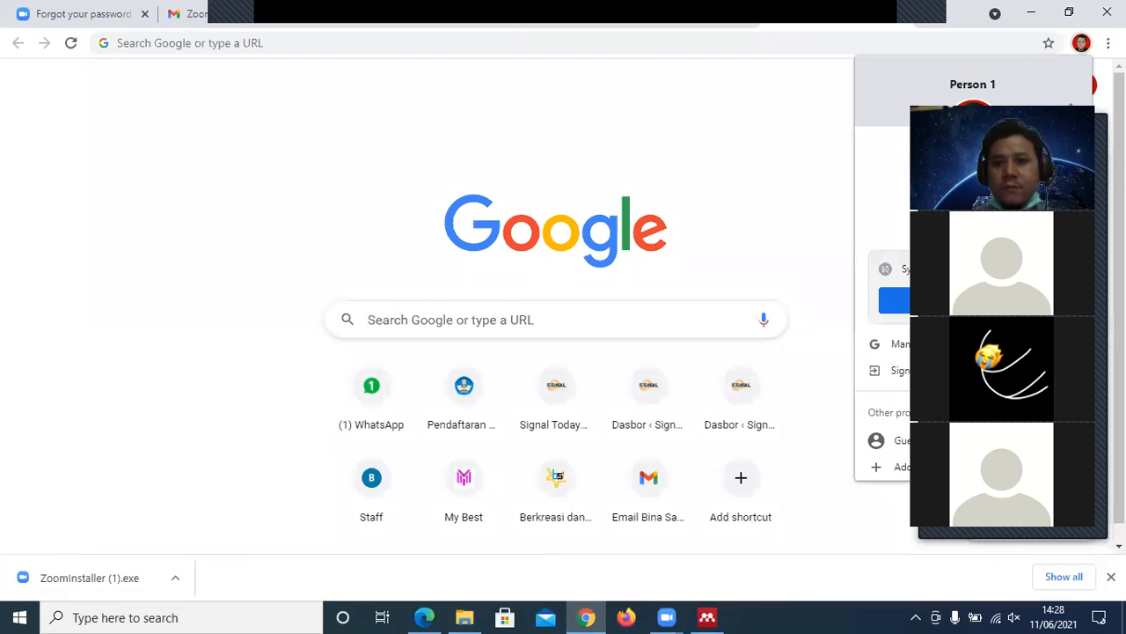
pyautogui.click(226, 14)
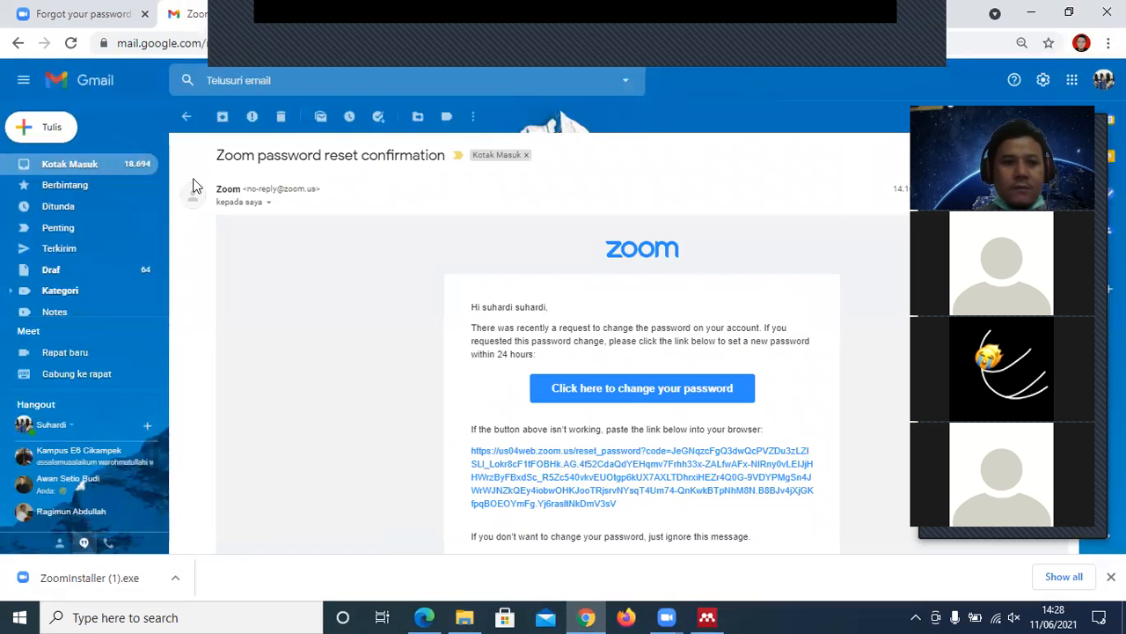
pyautogui.click(104, 164)
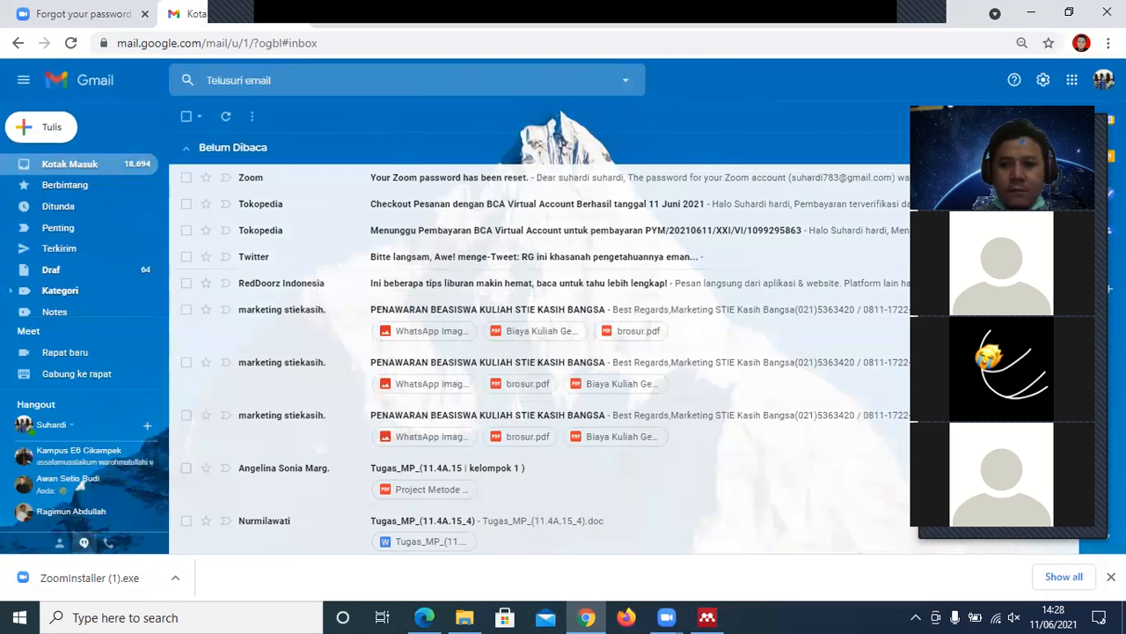
# - Open the unread message Tugas_MP_(11.4A.15_4) and preview its attached Word document
pyautogui.moveTo(1043, 103); pyautogui.dragTo(964, 103)
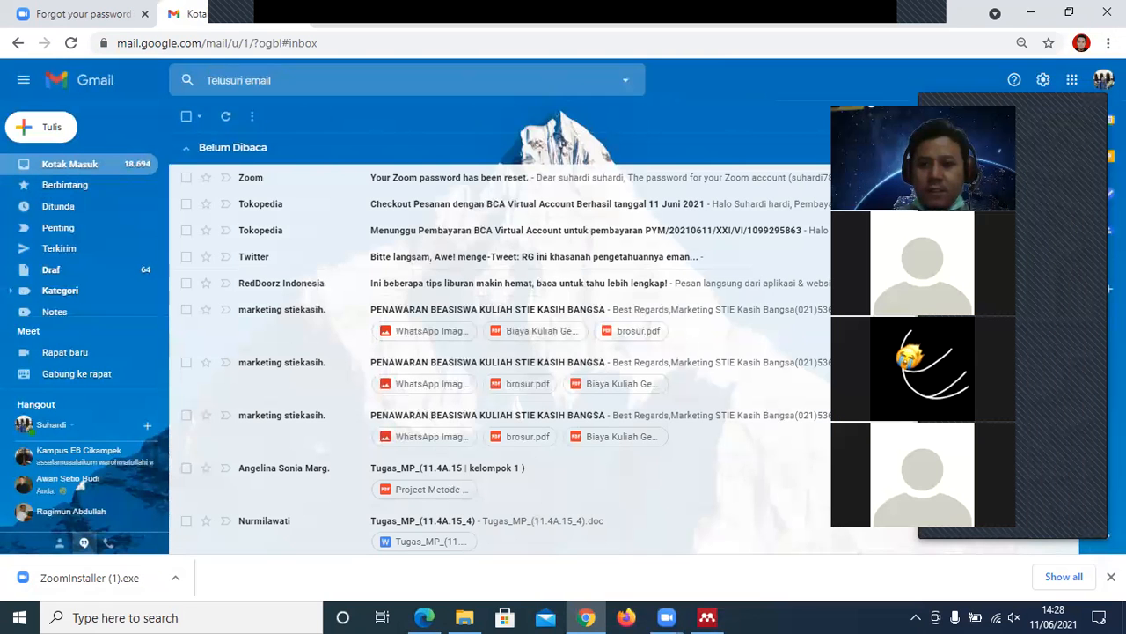
pyautogui.scroll(-3, 1089, 176)
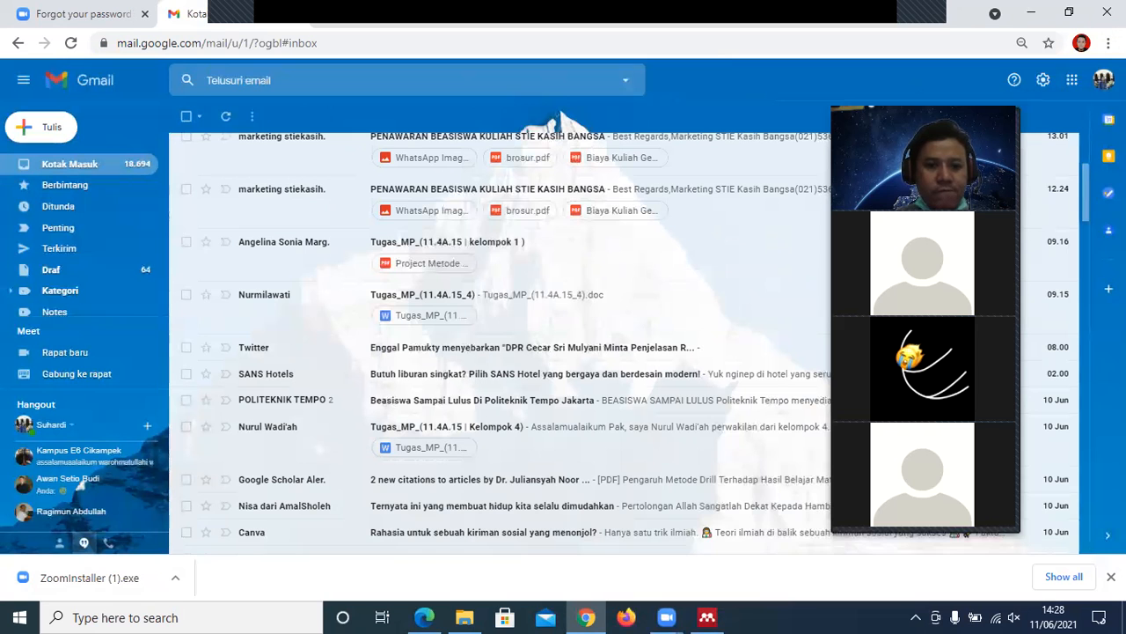
pyautogui.click(563, 313)
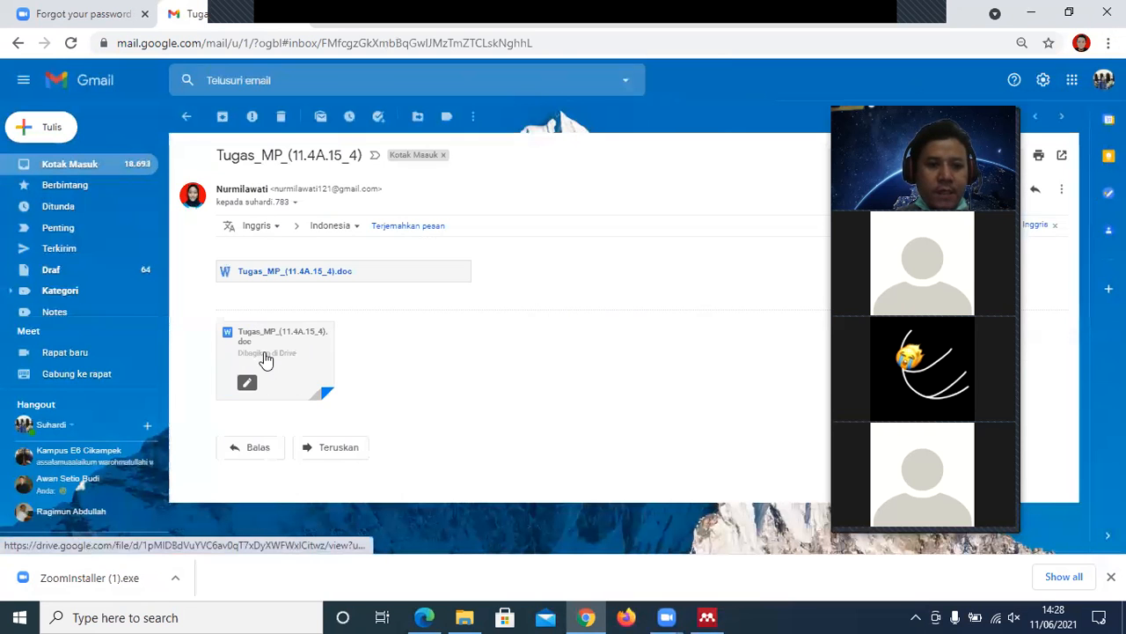
pyautogui.click(266, 359)
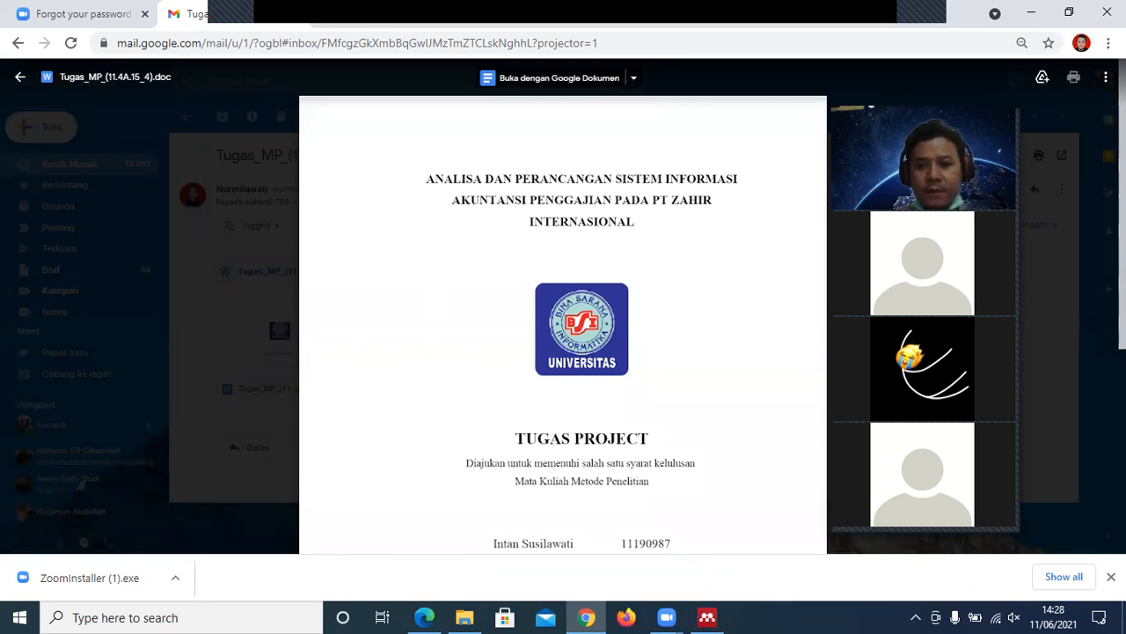
# - Examine the cover page, table of contents and first pages of the previewed Tugas_MP_(11.4A.15_4).doc
pyautogui.scroll(-3, 780, 311)
pyautogui.scroll(-20, 564, 307)
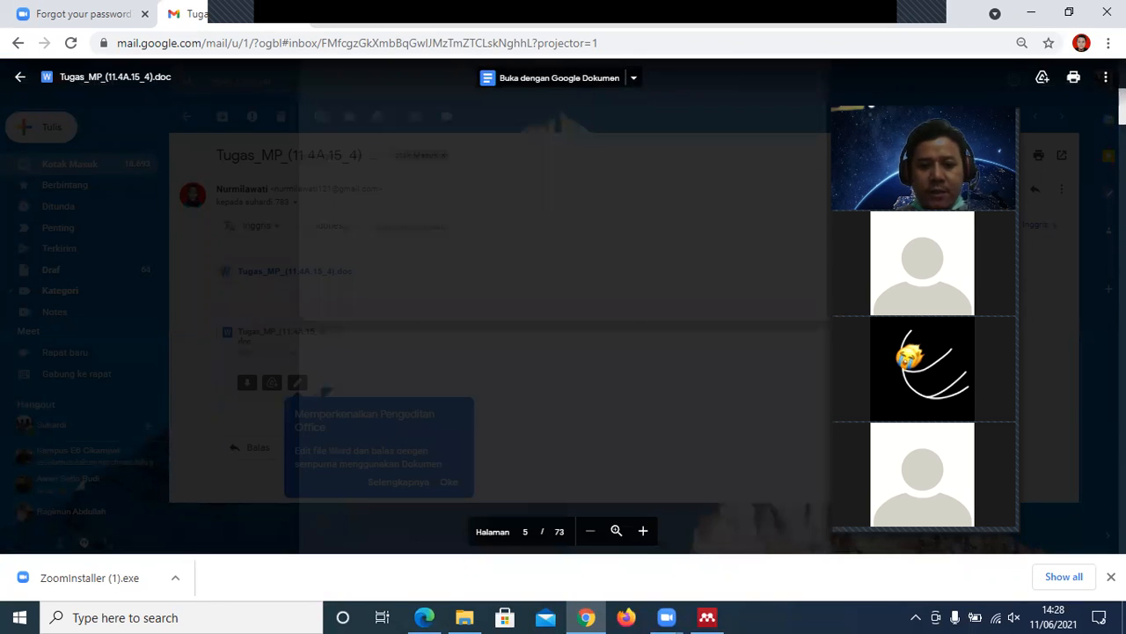
pyautogui.scroll(-19, 563, 306)
pyautogui.scroll(20, 563, 306)
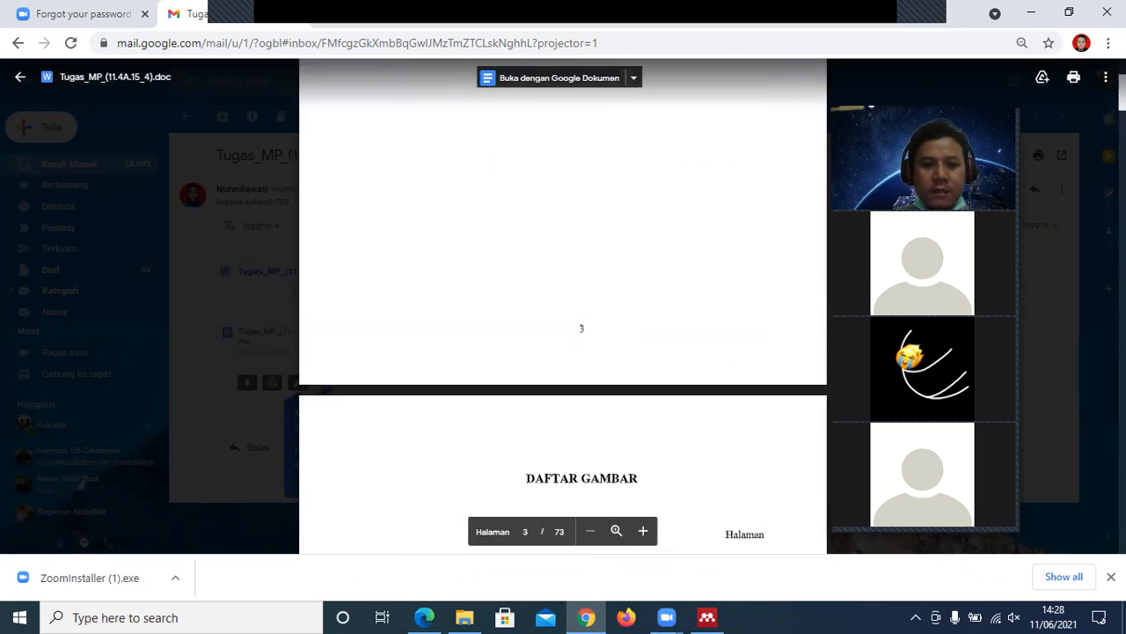
pyautogui.scroll(2, 563, 307)
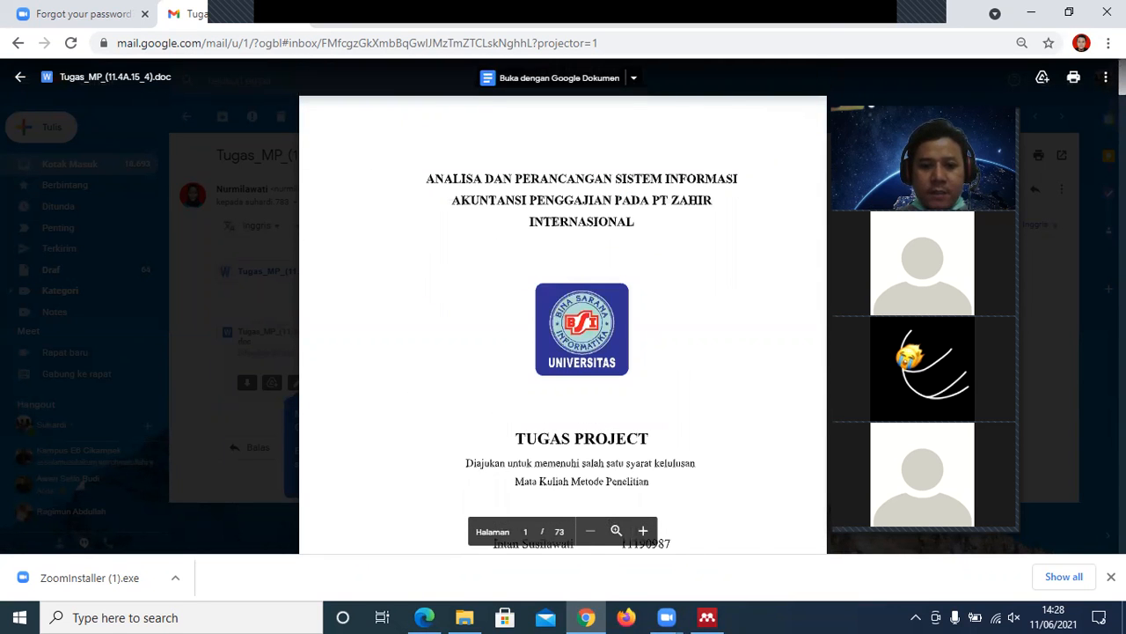
pyautogui.scroll(-5, 564, 306)
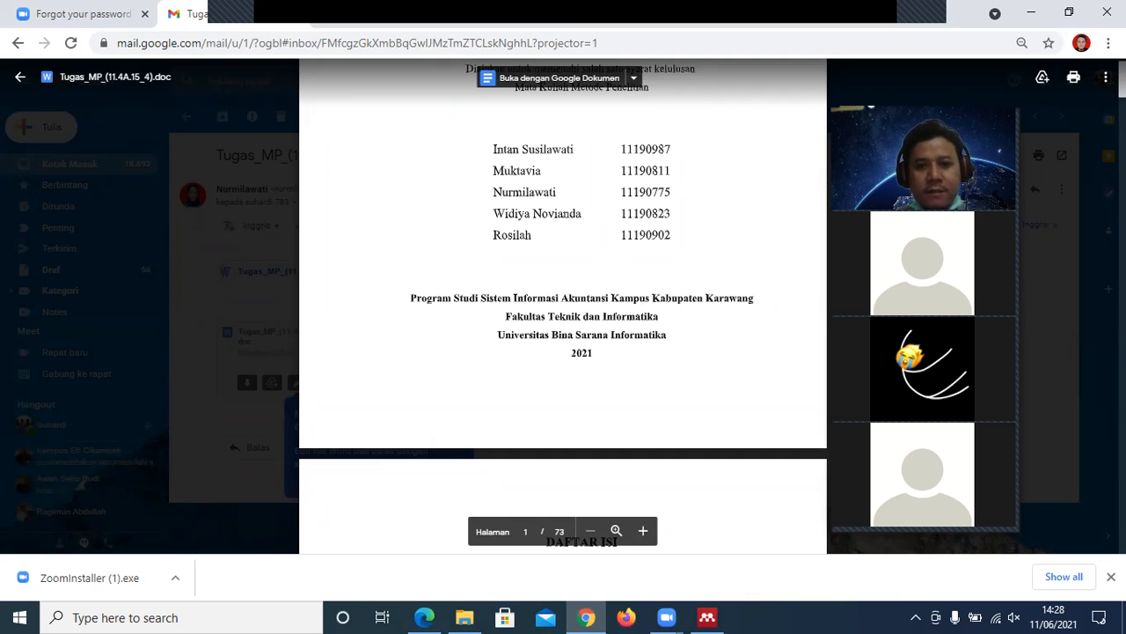
pyautogui.scroll(5, 563, 306)
pyautogui.scroll(-8, 563, 306)
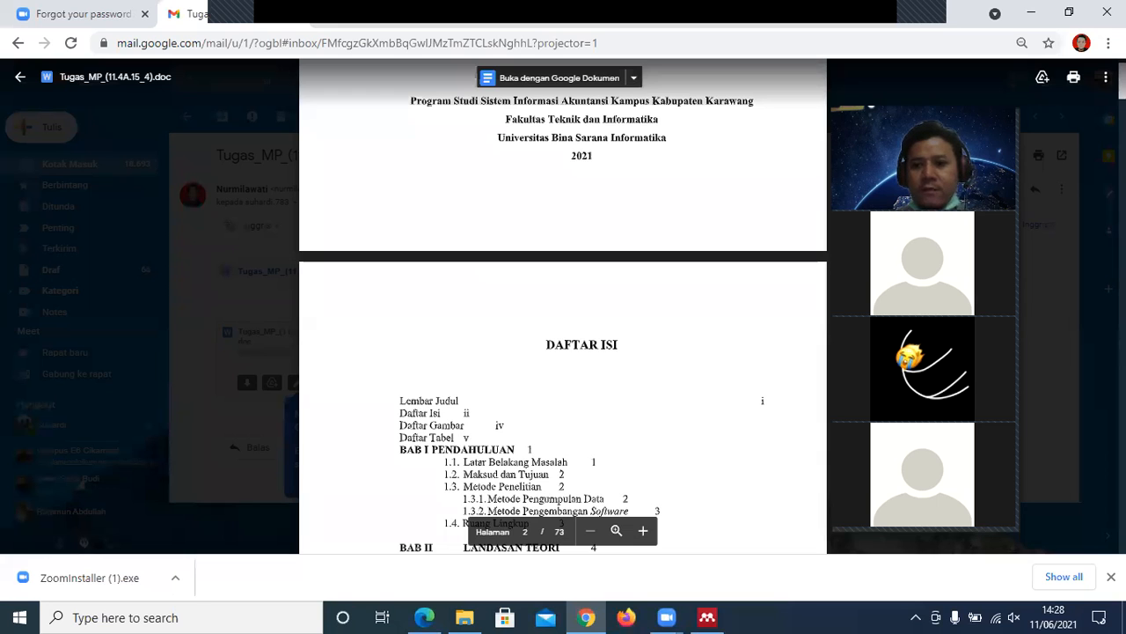
pyautogui.moveTo(961, 101); pyautogui.dragTo(1014, 140)
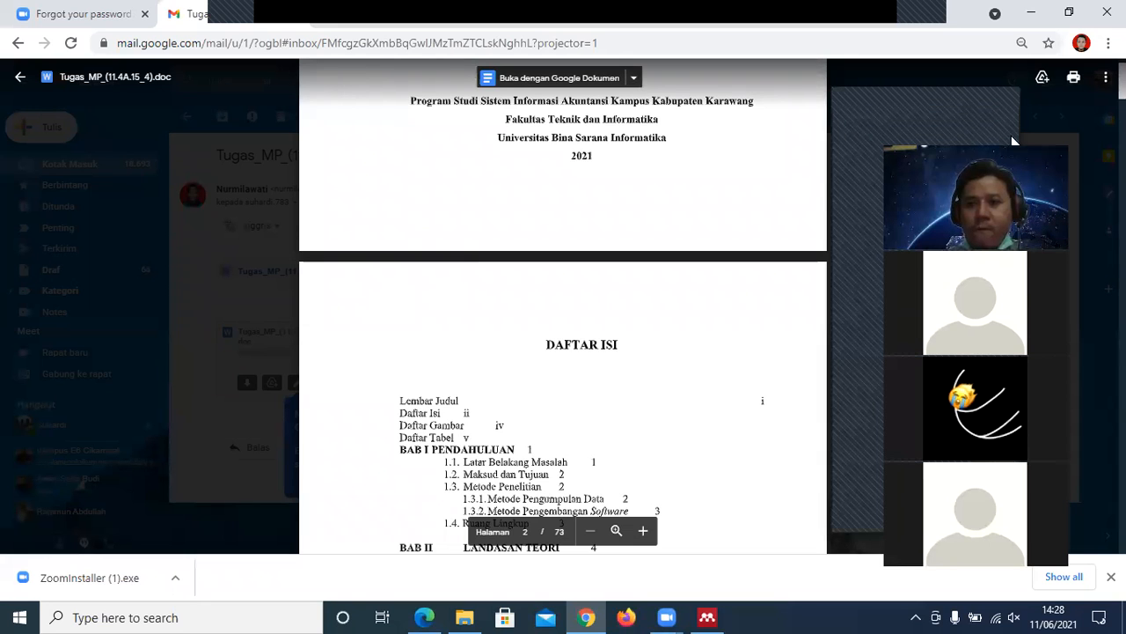
pyautogui.click(1107, 77)
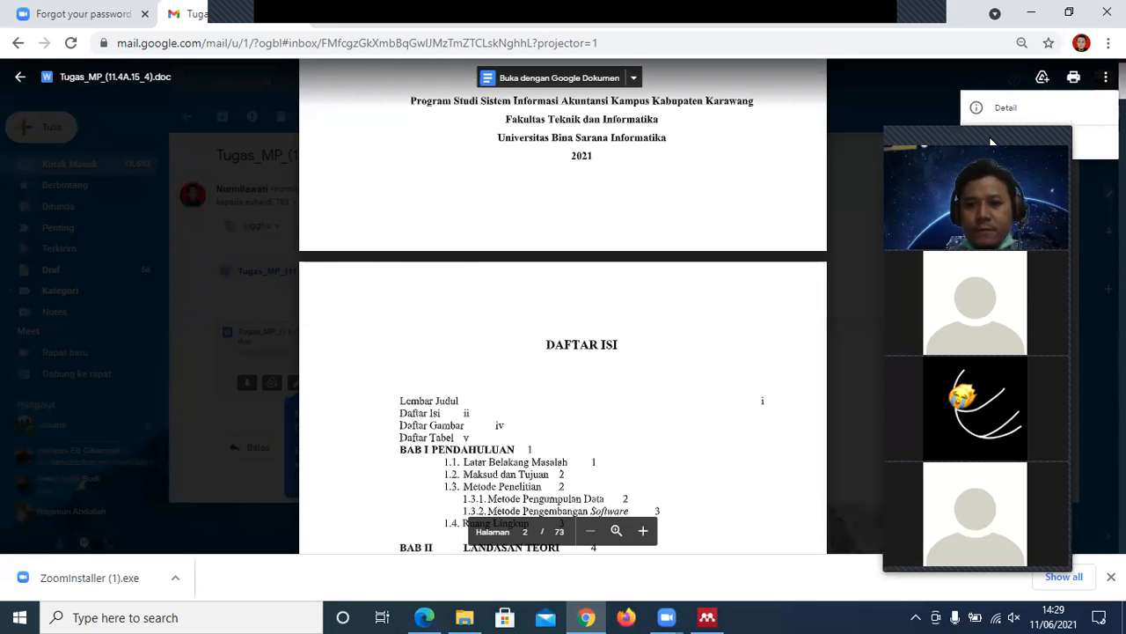
pyautogui.moveTo(991, 142); pyautogui.dragTo(990, 235)
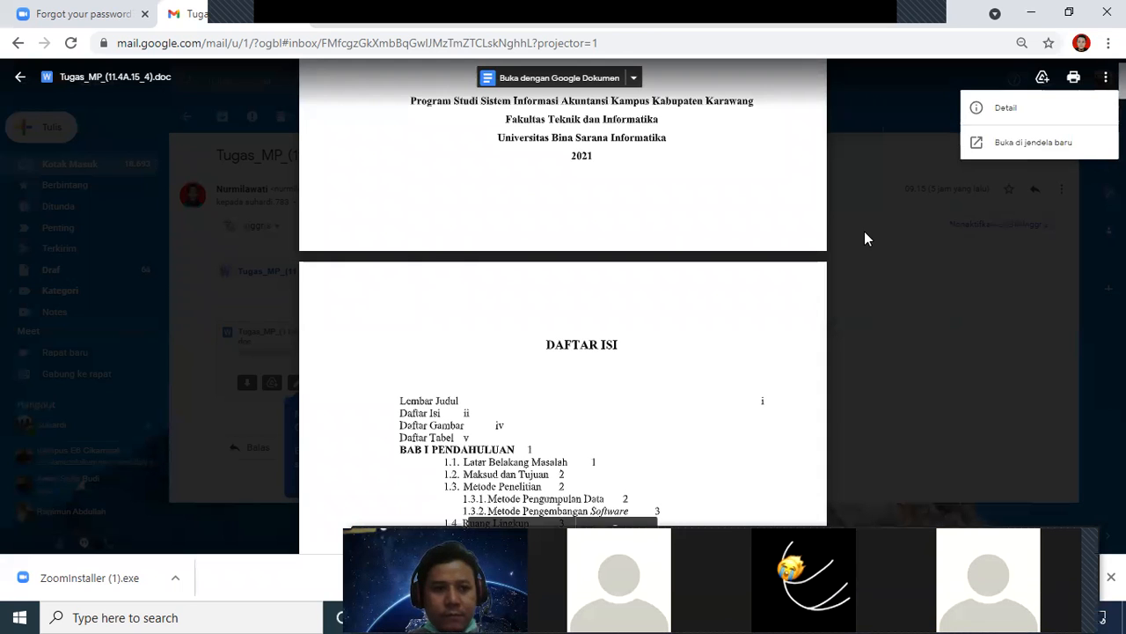
pyautogui.click(864, 231)
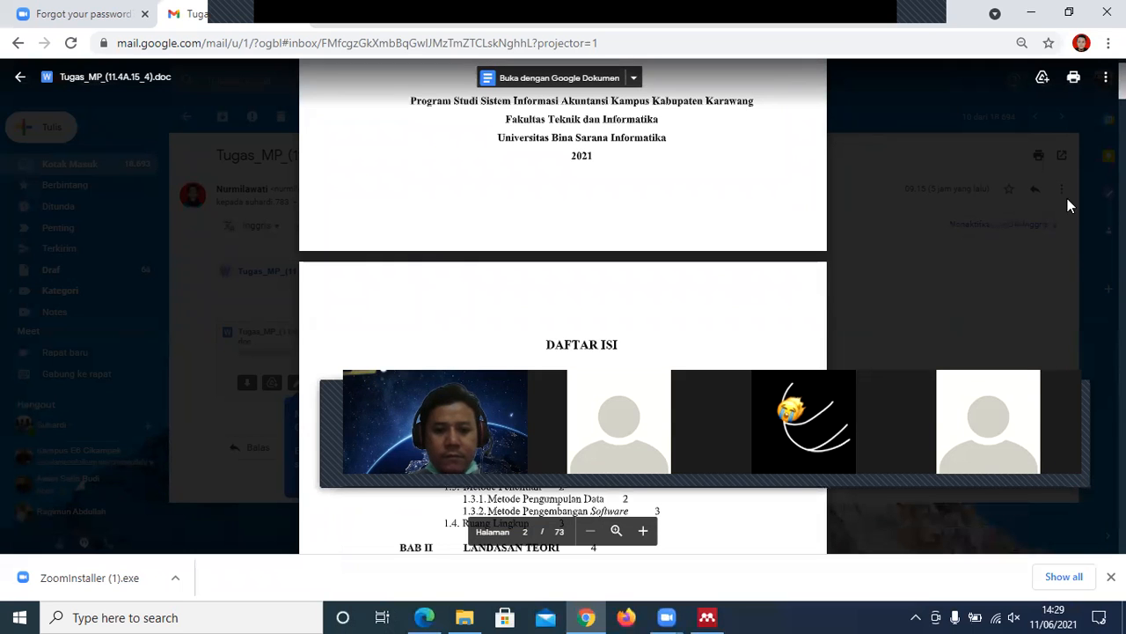
pyautogui.click(1105, 78)
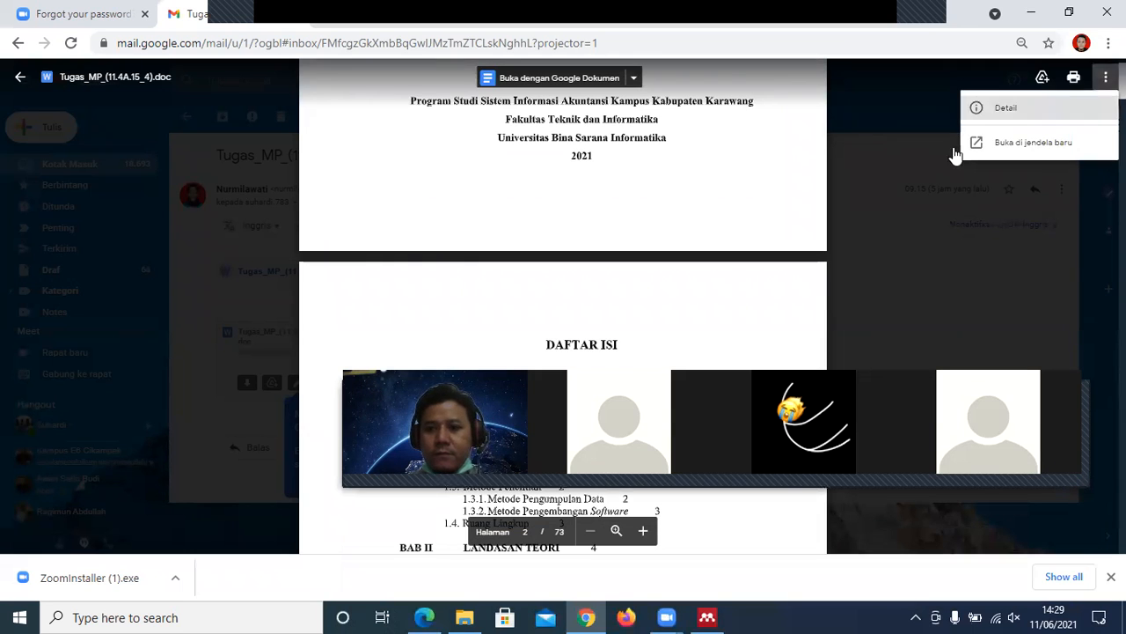
pyautogui.click(800, 202)
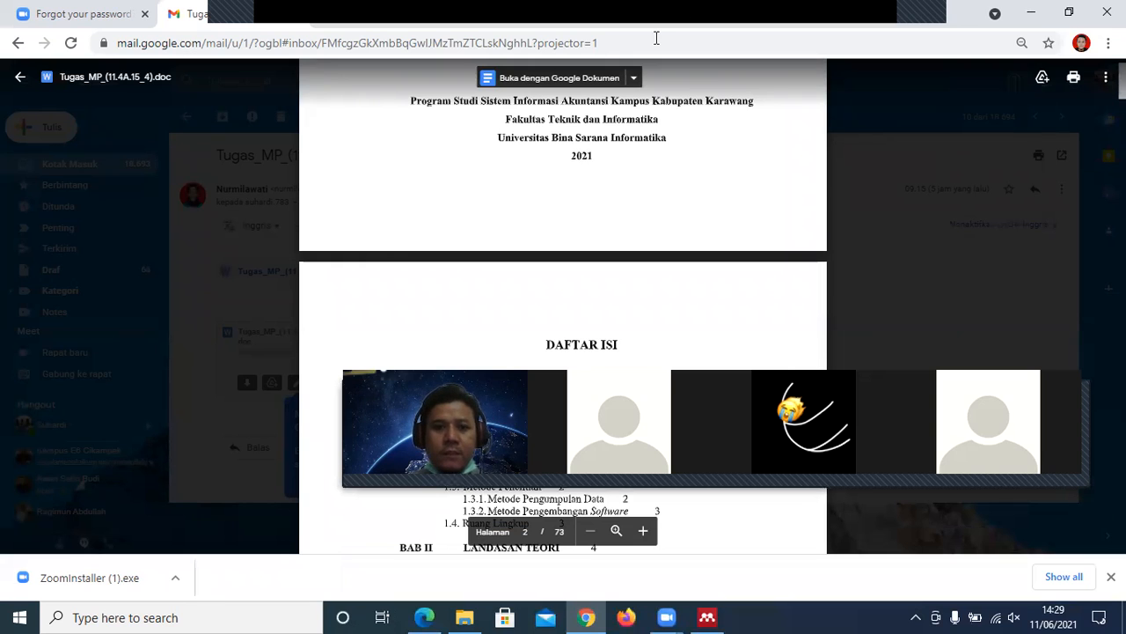
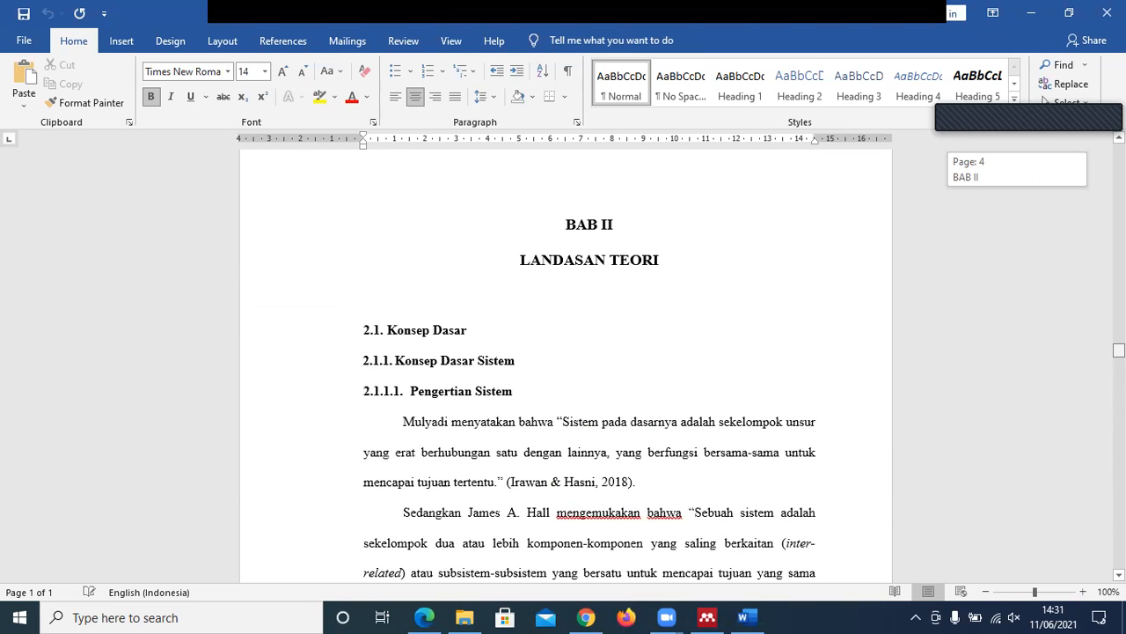
# - Examine the BAB II Landasan Teori headings from 2.1 Konsep Dasar to 2.1.1.1 Pengertian Sistem in the assignment opened in Word
pyautogui.click(438, 389)
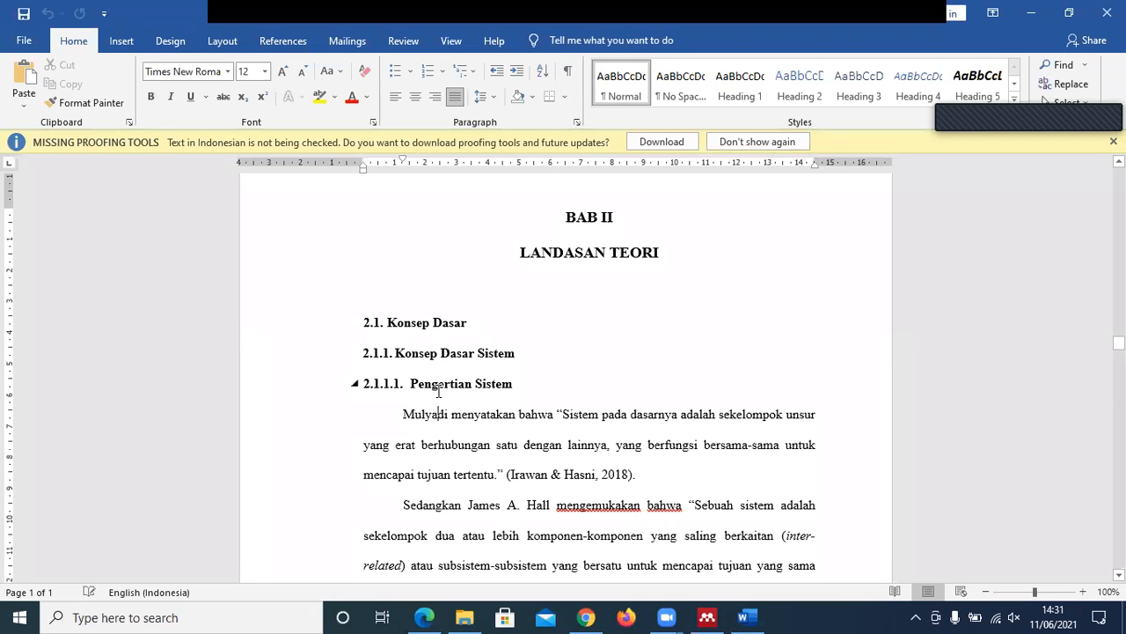
pyautogui.press('Up')
pyautogui.press('Up')
pyautogui.press('Up')
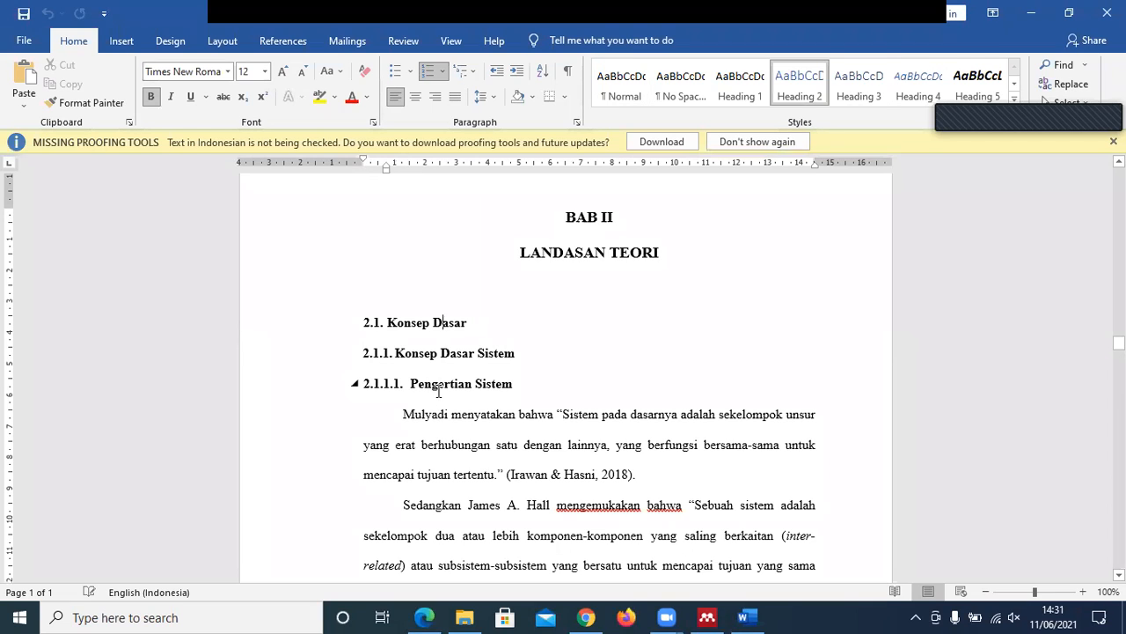
pyautogui.press('Down')
pyautogui.press('Down')
pyautogui.press('Up')
pyautogui.press('Up')
pyautogui.press('Up')
pyautogui.press('Up')
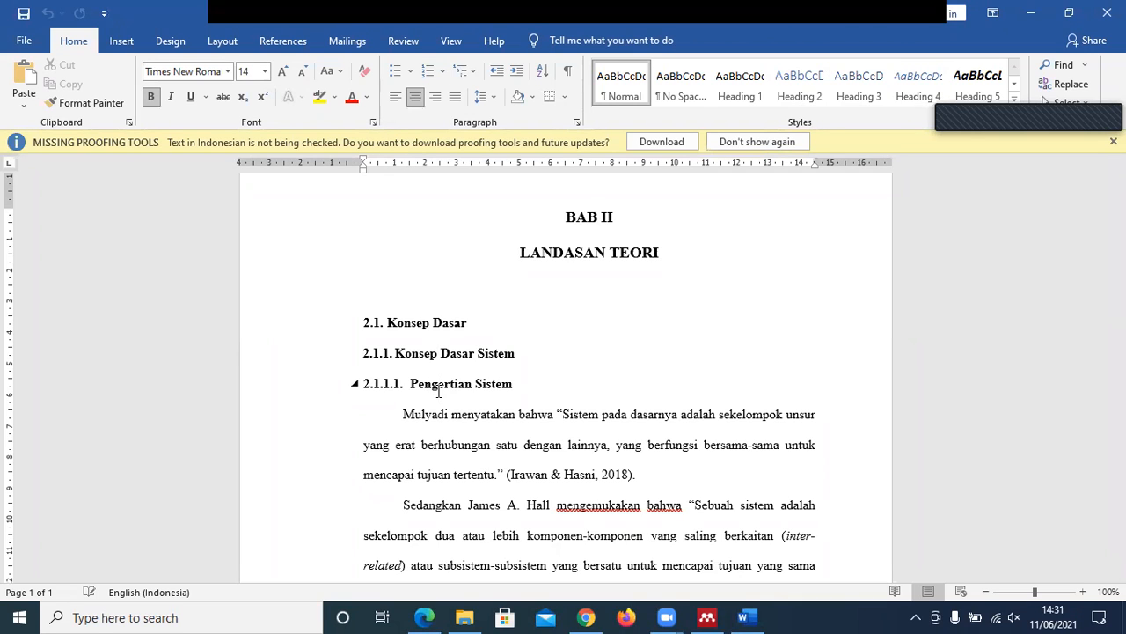
# - Add a new paragraph filled with more than one full line of dashes below the heading 2.1.1. Konsep Dasar Sistem
pyautogui.click(473, 322)
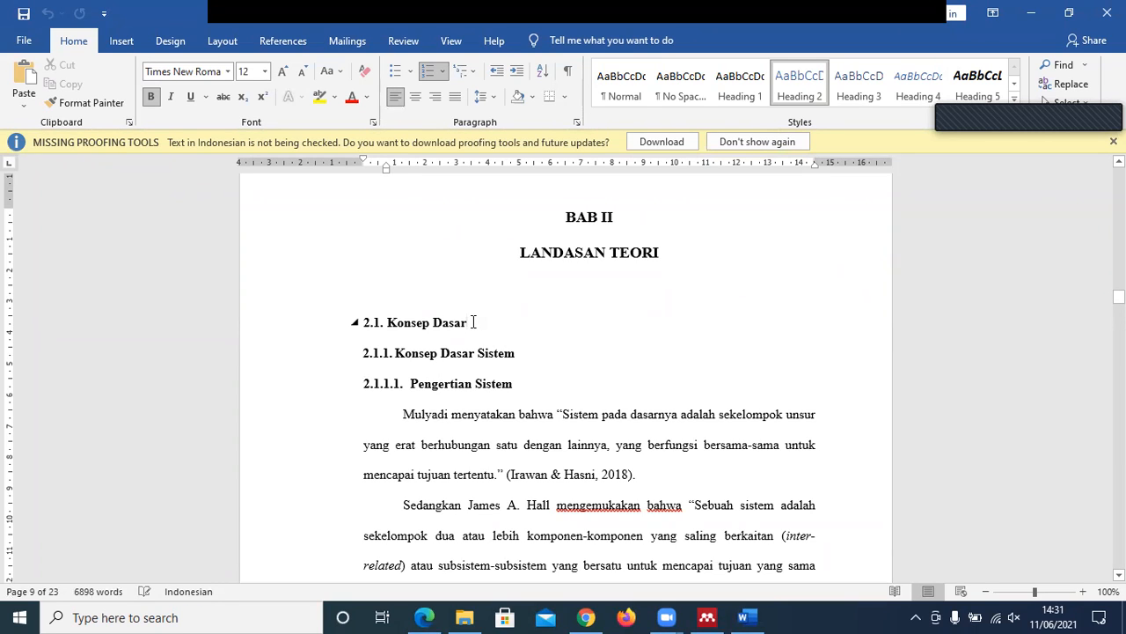
pyautogui.press('Down')
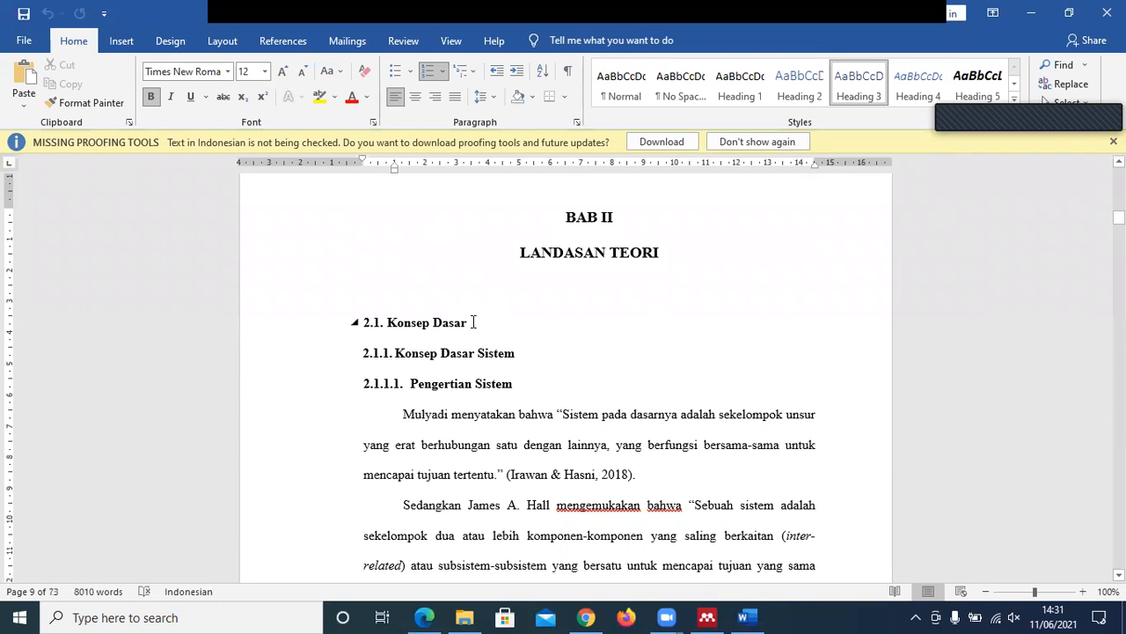
pyautogui.press('Right')
pyautogui.press('Right')
pyautogui.press('Right')
pyautogui.press('Right')
pyautogui.press('Right')
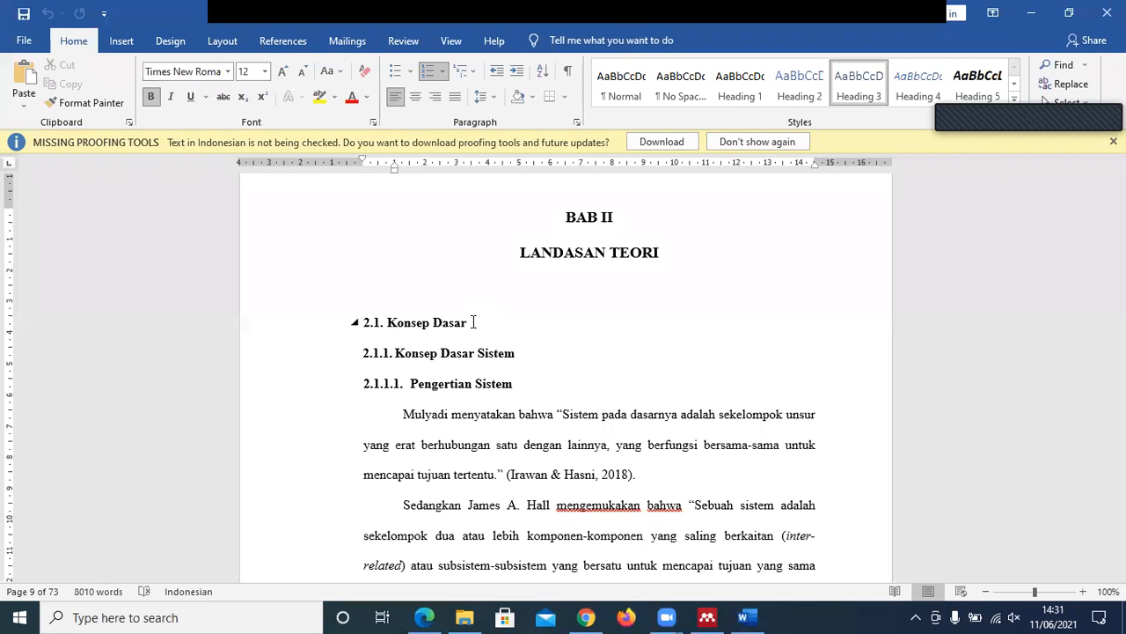
pyautogui.press('Right')
pyautogui.press('Return')
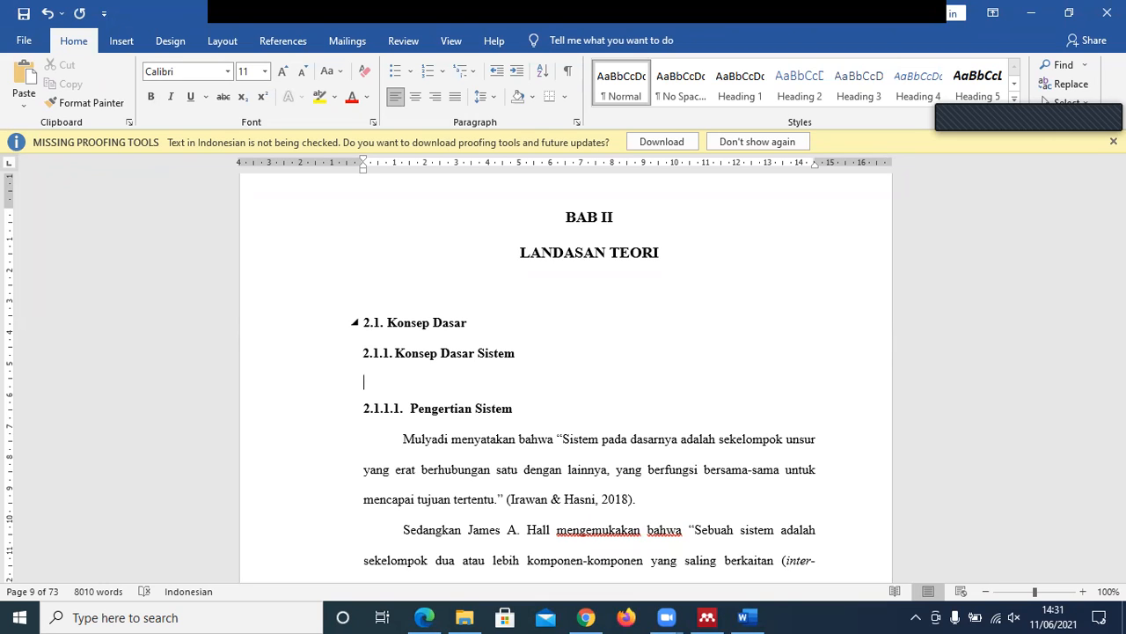
pyautogui.write('---------------------------------------------------------------------------------------------------------------------------------')
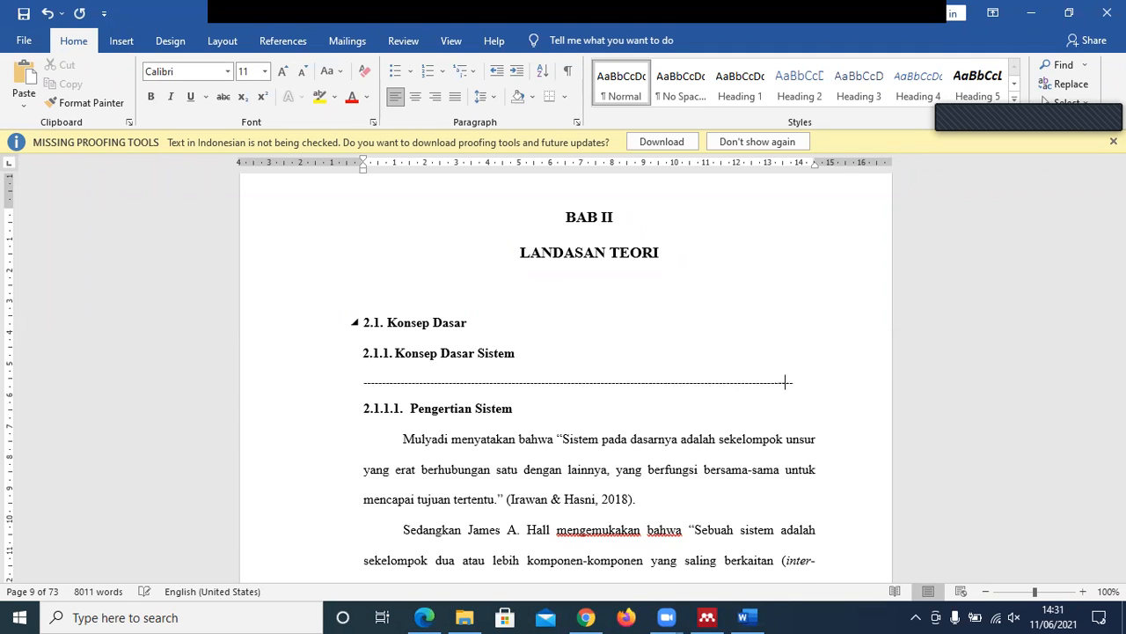
pyautogui.write('----------------------------')
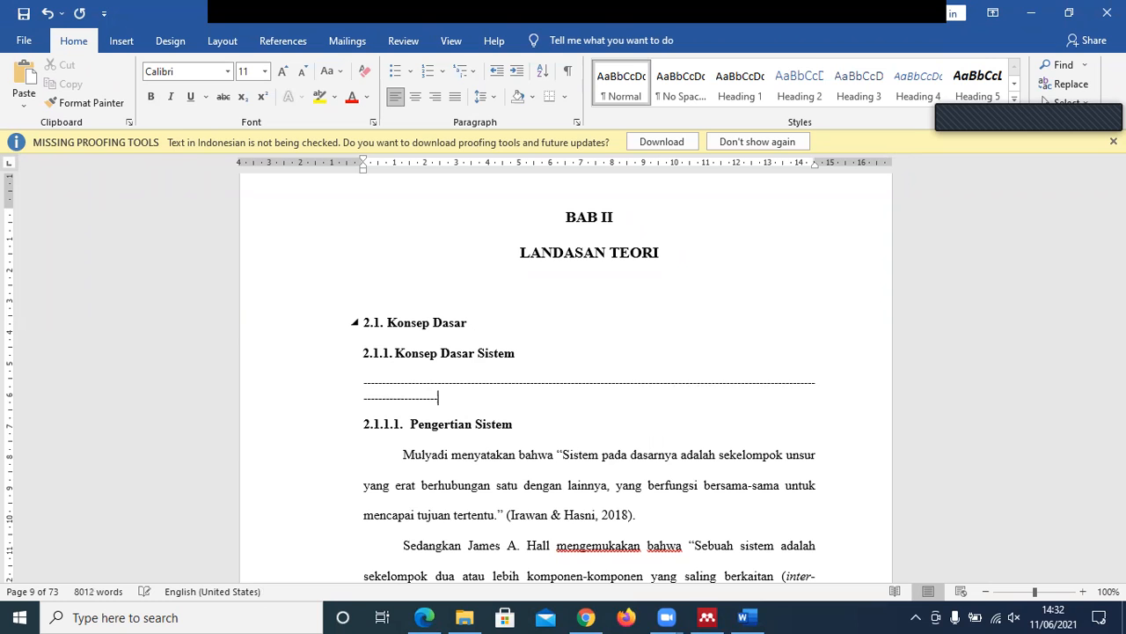
# - Examine the two quoted definitions and their in-text citations under the heading 2.1.1.1. Pengertian Sistem
pyautogui.click(454, 450)
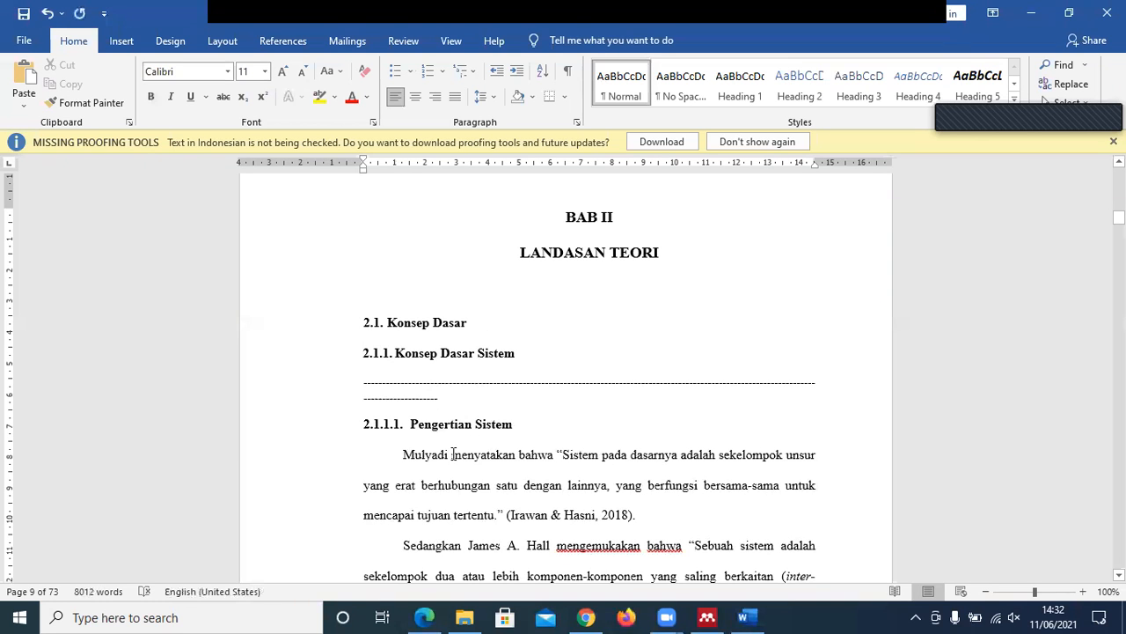
pyautogui.press('Down')
pyautogui.press('Down')
pyautogui.press('Down')
pyautogui.press('Down')
pyautogui.press('Down')
pyautogui.press('Down')
pyautogui.press('Down')
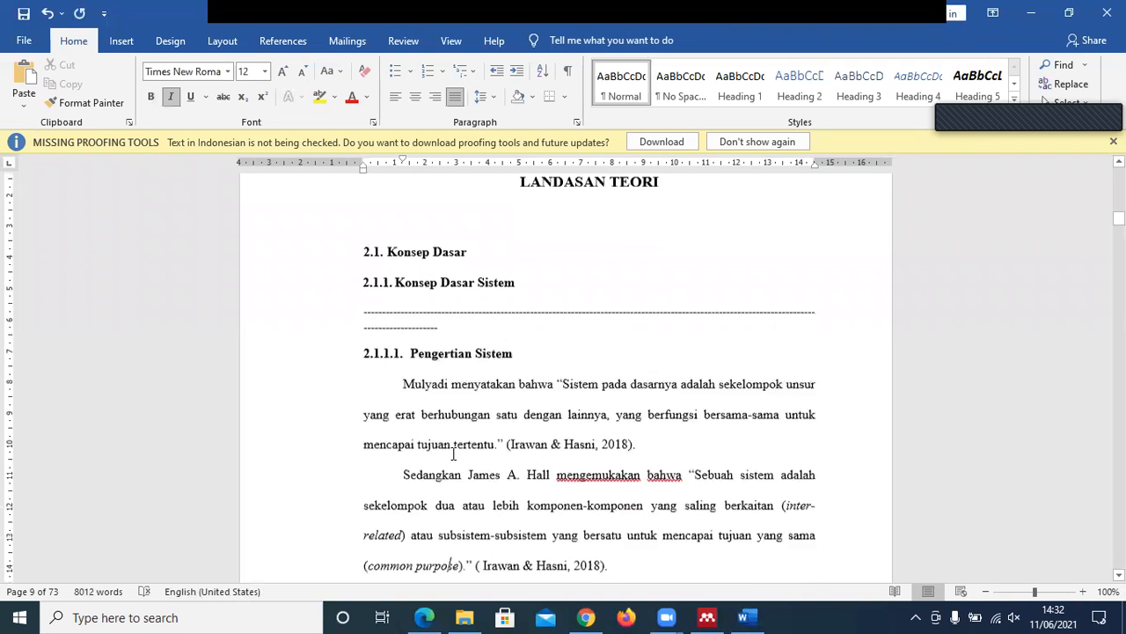
pyautogui.press('Up')
pyautogui.press('Up')
pyautogui.press('Up')
pyautogui.press('Up')
pyautogui.press('Up')
pyautogui.press('Up')
pyautogui.press('Up')
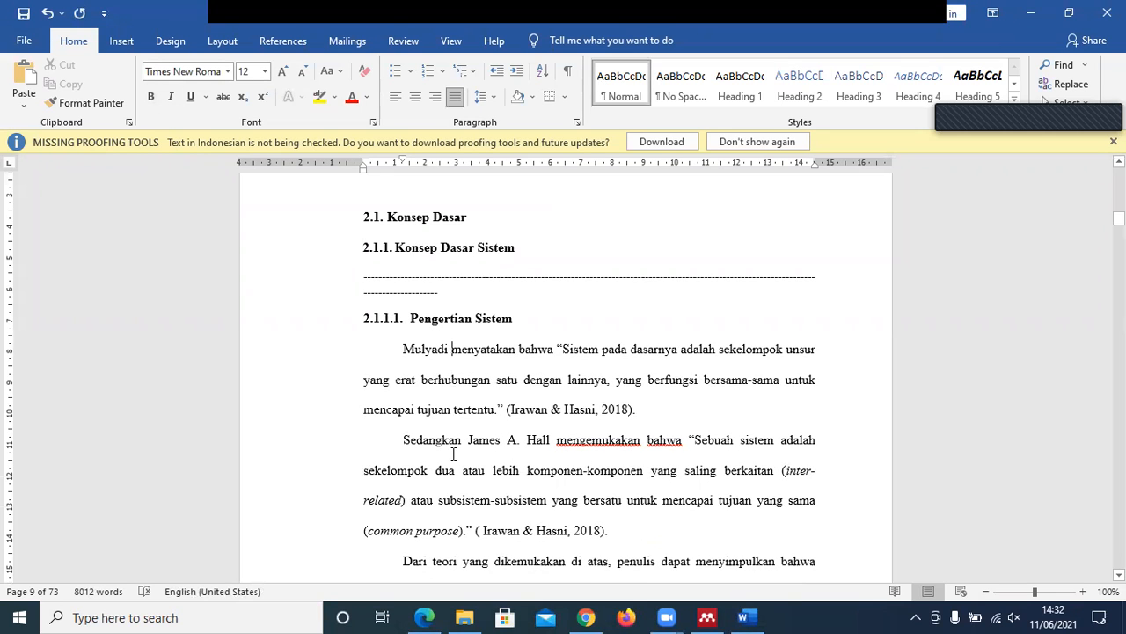
# - Delete the opening quotation mark before "Sistem pada dasarnya" in the first paragraph under 2.1.1.1. Pengertian Sistem
pyautogui.press('Right')
pyautogui.press('Right')
pyautogui.press('Right')
pyautogui.press('Right')
pyautogui.press('Right')
pyautogui.press('Right')
pyautogui.press('Right')
pyautogui.press('Right')
pyautogui.press('Right')
pyautogui.press('Right')
pyautogui.press('Right')
pyautogui.press('Right')
pyautogui.press('Right')
pyautogui.press('Right')
pyautogui.press('Right')
pyautogui.press('Right')
pyautogui.press('Right')
pyautogui.press('Right')
pyautogui.press('Right')
pyautogui.press('Right')
pyautogui.press('Left')
pyautogui.press('Left')
pyautogui.press('Left')
pyautogui.press('Left')
pyautogui.press('Left')
pyautogui.press('Left')
pyautogui.press('Left')
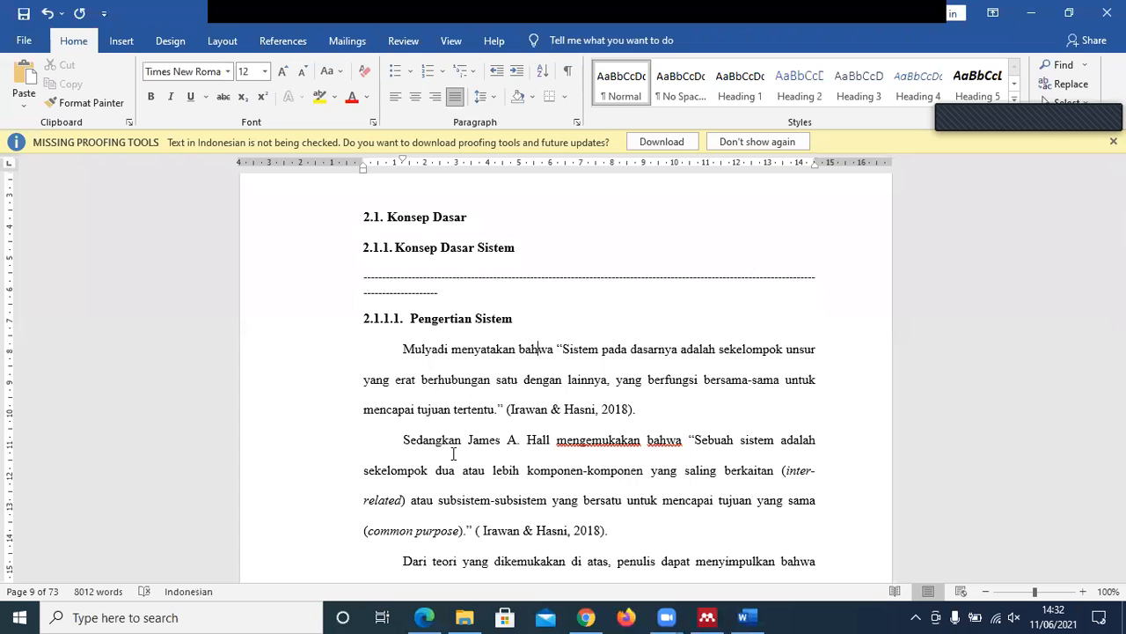
pyautogui.press('Right')
pyautogui.press('Right')
pyautogui.press('Right')
pyautogui.press('Left')
pyautogui.press('Left')
pyautogui.press('Left')
pyautogui.press('Left')
pyautogui.press('Left')
pyautogui.press('Left')
pyautogui.press('Left')
pyautogui.press('Left')
pyautogui.press('Right')
pyautogui.press('Right')
pyautogui.press('Right')
pyautogui.press('Right')
pyautogui.press('Right')
pyautogui.press('Right')
pyautogui.press('Right')
pyautogui.press('Right')
pyautogui.press('Right')
pyautogui.press('Right')
pyautogui.press('Right')
pyautogui.press('Right')
pyautogui.press('Right')
pyautogui.press('Right')
pyautogui.press('Right')
pyautogui.press('Right')
pyautogui.press('Right')
pyautogui.press('BackSpace')
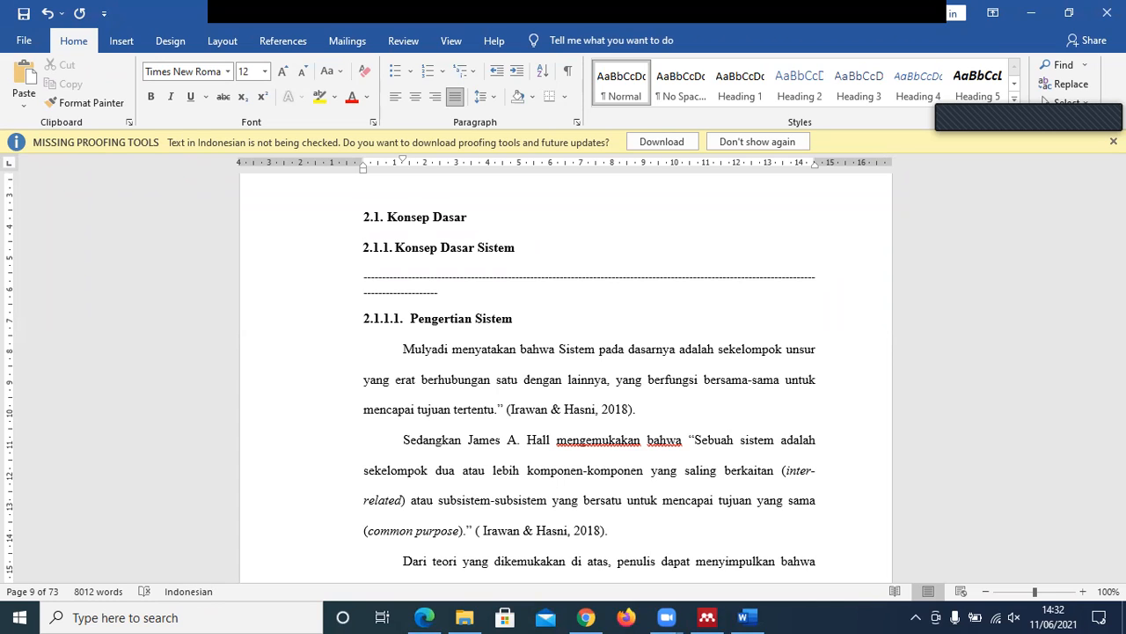
# - Put an opening quotation mark before "Sistem pada dasarnya" and delete the word "bahwa" in the first paragraph under 2.1.1.1. Pengertian Sistem
pyautogui.press('Right')
pyautogui.press('Right')
pyautogui.press('Right')
pyautogui.press('Right')
pyautogui.press('Right')
pyautogui.press('Right')
pyautogui.press('Right')
pyautogui.press('Right')
pyautogui.press('Right')
pyautogui.press('Right')
pyautogui.press('Right')
pyautogui.press('Right')
pyautogui.press('Right')
pyautogui.press('Right')
pyautogui.press('Right')
pyautogui.press('Right')
pyautogui.press('Right')
pyautogui.press('Right')
pyautogui.press('Right')
pyautogui.press('Right')
pyautogui.press('Right')
pyautogui.press('Right')
pyautogui.press('Right')
pyautogui.press('Right')
pyautogui.press('Right')
pyautogui.press('Right')
pyautogui.press('Right')
pyautogui.press('Right')
pyautogui.press('Right')
pyautogui.press('Right')
pyautogui.press('Right')
pyautogui.press('Right')
pyautogui.press('Right')
pyautogui.press('Right')
pyautogui.press('Right')
pyautogui.press('Right')
pyautogui.press('Right')
pyautogui.press('Right')
pyautogui.press('Right')
pyautogui.press('Right')
pyautogui.press('Right')
pyautogui.press('Right')
pyautogui.press('Right')
pyautogui.press('Right')
pyautogui.press('Right')
pyautogui.press('Right')
pyautogui.press('Right')
pyautogui.press('Right')
pyautogui.press('Right')
pyautogui.press('Right')
pyautogui.press('Right')
pyautogui.press('Right')
pyautogui.press('Right')
pyautogui.press('Right')
pyautogui.press('Right')
pyautogui.press('Down')
pyautogui.press('Left')
pyautogui.press('Left')
pyautogui.press('Up')
pyautogui.press('Up')
pyautogui.press('Right')
pyautogui.press('Right')
pyautogui.press('Right')
pyautogui.press('Right')
pyautogui.press('Right')
pyautogui.press('Right')
pyautogui.press('Right')
pyautogui.press('Right')
pyautogui.press('Right')
pyautogui.press('Left')
pyautogui.write('"')
pyautogui.press('Left')
pyautogui.press('Left')
pyautogui.press('BackSpace')
pyautogui.press('BackSpace')
pyautogui.press('BackSpace')
pyautogui.press('BackSpace')
pyautogui.press('BackSpace')
pyautogui.press('BackSpace')
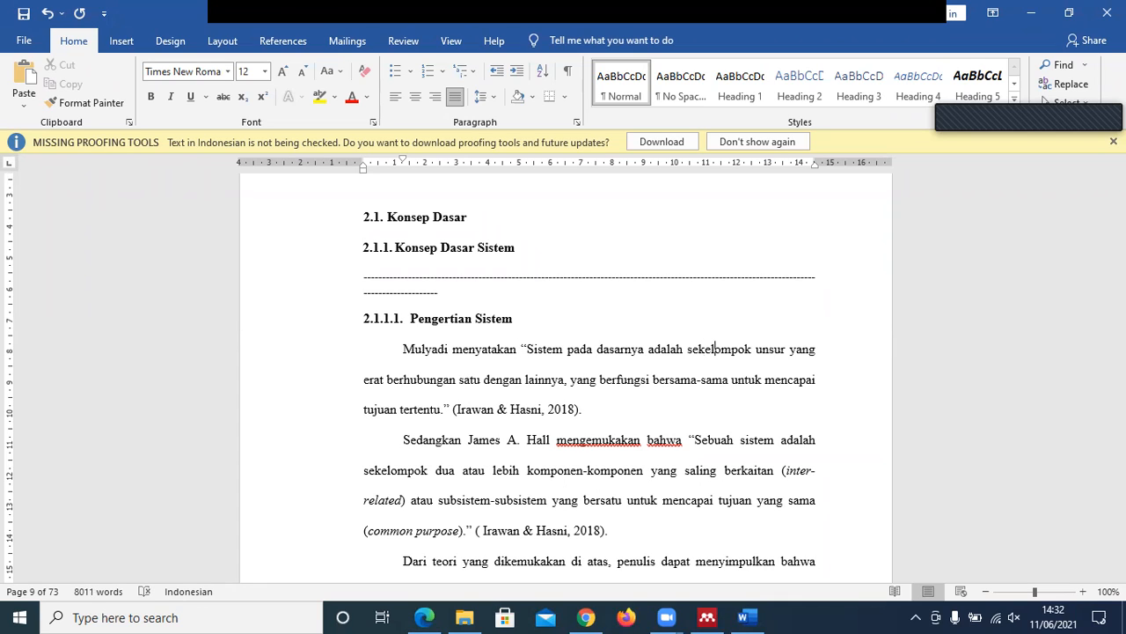
pyautogui.press('Down')
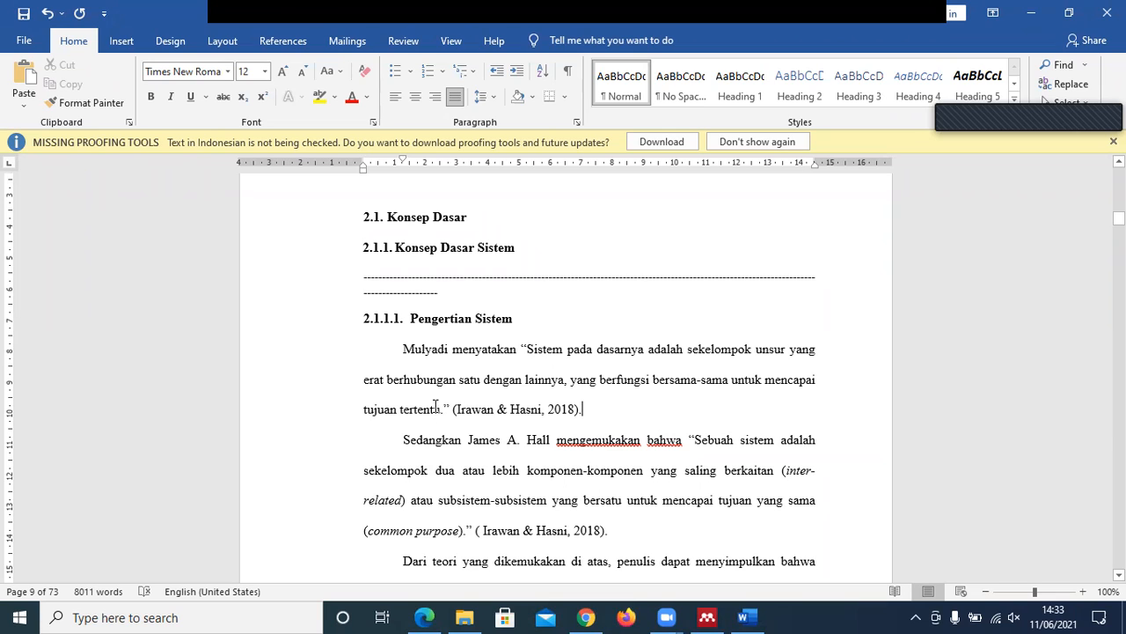
pyautogui.click(527, 355)
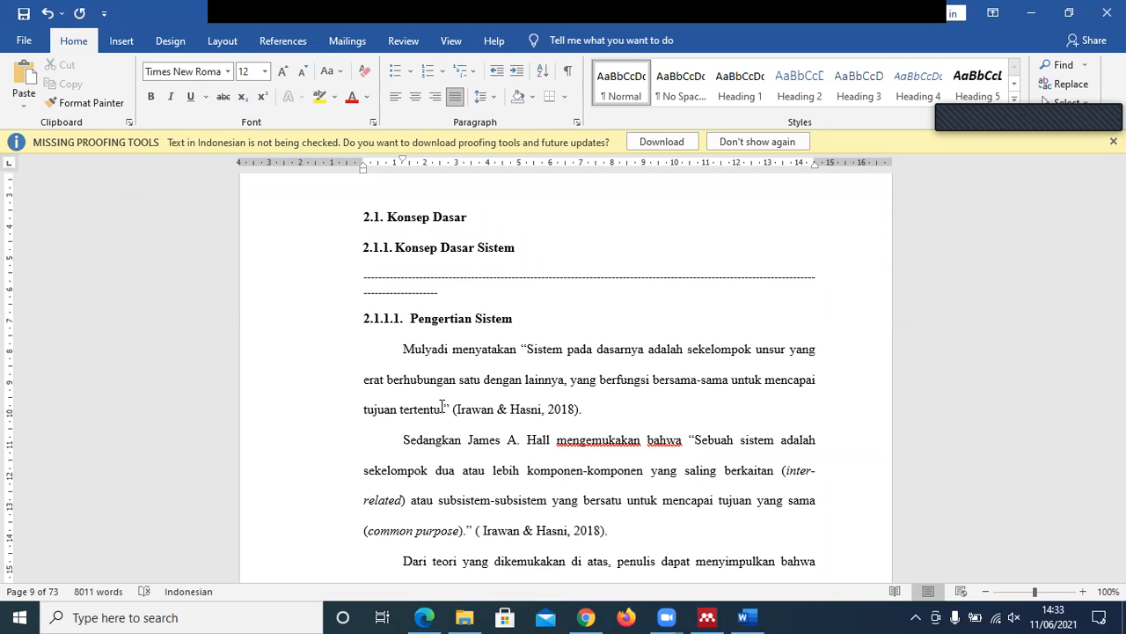
pyautogui.press('Right')
pyautogui.press('Right')
pyautogui.press('Down')
pyautogui.press('Left')
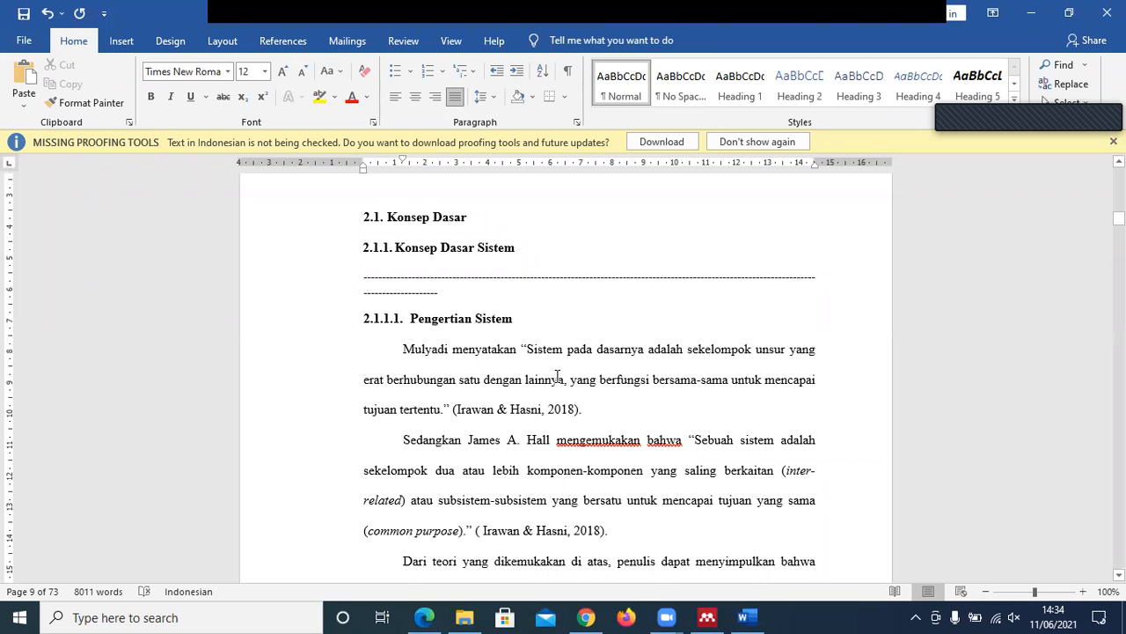
# - Copy the quoted definition from "Sistem pada dasarnya" to "tujuan tertentu" in the first paragraph under 2.1.1.1
pyautogui.moveTo(529, 350); pyautogui.dragTo(440, 403)
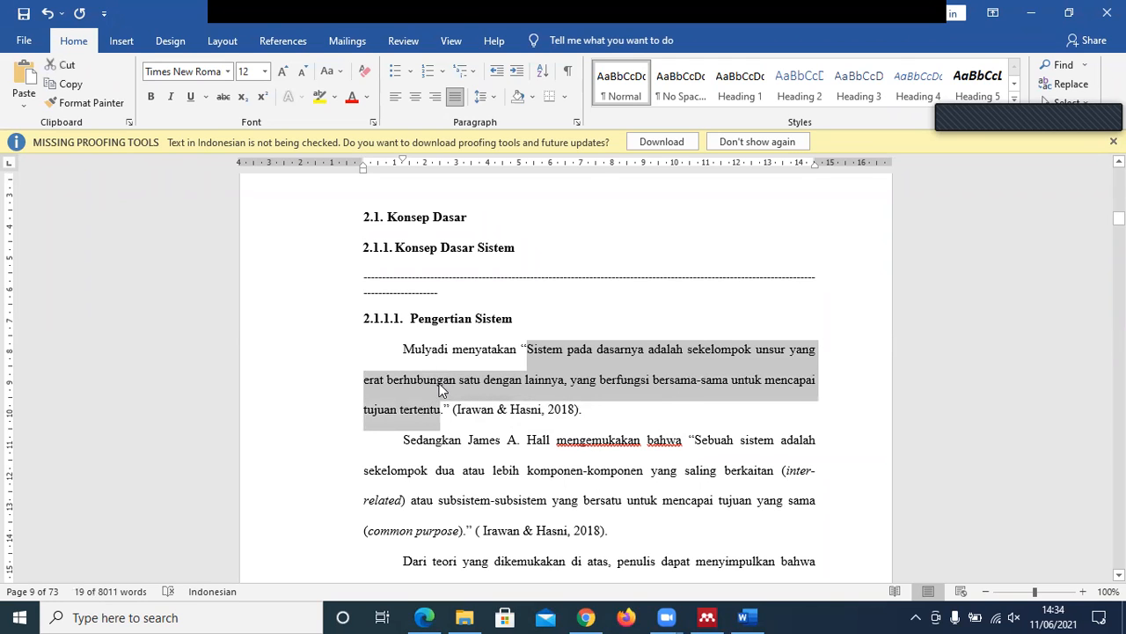
pyautogui.rightClick(441, 392)
pyautogui.click(474, 190)
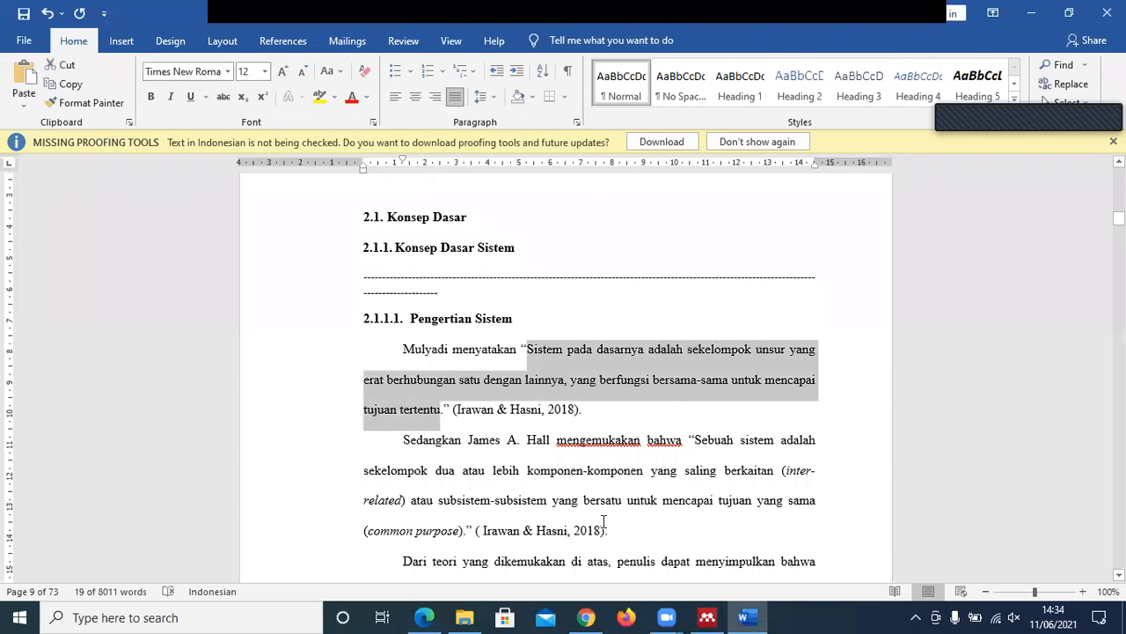
# - Switch to Chrome and search Google for "scholar google" in the blank tab
pyautogui.click(586, 616)
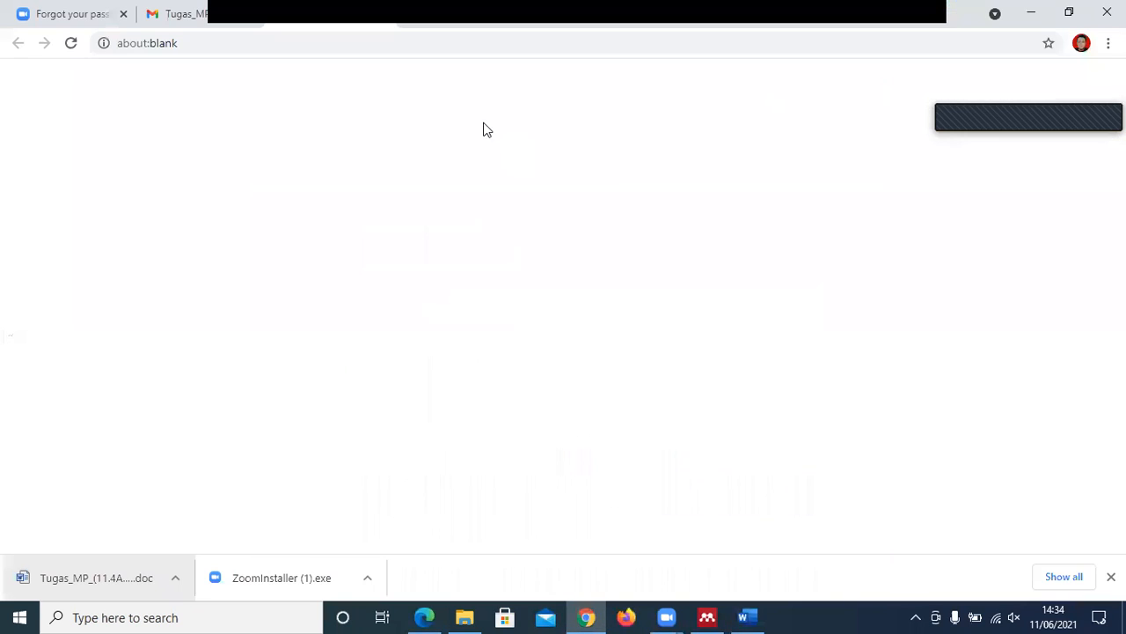
pyautogui.click(457, 49)
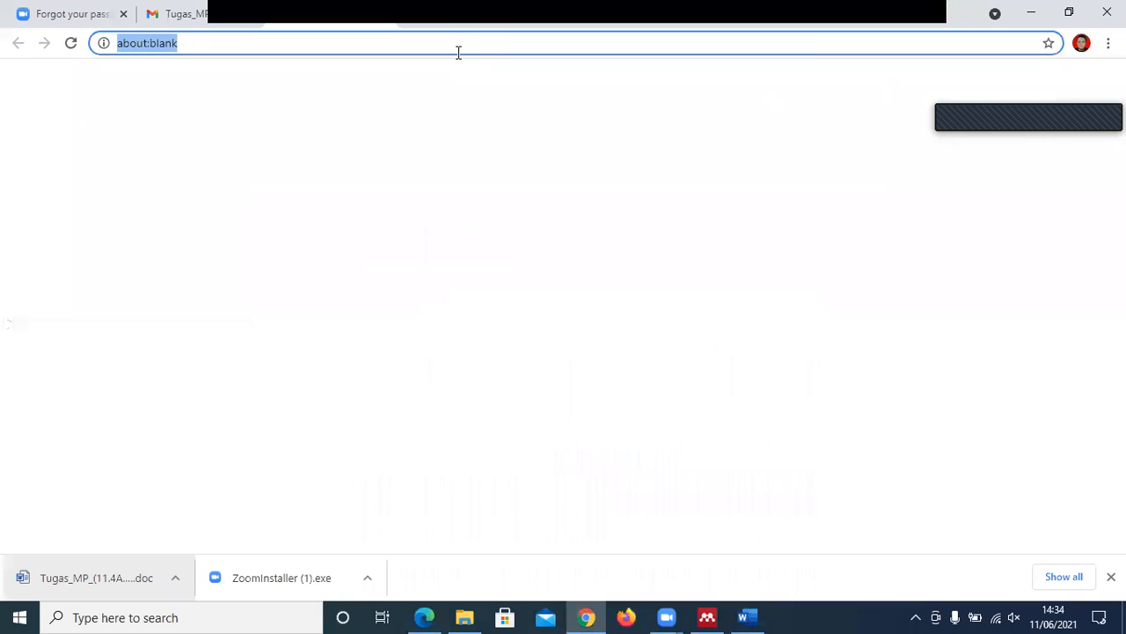
pyautogui.write('s')
pyautogui.press('BackSpace')
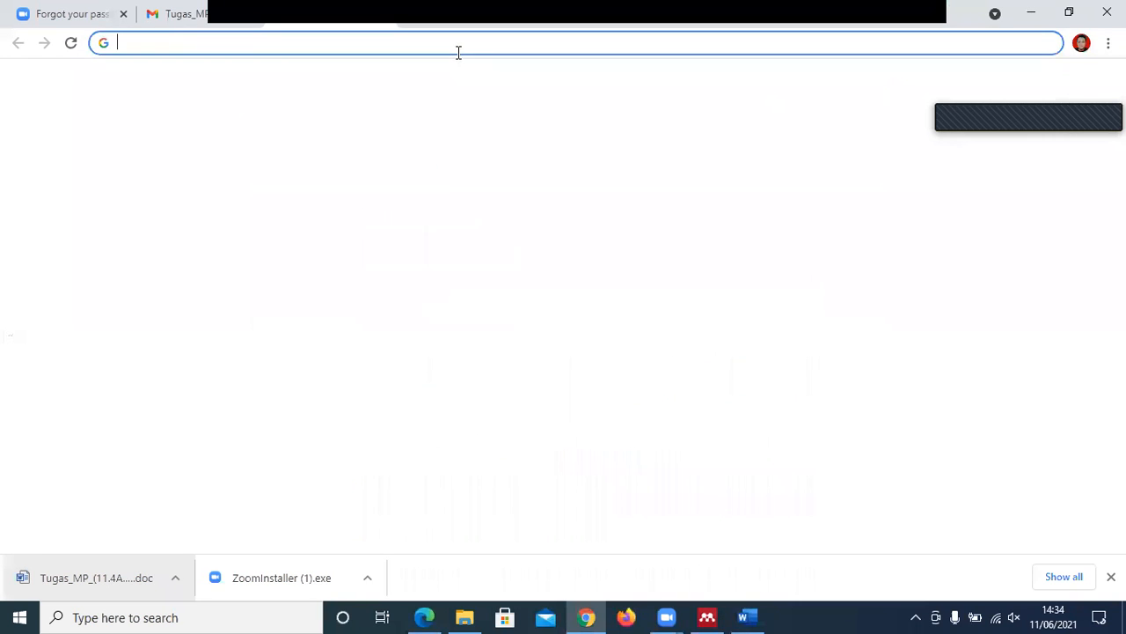
pyautogui.write('sc')
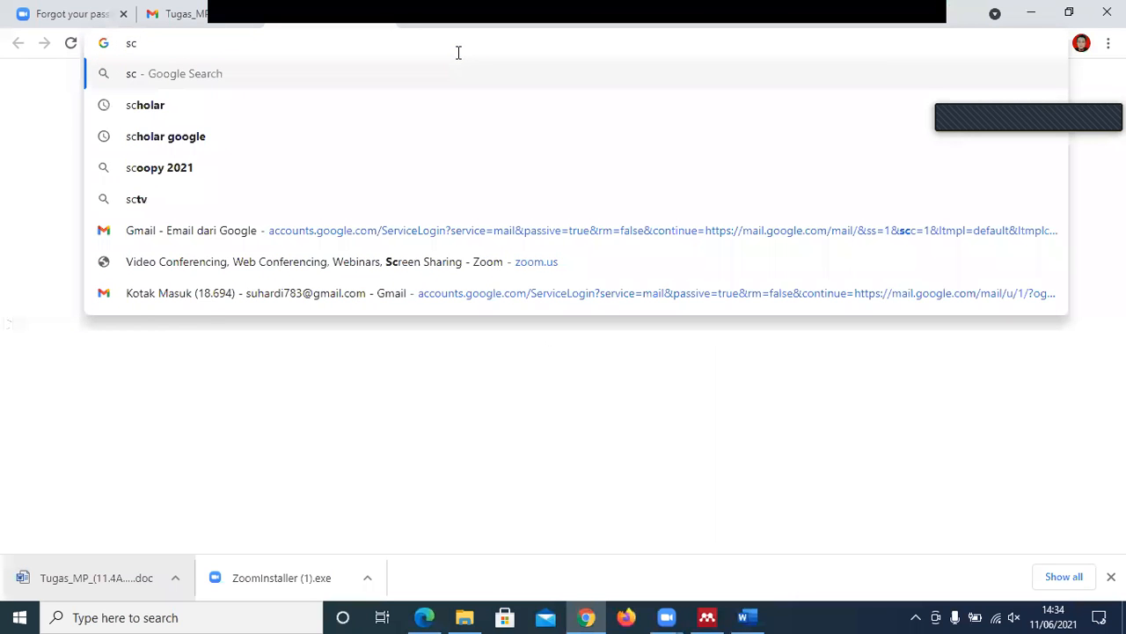
pyautogui.press('BackSpace')
pyautogui.press('BackSpace')
pyautogui.write('scho')
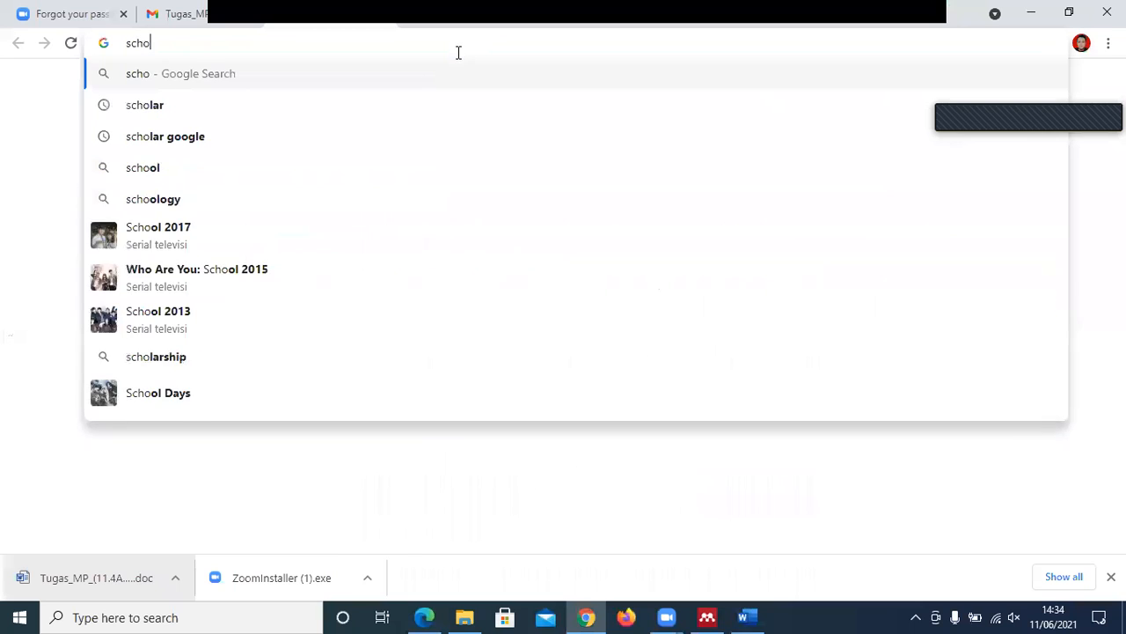
pyautogui.write('lar')
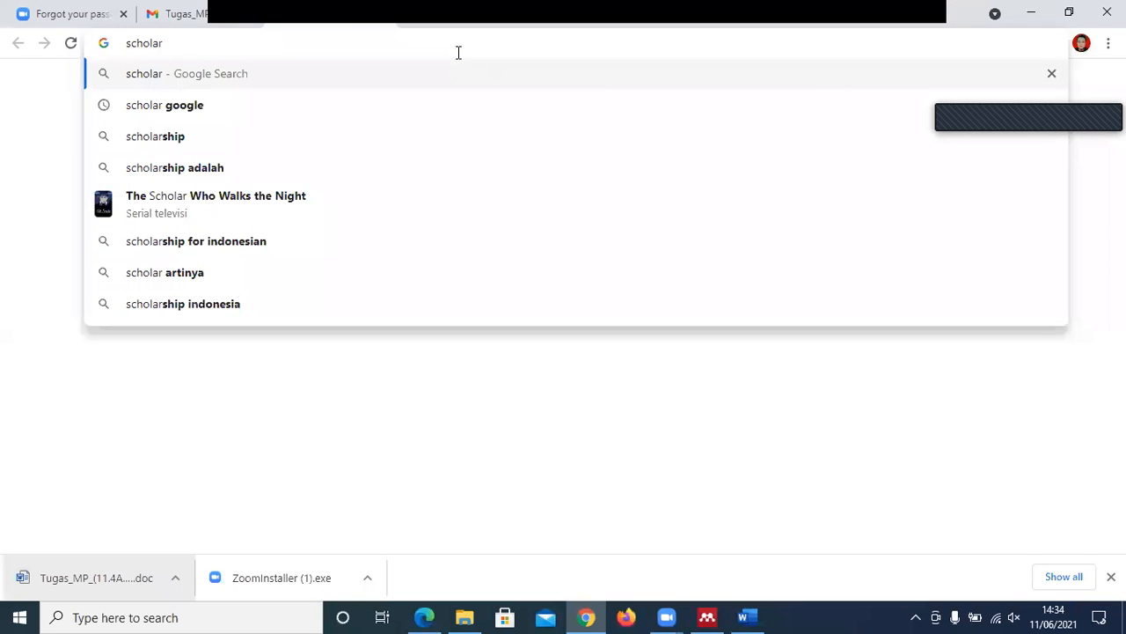
pyautogui.click(366, 105)
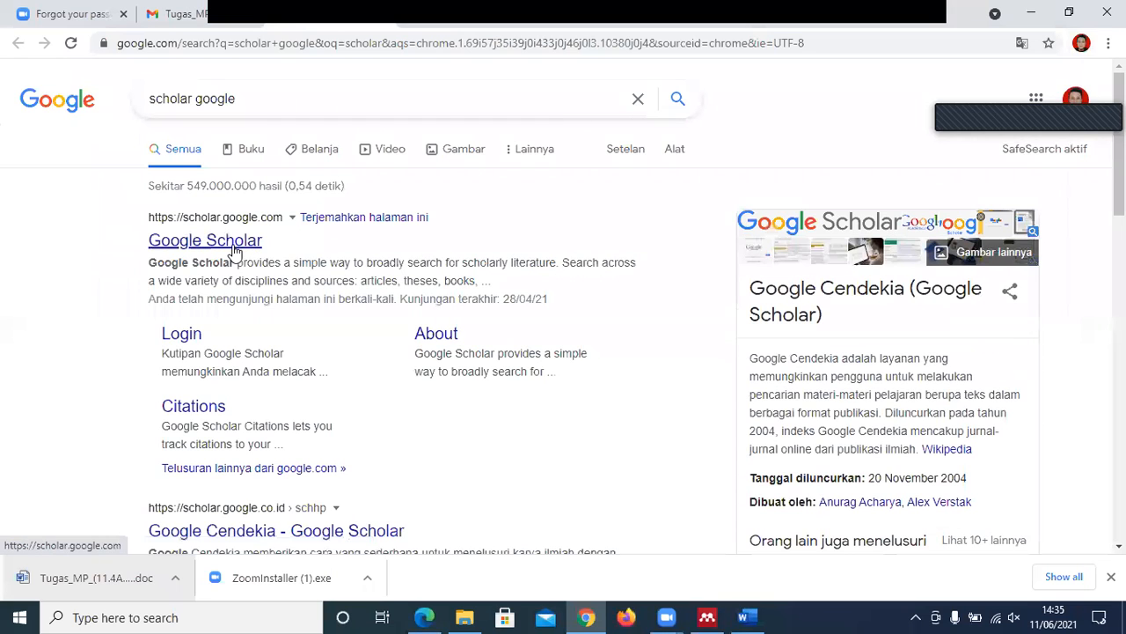
# - Open Google Scholar from the search results and search it for the copied definition
pyautogui.click(234, 252)
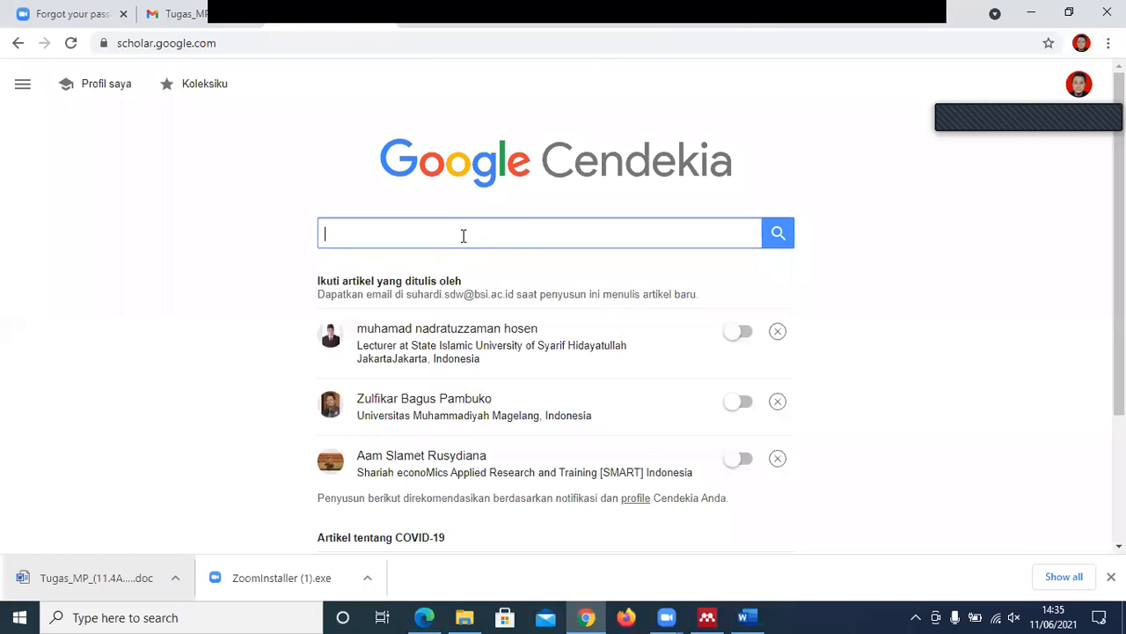
pyautogui.hotkey('ctrl', 'v')
pyautogui.press('Return')
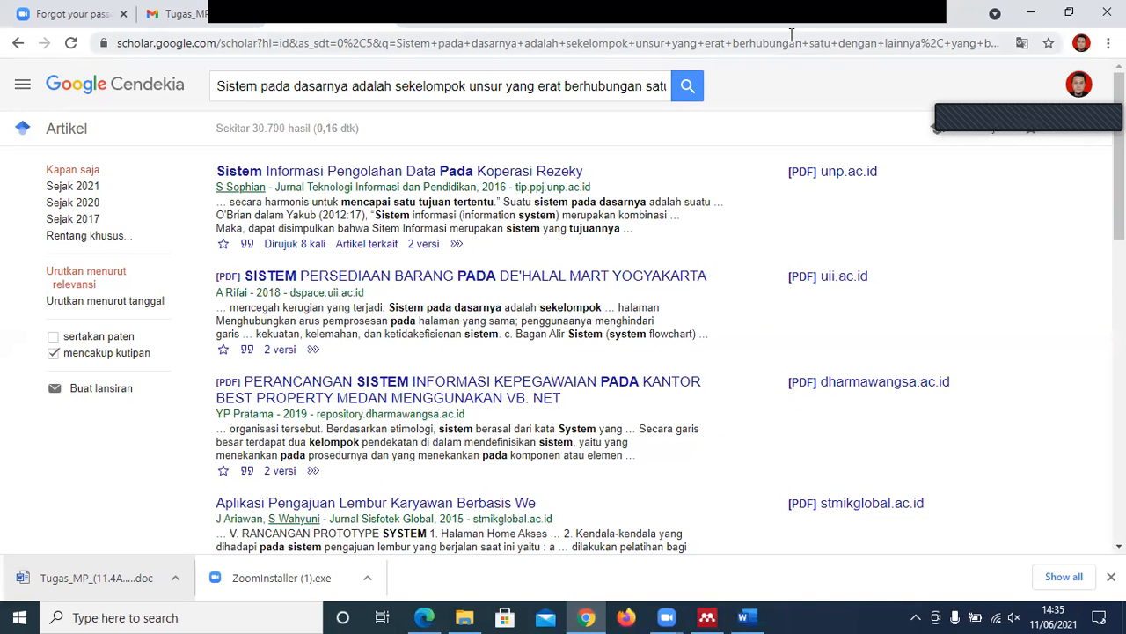
# - Search Google for "penegetian sistem" in a new browser tab
pyautogui.click(815, 19)
pyautogui.click(729, 46)
pyautogui.write('penegetia')
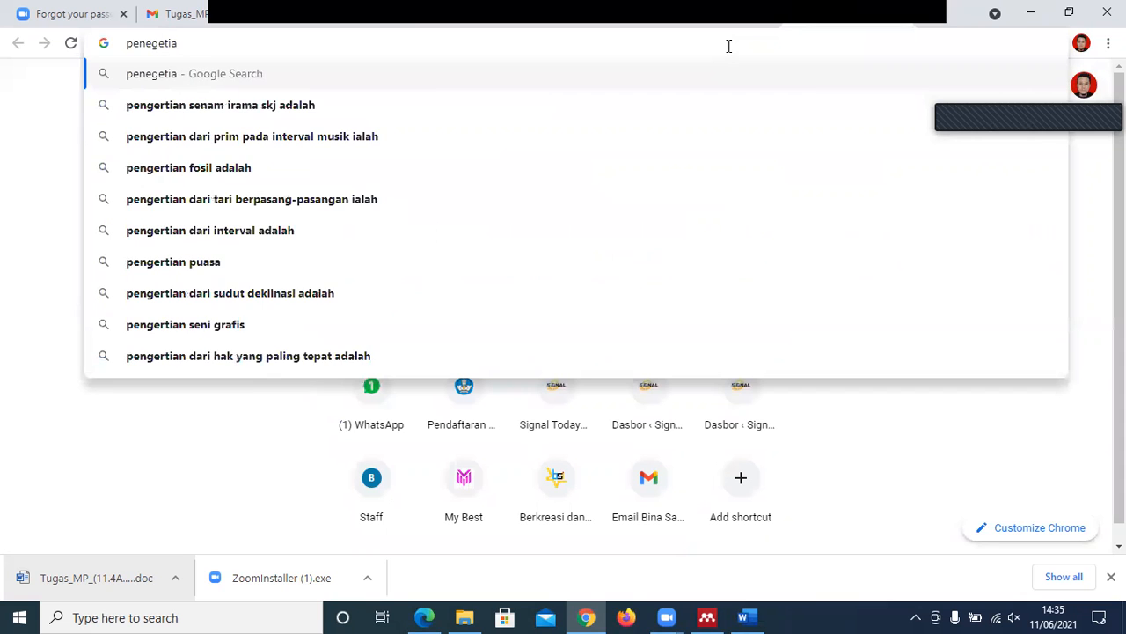
pyautogui.write('n sistem')
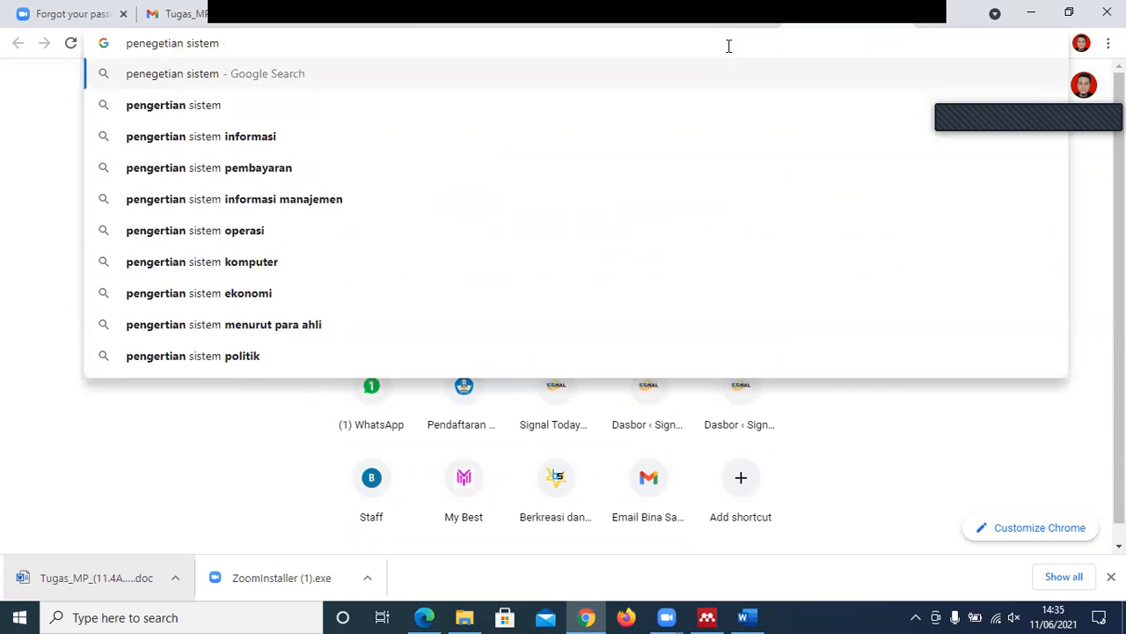
pyautogui.press('Return')
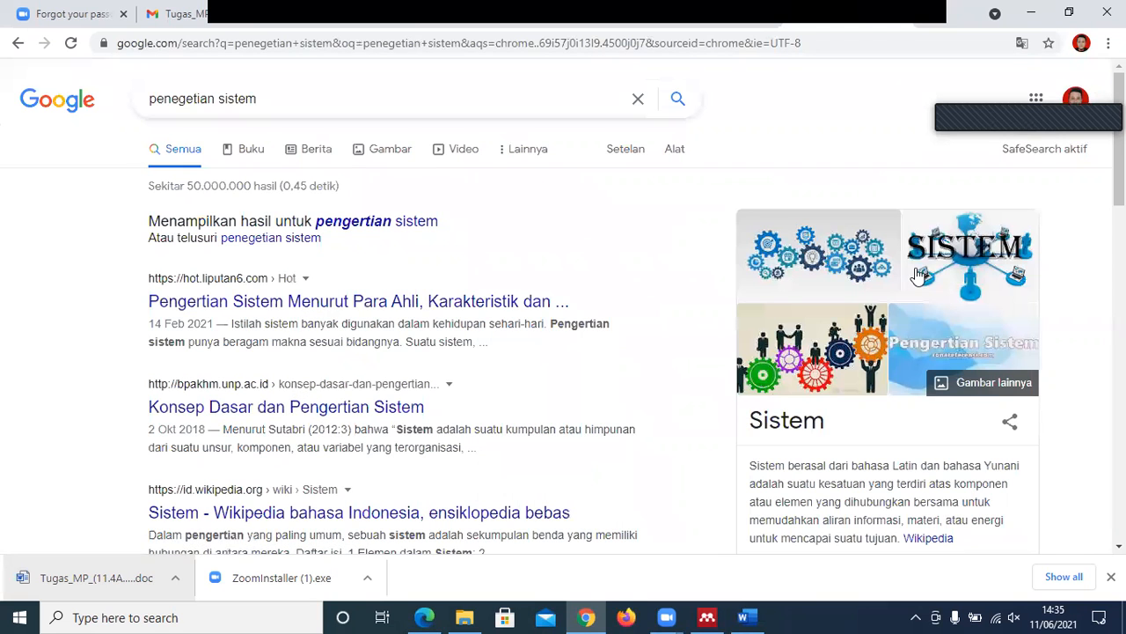
# - Open the definisi-pengertian.com result in a new tab and examine its list of expert definitions of a system
pyautogui.scroll(-3, 563, 326)
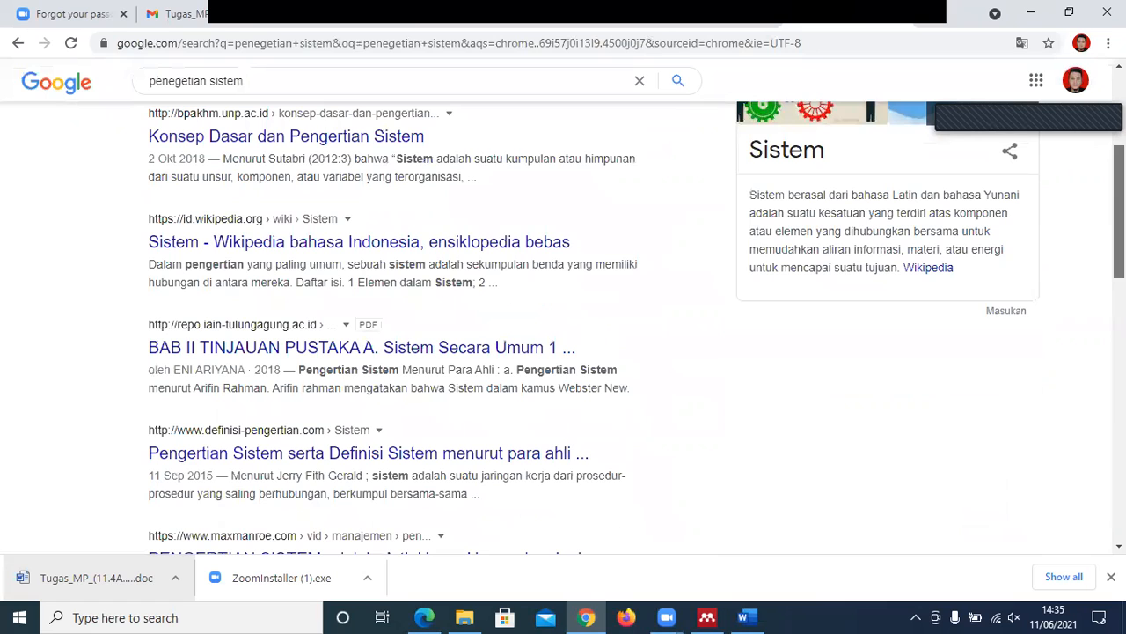
pyautogui.rightClick(285, 458)
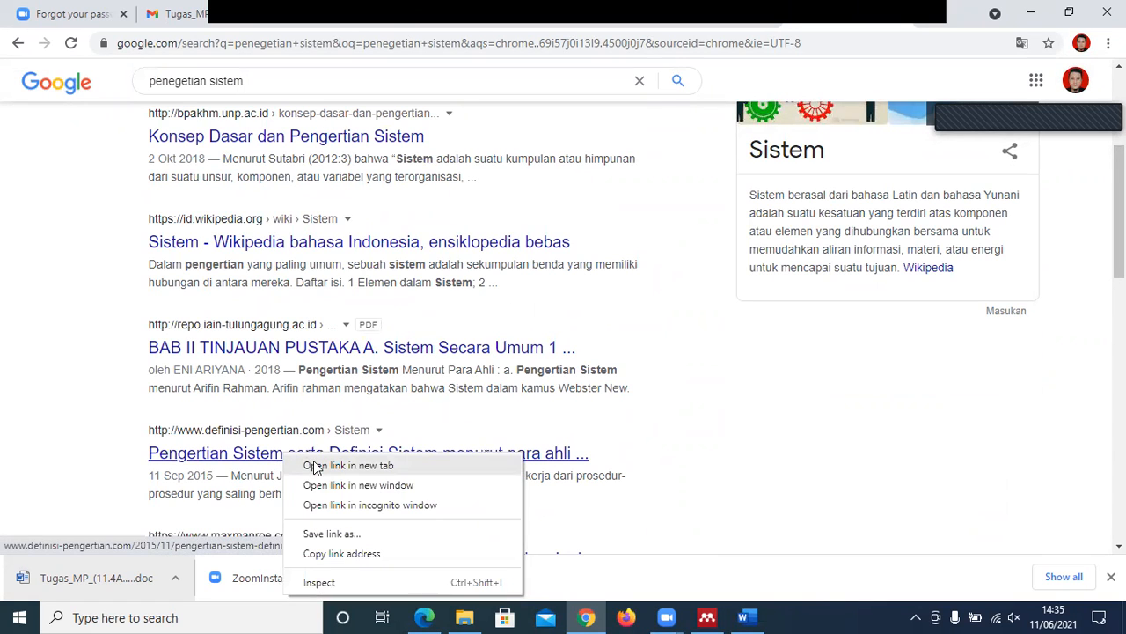
pyautogui.click(316, 467)
pyautogui.click(849, 19)
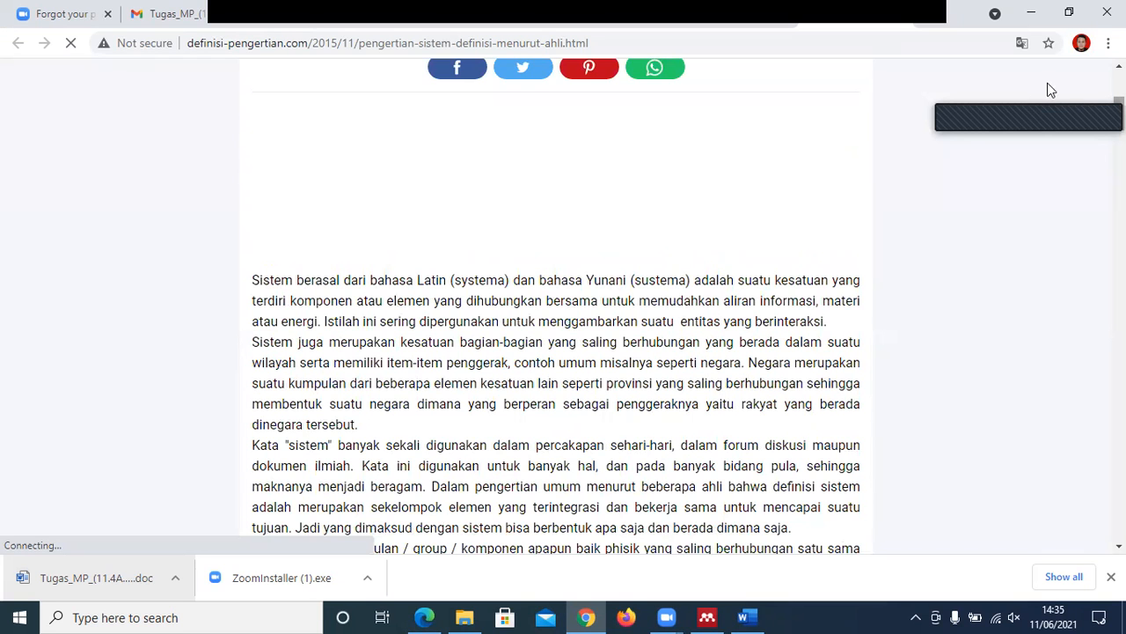
pyautogui.scroll(-10, 556, 307)
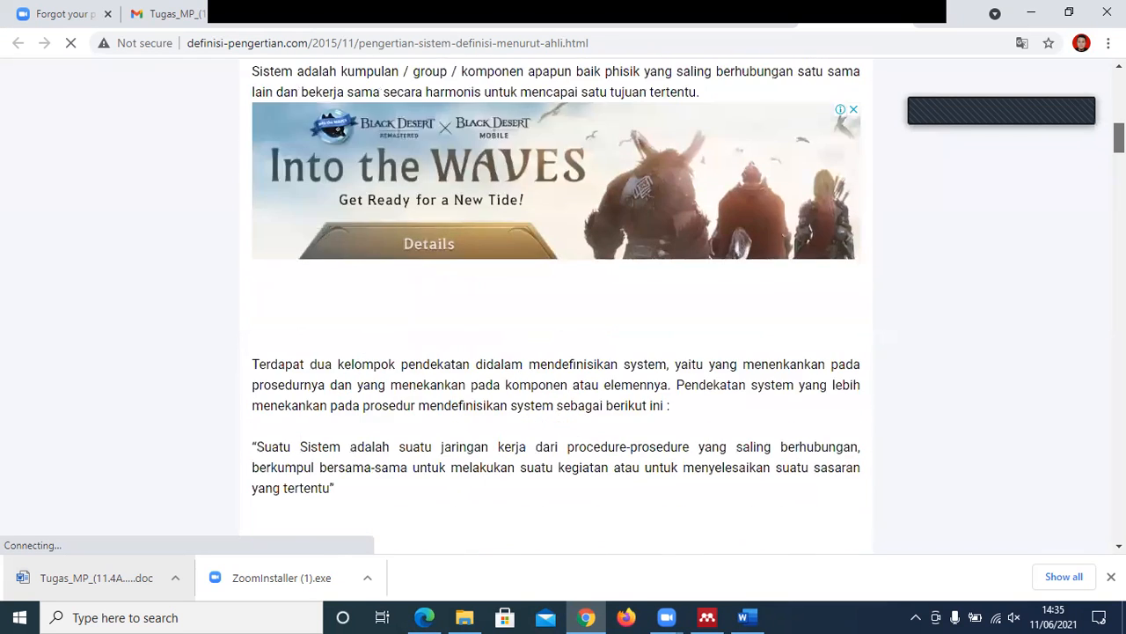
pyautogui.scroll(-7, 556, 307)
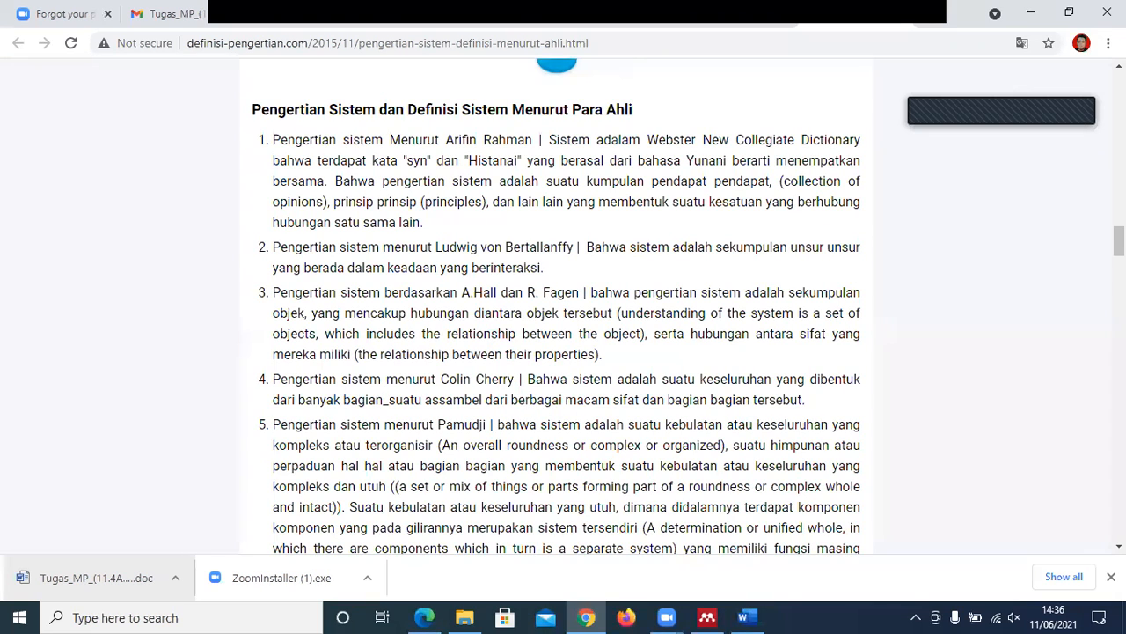
pyautogui.moveTo(1119, 240); pyautogui.dragTo(1119, 277)
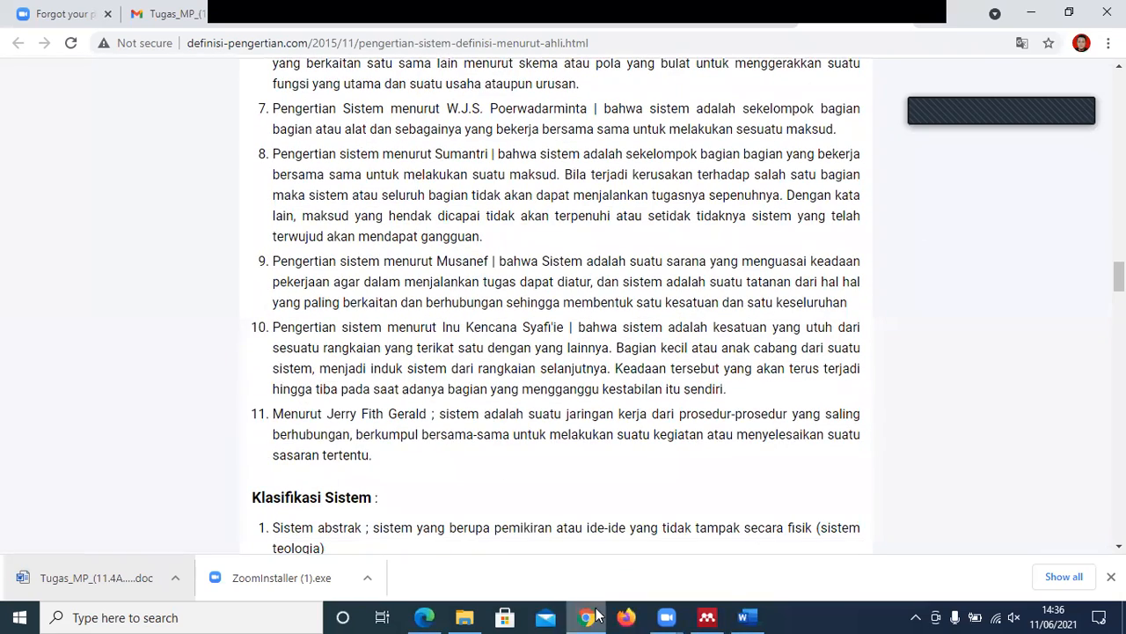
# - Switch back to Word and compare the expert named in the first paragraph under 2.1.1.1 with that paragraph's in-text citation
pyautogui.click(746, 617)
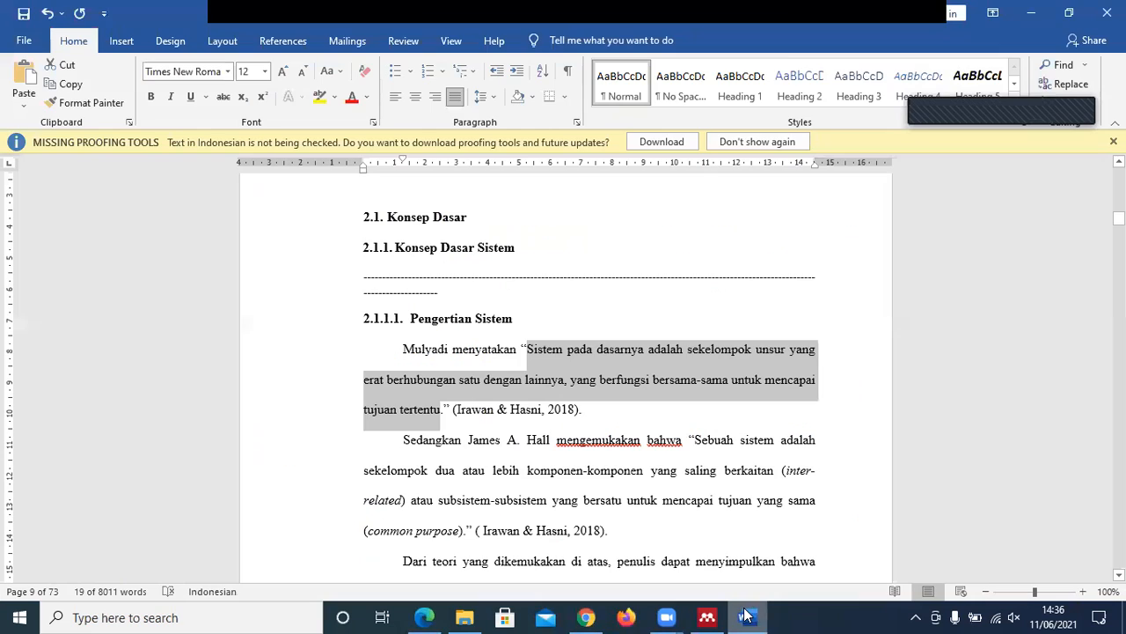
pyautogui.click(485, 377)
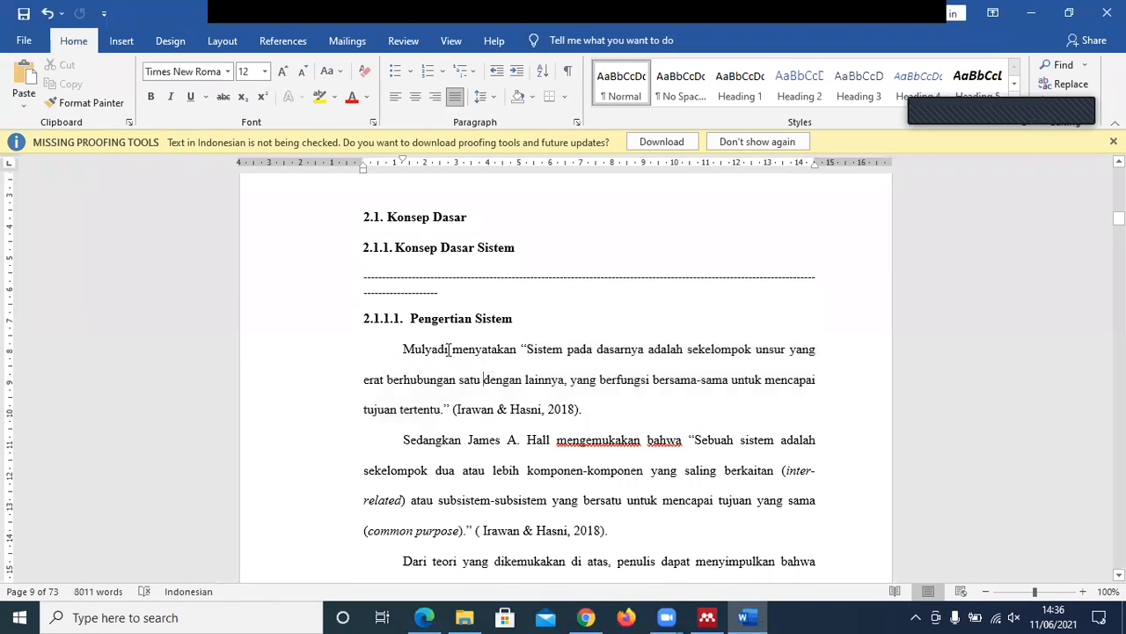
pyautogui.doubleClick(403, 347)
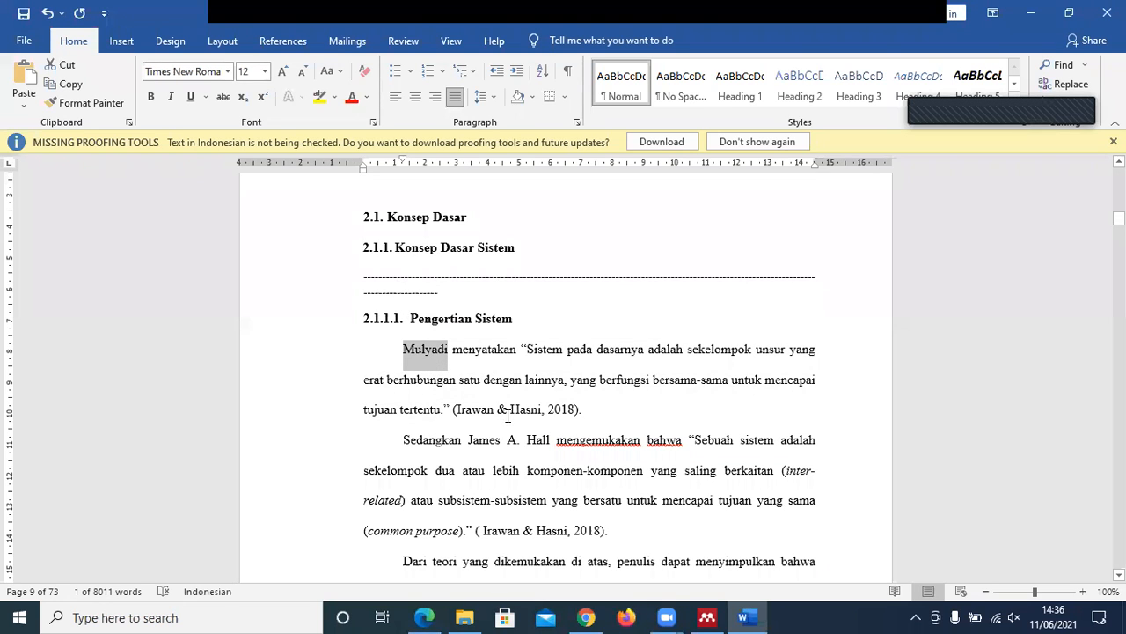
pyautogui.click(495, 412)
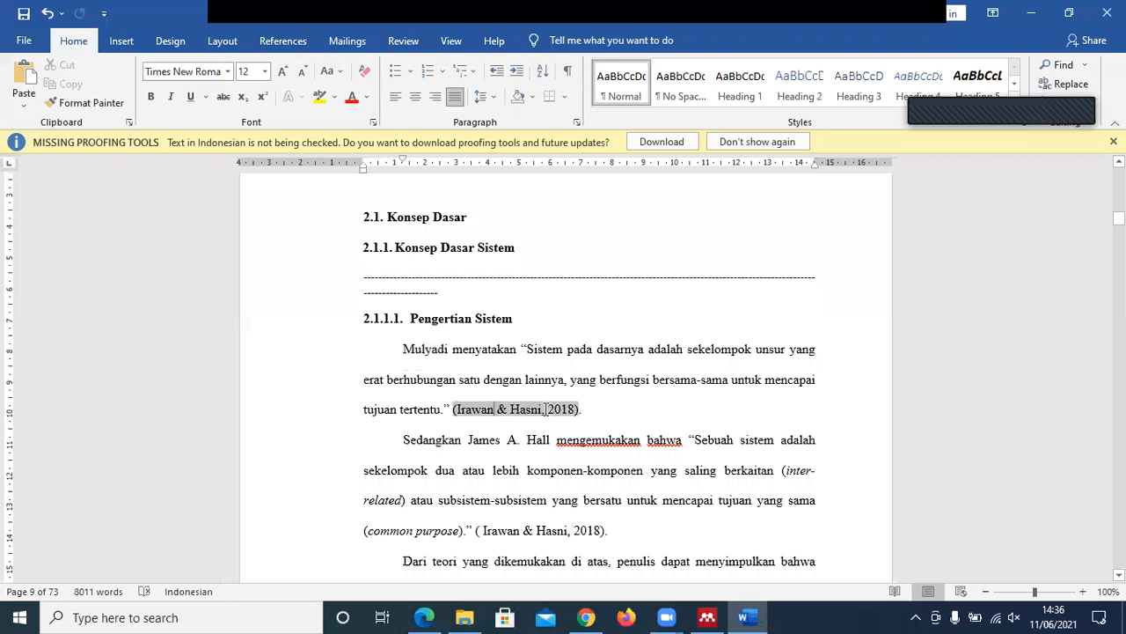
# - Return to the definisi-pengertian.com page in Chrome and examine the experts named in definitions 11 and 8, marking each name
pyautogui.click(745, 616)
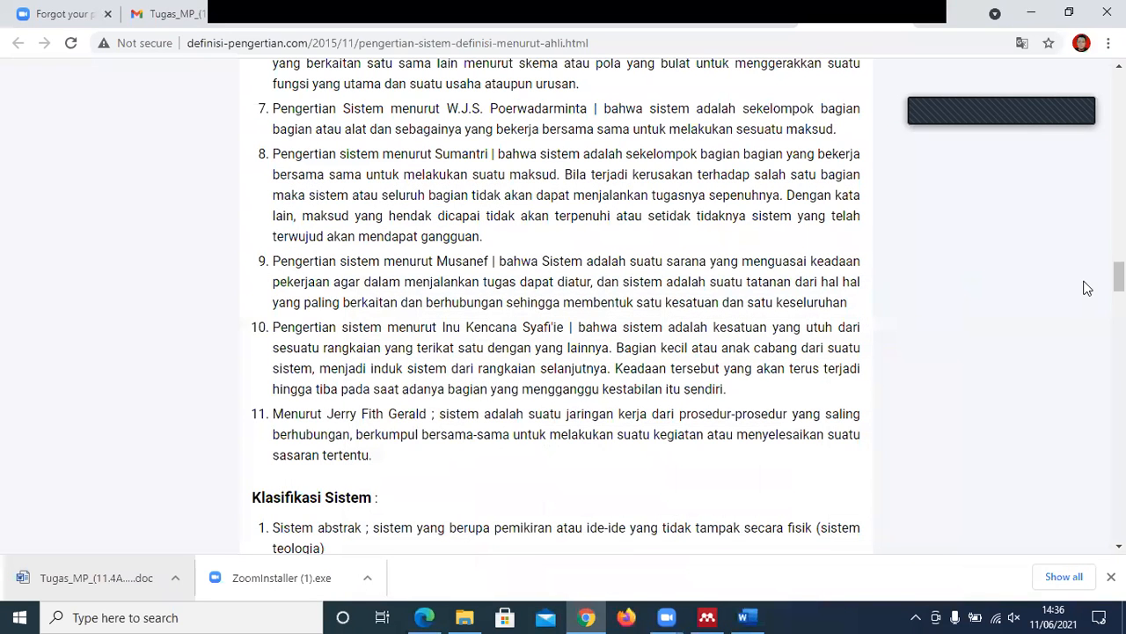
pyautogui.moveTo(1120, 277); pyautogui.dragTo(1120, 282)
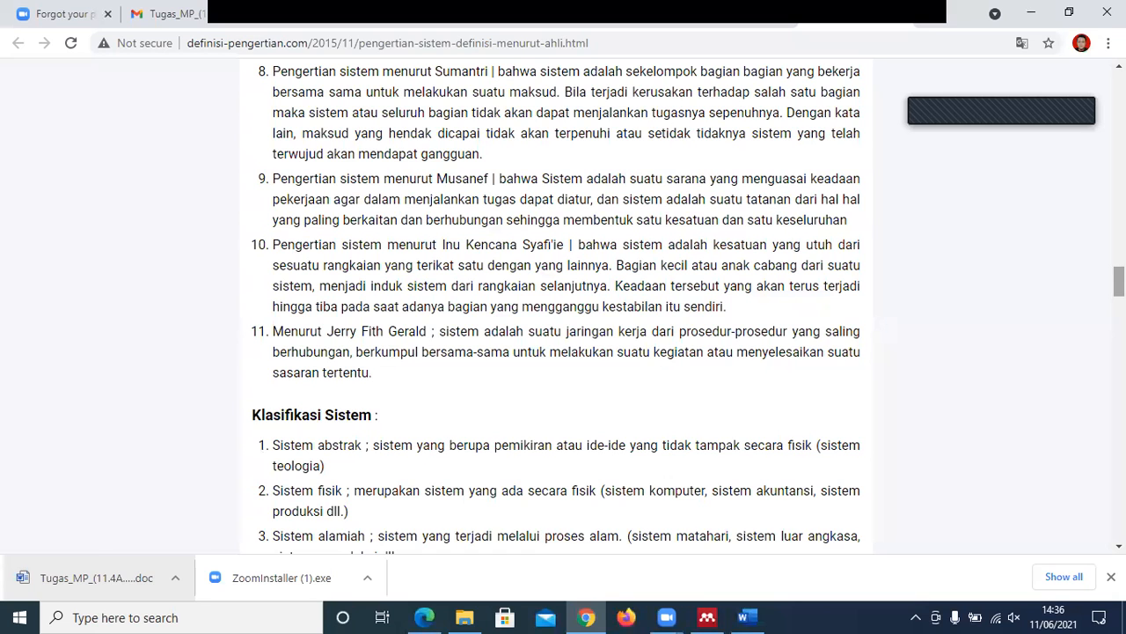
pyautogui.moveTo(1120, 282); pyautogui.dragTo(1119, 287)
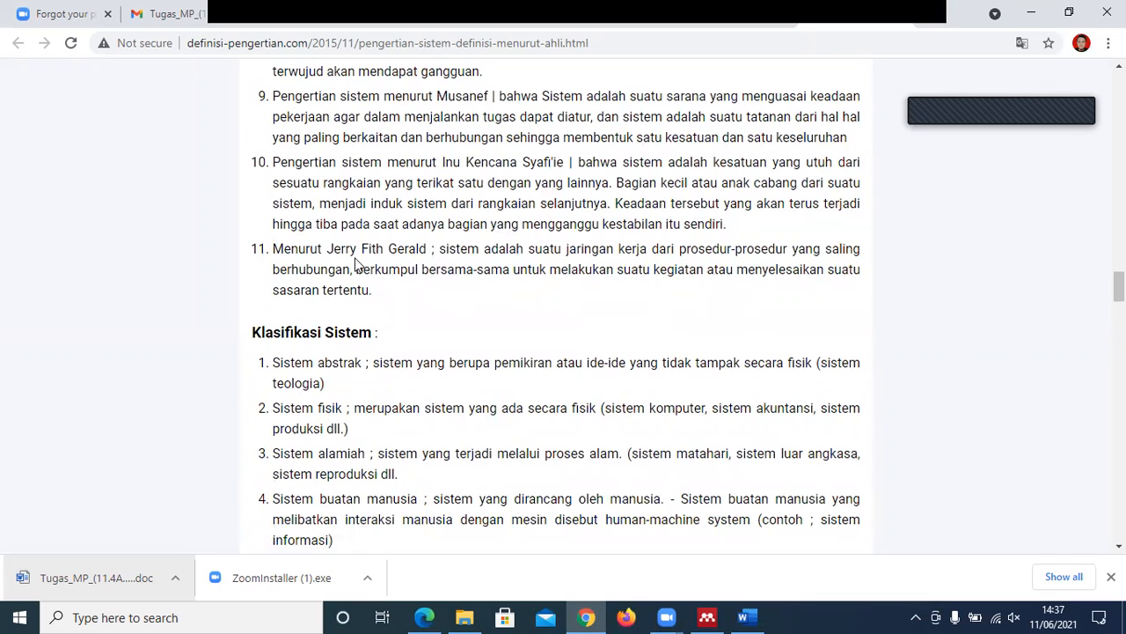
pyautogui.moveTo(328, 252); pyautogui.dragTo(430, 249)
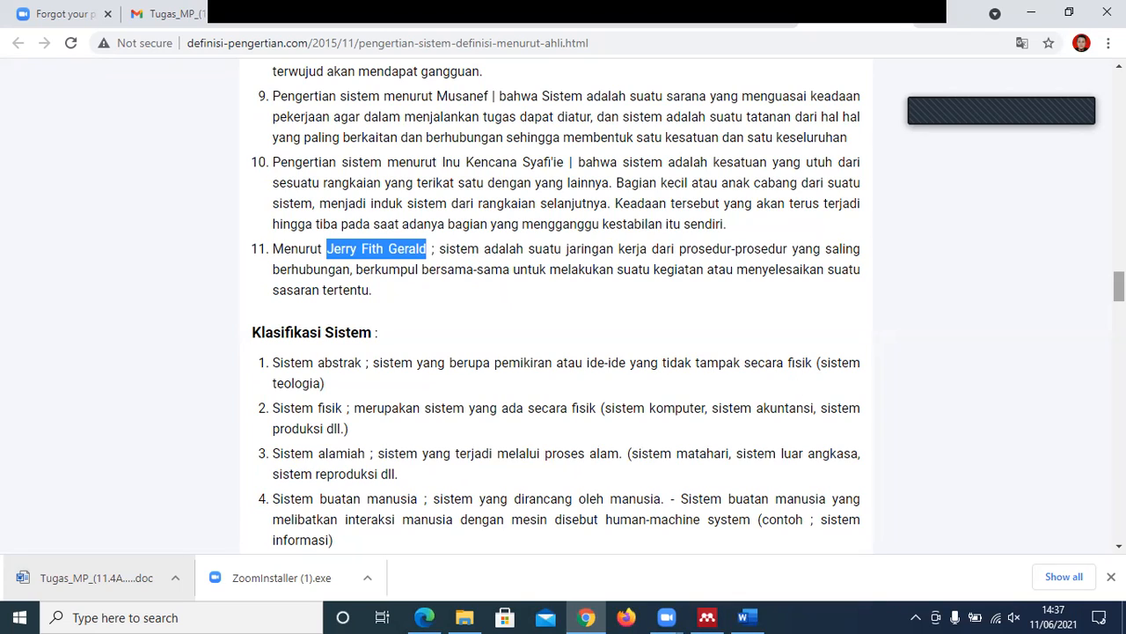
pyautogui.scroll(-3, 1118, 291)
pyautogui.scroll(-2, 1118, 303)
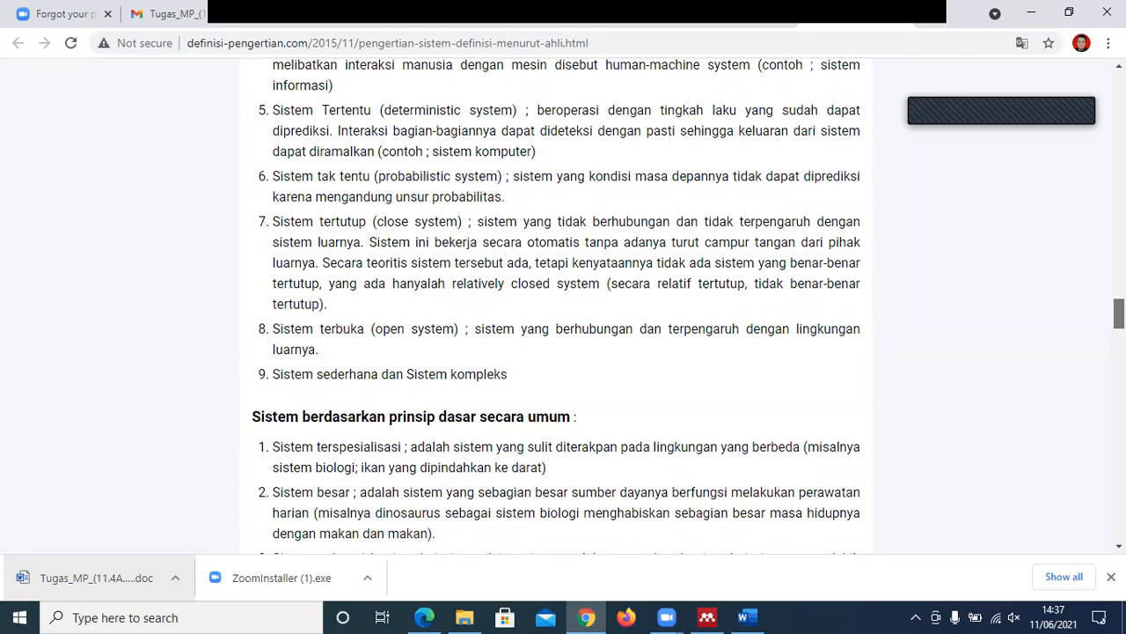
pyautogui.scroll(10, 563, 308)
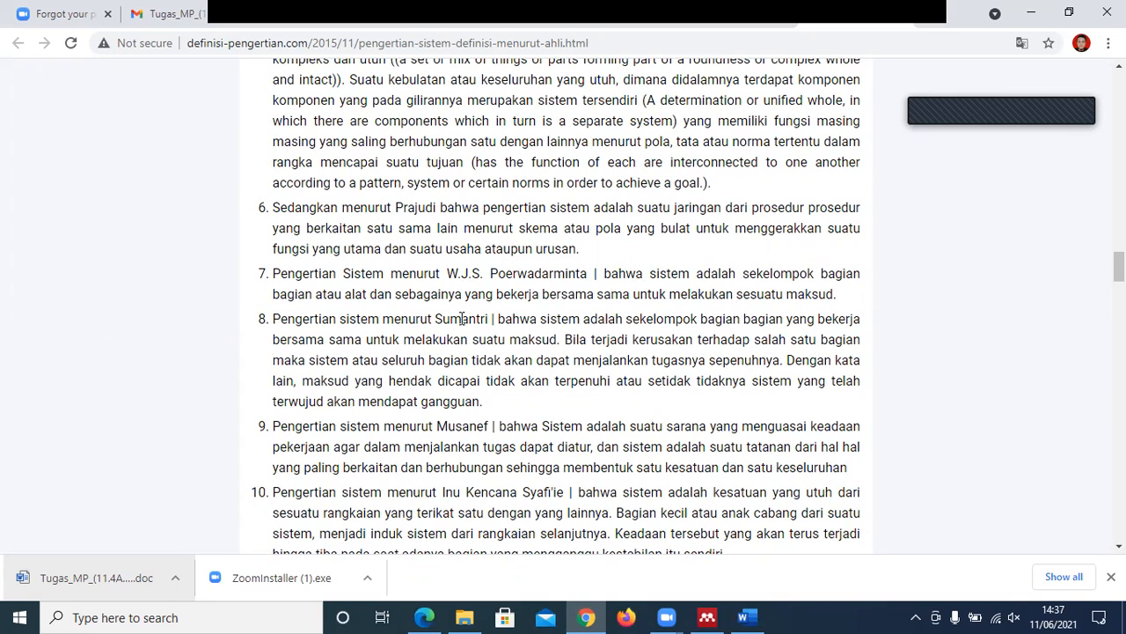
pyautogui.moveTo(491, 318); pyautogui.dragTo(474, 319)
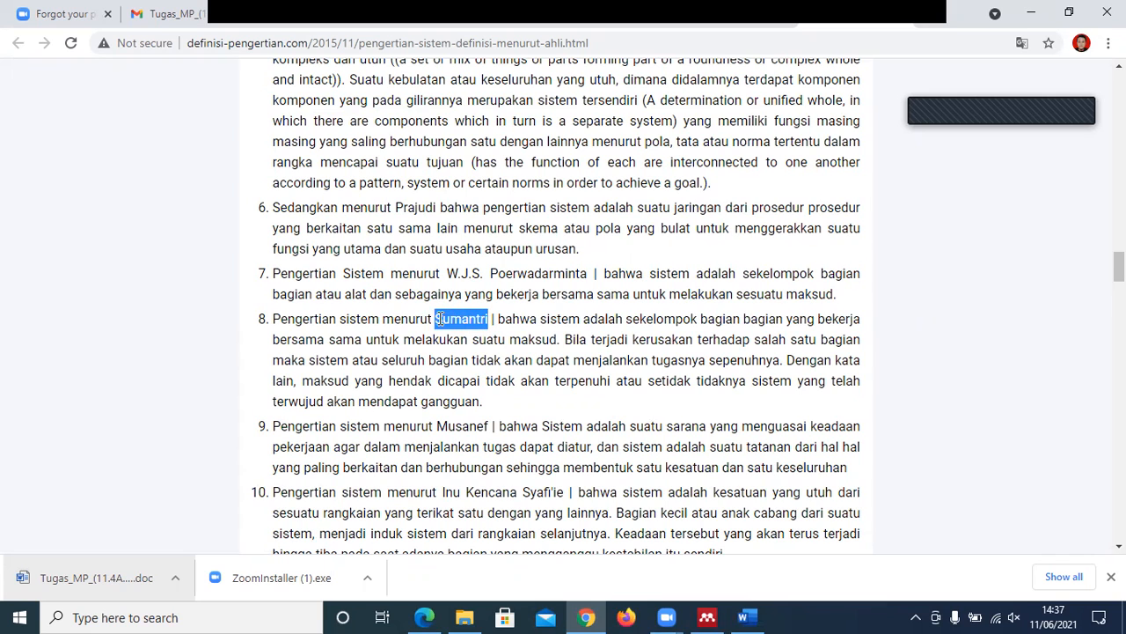
# - Copy the expert's name from definition 8 on the definisi-pengertian.com page
pyautogui.rightClick(450, 322)
pyautogui.click(471, 333)
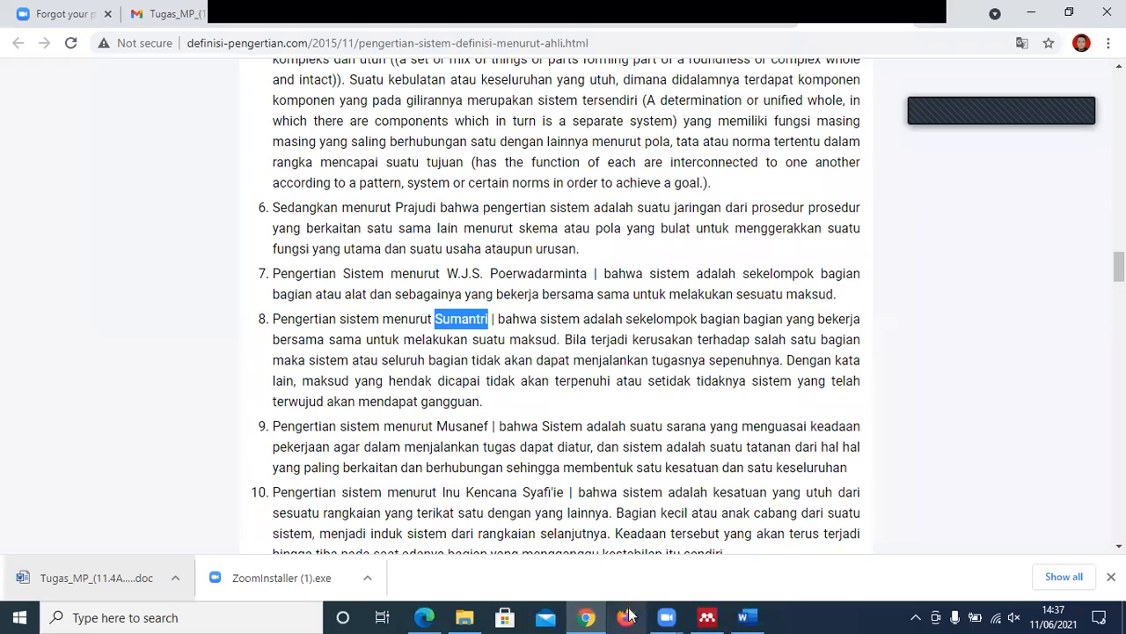
pyautogui.click(587, 610)
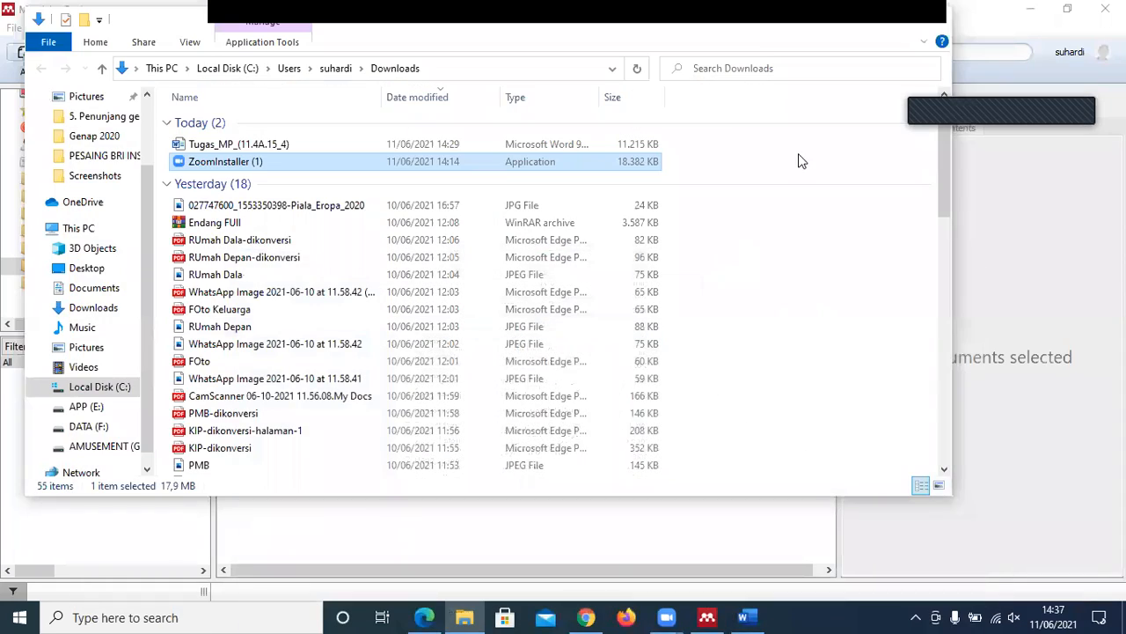
pyautogui.click(588, 614)
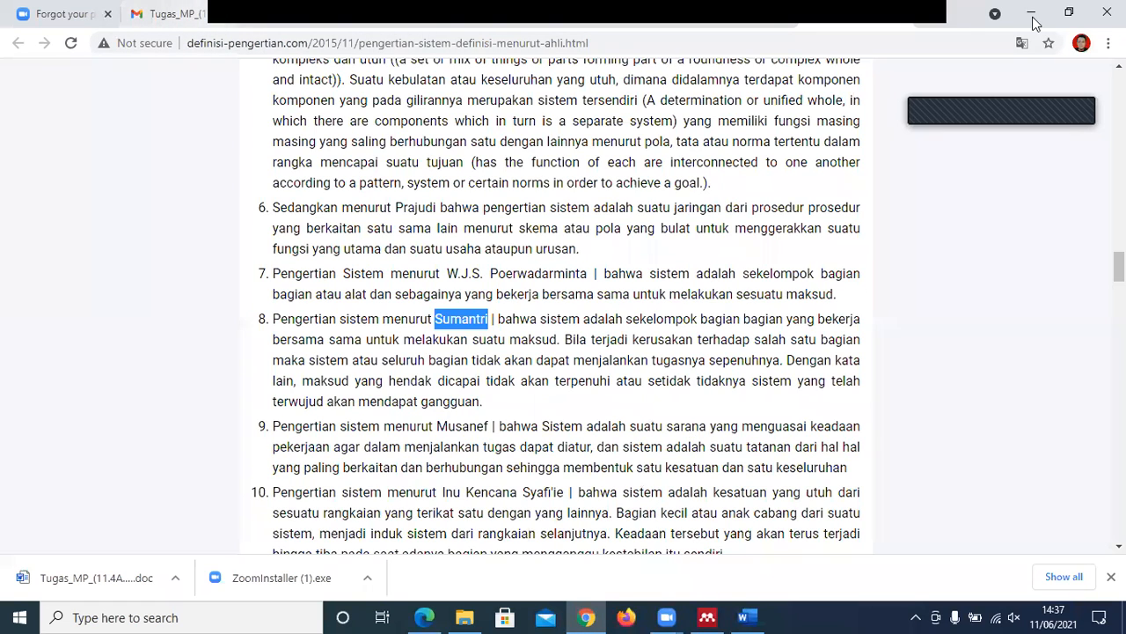
# - Search Google Scholar for the expert named in definition 8 and skim the results for a matching source
pyautogui.click(161, 14)
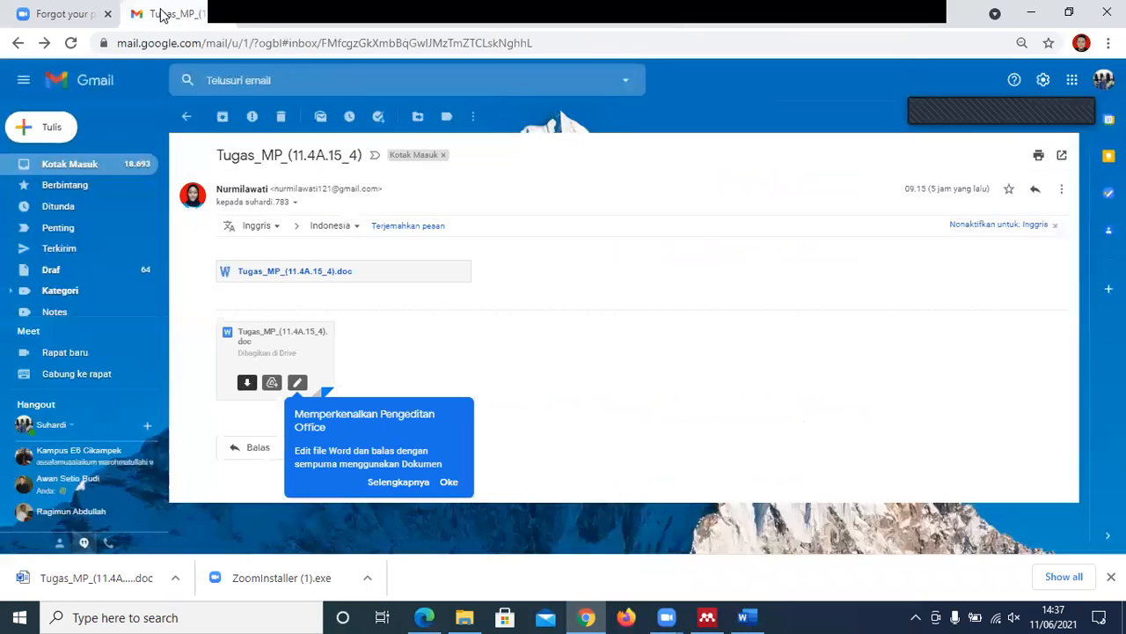
pyautogui.click(267, 15)
pyautogui.click(473, 85)
pyautogui.hotkey('ctrl', 'a')
pyautogui.press('BackSpace')
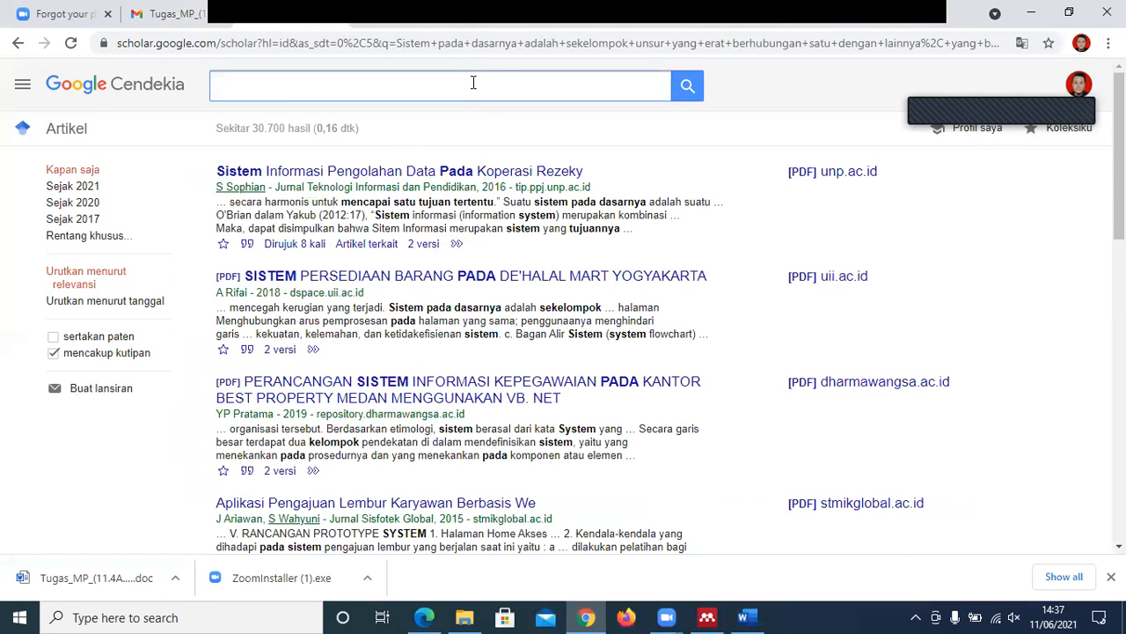
pyautogui.write('Sumantri')
pyautogui.press('Return')
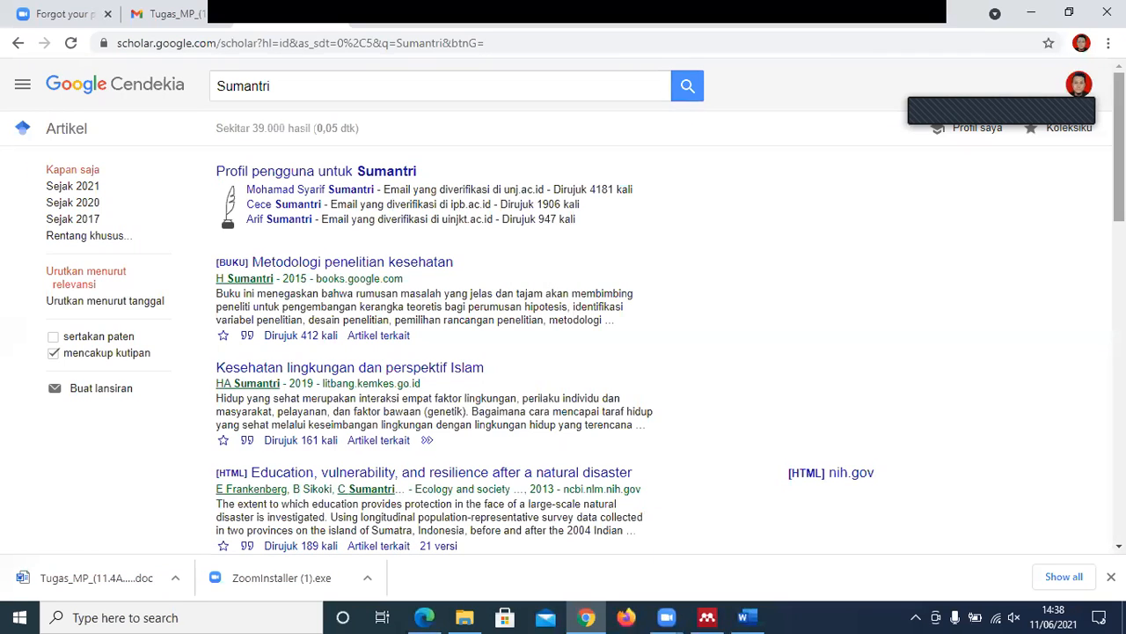
pyautogui.scroll(-5, 563, 306)
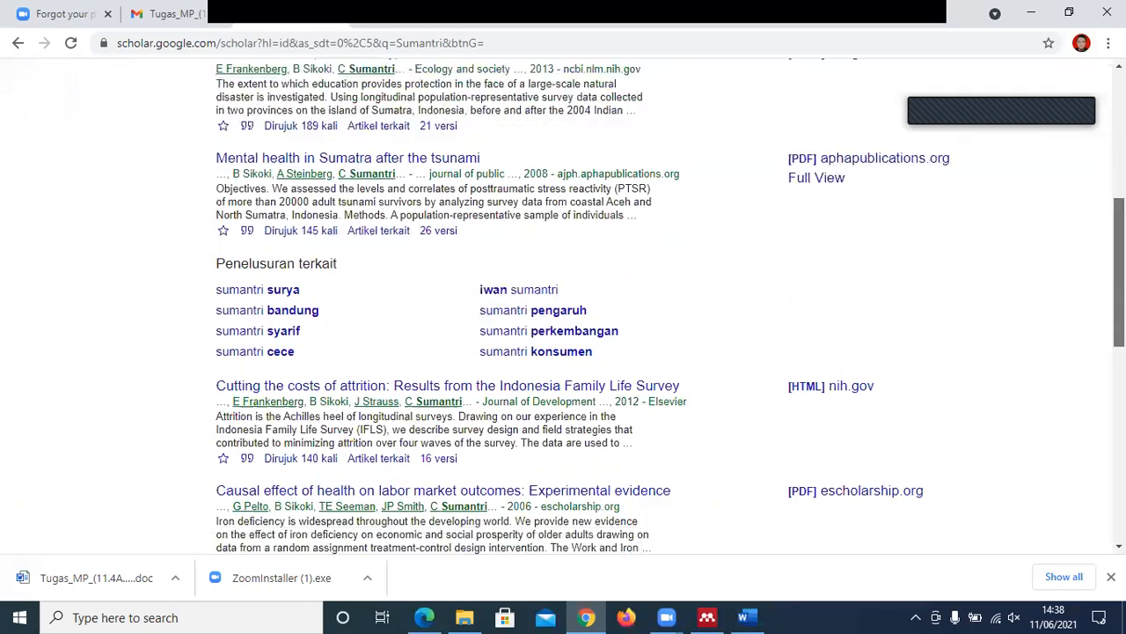
pyautogui.scroll(-3, 759, 425)
pyautogui.scroll(8, 758, 424)
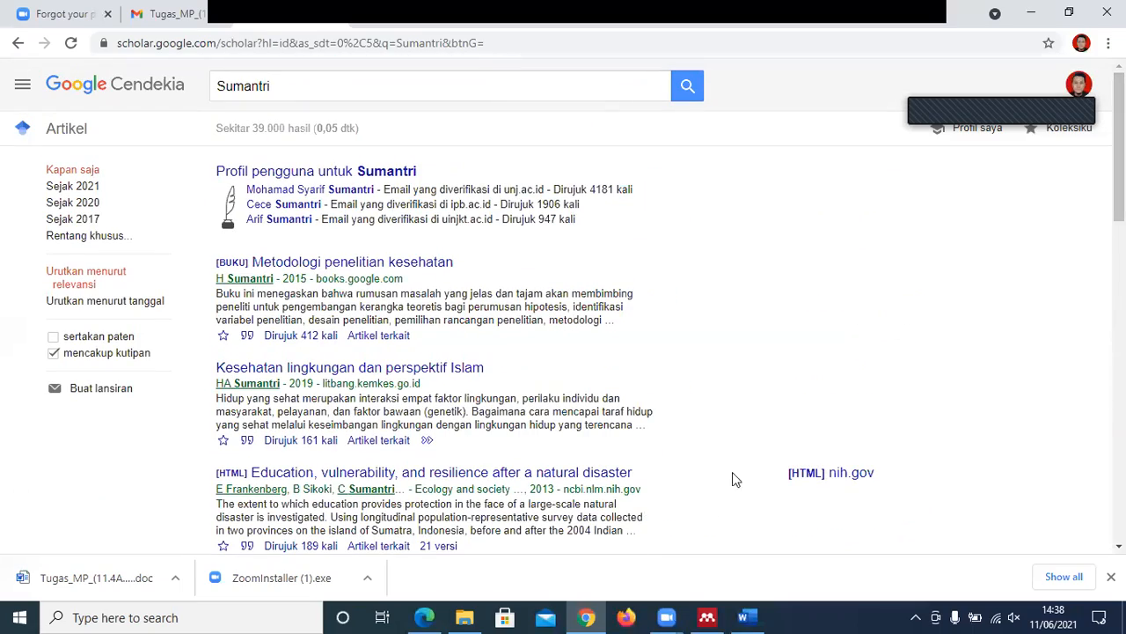
# - Check the expert named in Word's first paragraph under 2.1.1.1, and return to the definisi-pengertian.com list in Chrome to compare
pyautogui.click(746, 617)
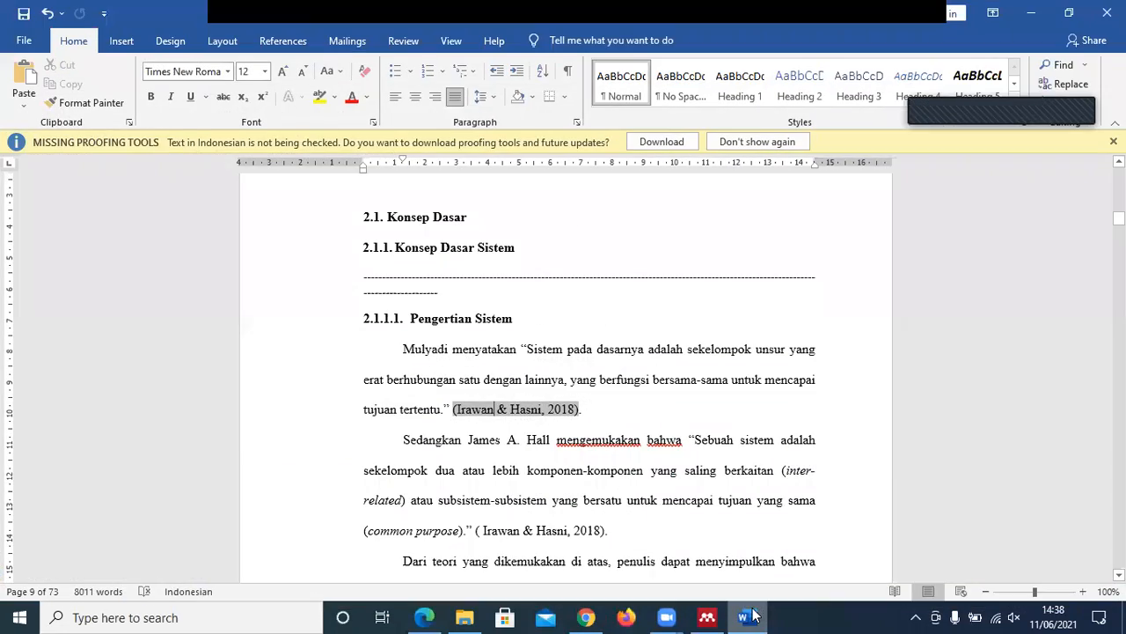
pyautogui.click(446, 350)
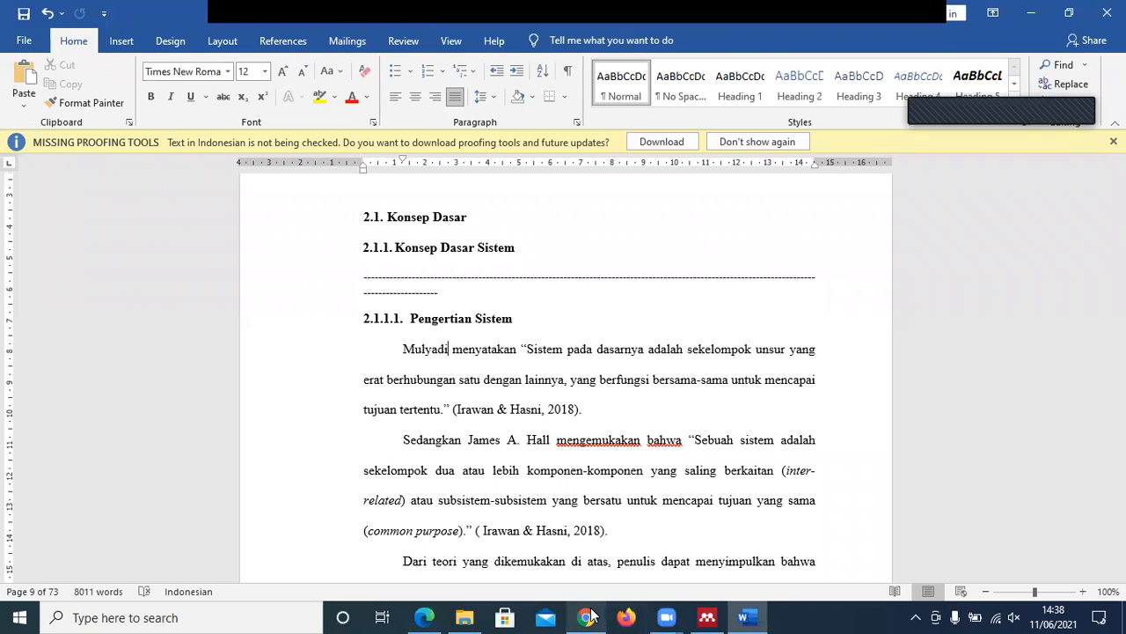
pyautogui.moveTo(589, 615)
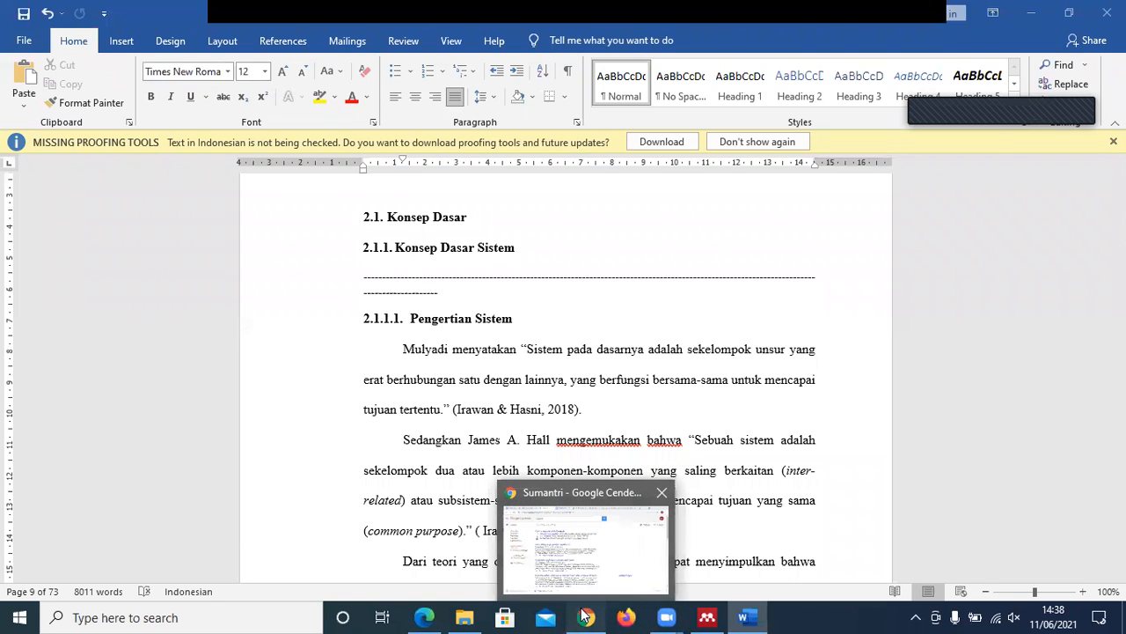
pyautogui.click(584, 615)
pyautogui.click(836, 10)
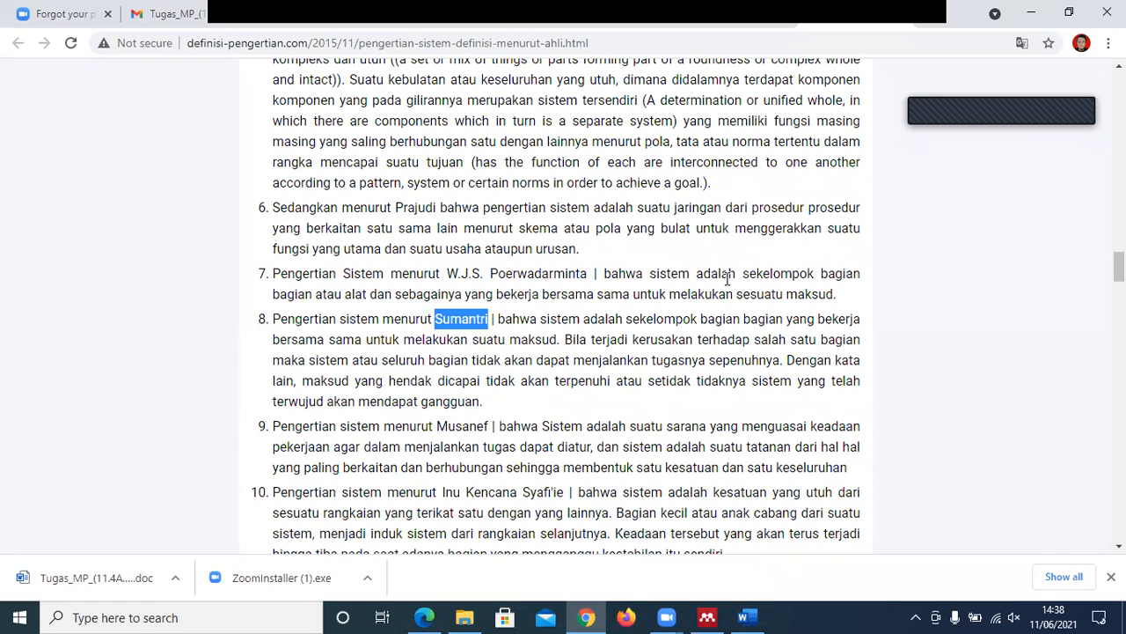
# - Switch to Word and examine the first paragraph under 2.1.1.1, from the expert's name through the quotation to the in-text citation
pyautogui.click(747, 616)
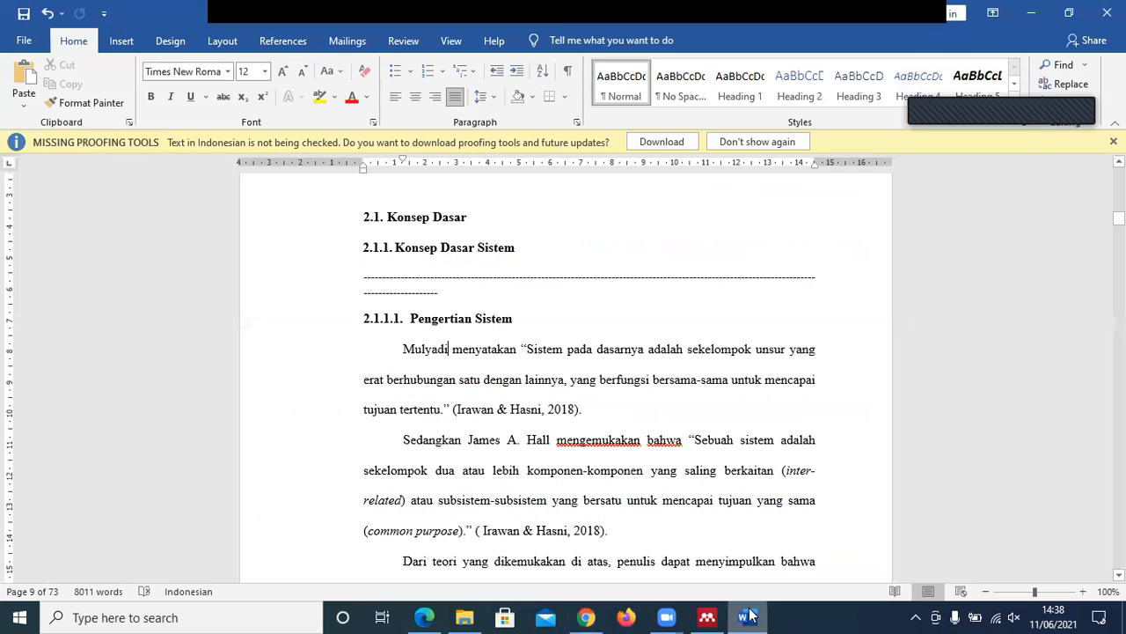
pyautogui.click(528, 350)
pyautogui.press('Right')
pyautogui.press('Right')
pyautogui.press('Right')
pyautogui.press('Right')
pyautogui.press('Right')
pyautogui.press('Right')
pyautogui.press('Right')
pyautogui.press('Right')
pyautogui.press('Right')
pyautogui.press('Right')
pyautogui.press('Right')
pyautogui.press('Right')
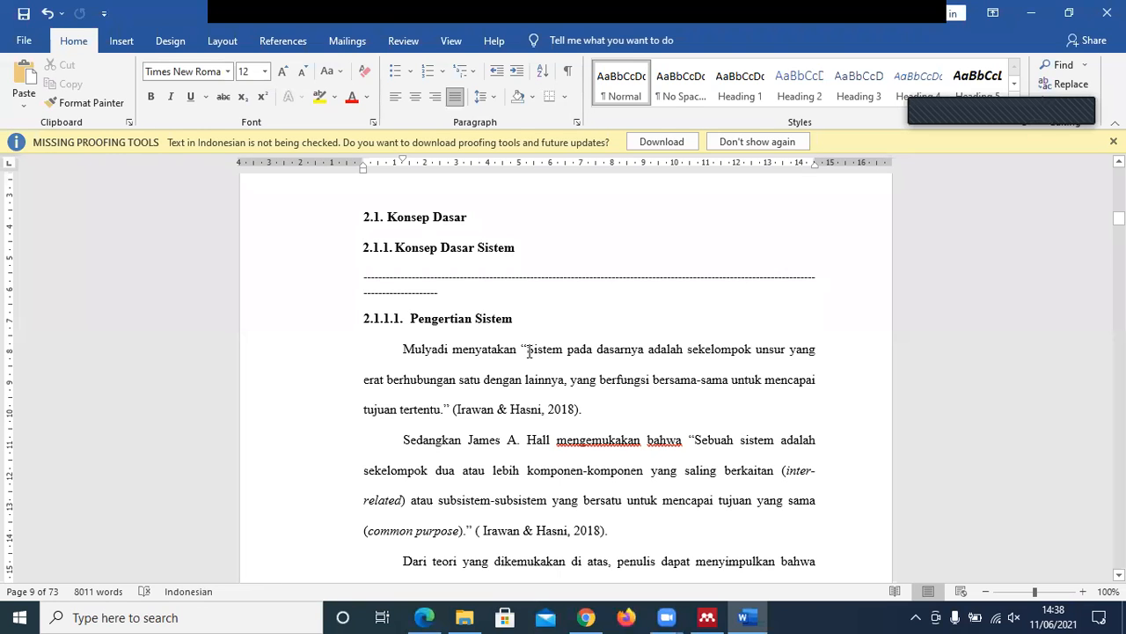
pyautogui.press('Right')
pyautogui.press('Right')
pyautogui.press('Right')
pyautogui.press('Right')
pyautogui.press('Right')
pyautogui.press('Right')
pyautogui.press('Right')
pyautogui.press('Right')
pyautogui.press('Right')
pyautogui.press('Right')
pyautogui.press('Right')
pyautogui.press('Right')
pyautogui.press('Right')
pyautogui.press('Right')
pyautogui.press('Right')
pyautogui.press('Right')
pyautogui.press('Right')
pyautogui.press('Right')
pyautogui.press('Right')
pyautogui.press('Right')
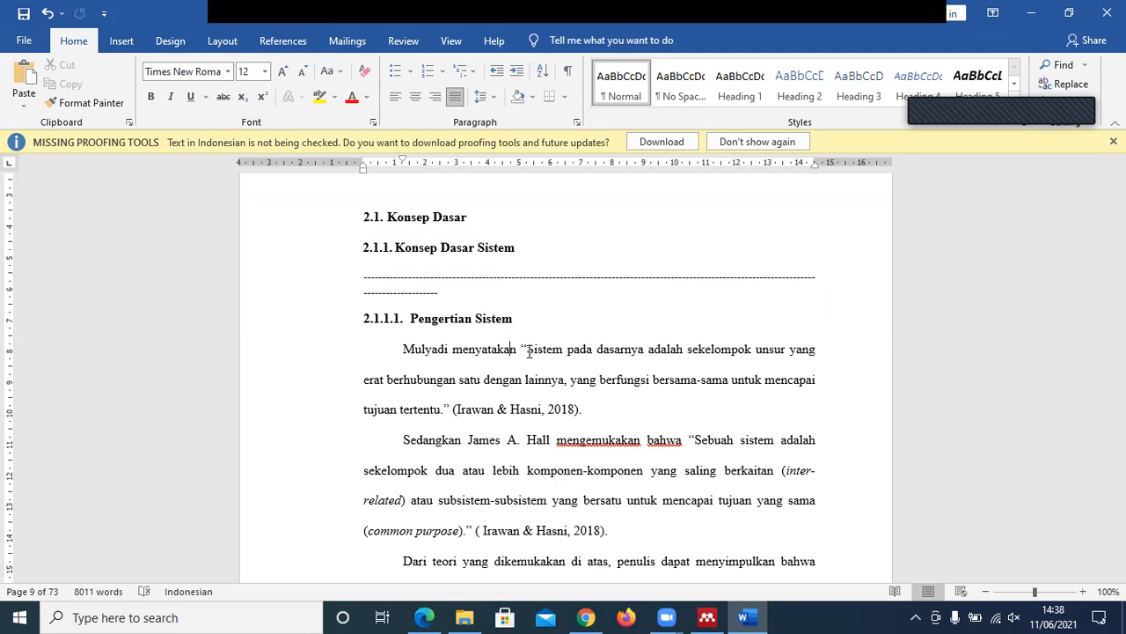
pyautogui.click(528, 350)
pyautogui.press('Right')
pyautogui.press('Right')
pyautogui.press('Right')
pyautogui.press('Right')
pyautogui.press('Right')
pyautogui.press('Right')
pyautogui.press('Right')
pyautogui.press('Right')
pyautogui.press('Right')
pyautogui.press('Right')
pyautogui.press('Down')
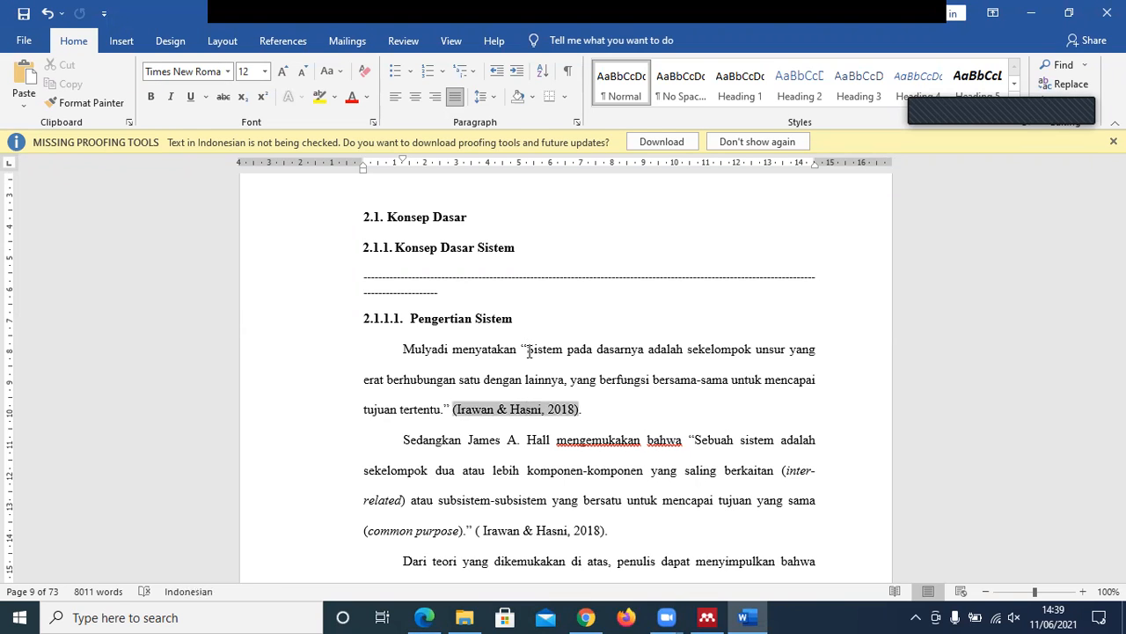
pyautogui.press('Up')
pyautogui.press('Down')
pyautogui.click(583, 411)
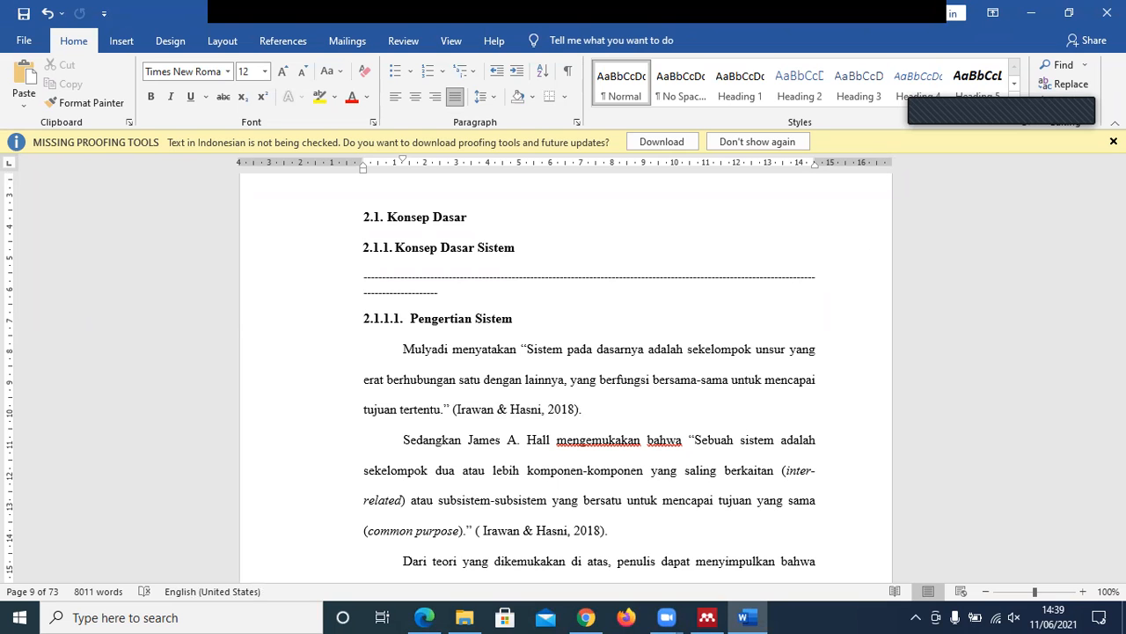
# - Dismiss the missing proofing tools notice and copy the in-text citation that ends the first paragraph under 2.1.1.1
pyautogui.scroll(-1, 704, 369)
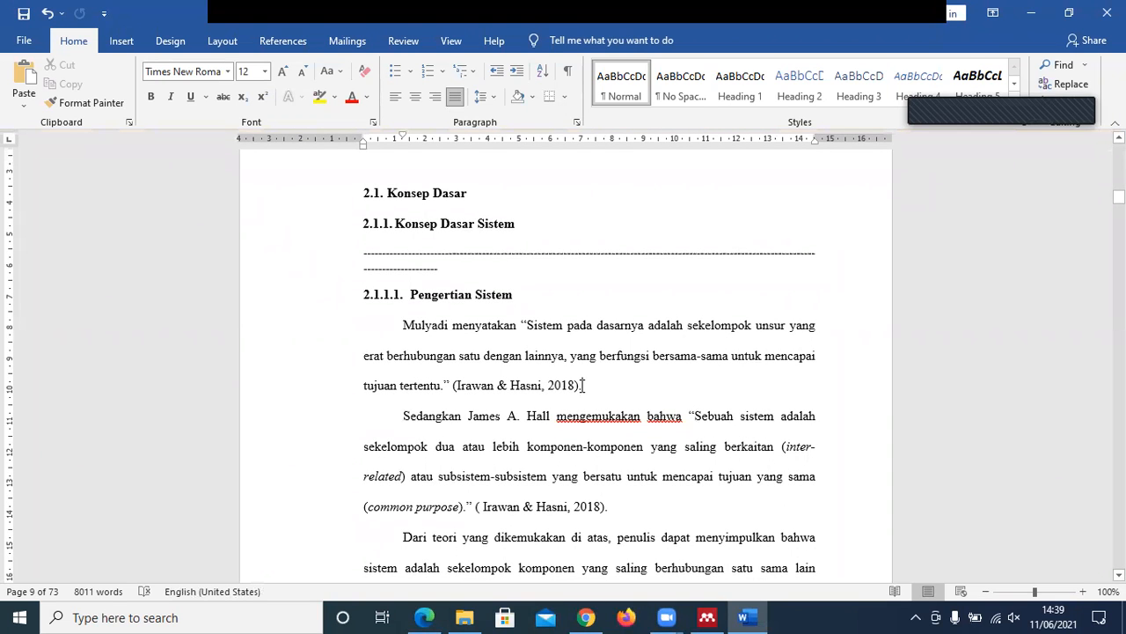
pyautogui.moveTo(583, 385); pyautogui.dragTo(457, 385)
pyautogui.rightClick(462, 386)
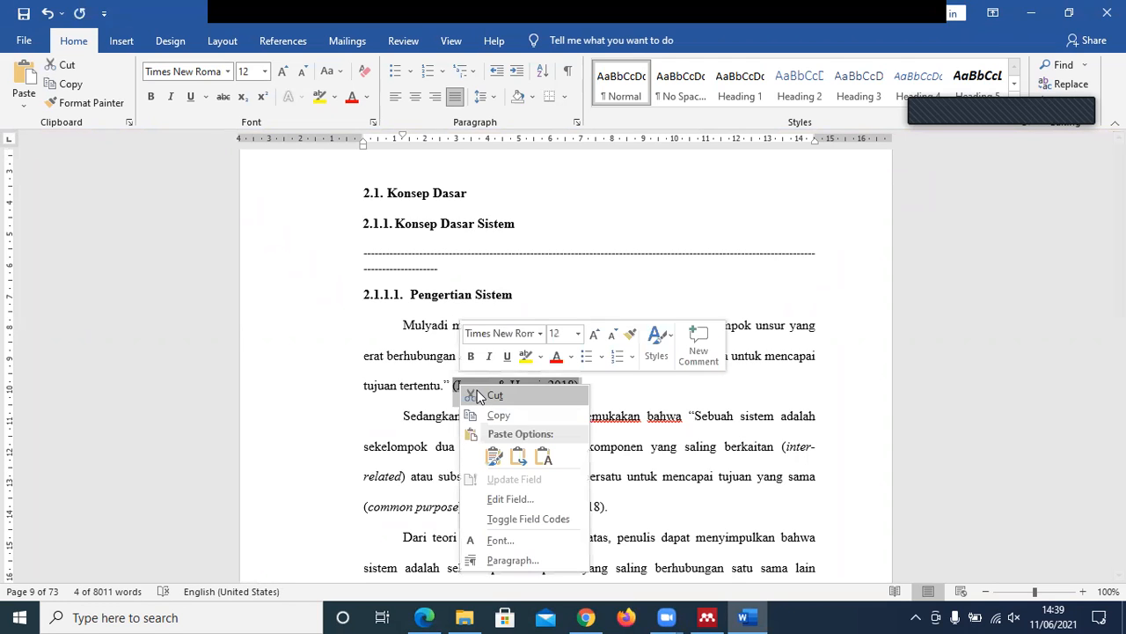
pyautogui.click(494, 417)
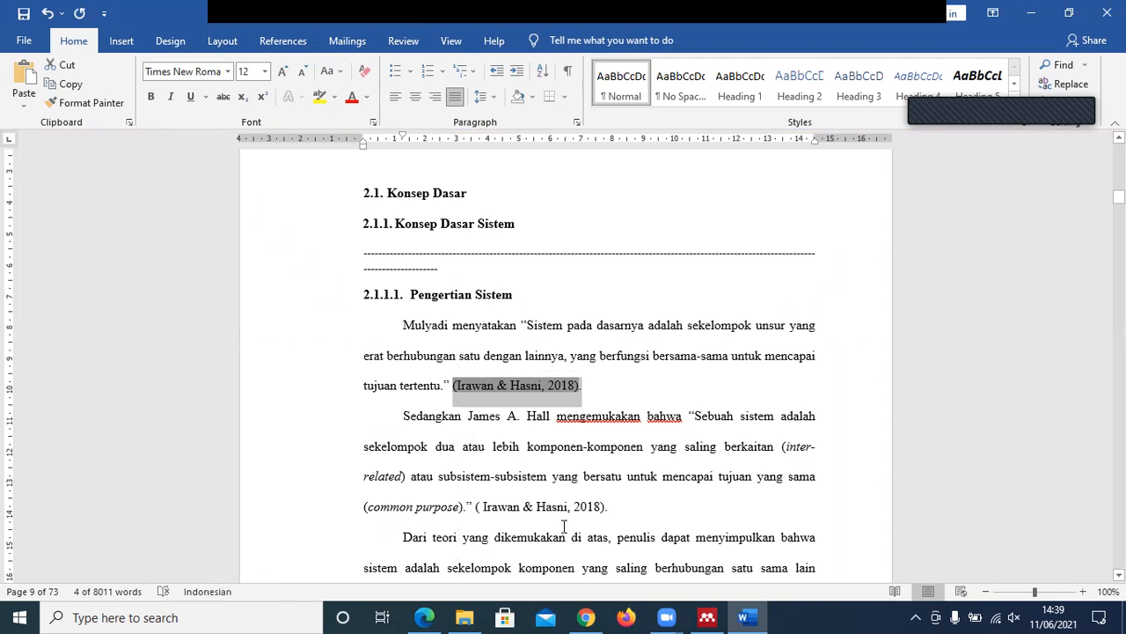
# - Switch to Google Scholar in Chrome and replace the search query with the copied in-text citation, running the search
pyautogui.click(584, 607)
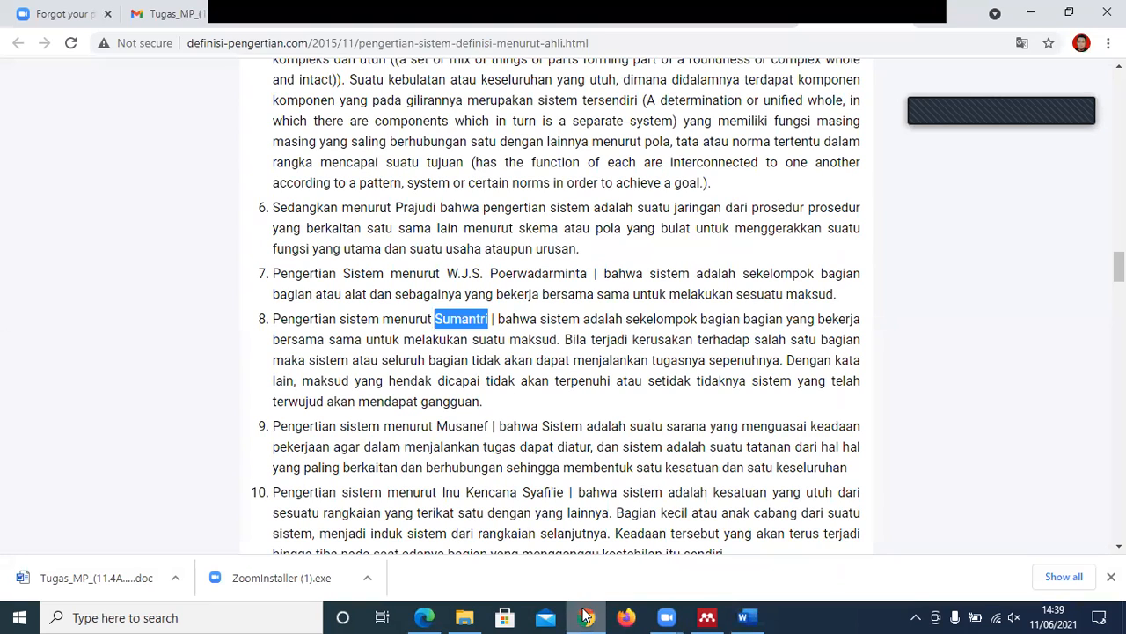
pyautogui.click(274, 17)
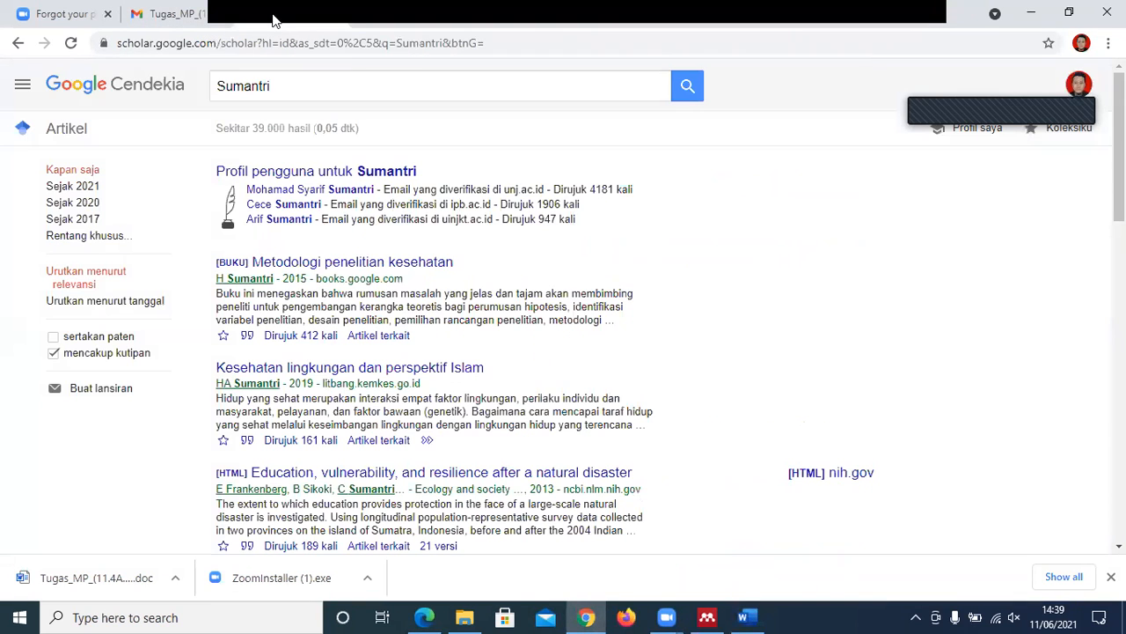
pyautogui.click(397, 88)
pyautogui.moveTo(396, 88); pyautogui.dragTo(211, 87)
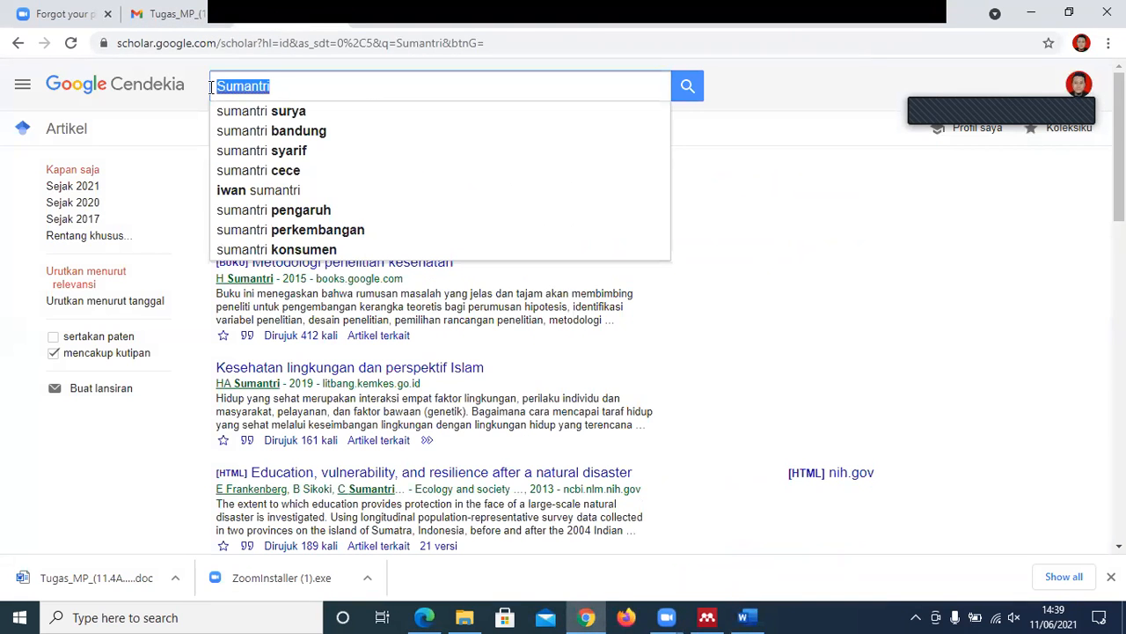
pyautogui.press('BackSpace')
pyautogui.hotkey('ctrl', 'v')
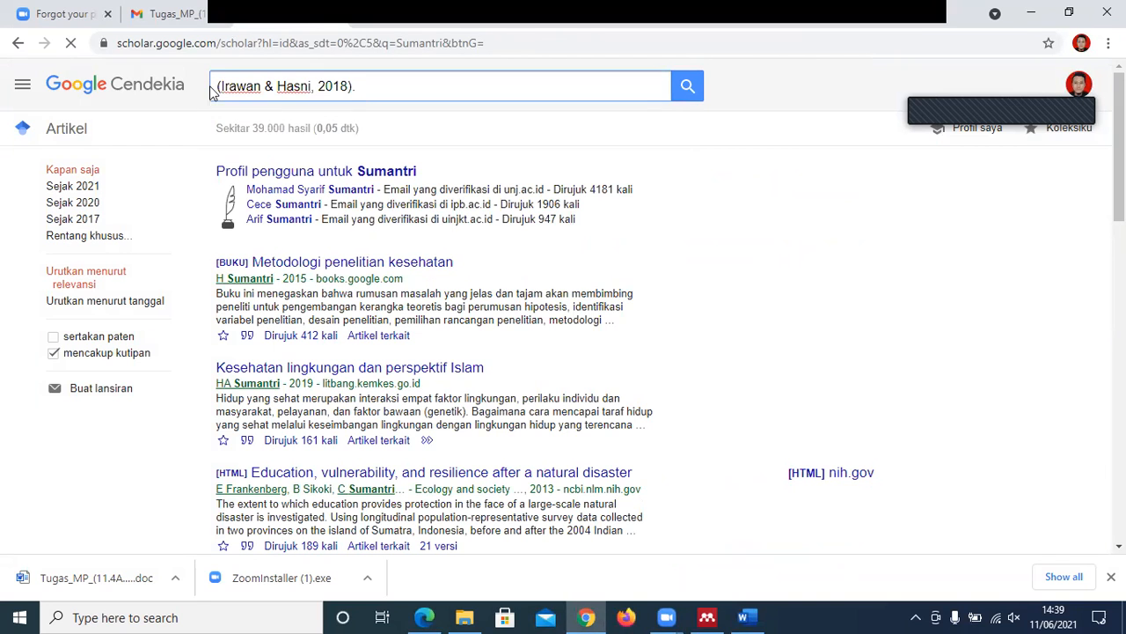
pyautogui.press('Return')
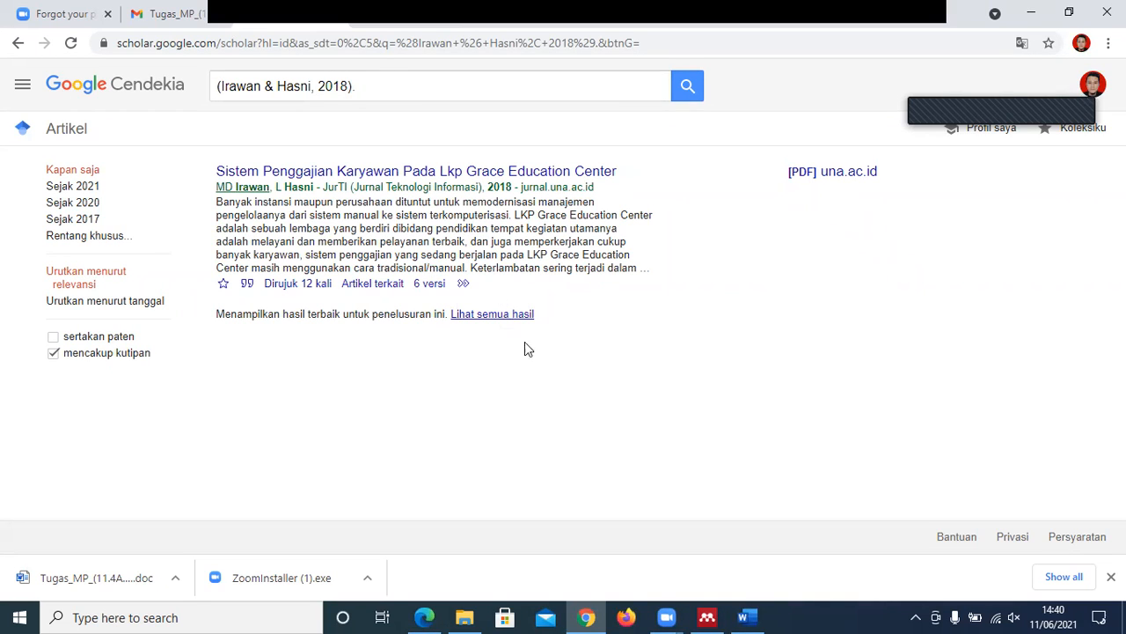
# - View the group member list on the Word document's cover page and check the participants in the Zoom meeting
pyautogui.click(747, 615)
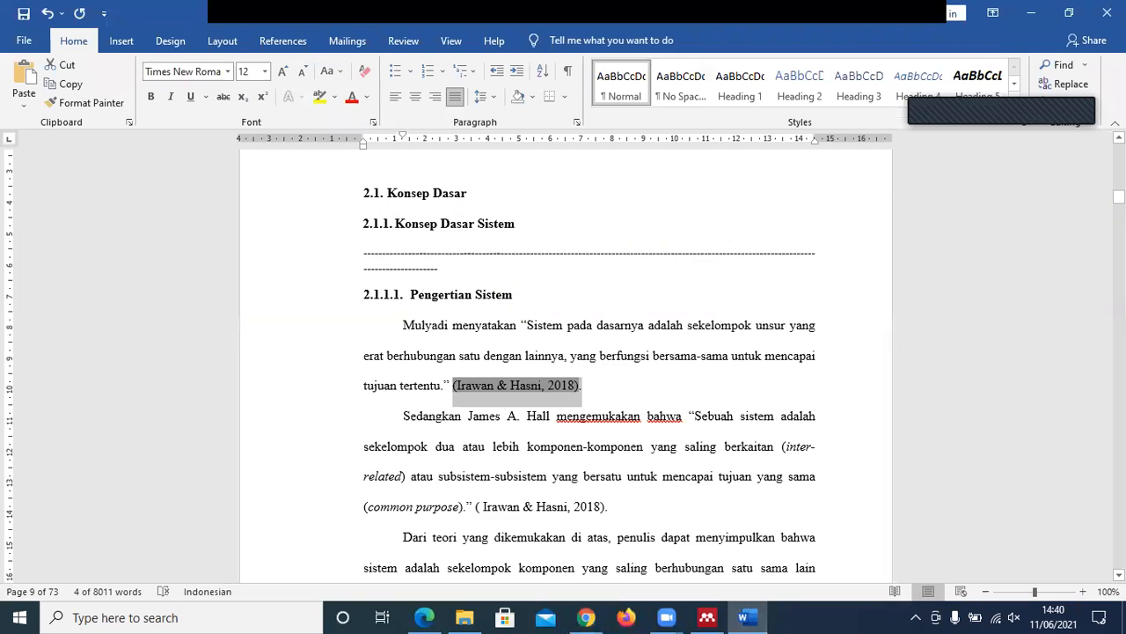
pyautogui.moveTo(1119, 196); pyautogui.dragTo(1119, 151)
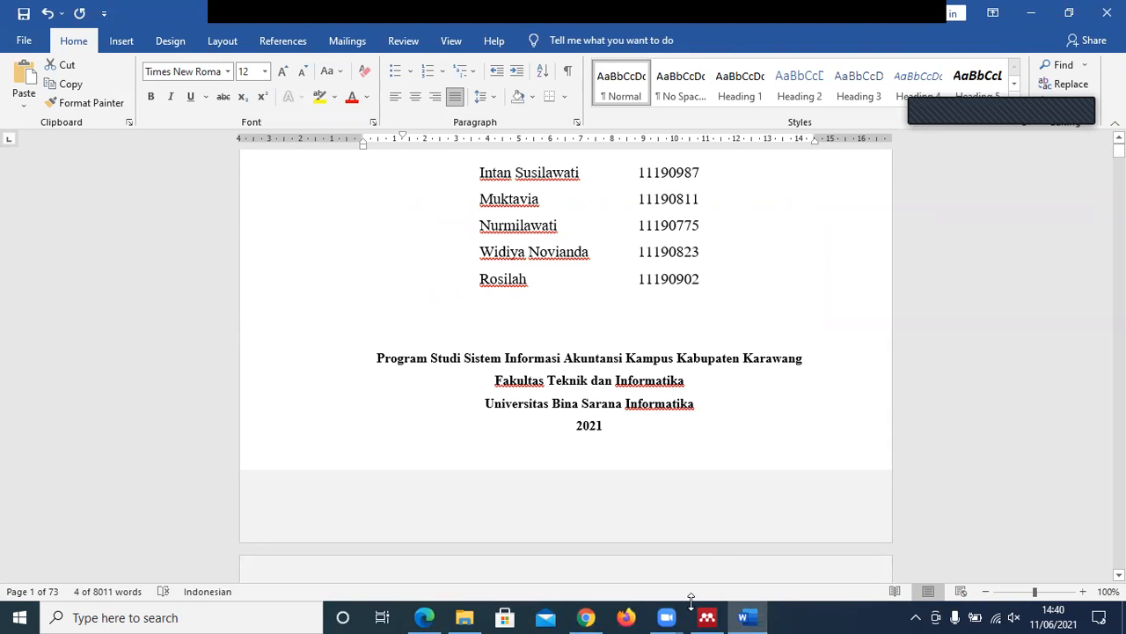
pyautogui.moveTo(667, 615)
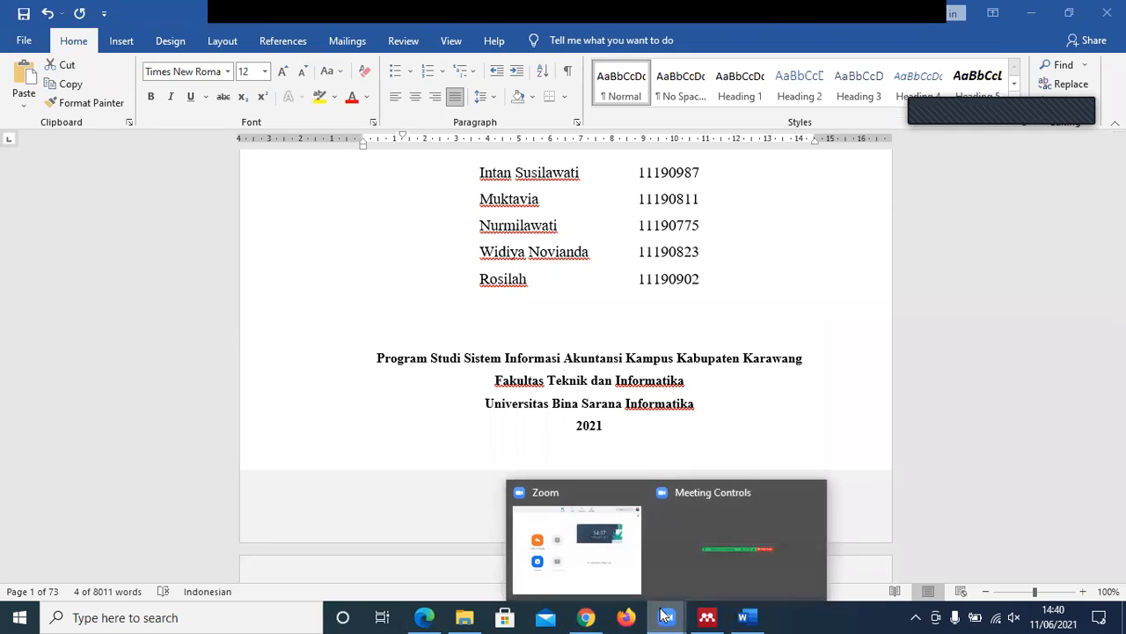
pyautogui.click(706, 547)
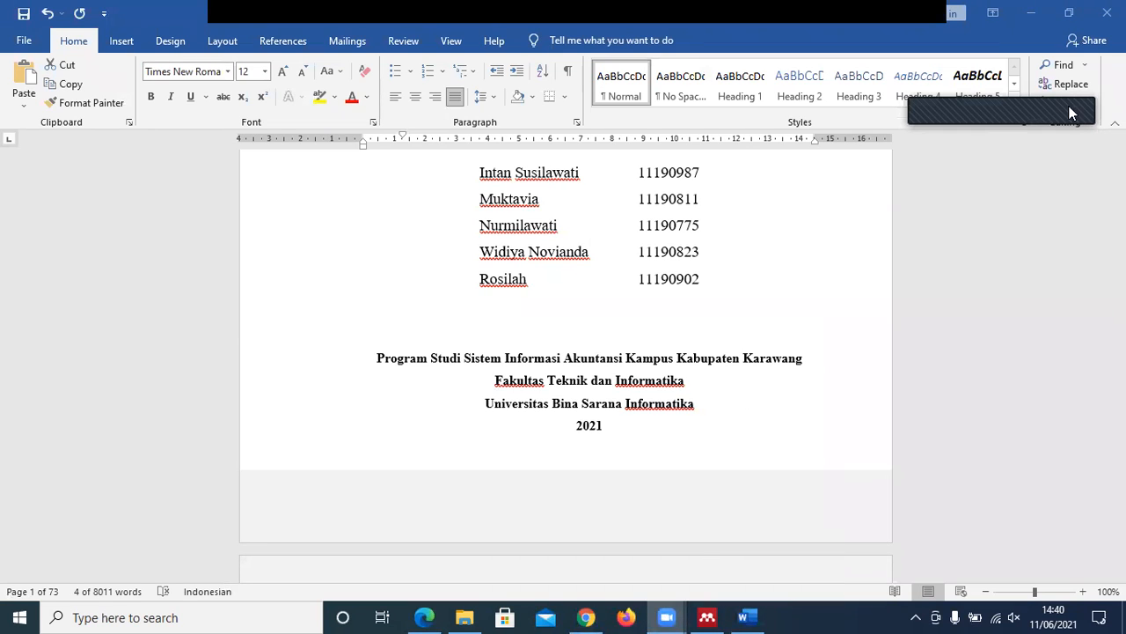
pyautogui.click(986, 96)
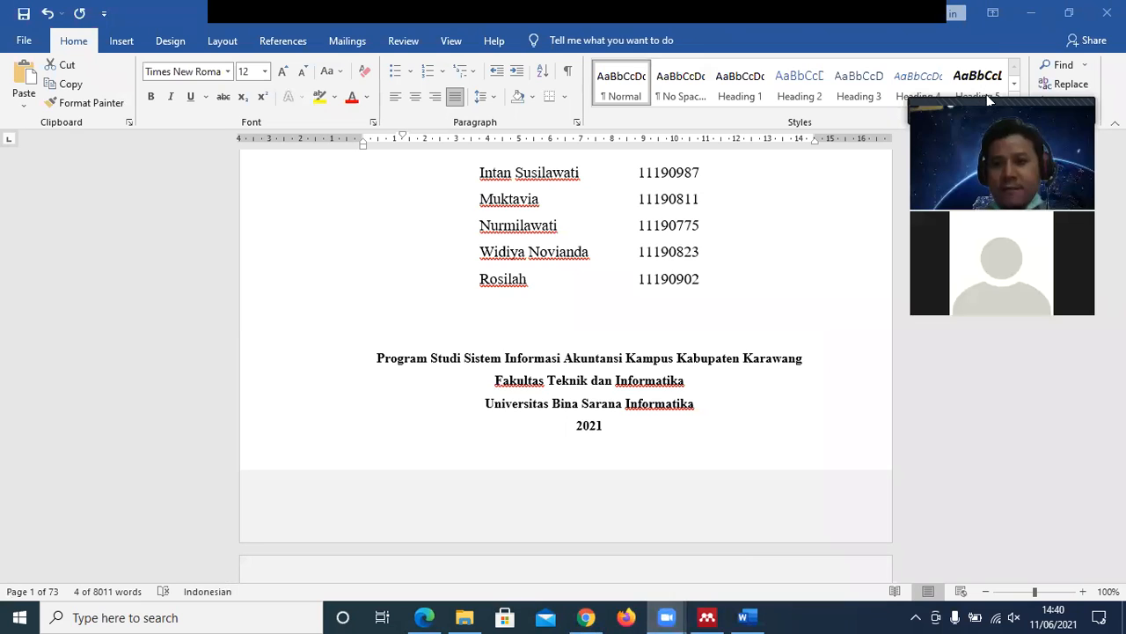
pyautogui.click(988, 95)
pyautogui.click(729, 92)
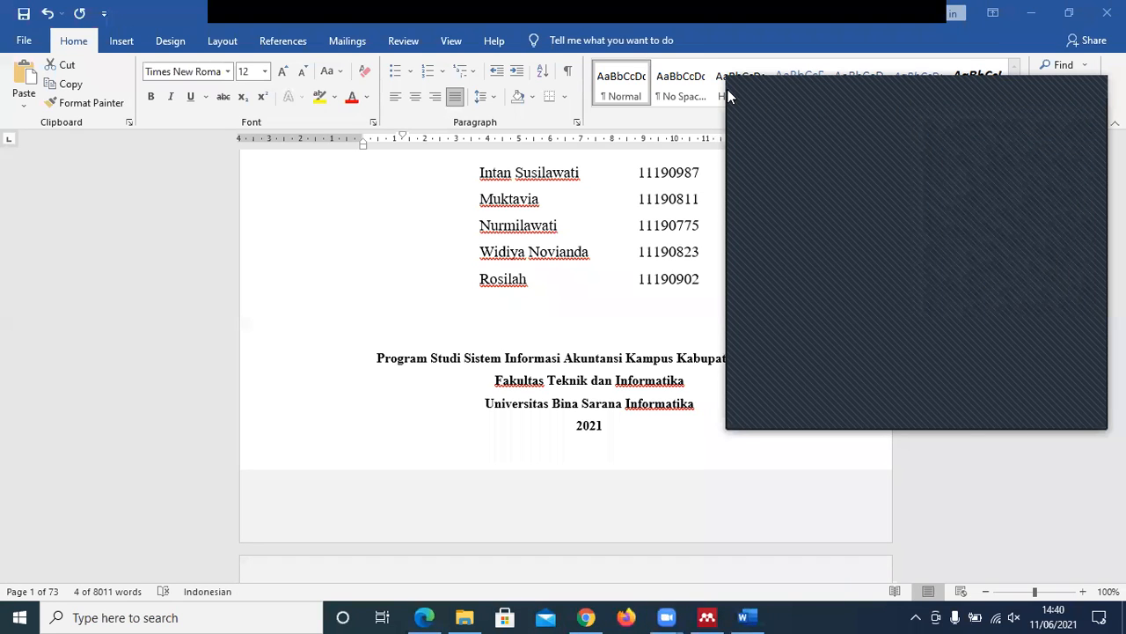
pyautogui.click(736, 183)
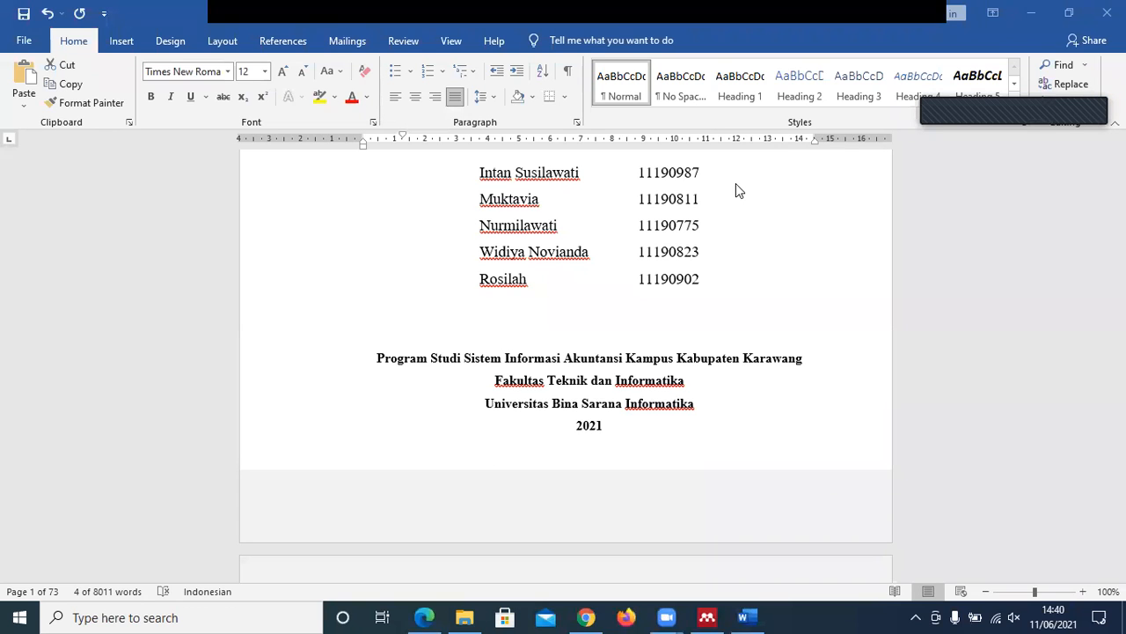
# - Return to Google Scholar, remove the query's final period, and open "Sistem Penggajian Karyawan Pada Lkp Grace Education Center" in a new tab
pyautogui.click(586, 617)
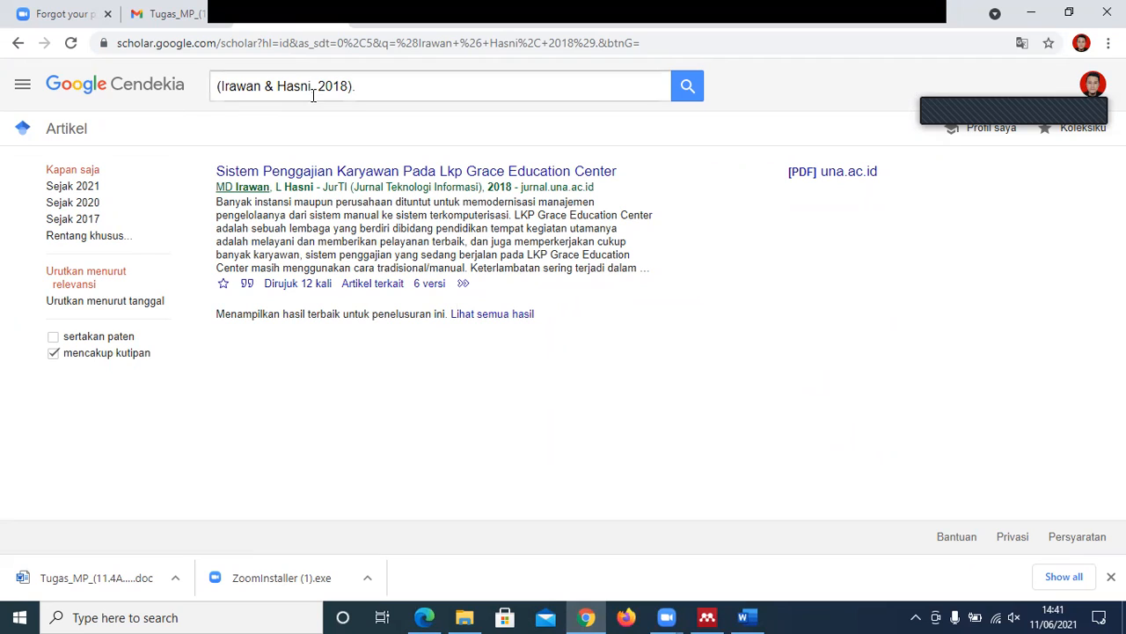
pyautogui.click(357, 89)
pyautogui.press('BackSpace')
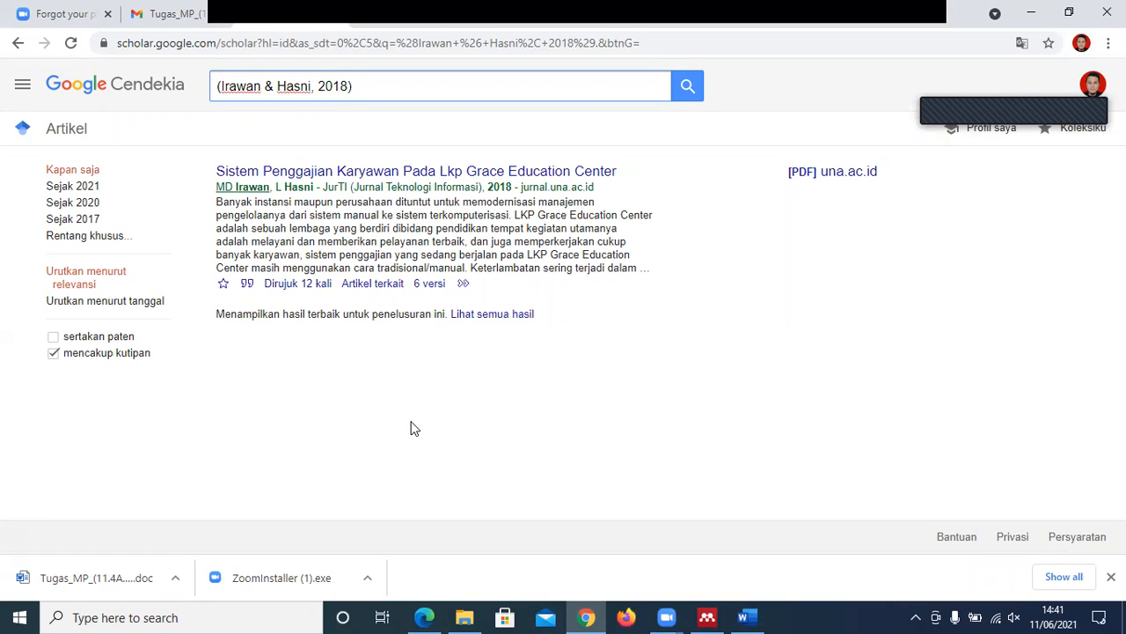
pyautogui.rightClick(468, 177)
pyautogui.click(519, 186)
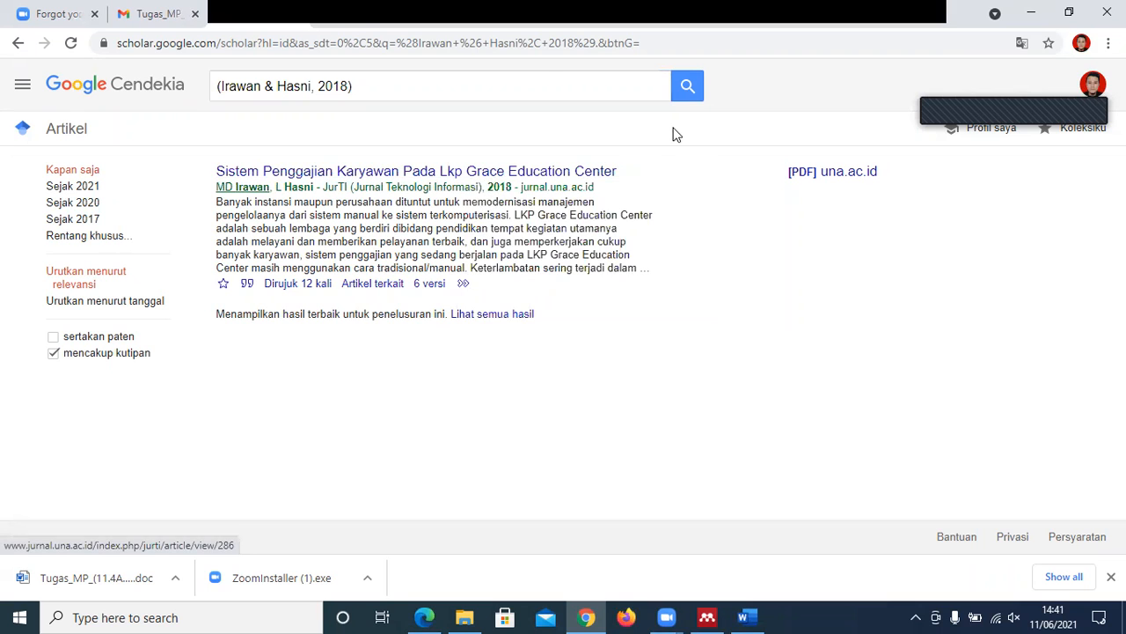
# - Open the full-text PDF of "Sistem Penggajian Karyawan Pada Lkp Grace Education Center" from its journal page and download the file
pyautogui.click(355, 14)
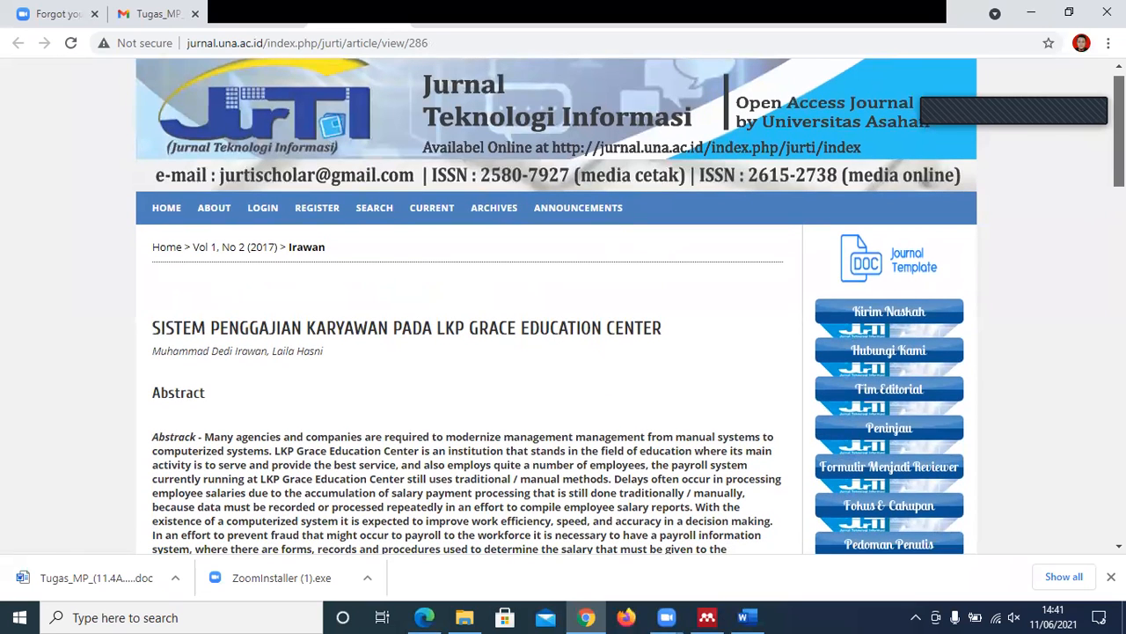
pyautogui.scroll(1, 556, 307)
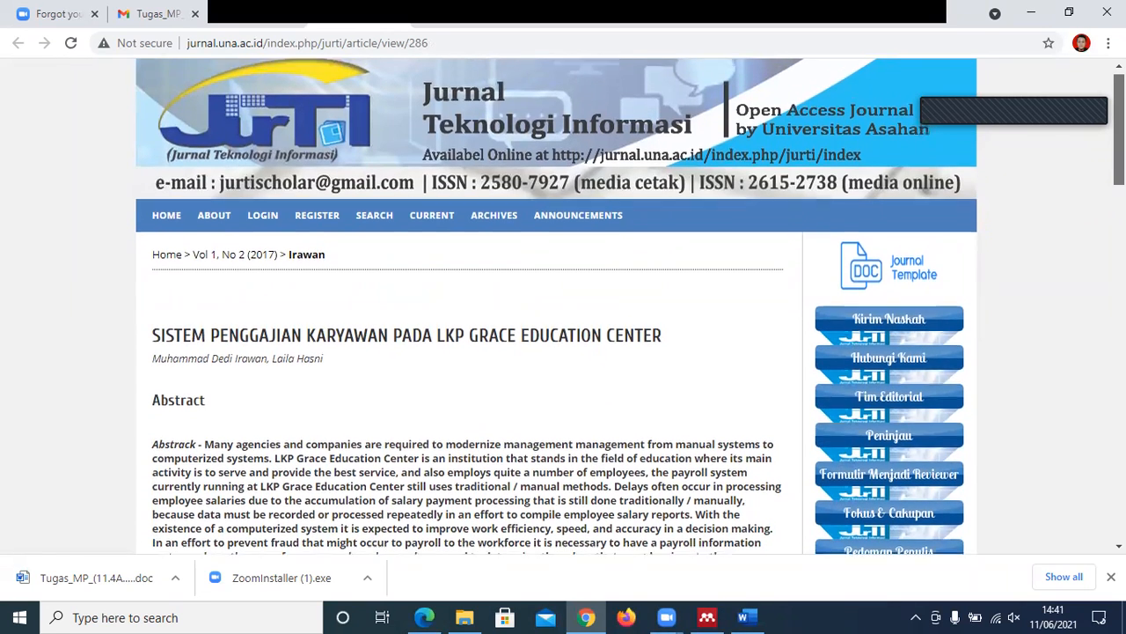
pyautogui.scroll(-3, 252, 461)
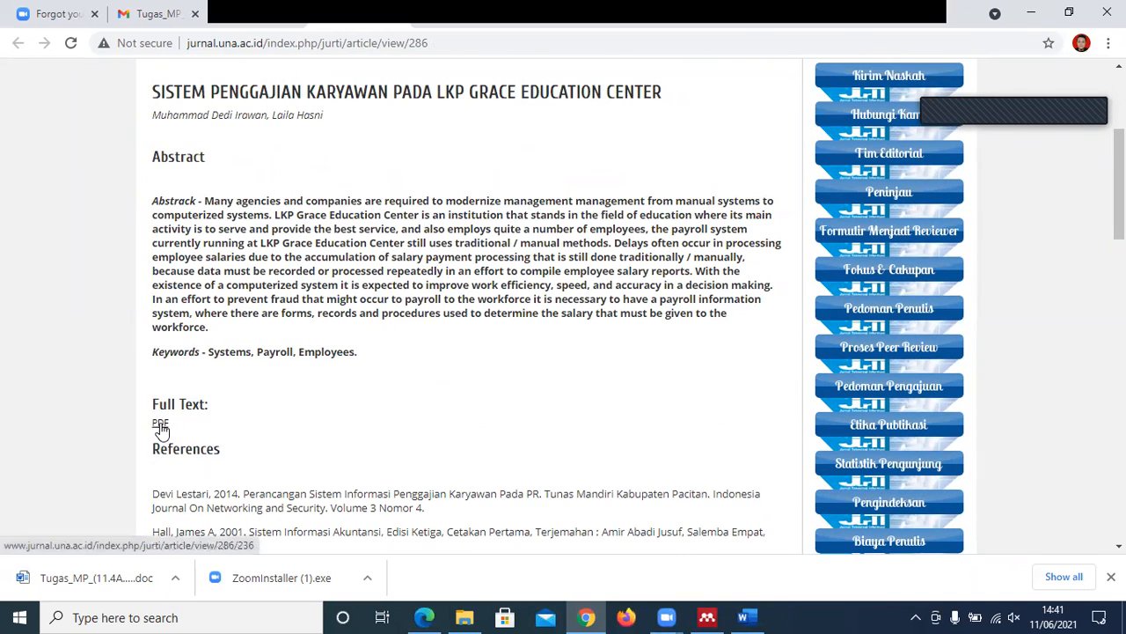
pyautogui.click(160, 424)
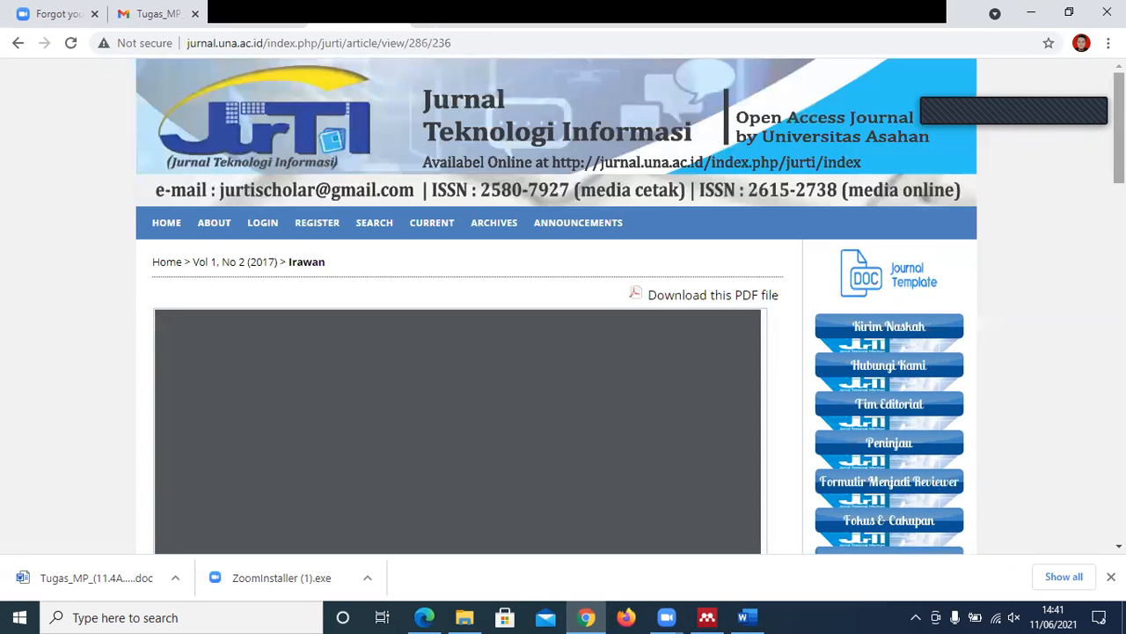
pyautogui.scroll(-3, 556, 306)
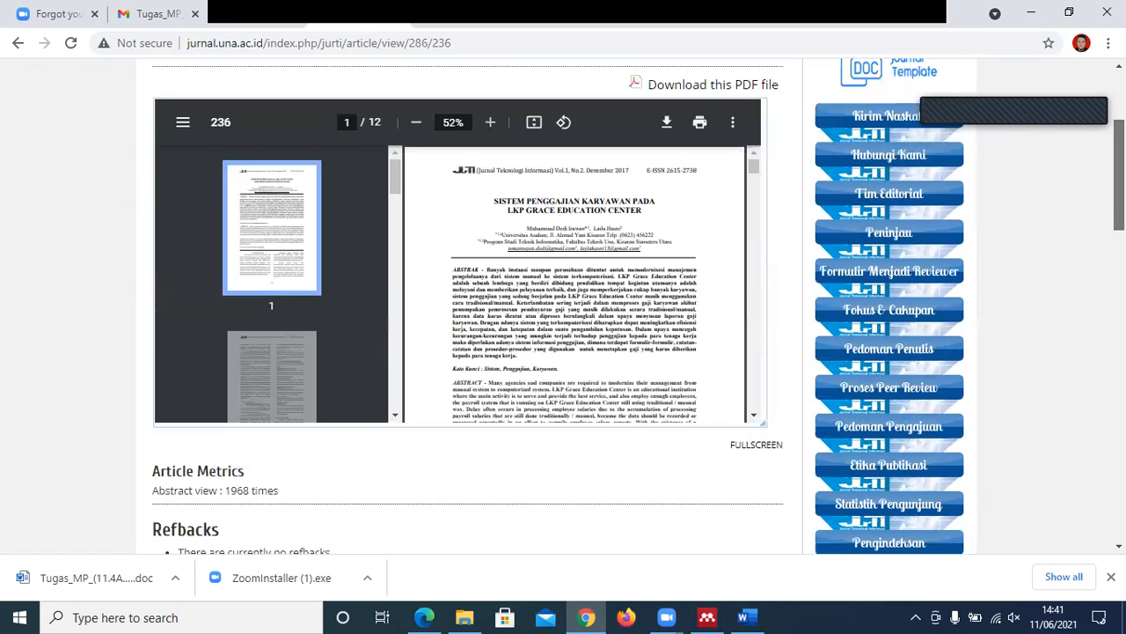
pyautogui.scroll(1, 1062, 125)
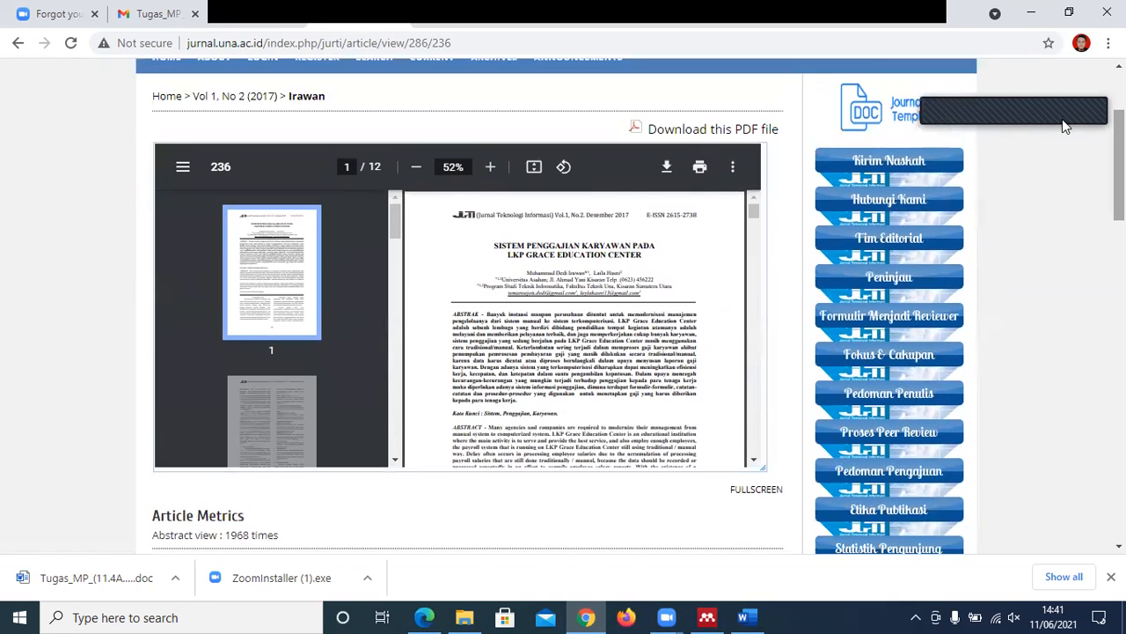
pyautogui.click(692, 132)
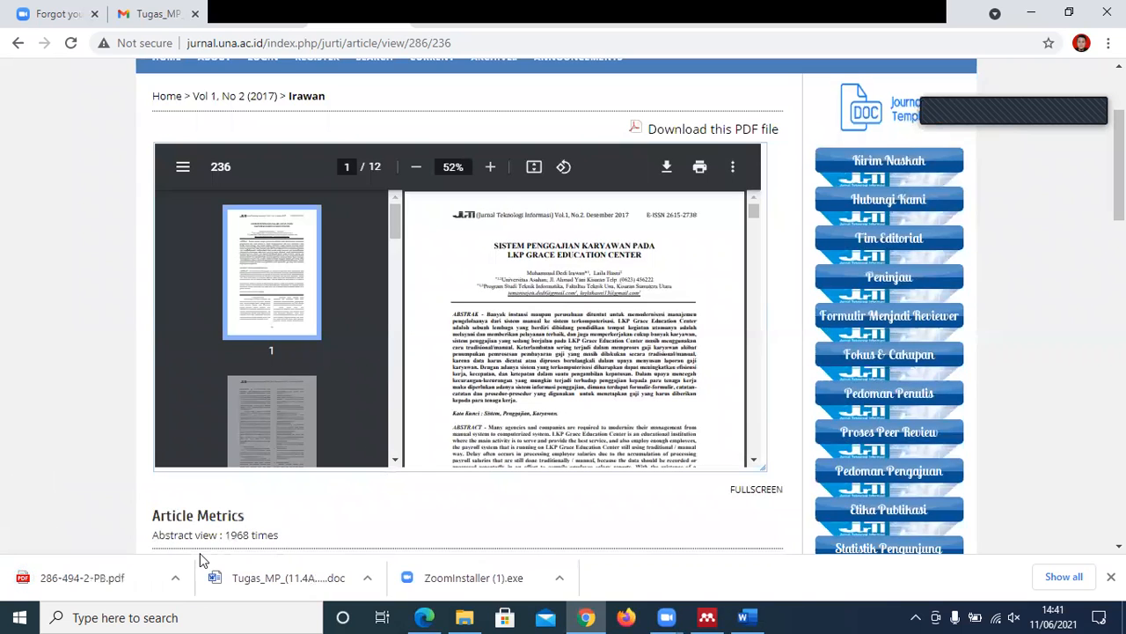
# - Show the downloaded 286-494-2-PB.pdf in its folder and rename it with the second author's surname
pyautogui.click(176, 580)
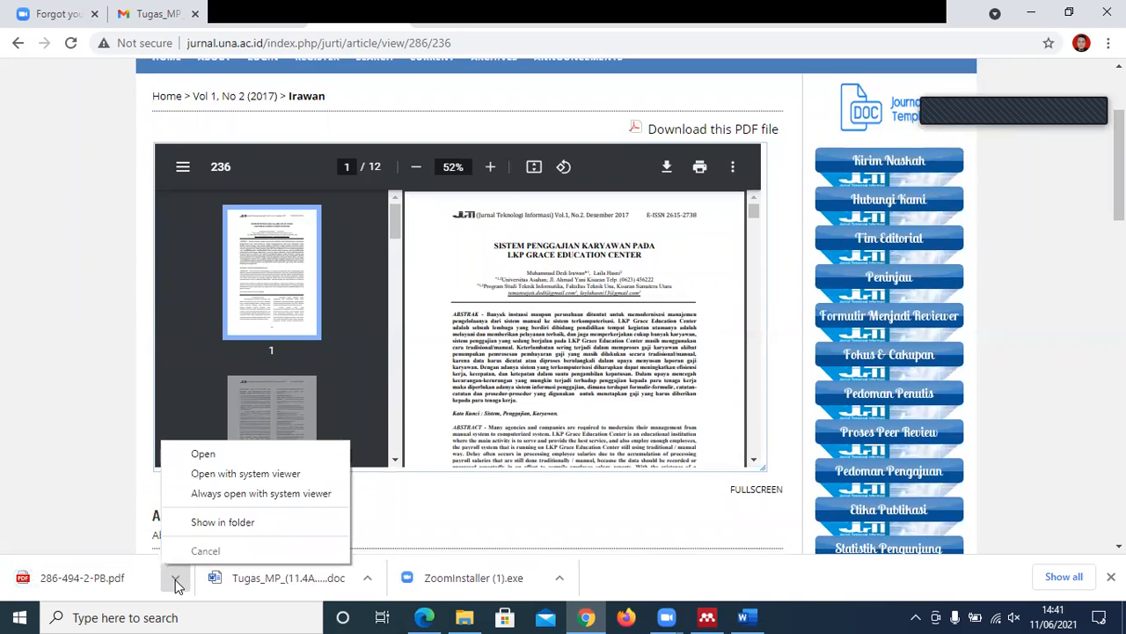
pyautogui.click(228, 521)
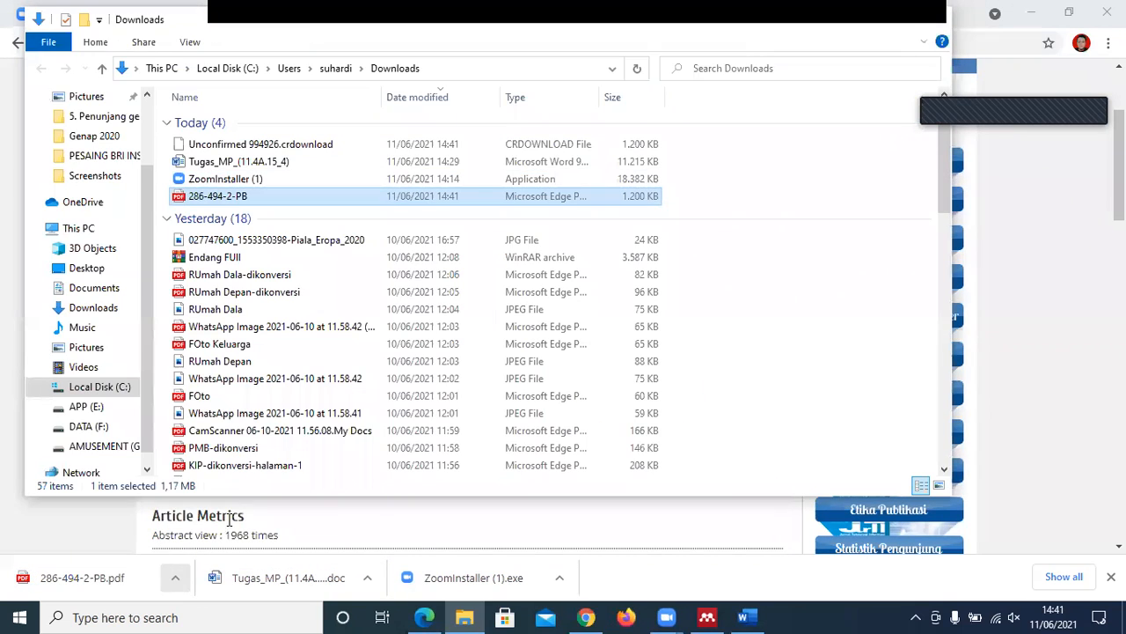
pyautogui.click(240, 201)
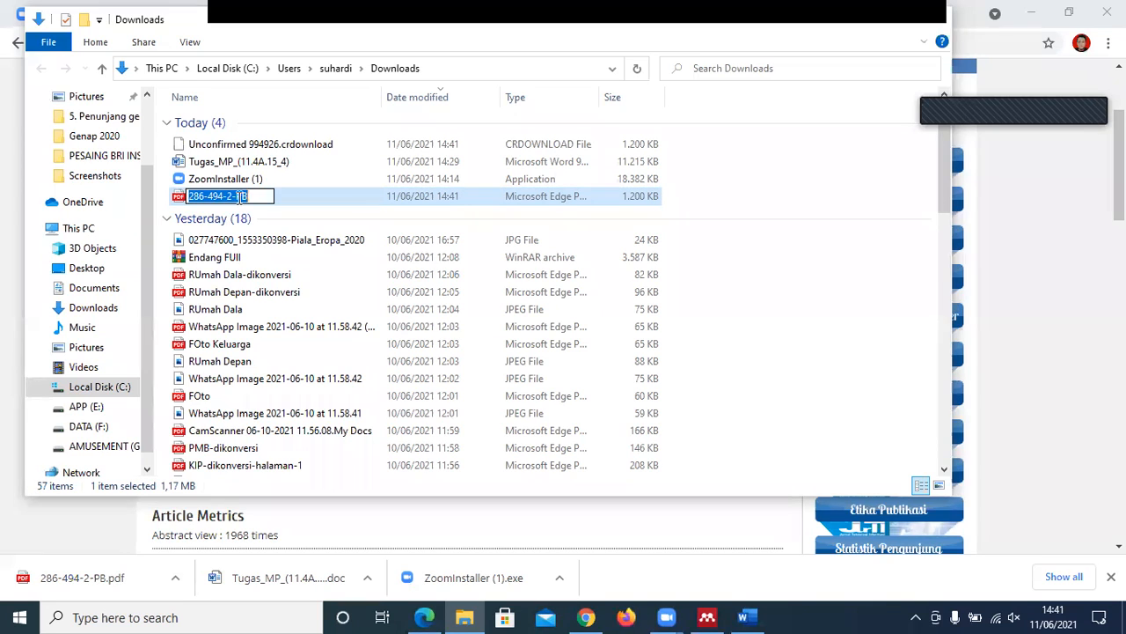
pyautogui.write('Husni')
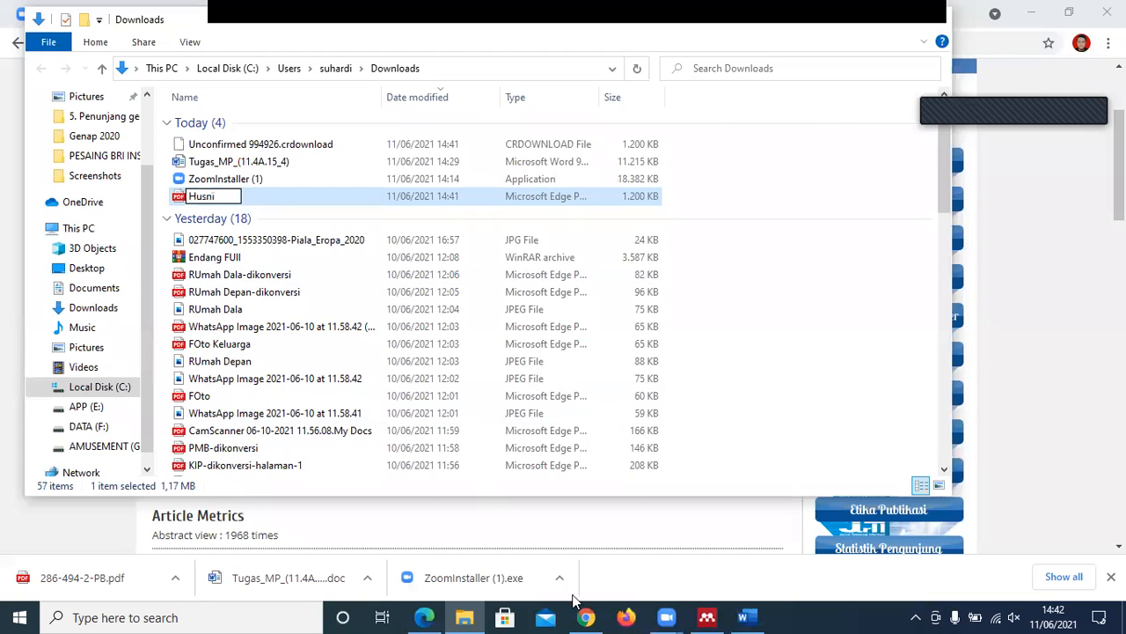
# - Check the article's authors in Chrome, then extend the PDF's file name in Downloads with "&" and the first author's surname
pyautogui.click(585, 617)
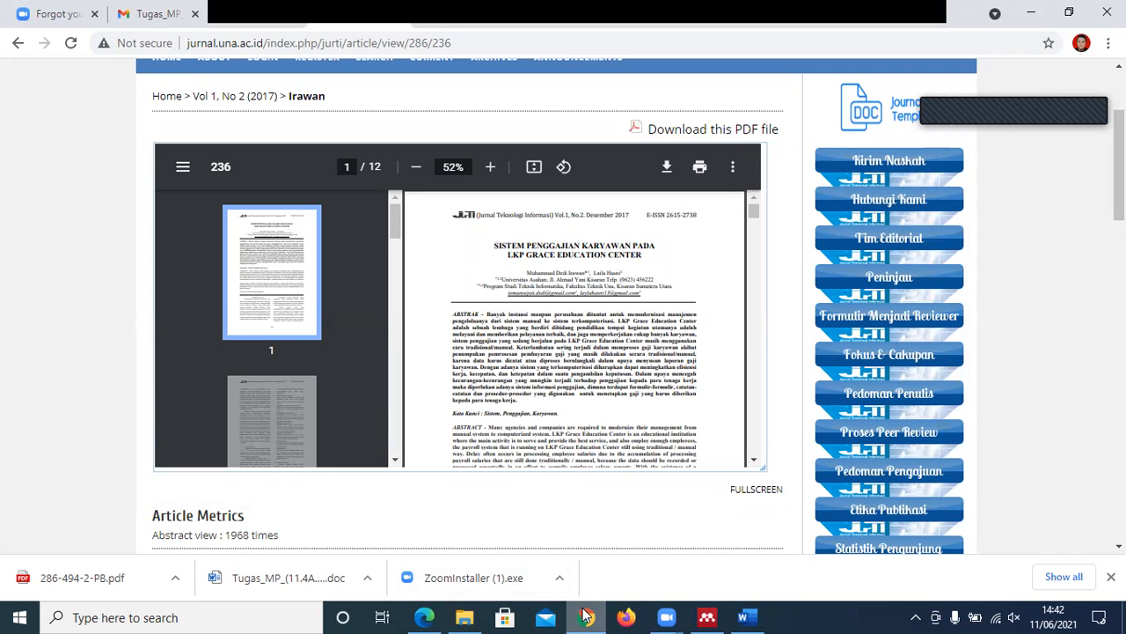
pyautogui.click(586, 617)
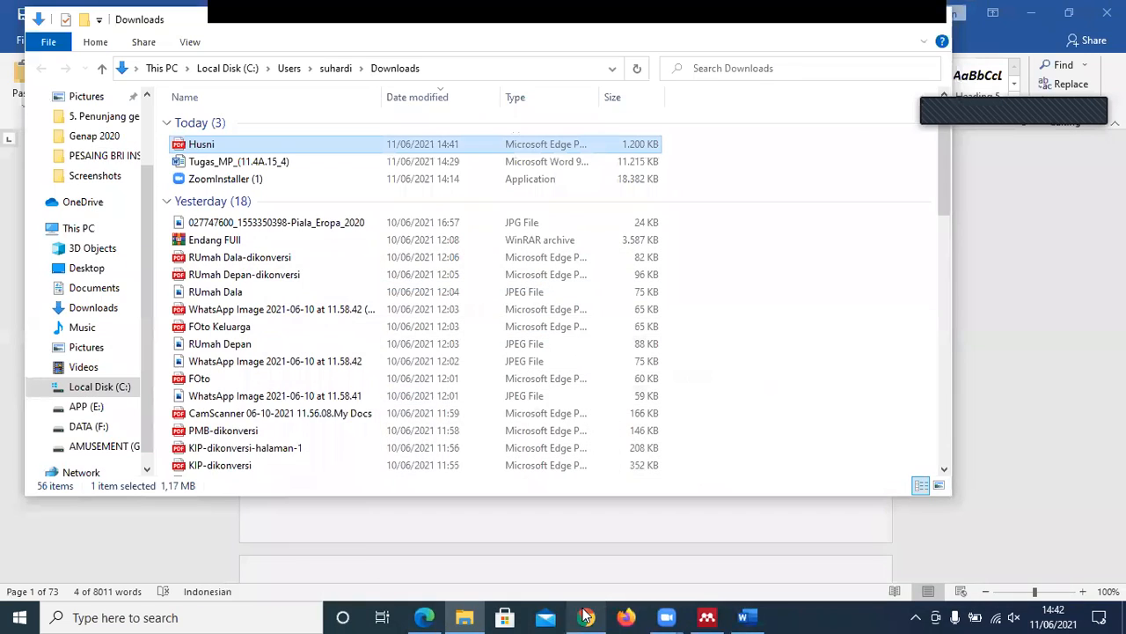
pyautogui.click(220, 146)
pyautogui.click(220, 145)
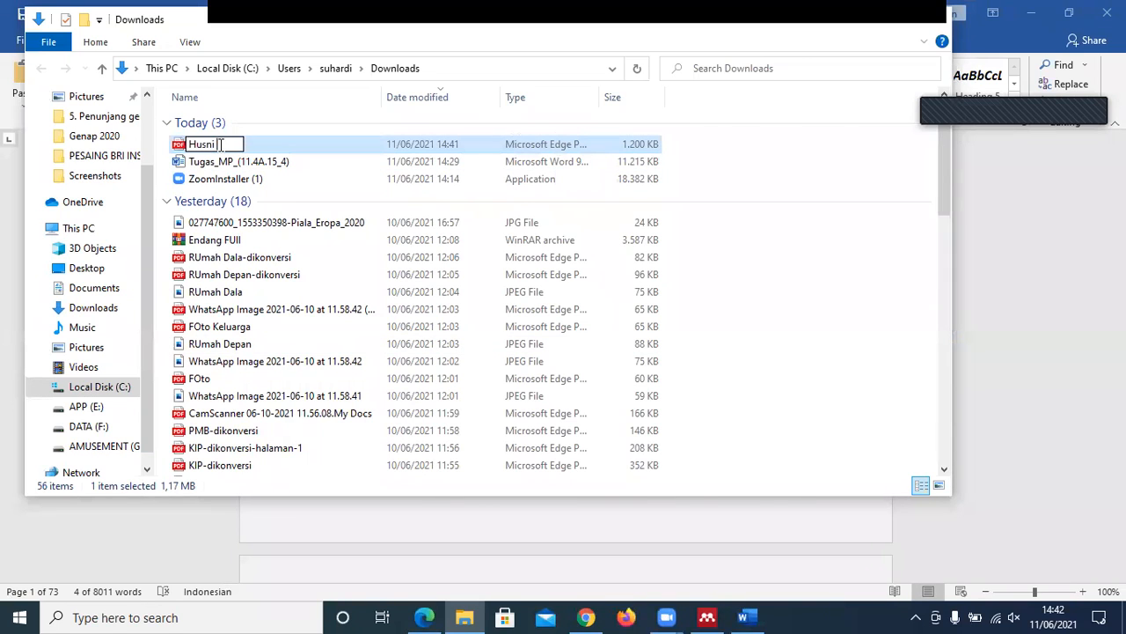
pyautogui.write('& Irawan')
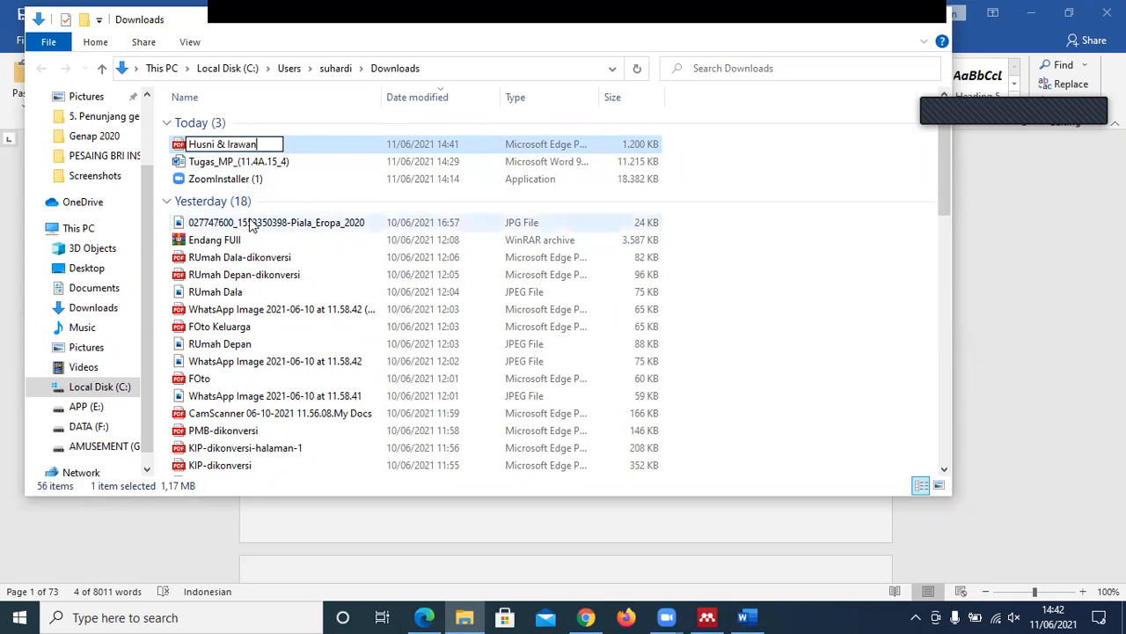
pyautogui.click(301, 147)
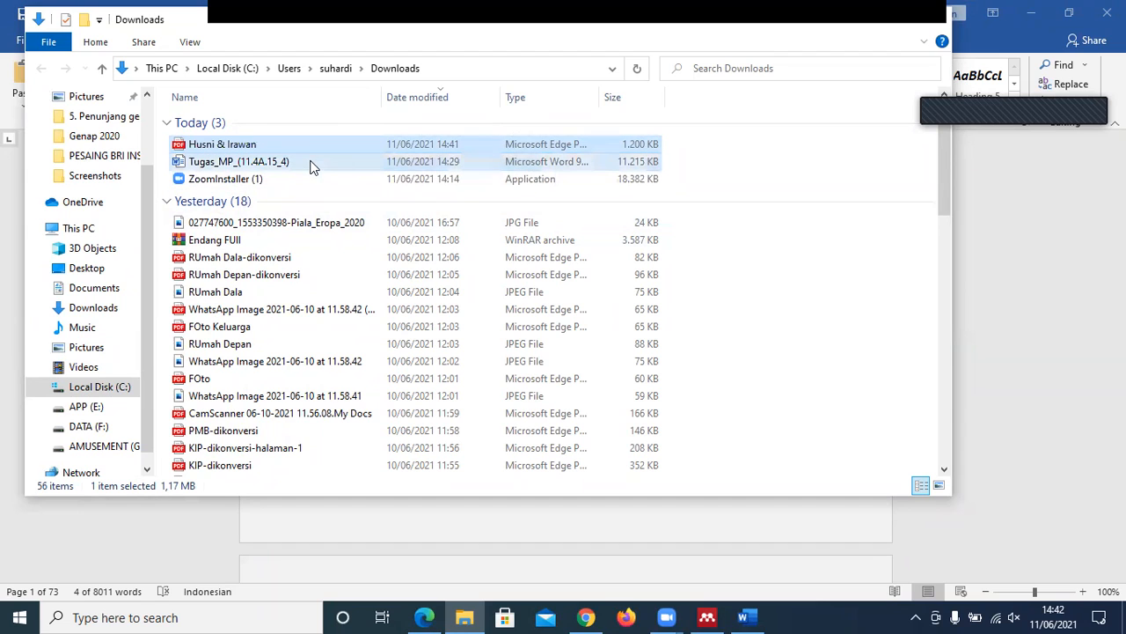
pyautogui.click(251, 144)
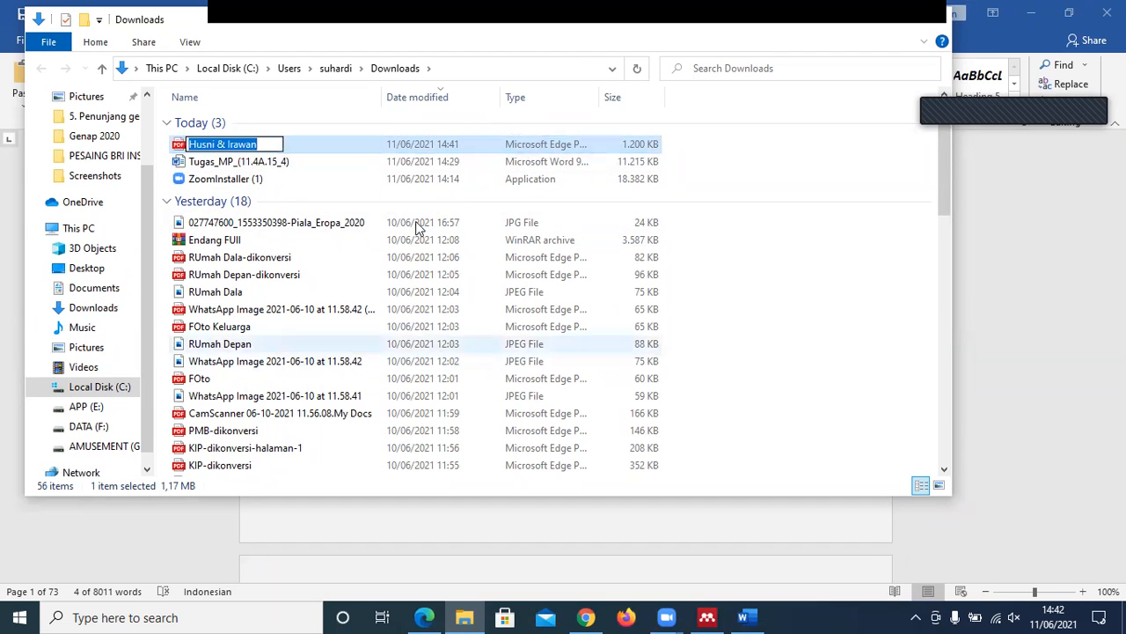
pyautogui.click(268, 169)
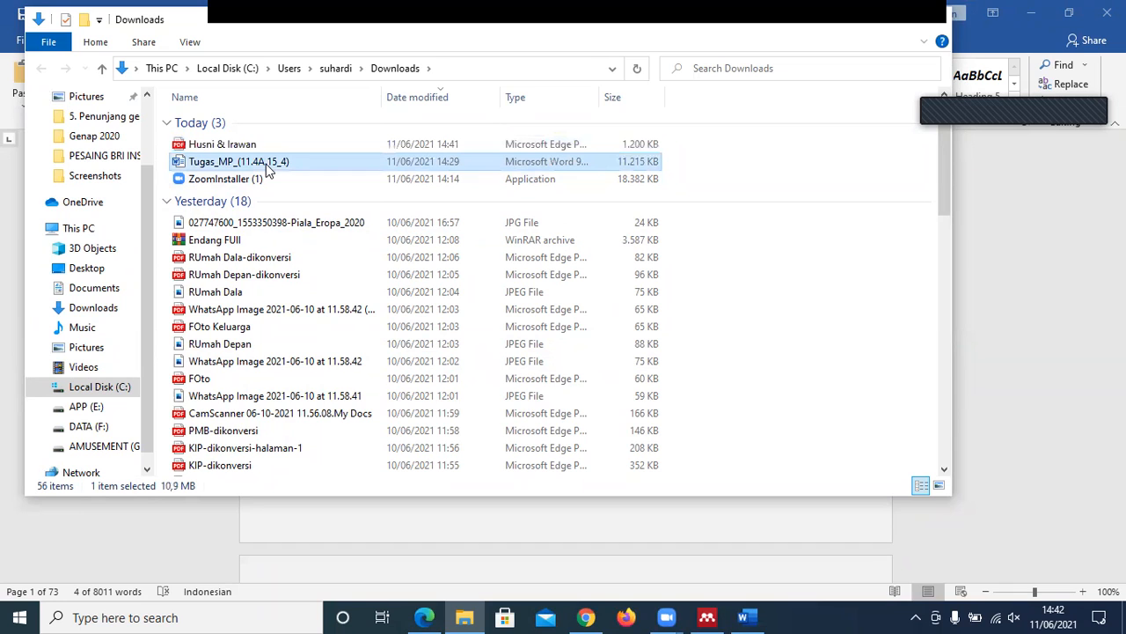
# - Switch to Mendeley Desktop and shorten the name of the KKP folder to "KKP" by removing the person's name
pyautogui.click(708, 617)
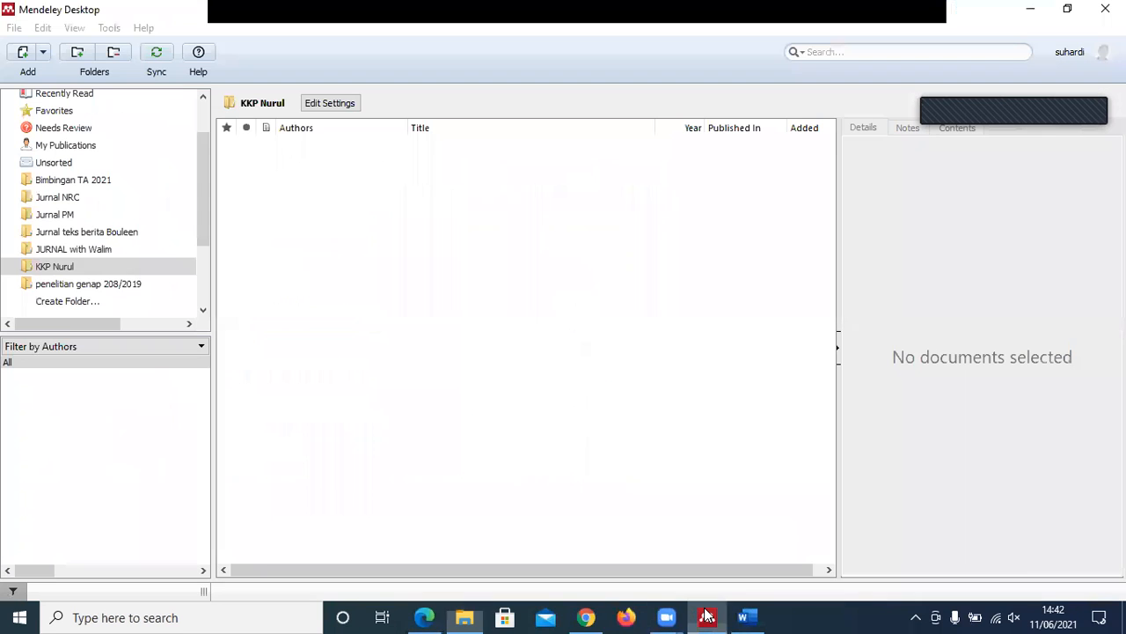
pyautogui.click(88, 286)
pyautogui.click(70, 267)
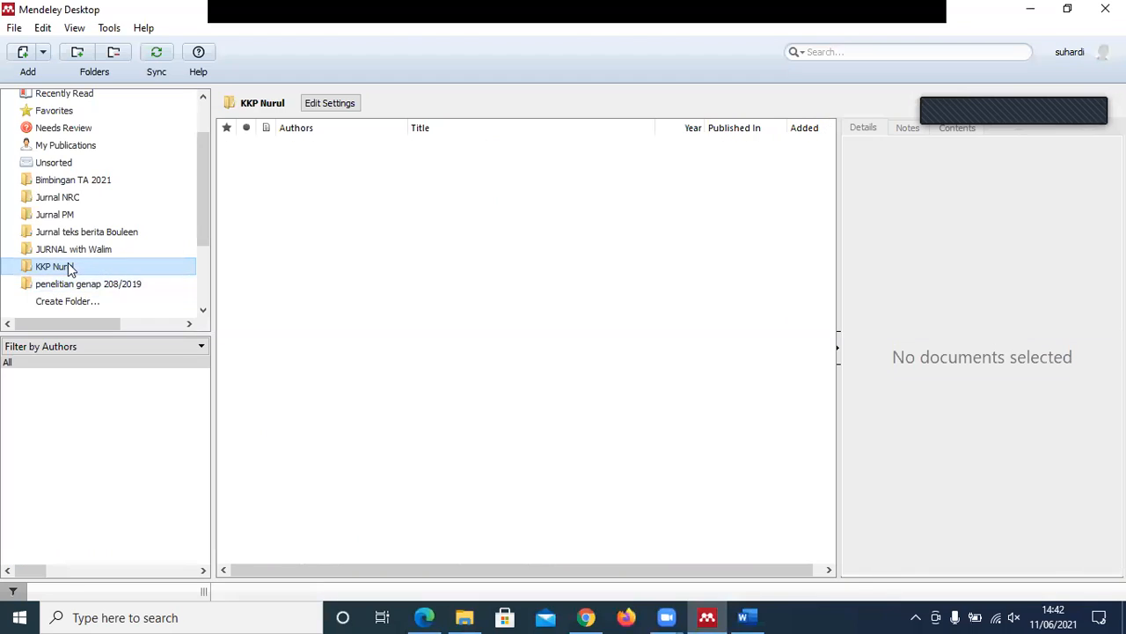
pyautogui.click(117, 267)
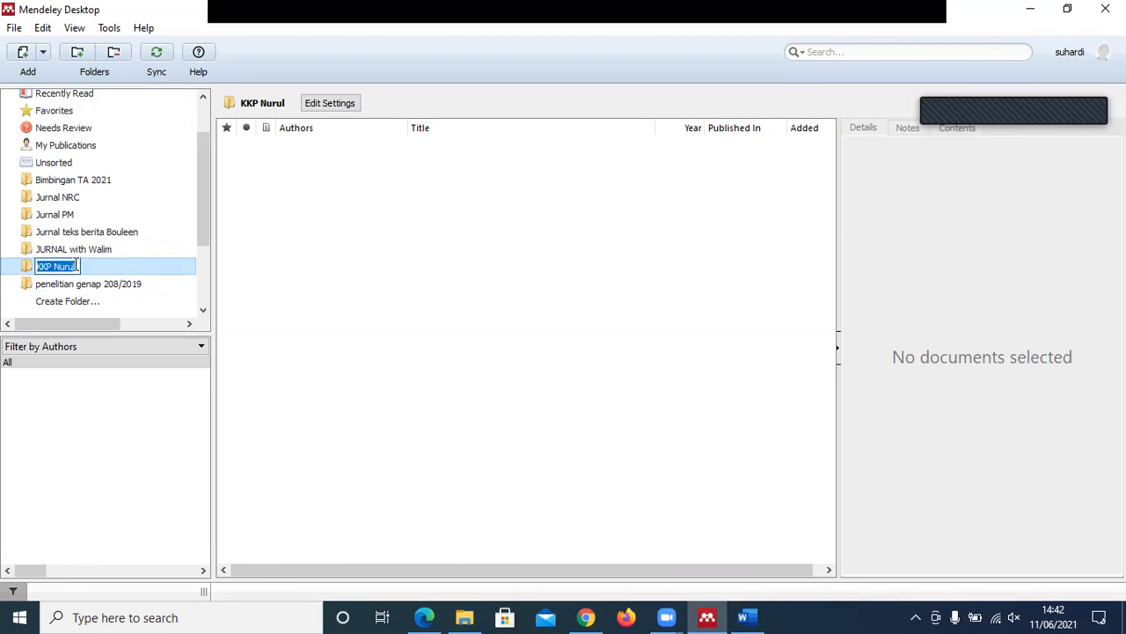
pyautogui.click(76, 266)
pyautogui.press('BackSpace')
pyautogui.press('BackSpace')
pyautogui.press('BackSpace')
pyautogui.press('BackSpace')
pyautogui.press('BackSpace')
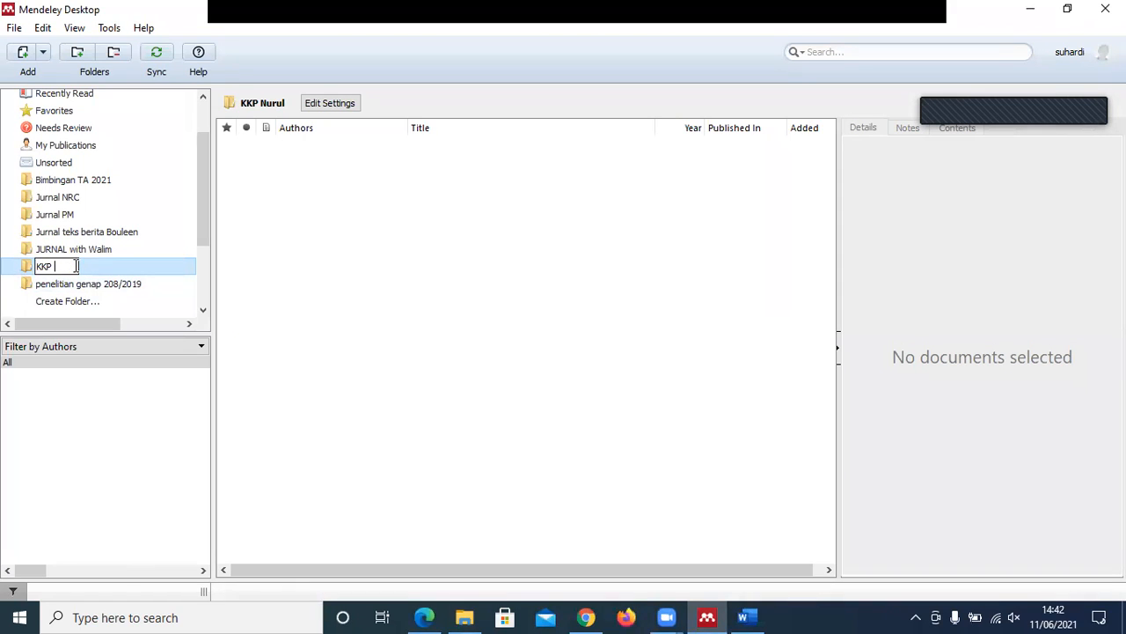
pyautogui.write('Nu')
pyautogui.press('BackSpace')
pyautogui.press('BackSpace')
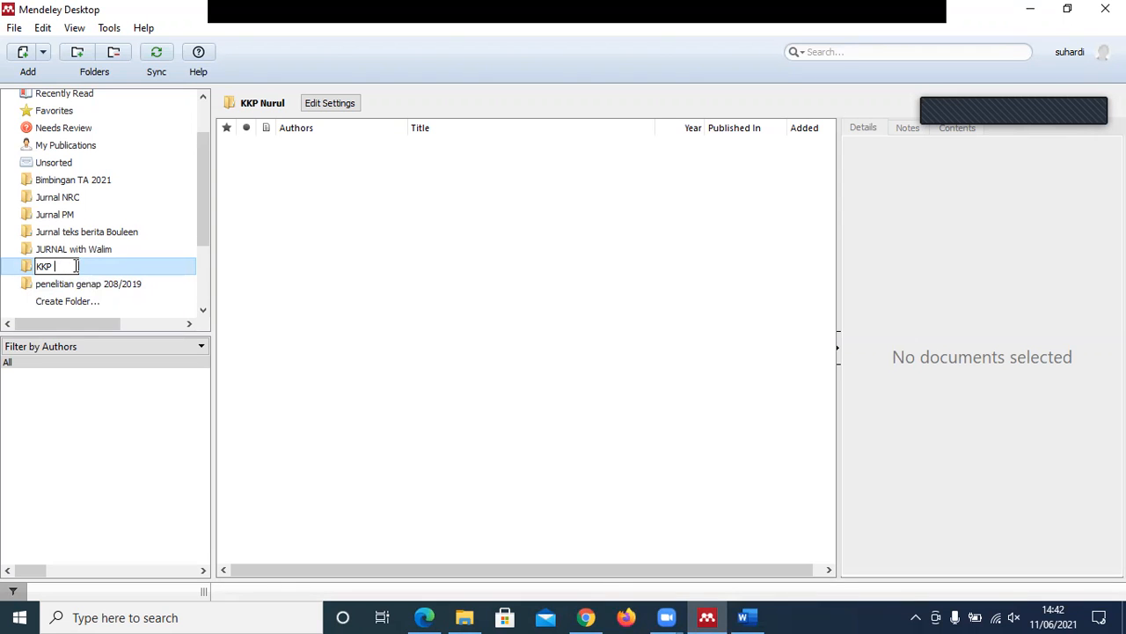
# - Consult the member list on the Word cover page and rename Mendeley's KKP folder as "KKP", the first member's first name and "DKK"
pyautogui.click(746, 617)
pyautogui.moveTo(1118, 151); pyautogui.dragTo(1118, 154)
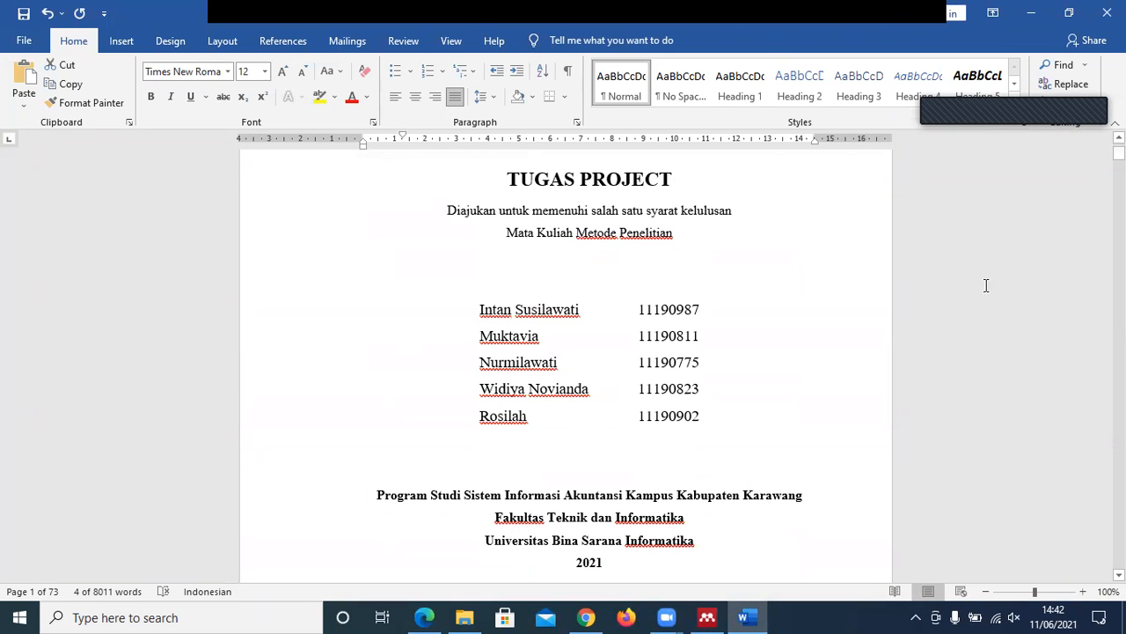
pyautogui.click(748, 617)
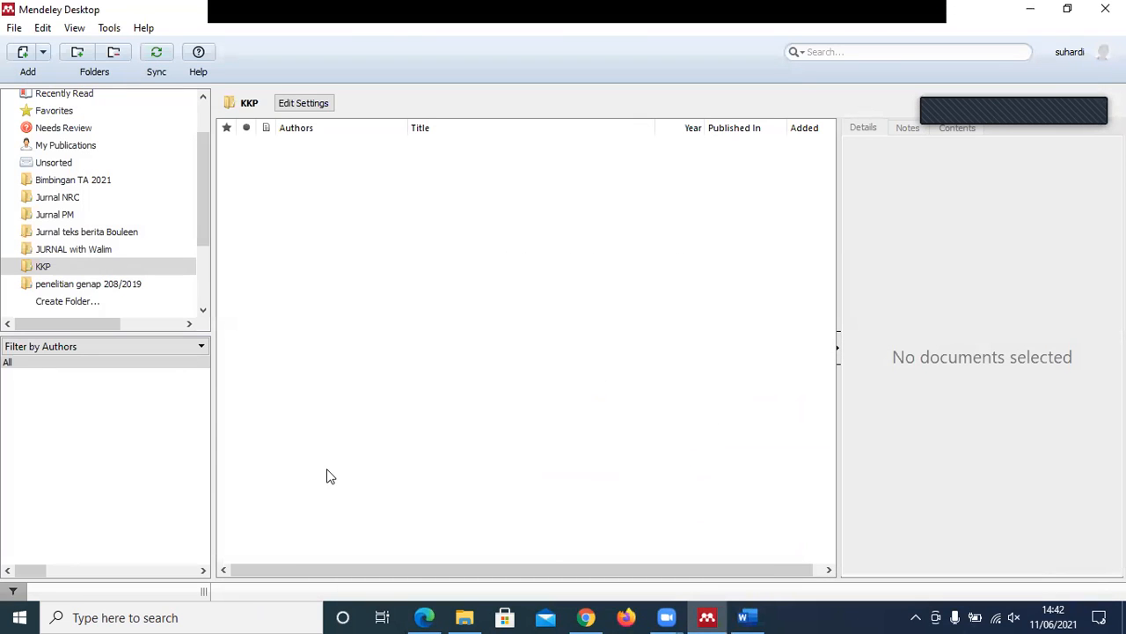
pyautogui.click(62, 269)
pyautogui.click(62, 269)
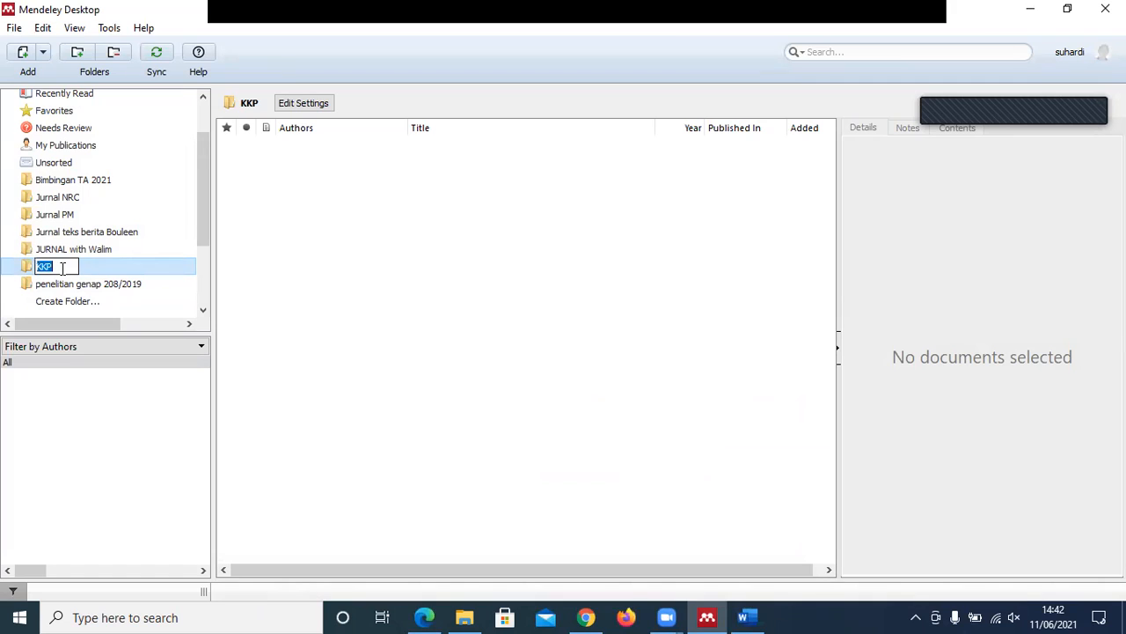
pyautogui.click(63, 268)
pyautogui.write('Ind')
pyautogui.write('tan ')
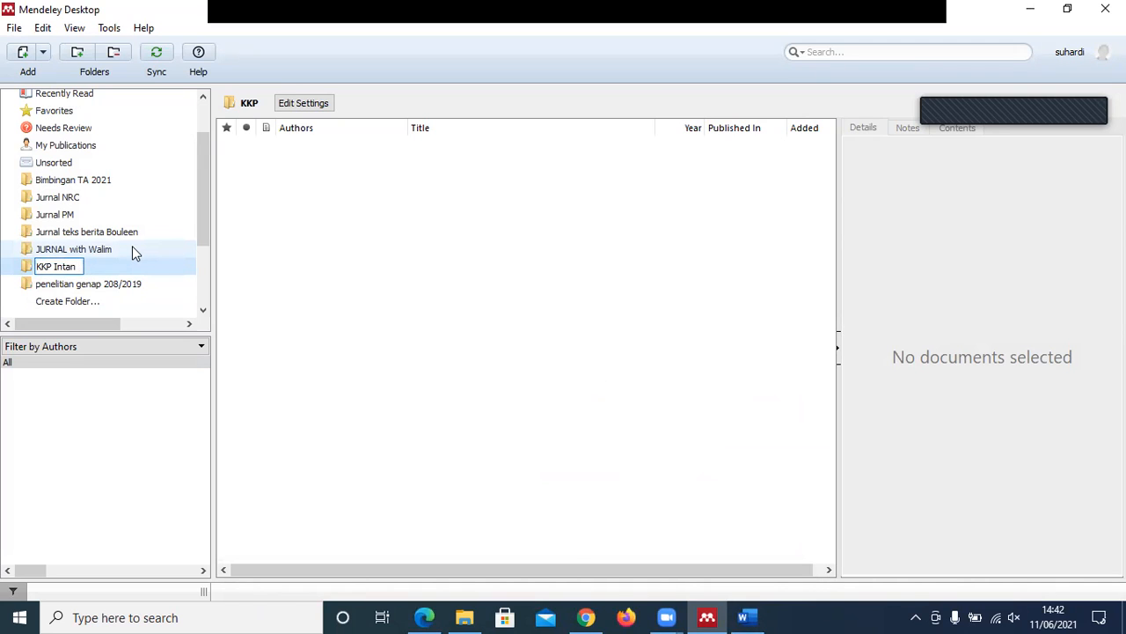
pyautogui.write('DKK')
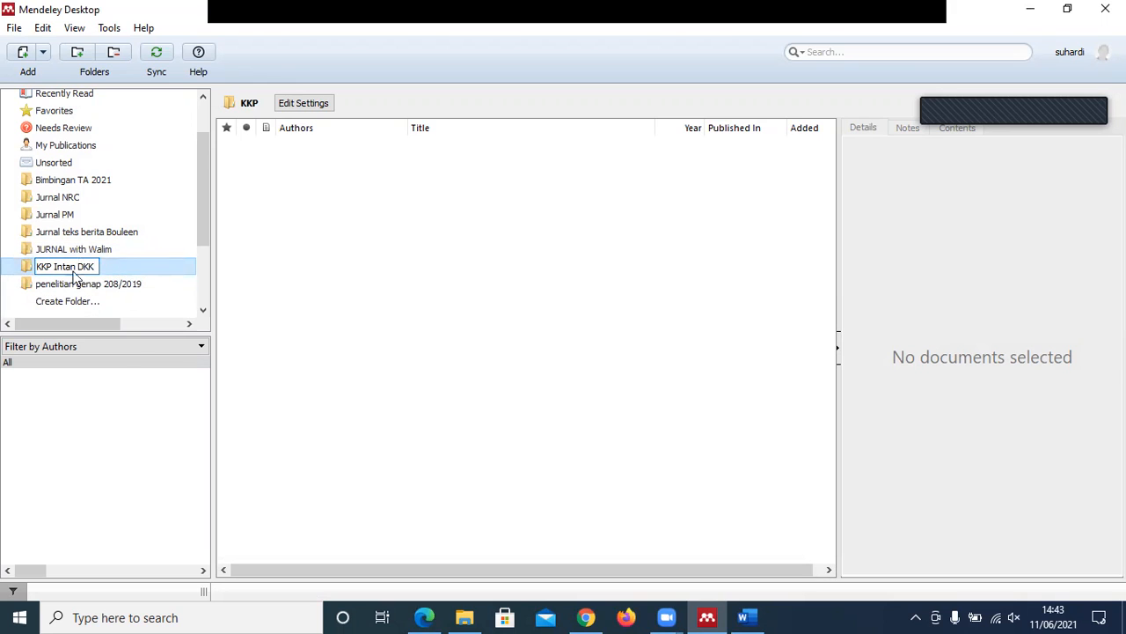
pyautogui.click(81, 301)
pyautogui.click(87, 273)
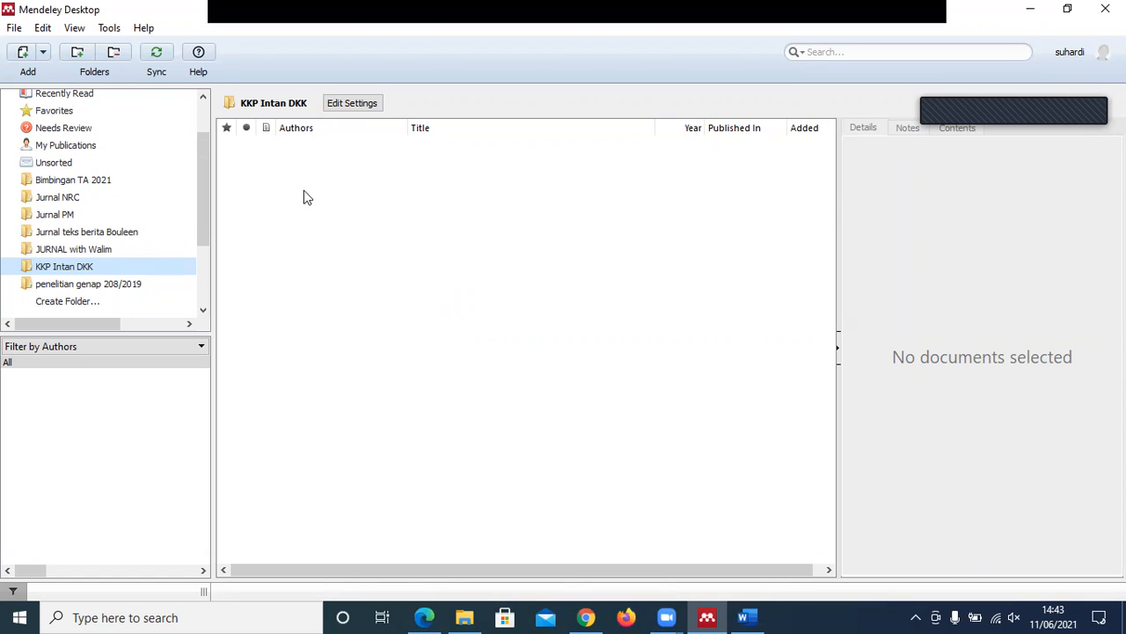
# - Add the renamed article PDF from Downloads to the renamed KKP folder
pyautogui.click(43, 52)
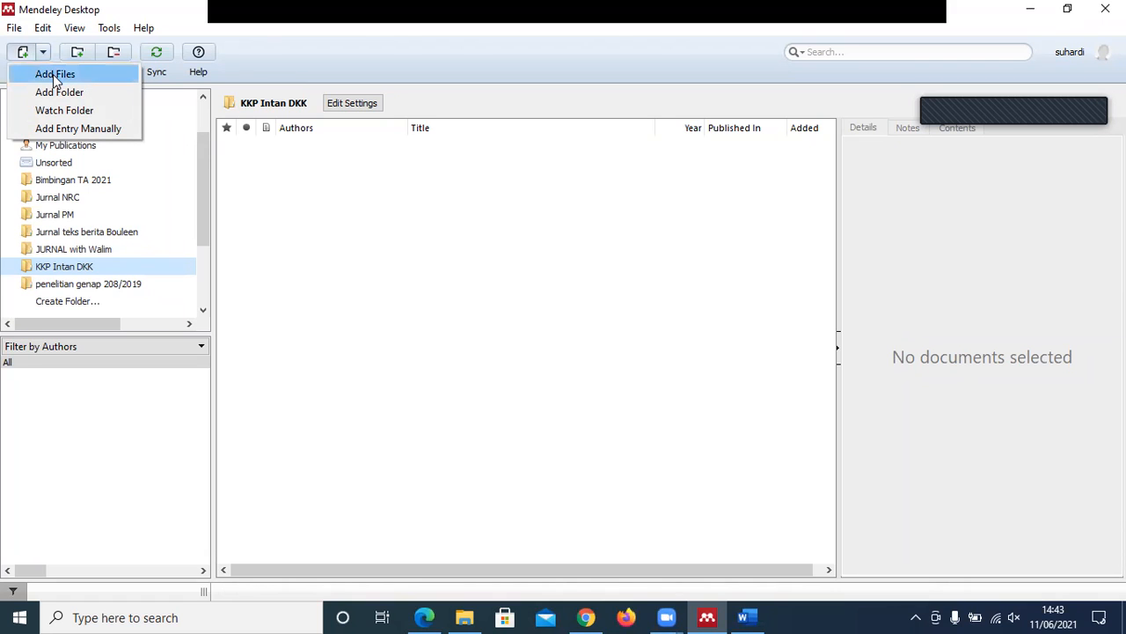
pyautogui.click(16, 28)
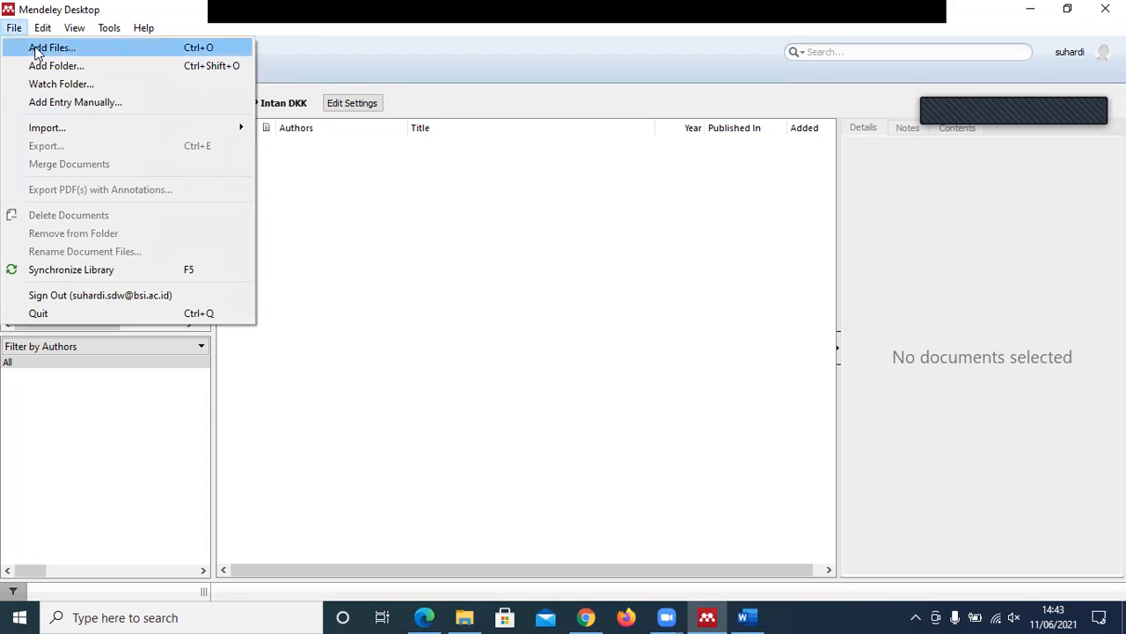
pyautogui.click(34, 49)
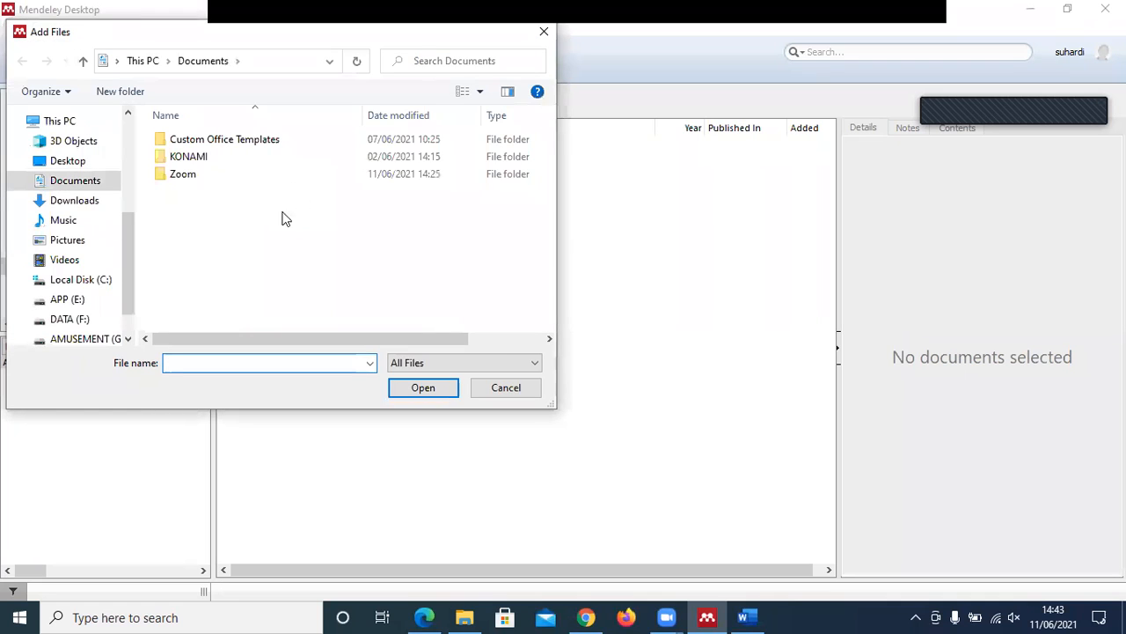
pyautogui.click(89, 209)
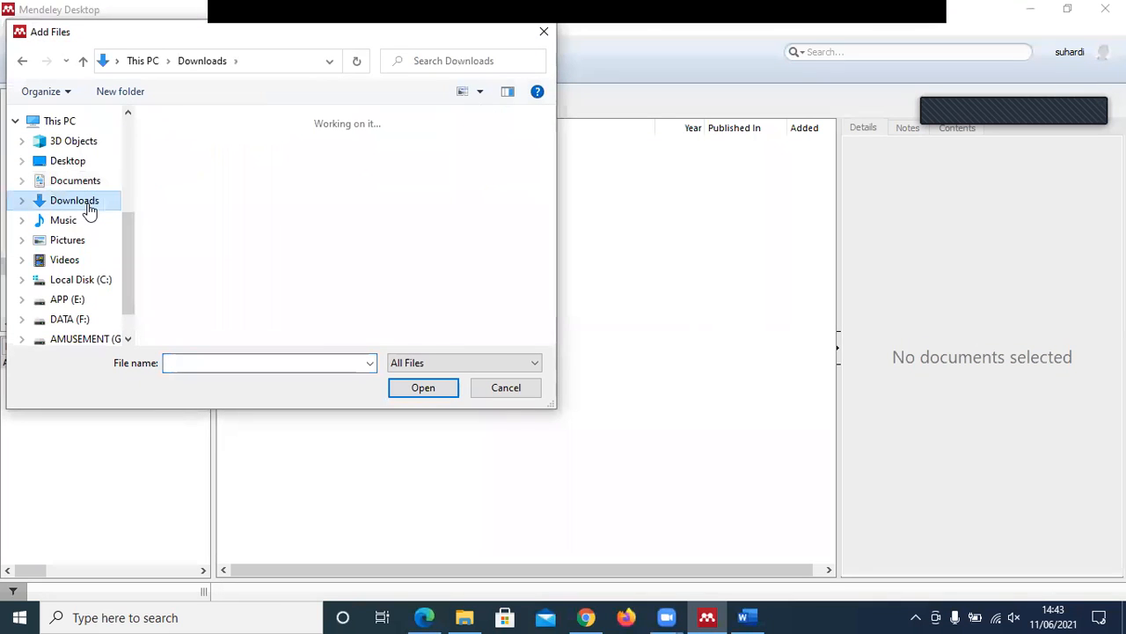
pyautogui.click(196, 195)
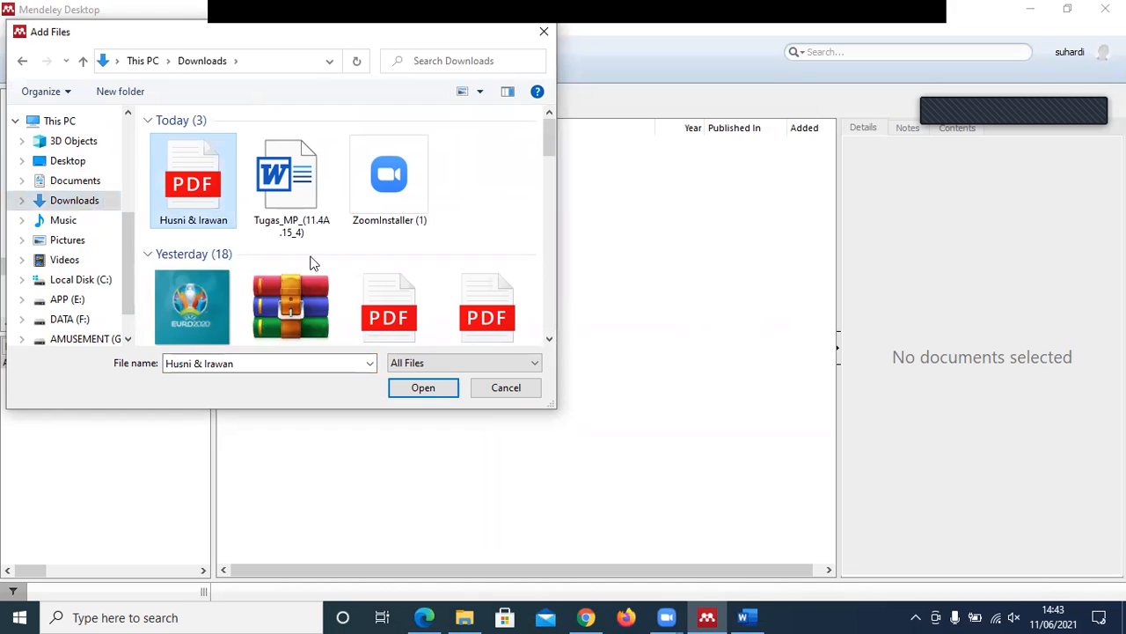
pyautogui.click(420, 389)
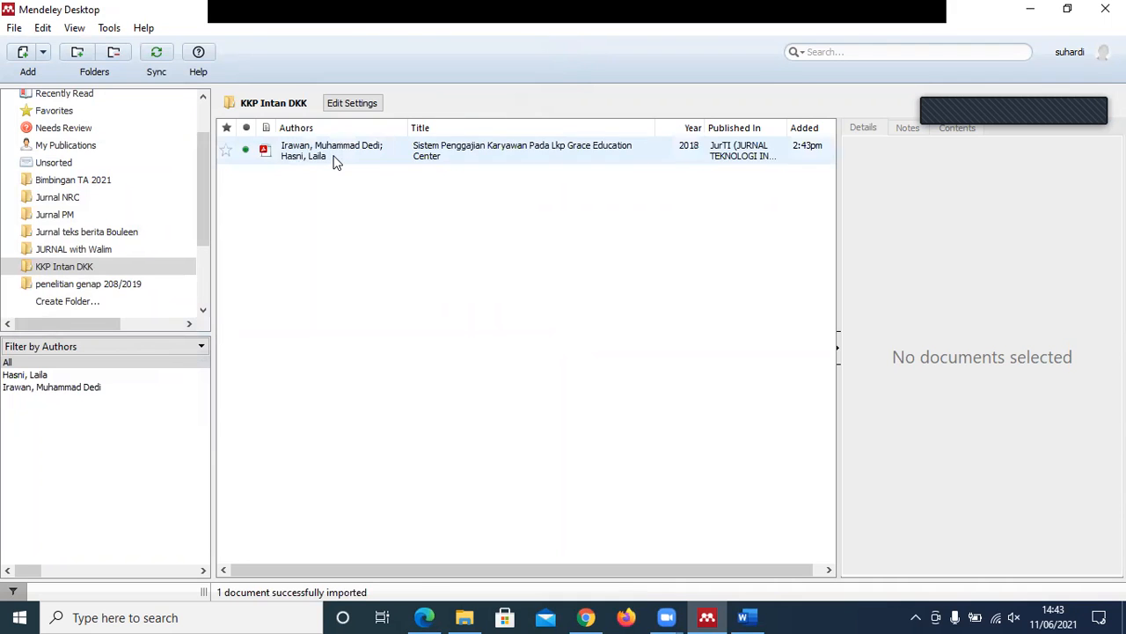
# - Review the imported article's details in the KKP folder, including authors, journal, year, pages, keywords, DOI and attached file
pyautogui.click(334, 159)
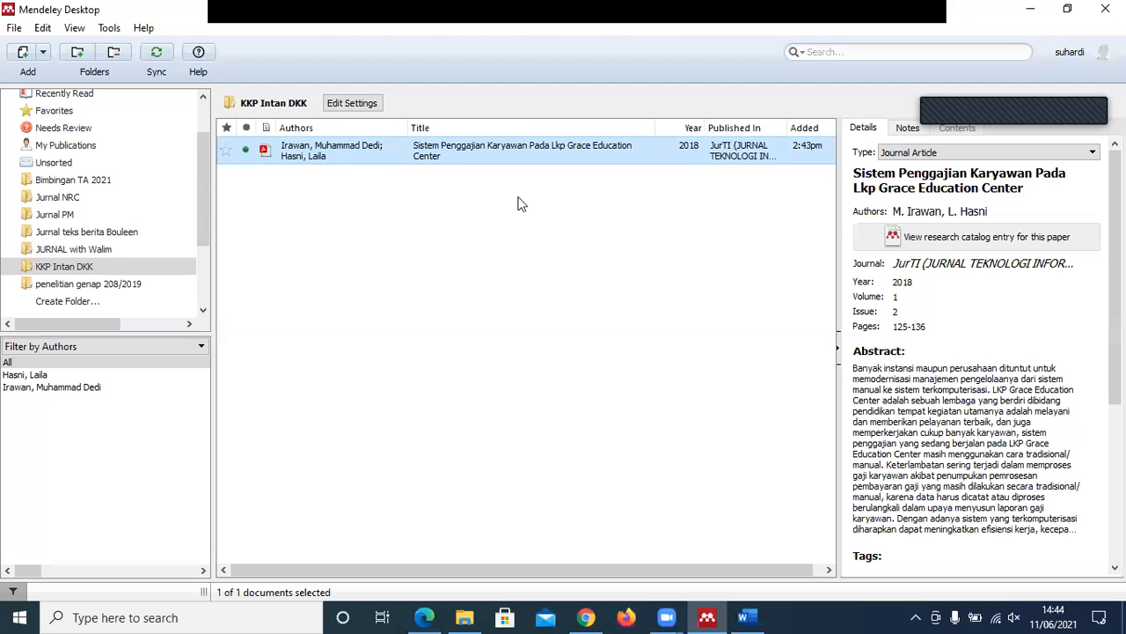
pyautogui.moveTo(1116, 269); pyautogui.dragTo(1116, 293)
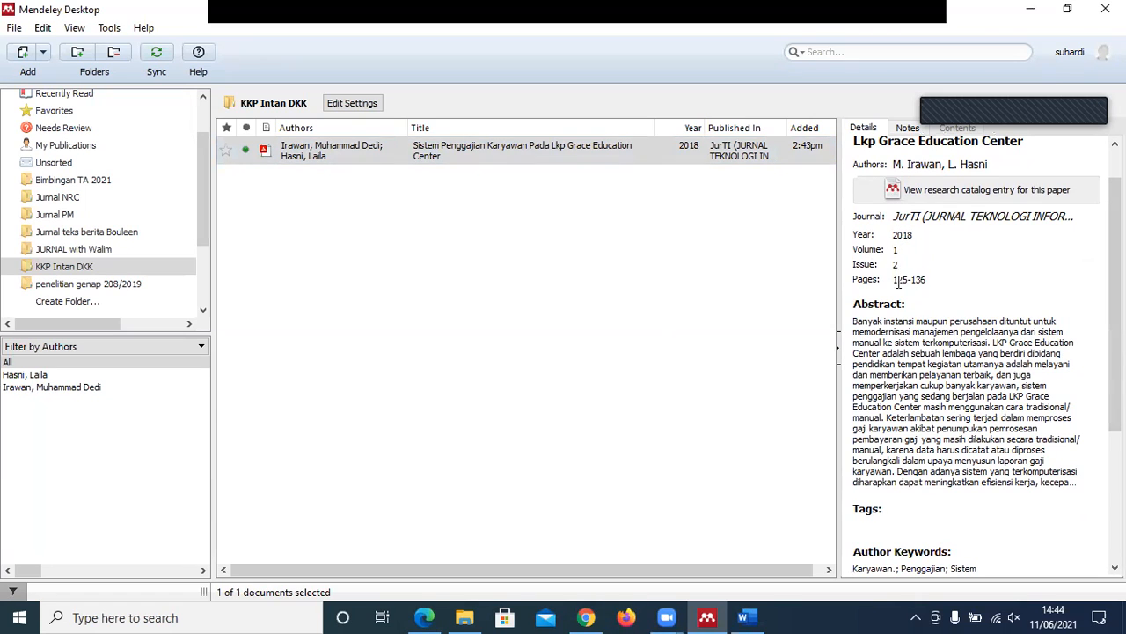
pyautogui.moveTo(895, 280); pyautogui.dragTo(933, 279)
pyautogui.click(947, 345)
pyautogui.moveTo(1116, 321); pyautogui.dragTo(1116, 286)
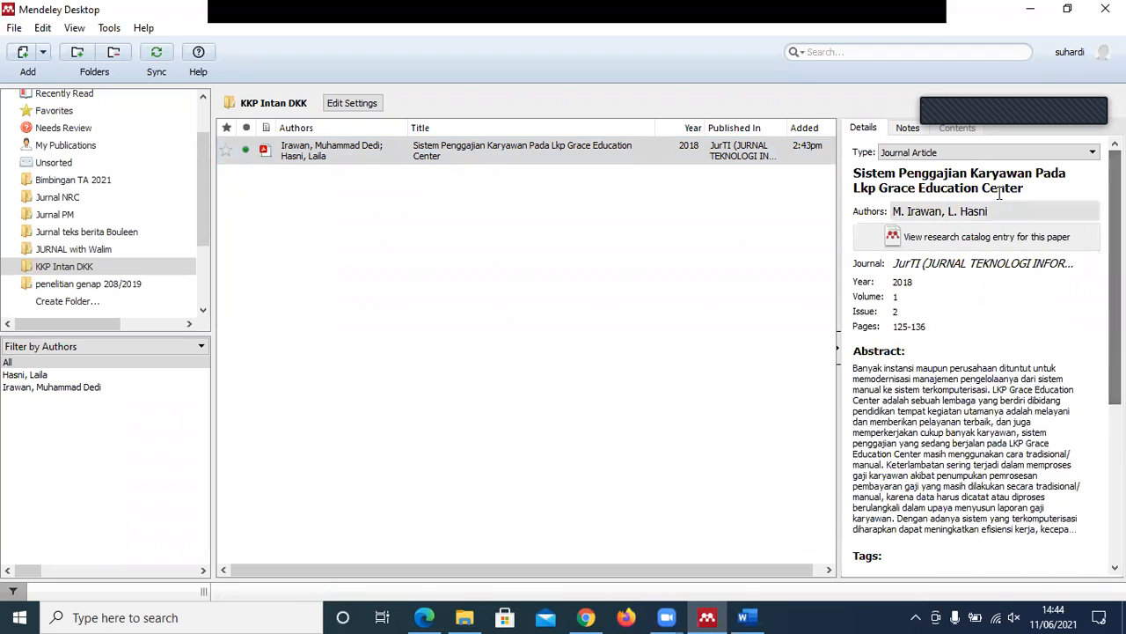
pyautogui.click(632, 341)
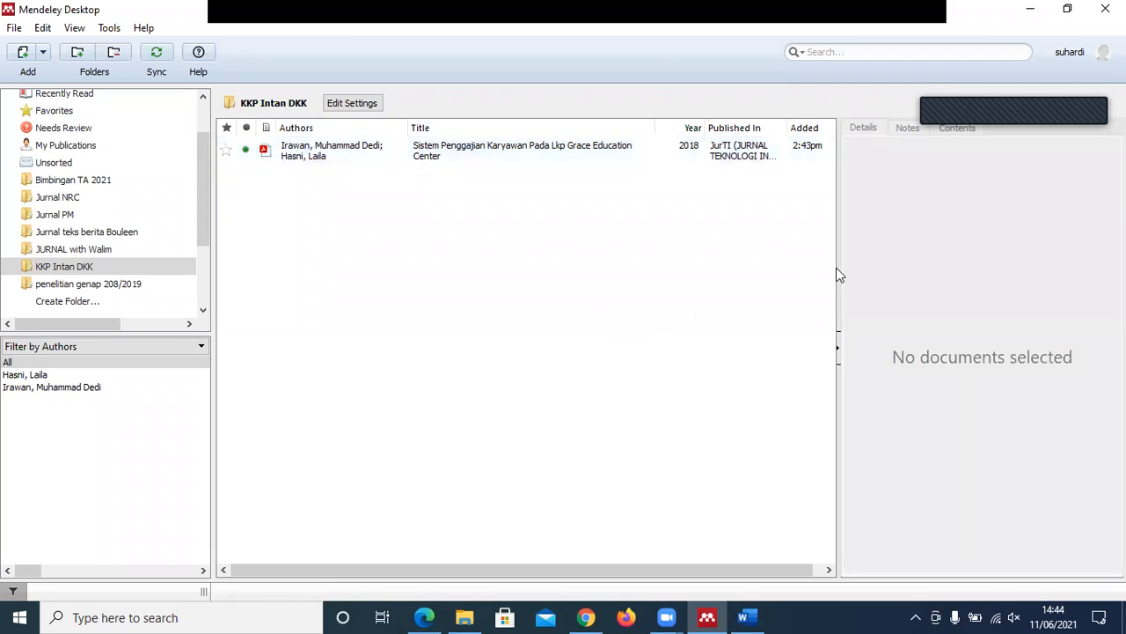
pyautogui.click(497, 160)
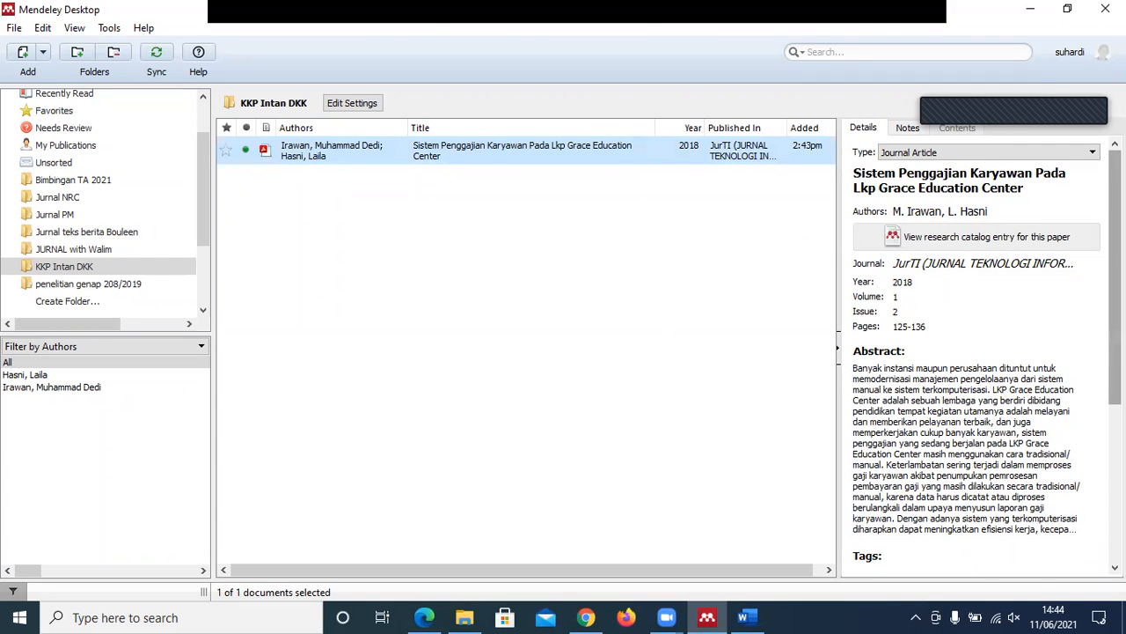
pyautogui.scroll(-1, 1115, 264)
pyautogui.scroll(-3, 968, 352)
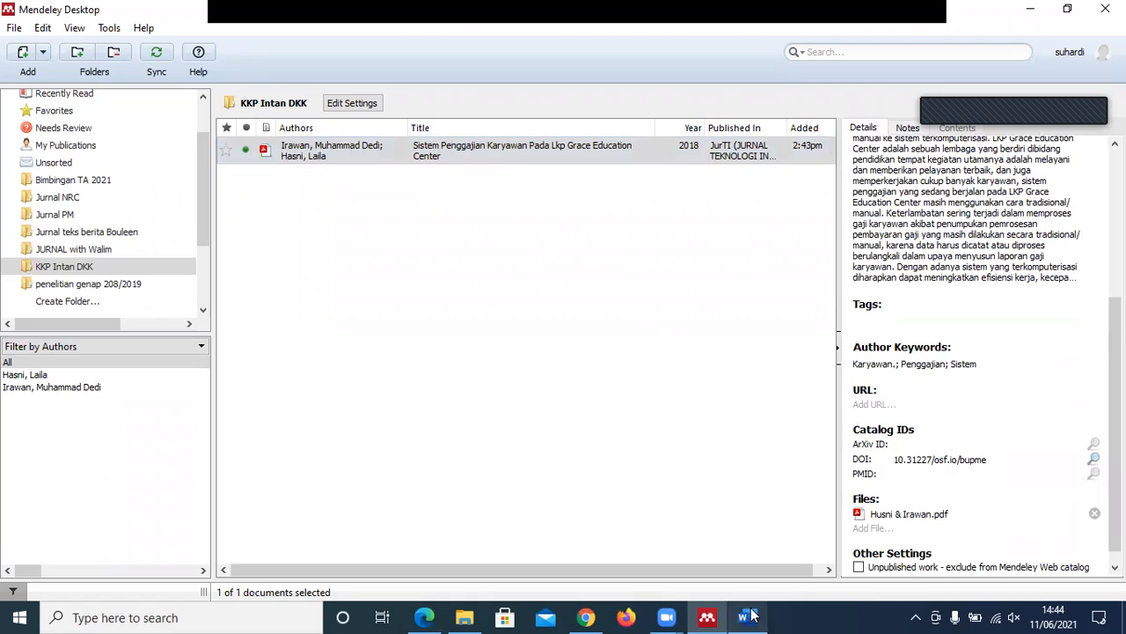
# - Switch to Word and examine the first quotation and its typed citation under 2.1.1.1. Pengertian Sistem
pyautogui.click(748, 617)
pyautogui.moveTo(1120, 152); pyautogui.dragTo(1119, 197)
pyautogui.click(691, 283)
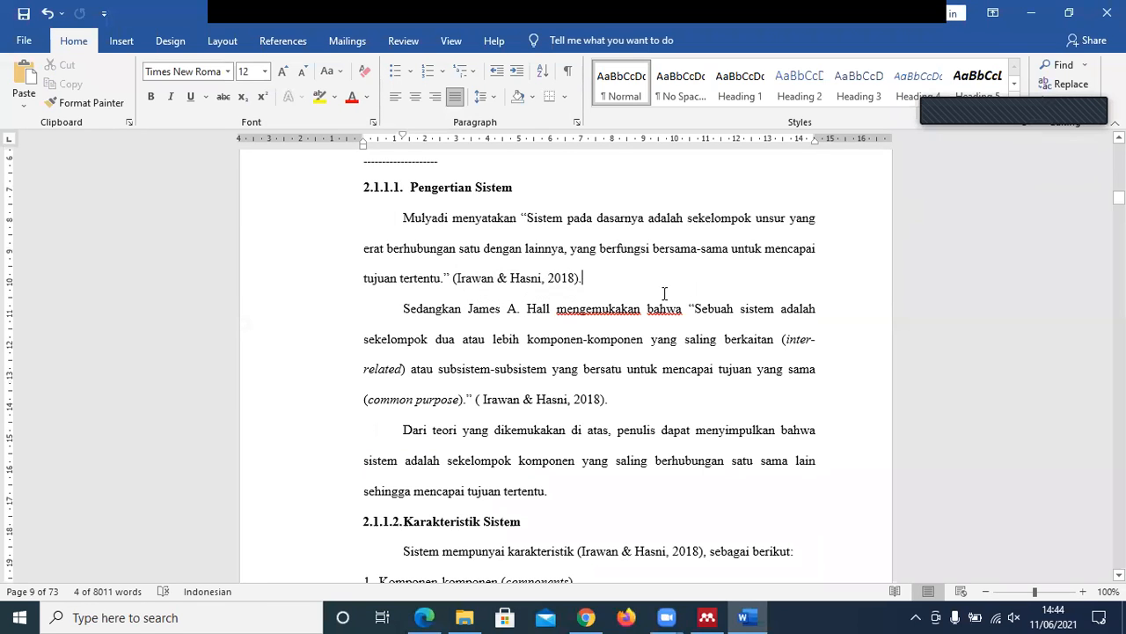
pyautogui.click(541, 279)
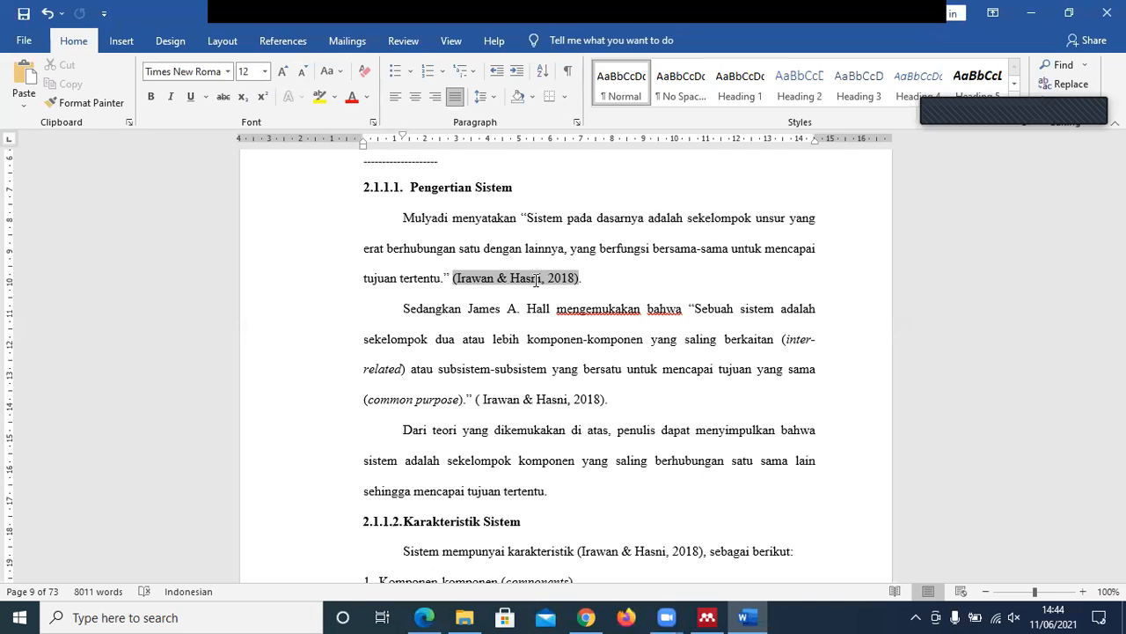
pyautogui.click(593, 280)
pyautogui.moveTo(528, 218); pyautogui.dragTo(440, 278)
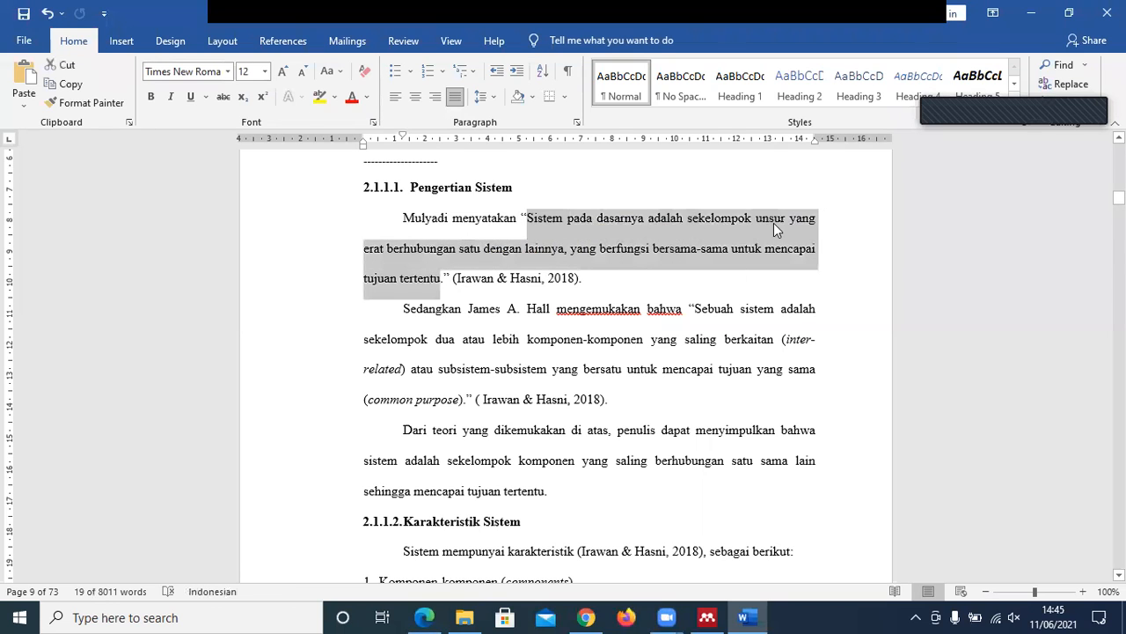
pyautogui.click(634, 232)
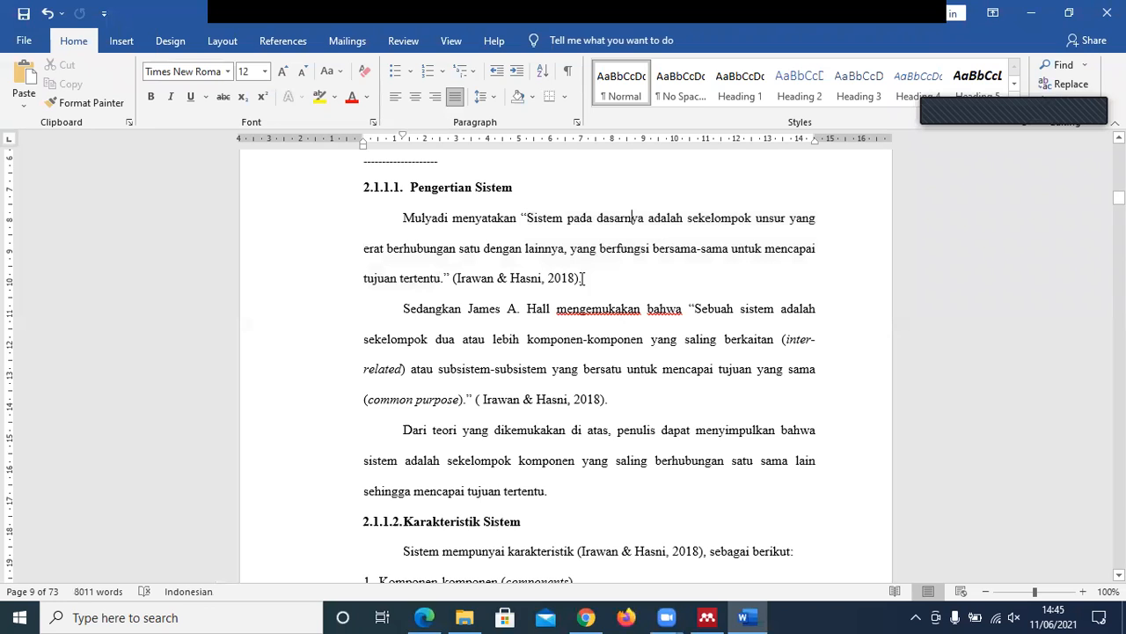
# - Delete the manually typed citation after the first quotation under Pengertian Sistem
pyautogui.hotkey('ctrl', 'shift', 'Left')
pyautogui.hotkey('ctrl', 'shift', 'Left')
pyautogui.hotkey('ctrl', 'shift', 'Left')
pyautogui.hotkey('ctrl', 'shift', 'Left')
pyautogui.hotkey('ctrl', 'shift', 'Left')
pyautogui.hotkey('ctrl', 'shift', 'Left')
pyautogui.hotkey('ctrl', 'shift', 'Left')
pyautogui.press('BackSpace')
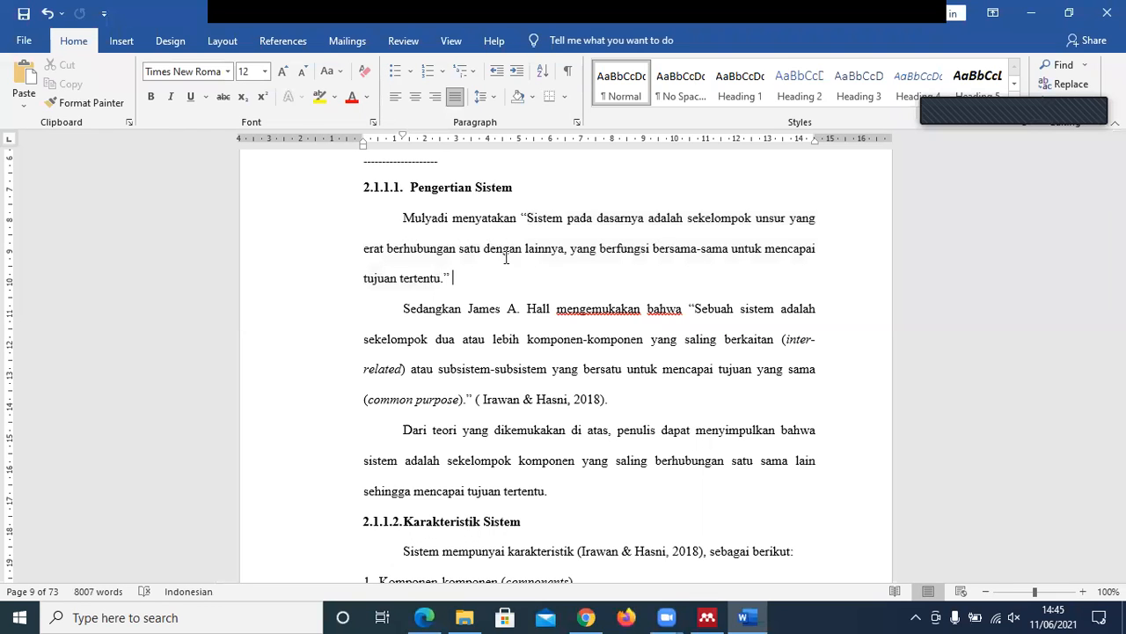
# - Look for the Mendeley citation tools in Word, then close the assignment document without saving the changes
pyautogui.click(286, 42)
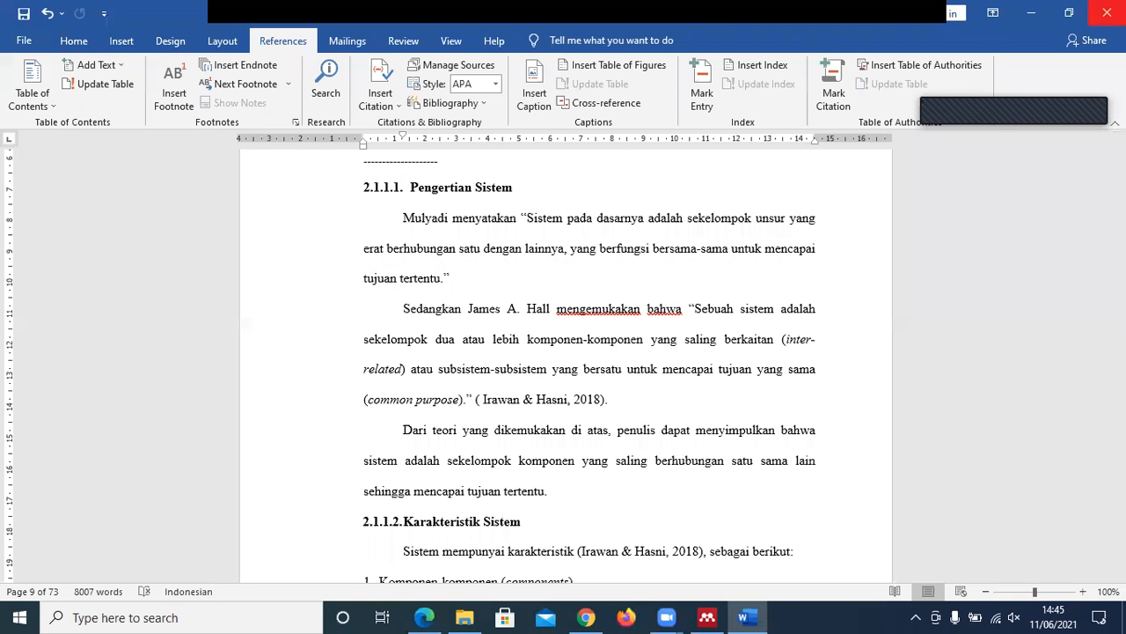
pyautogui.click(1107, 12)
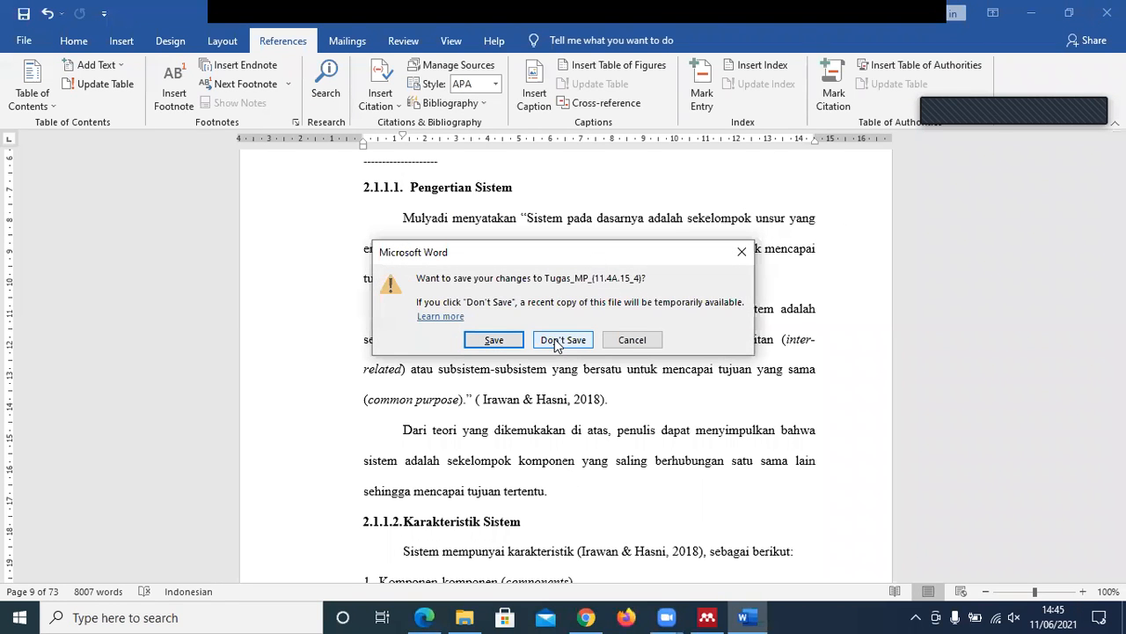
pyautogui.click(555, 342)
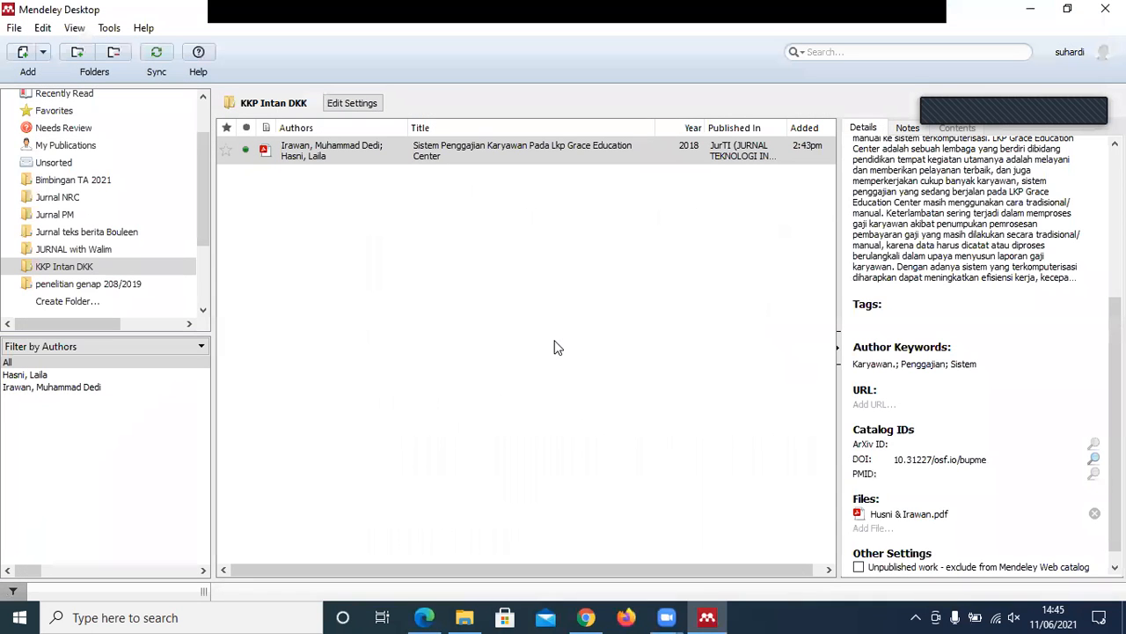
# - Install the MS Word citation plugin from Mendeley Desktop
pyautogui.click(472, 303)
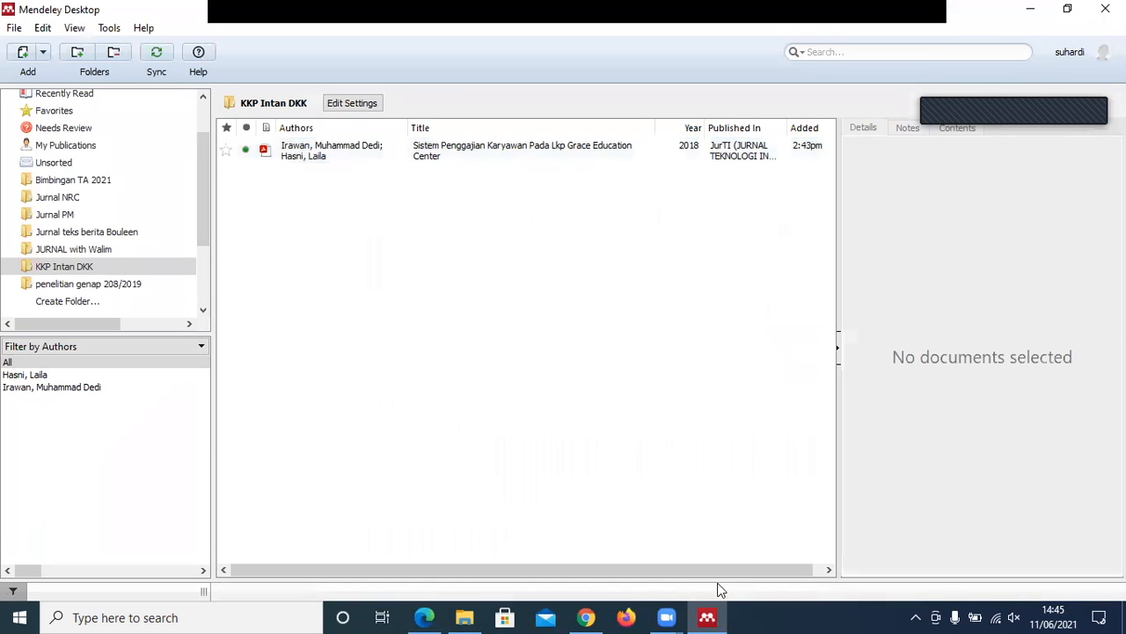
pyautogui.click(709, 617)
pyautogui.click(708, 617)
pyautogui.click(107, 28)
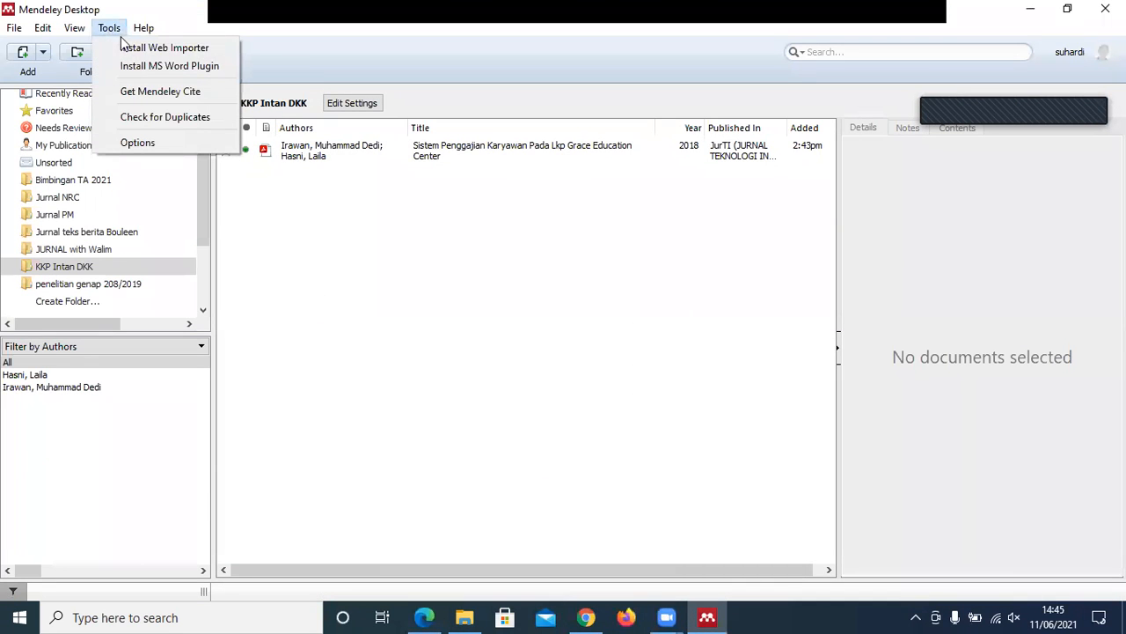
pyautogui.click(156, 66)
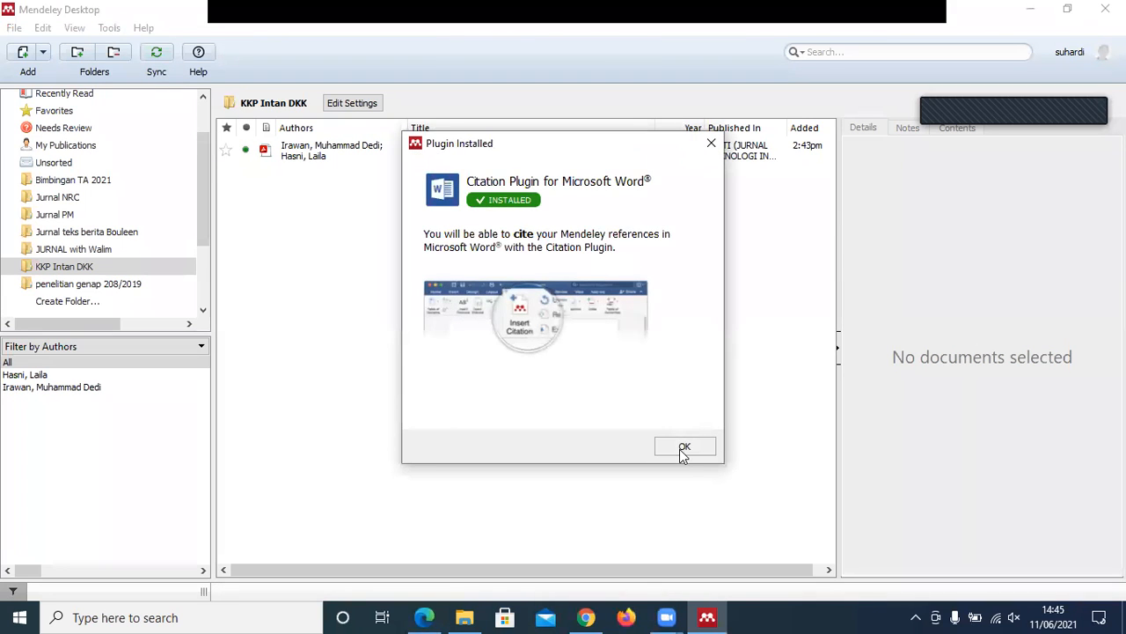
pyautogui.click(684, 449)
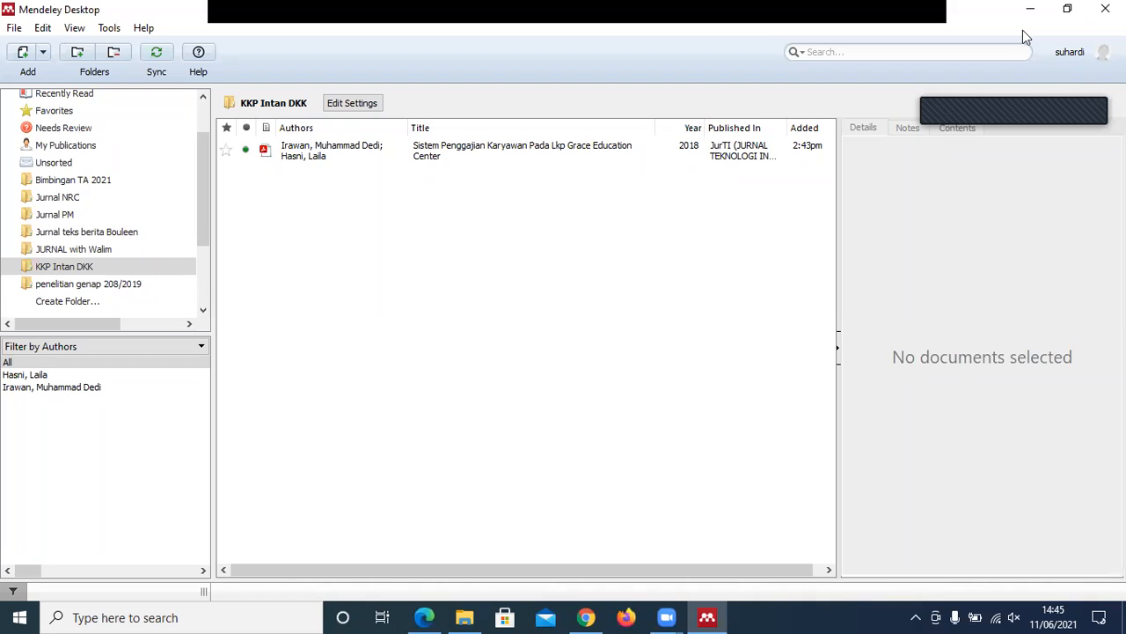
# - Reopen the Tugas_MP_(11.4A.15_4) document in Word and display the Mendeley Cite-O-Matic citation tools
pyautogui.click(1029, 9)
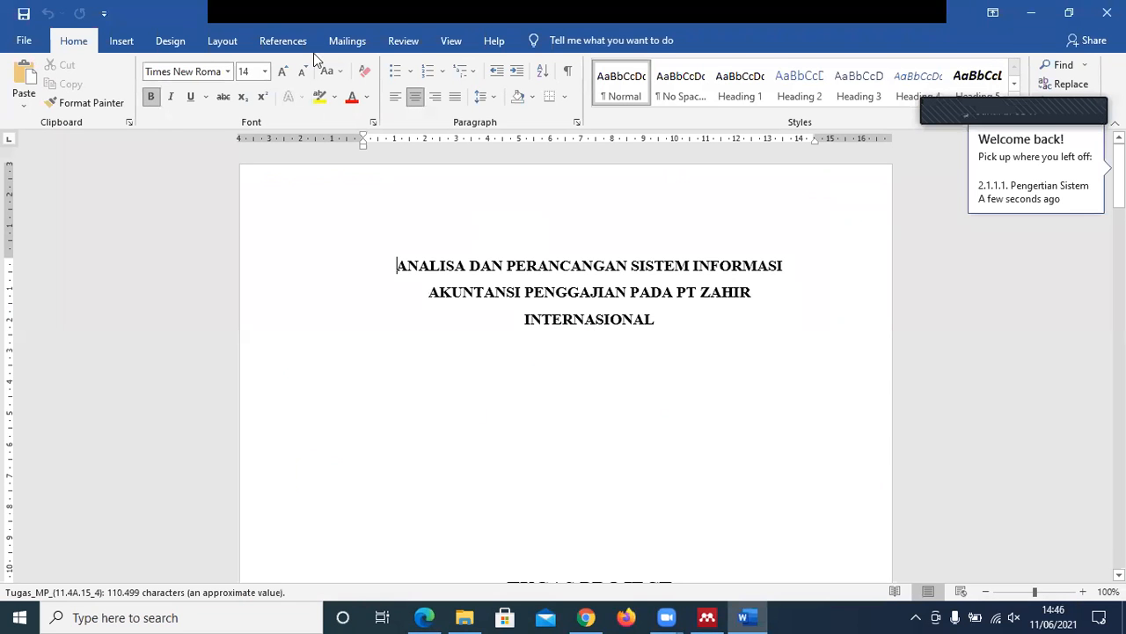
pyautogui.click(431, 42)
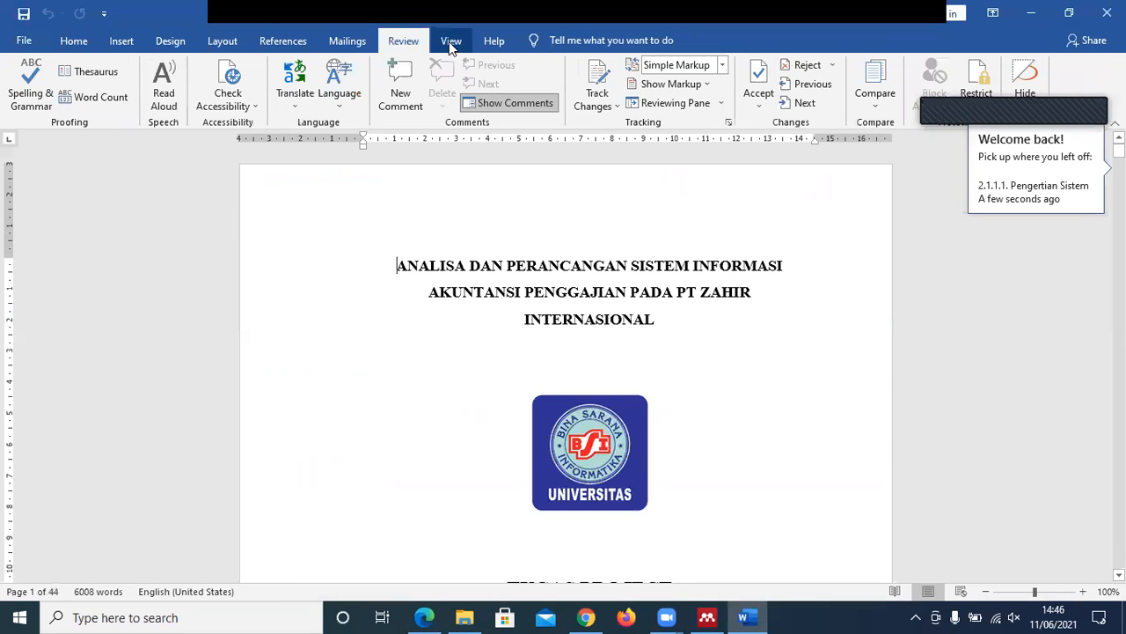
pyautogui.click(450, 41)
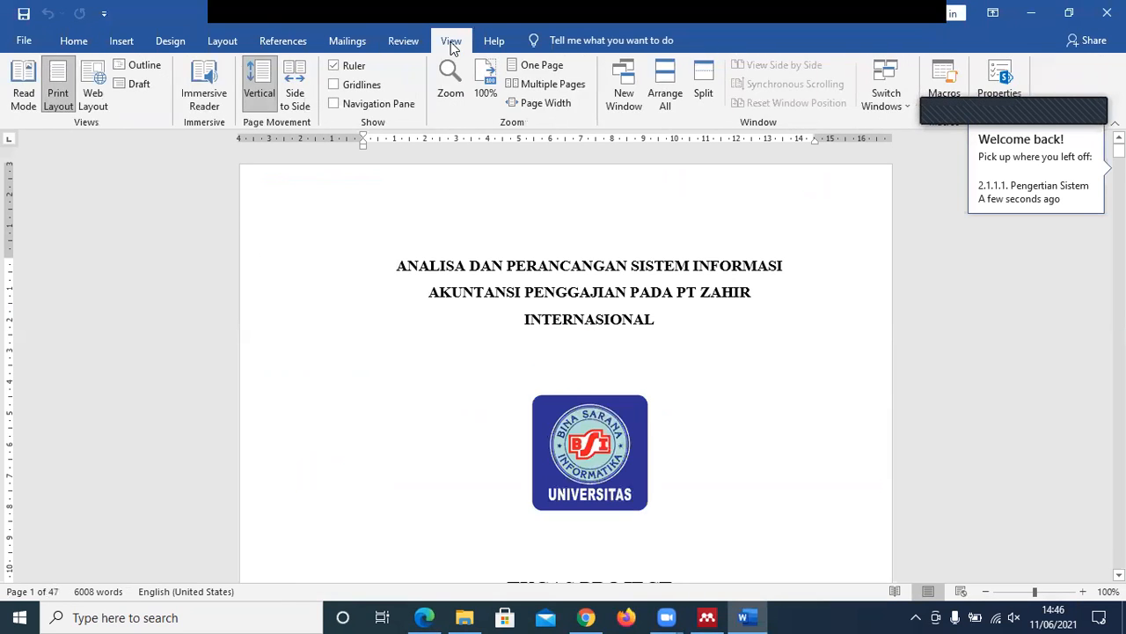
pyautogui.click(391, 44)
pyautogui.click(275, 48)
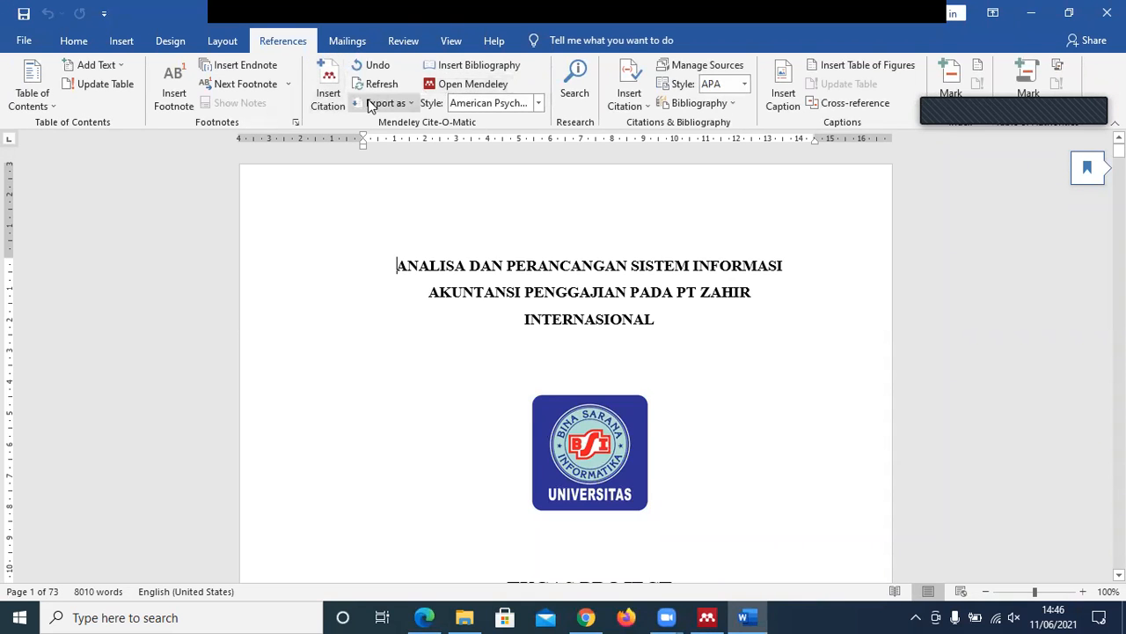
# - Return to Mendeley Desktop and check the install status of the MS Word plugin
pyautogui.click(707, 617)
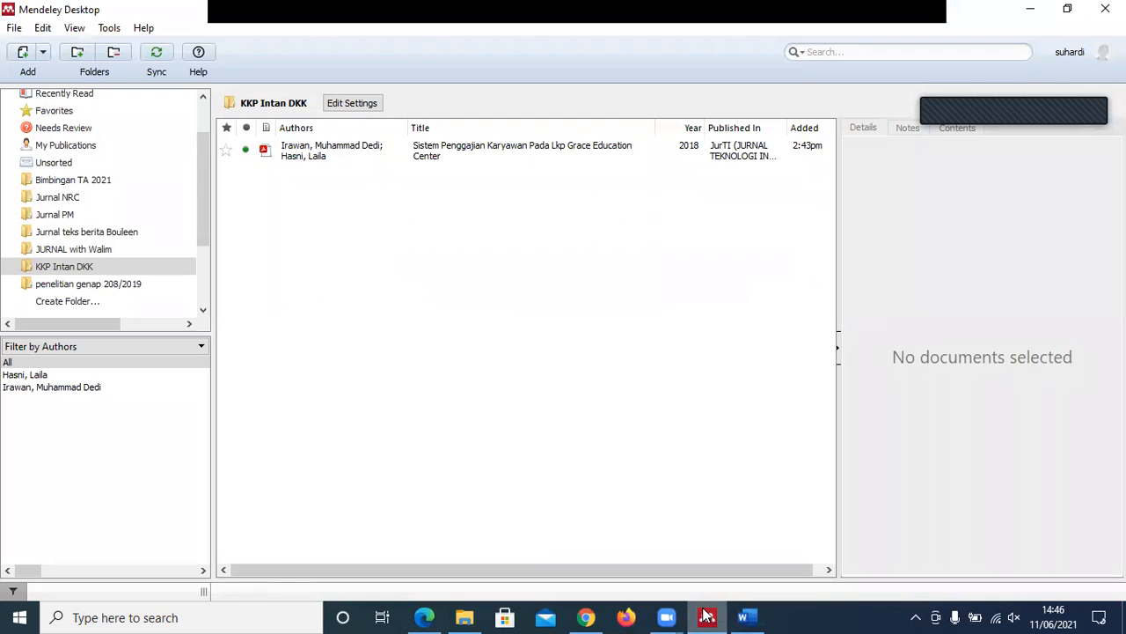
pyautogui.click(743, 617)
pyautogui.moveTo(762, 614)
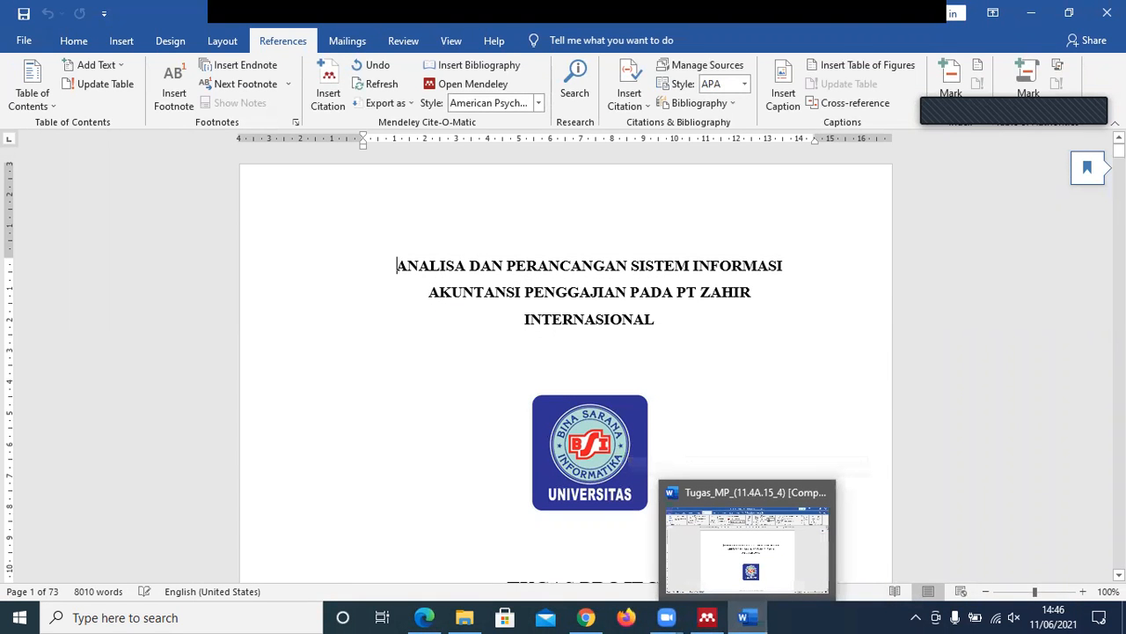
pyautogui.click(708, 616)
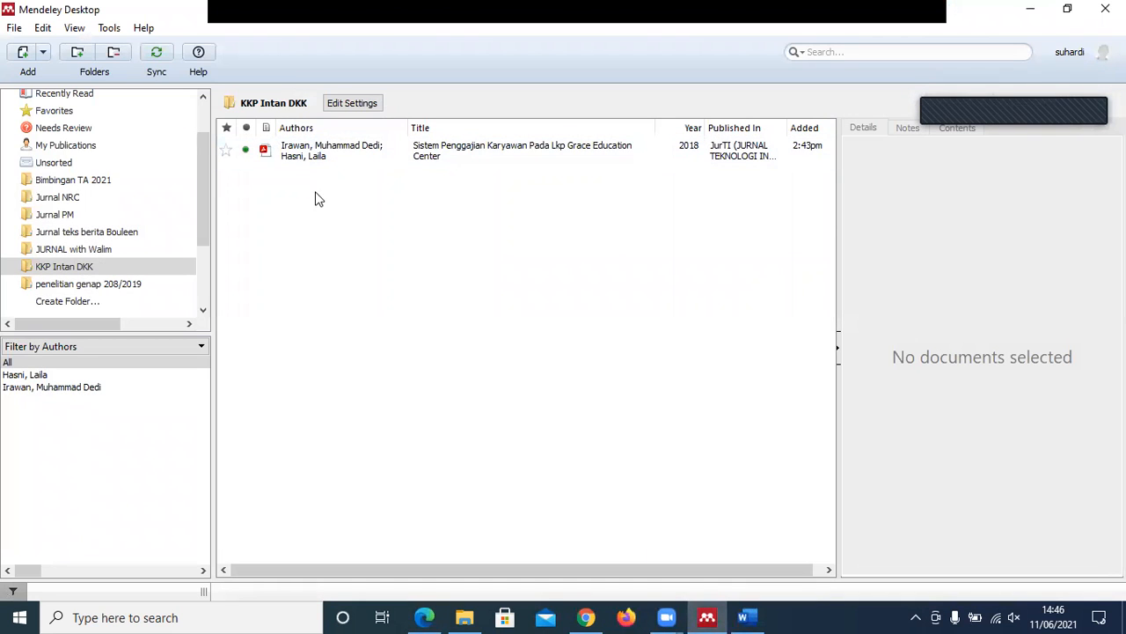
pyautogui.click(113, 28)
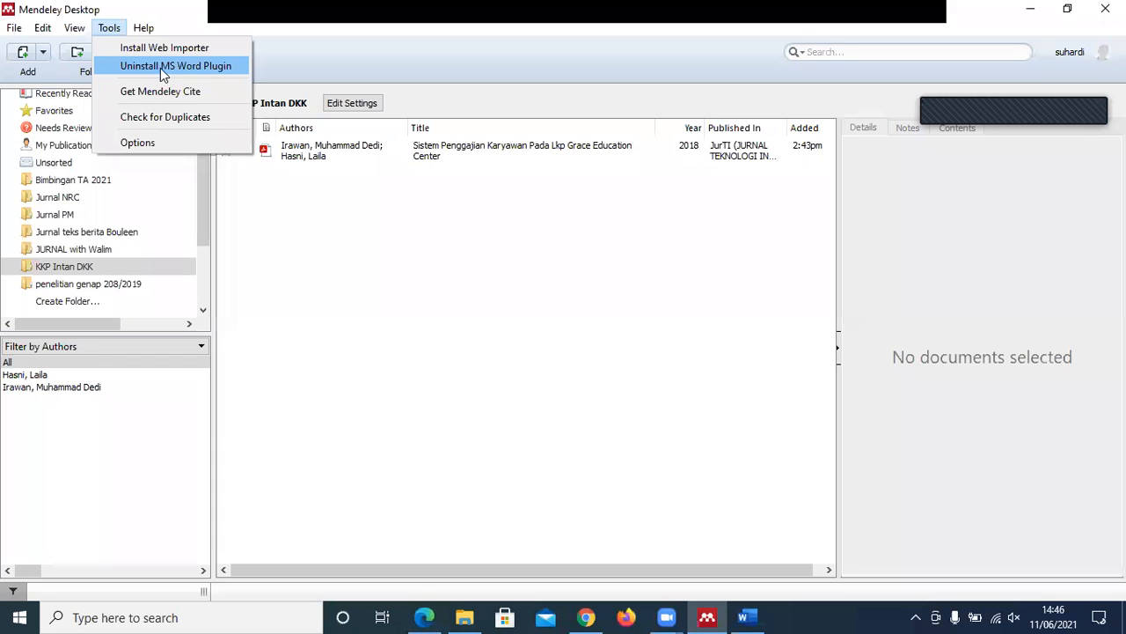
# - Switch to Word and remove the manually typed citation after the first quotation in BAB II, section 2.1.1.1. Pengertian Sistem
pyautogui.click(746, 617)
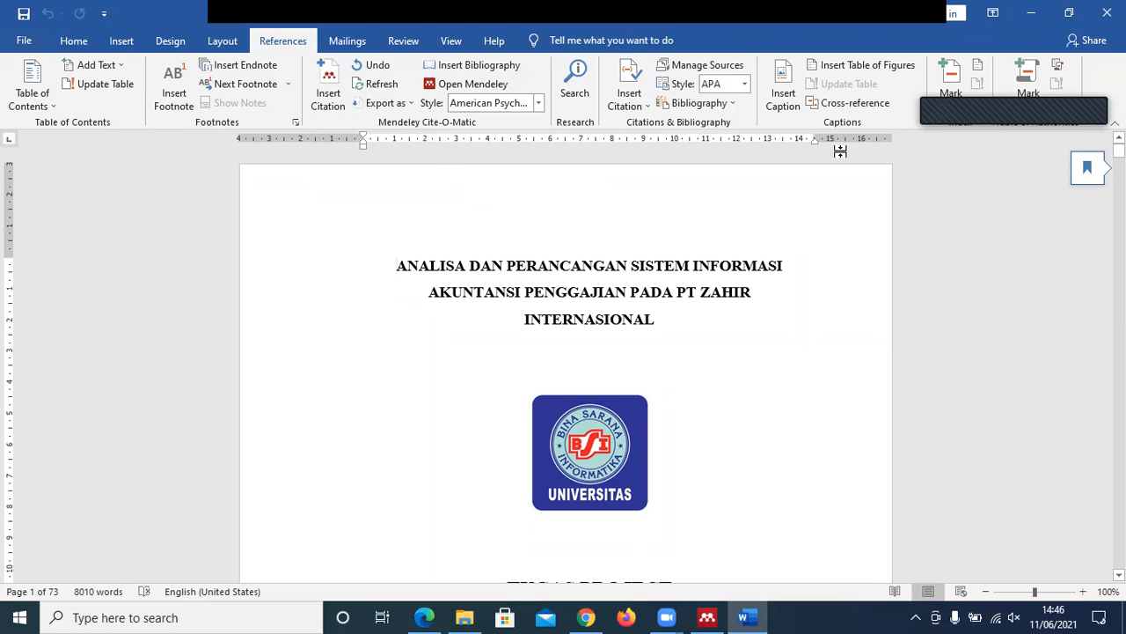
pyautogui.moveTo(1119, 149); pyautogui.dragTo(1119, 196)
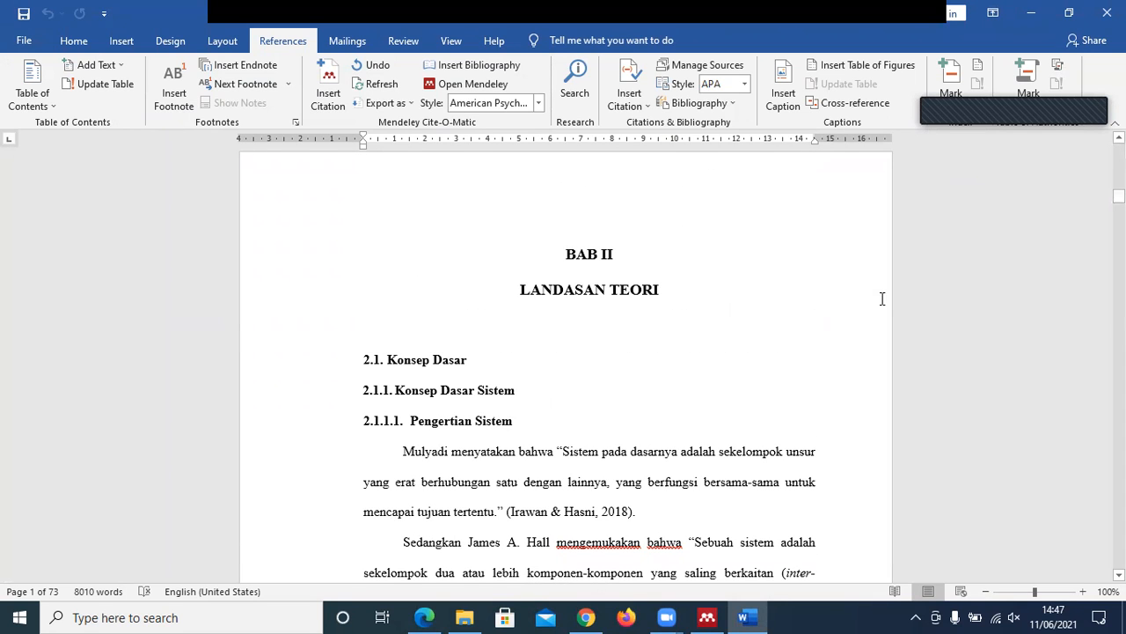
pyautogui.click(644, 511)
pyautogui.press('BackSpace')
pyautogui.press('BackSpace')
pyautogui.press('BackSpace')
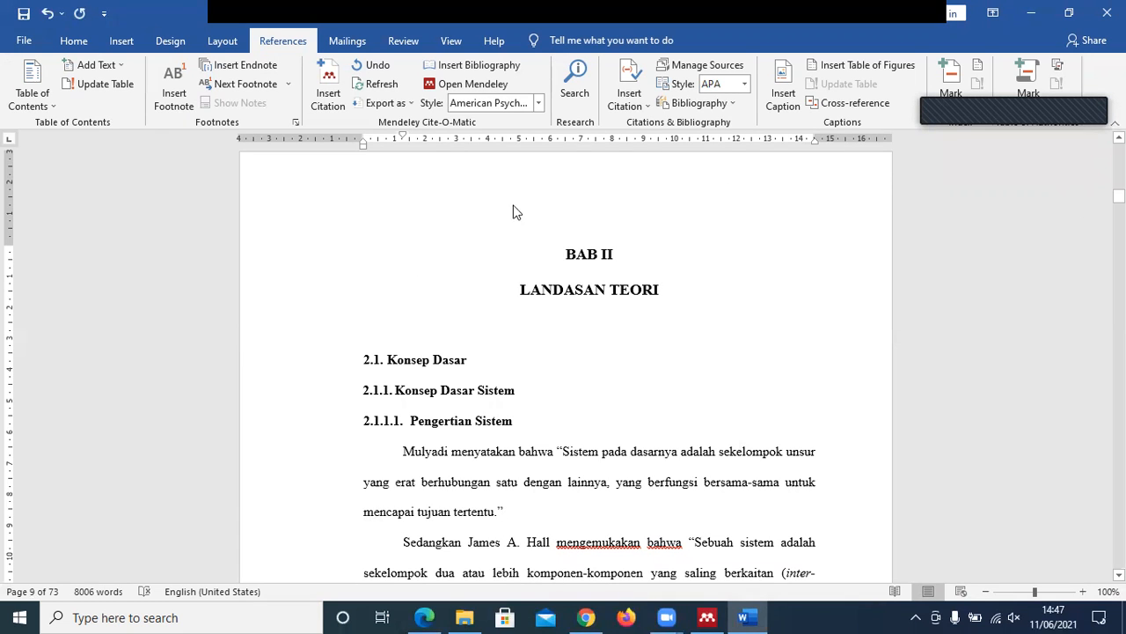
# - Start a Mendeley citation at the end of the quotation and select the payroll system article in the KKP folder
pyautogui.click(332, 105)
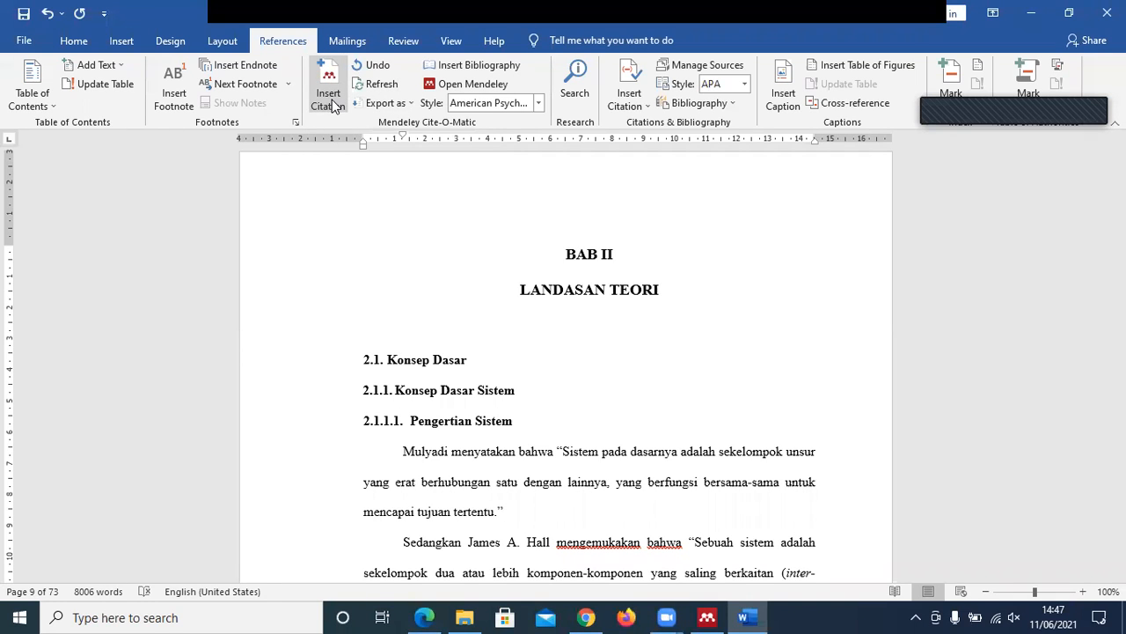
pyautogui.click(641, 318)
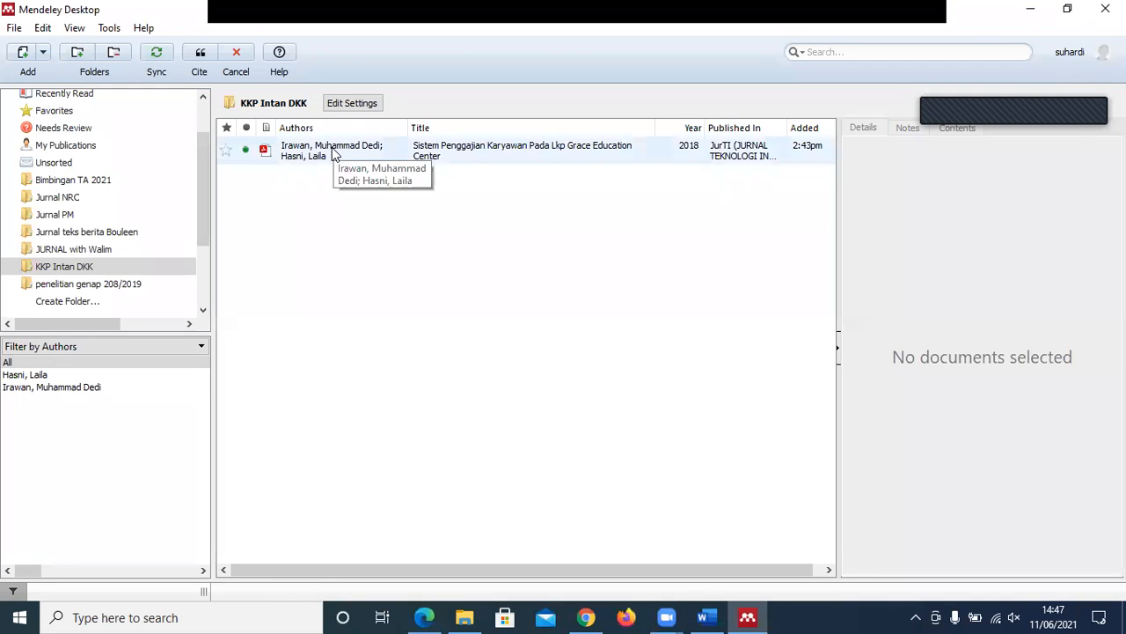
pyautogui.click(332, 150)
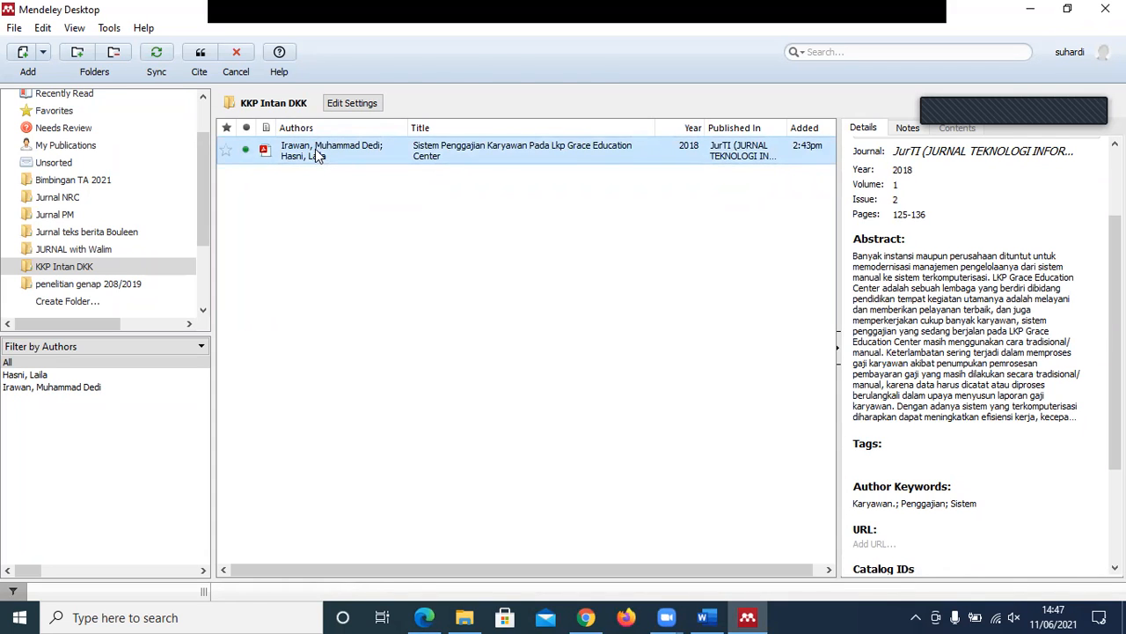
# - Open the article's PDF in Mendeley and find the quoted definition in section 1.1 Pengertian sistem
pyautogui.doubleClick(319, 155)
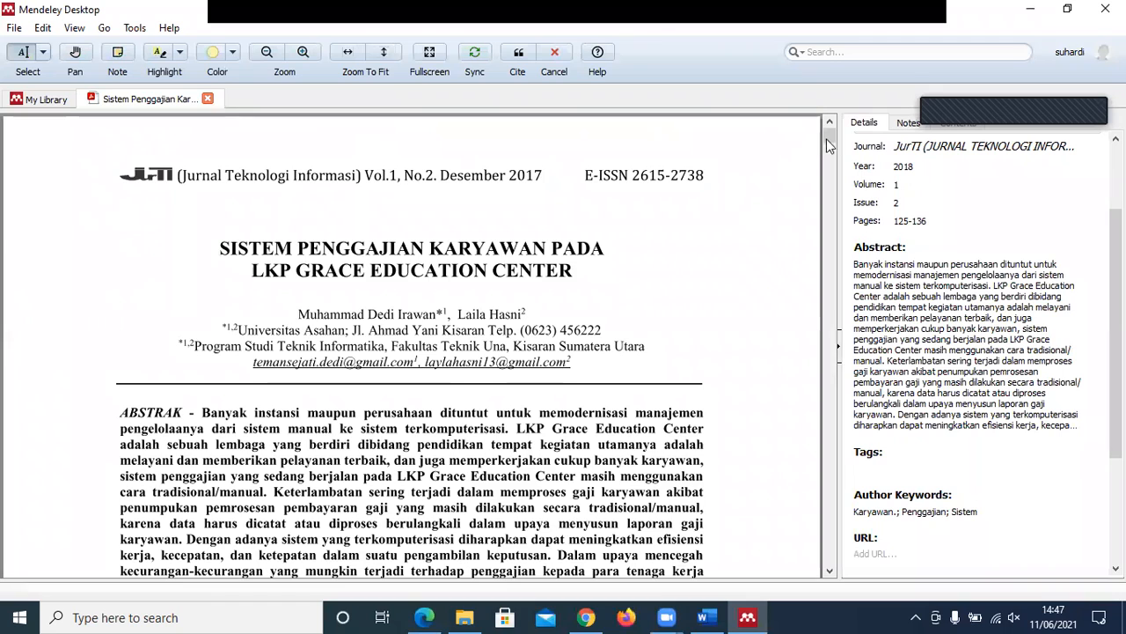
pyautogui.moveTo(829, 138); pyautogui.dragTo(832, 150)
pyautogui.moveTo(832, 152); pyautogui.dragTo(835, 160)
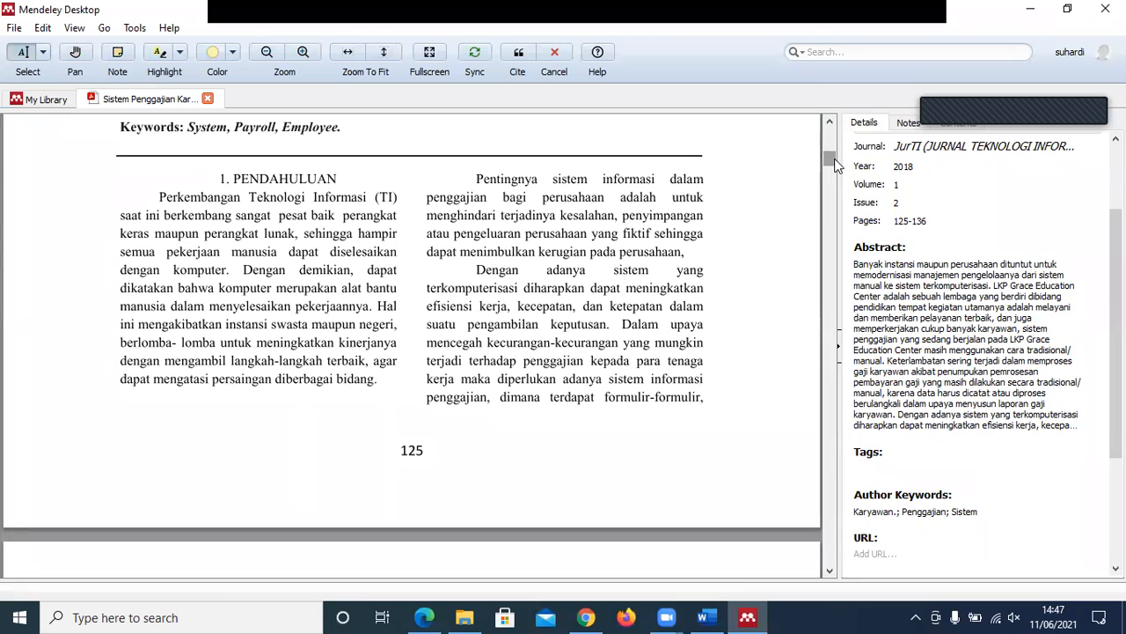
pyautogui.moveTo(835, 159); pyautogui.dragTo(836, 187)
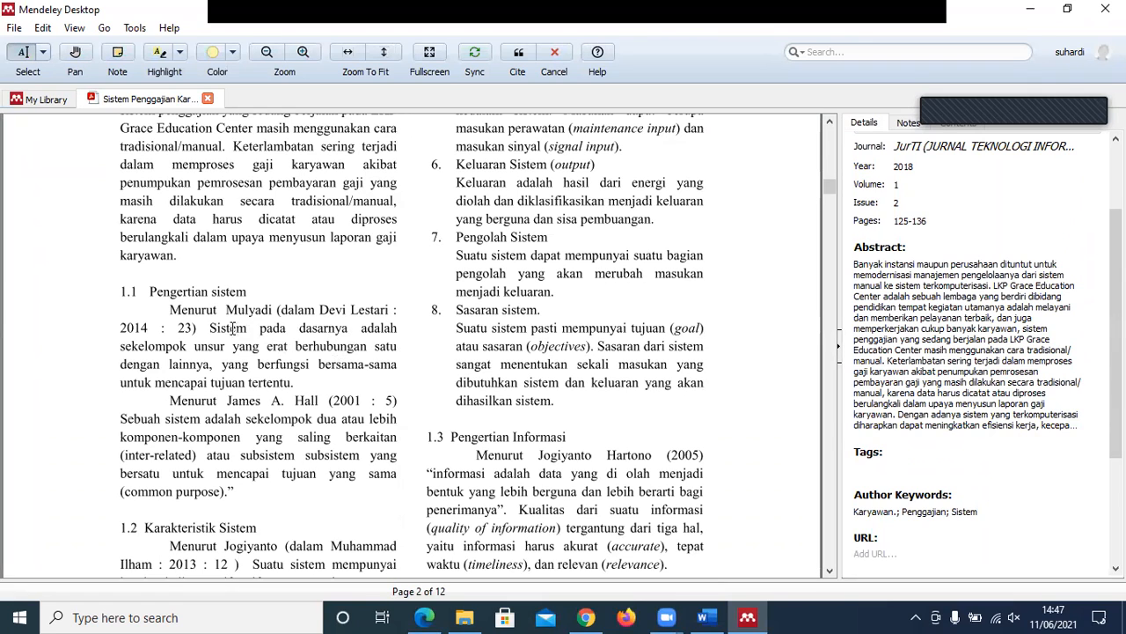
# - Select the quoted definition in section 1.1, cite the article in Word, and import the missing references into the existing My Library folder
pyautogui.moveTo(210, 327); pyautogui.dragTo(318, 381)
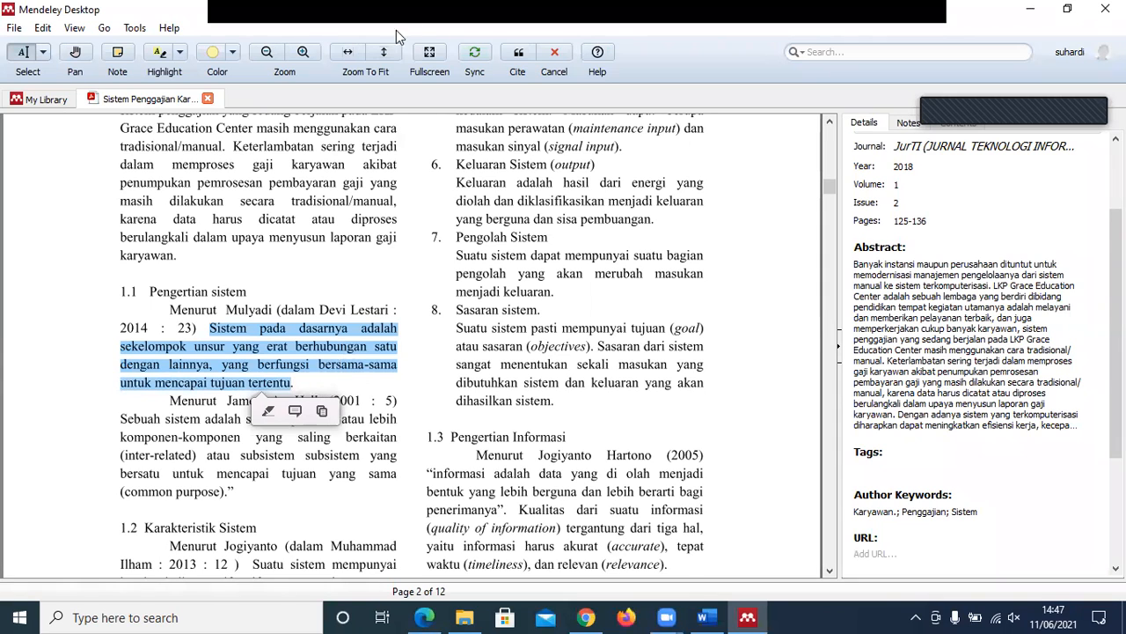
pyautogui.click(519, 59)
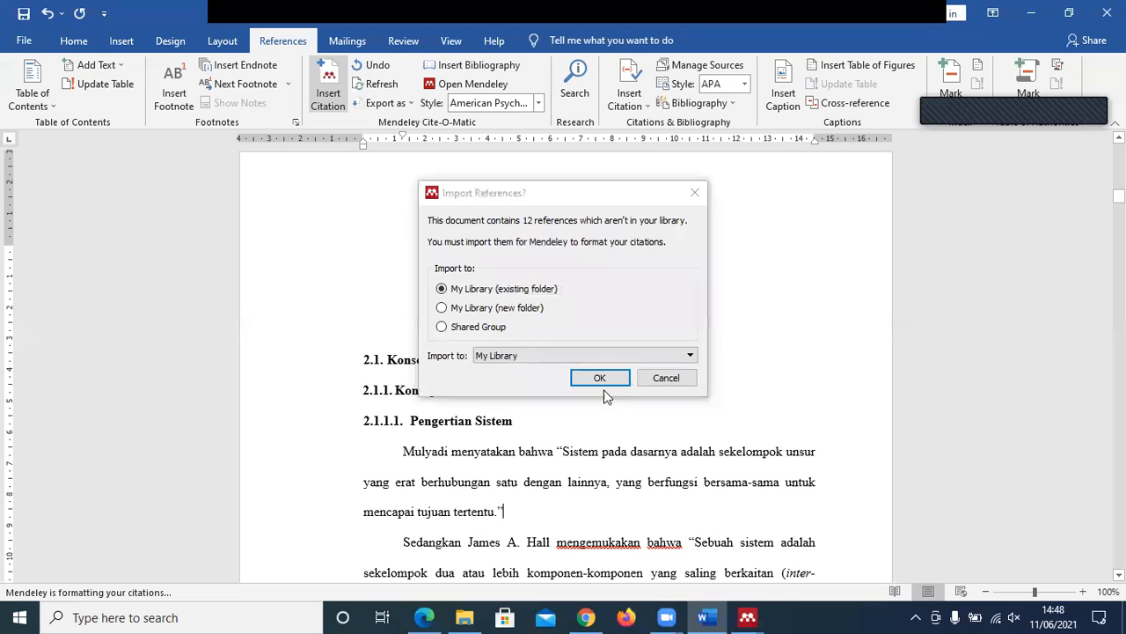
pyautogui.click(599, 379)
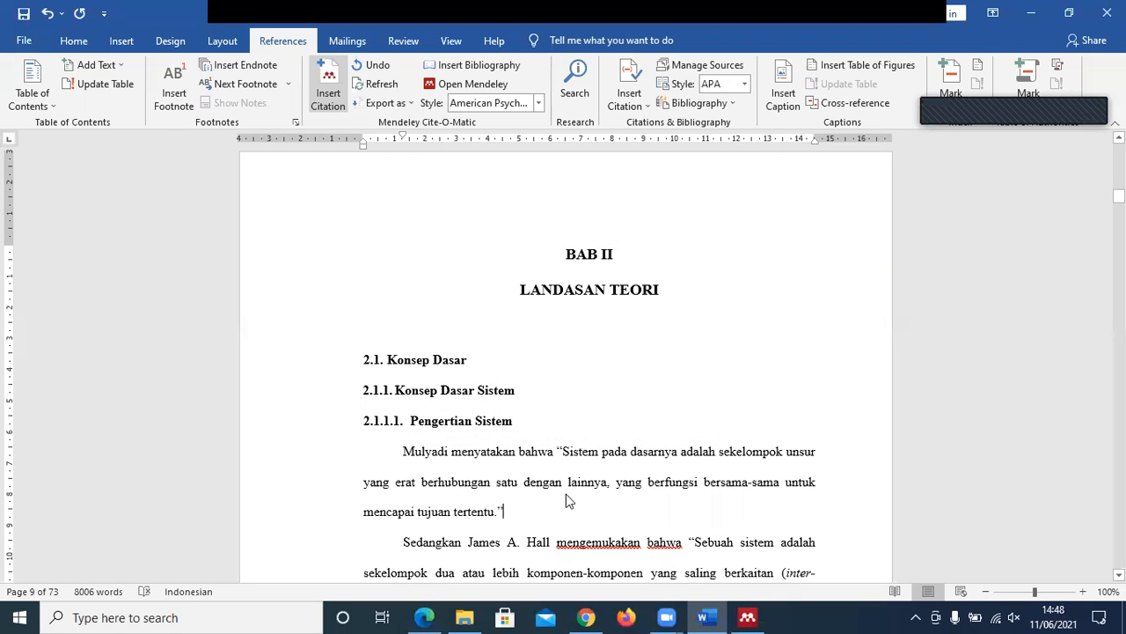
pyautogui.moveTo(747, 616)
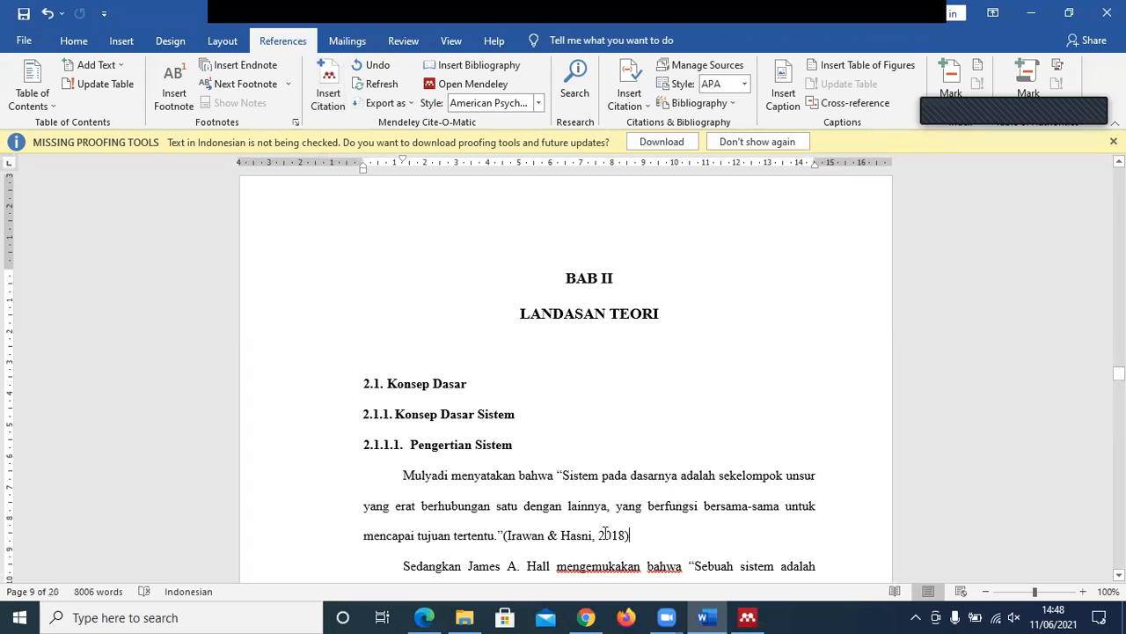
# - Examine the citation inserted after the first quotation in section 2.1.1.1 and the author name opening that paragraph
pyautogui.click(603, 535)
pyautogui.moveTo(1119, 217); pyautogui.dragTo(1119, 220)
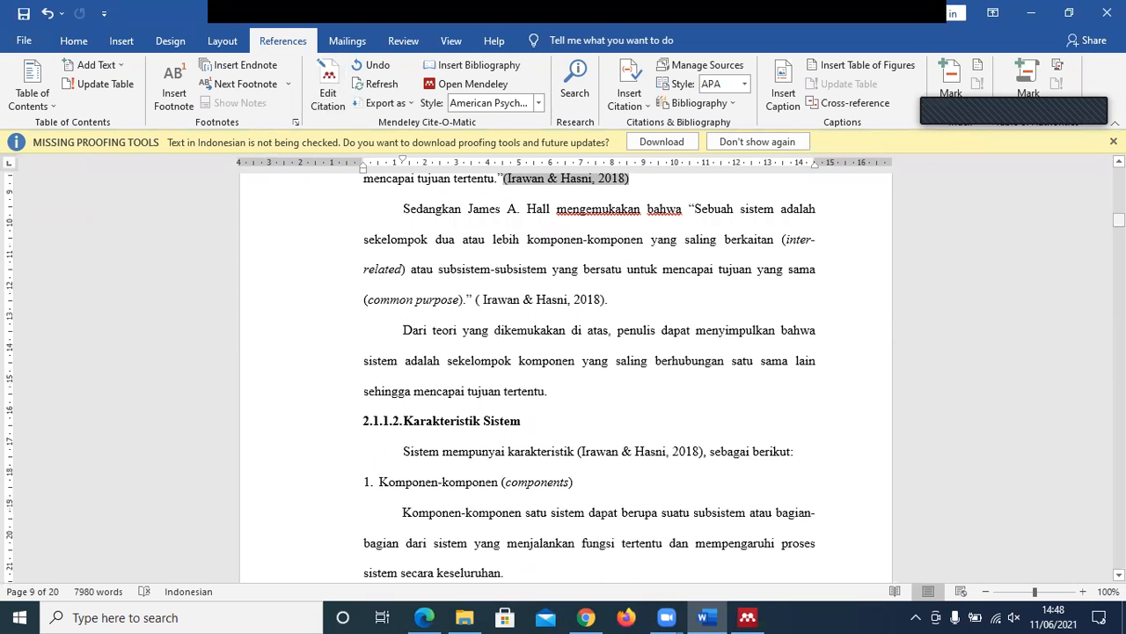
pyautogui.click(642, 191)
pyautogui.scroll(2, 642, 191)
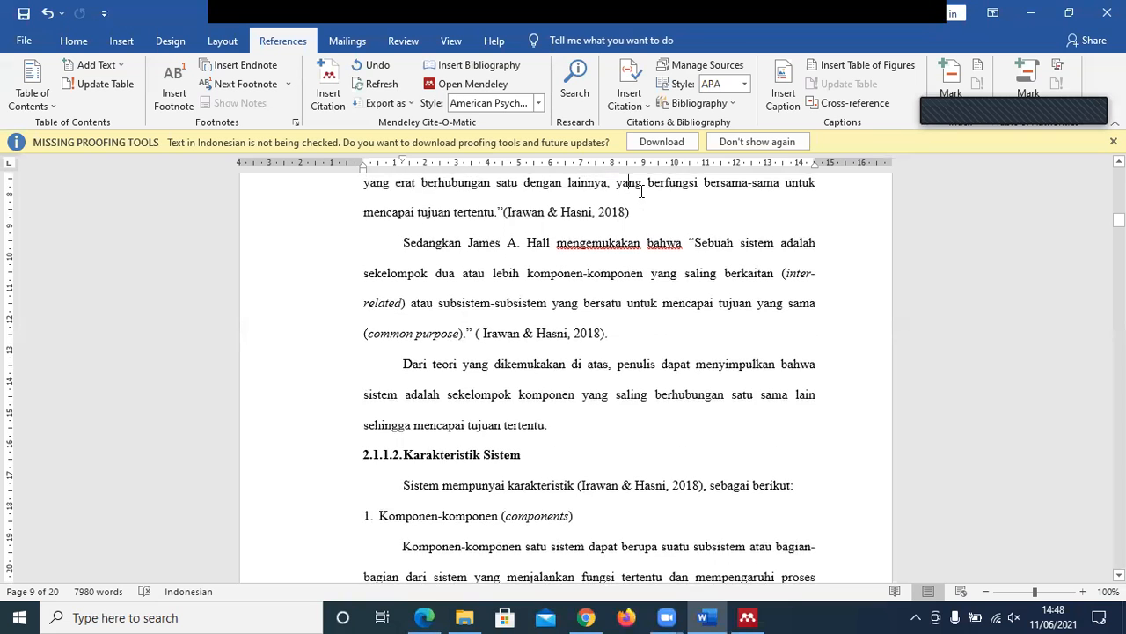
pyautogui.click(641, 191)
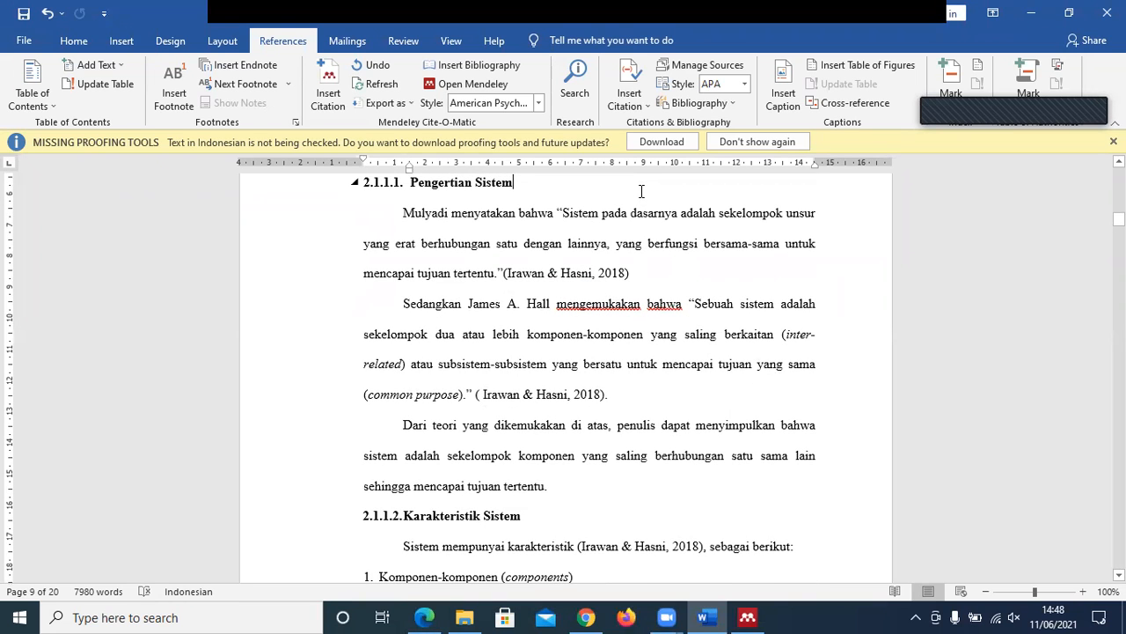
pyautogui.press('Right')
pyautogui.press('Right')
pyautogui.press('Right')
pyautogui.press('Right')
pyautogui.press('Right')
pyautogui.press('Right')
pyautogui.press('Right')
pyautogui.hotkey('shift', 'Left')
pyautogui.hotkey('shift', 'Left')
pyautogui.hotkey('shift', 'Left')
pyautogui.hotkey('shift', 'Left')
pyautogui.hotkey('shift', 'Left')
pyautogui.hotkey('shift', 'Left')
pyautogui.hotkey('shift', 'Left')
pyautogui.hotkey('shift', 'Left')
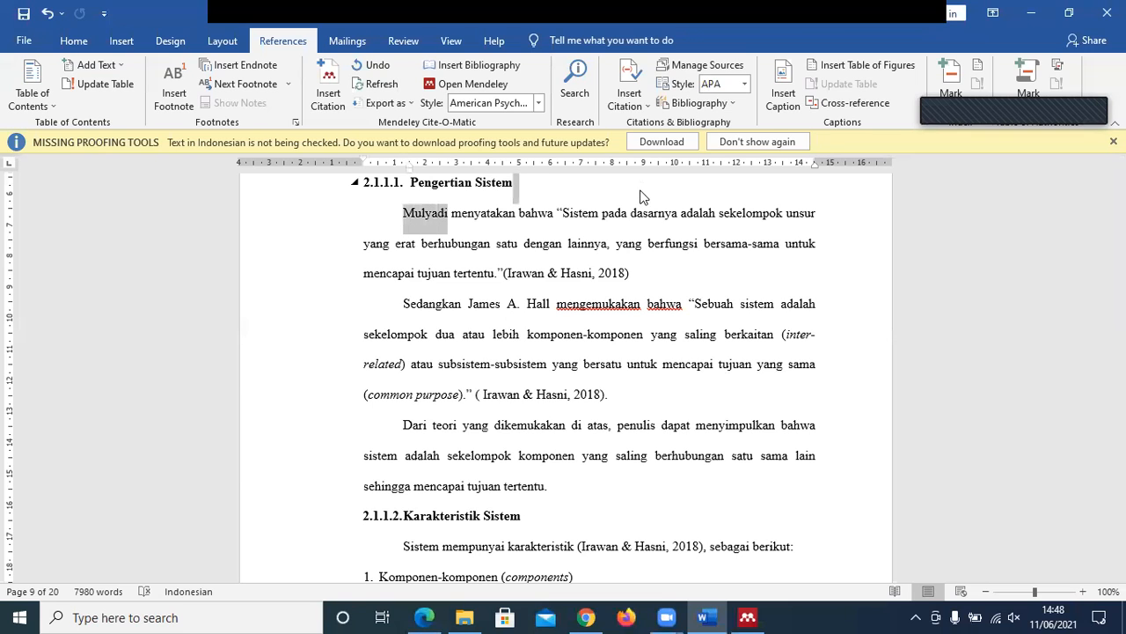
pyautogui.press('Right')
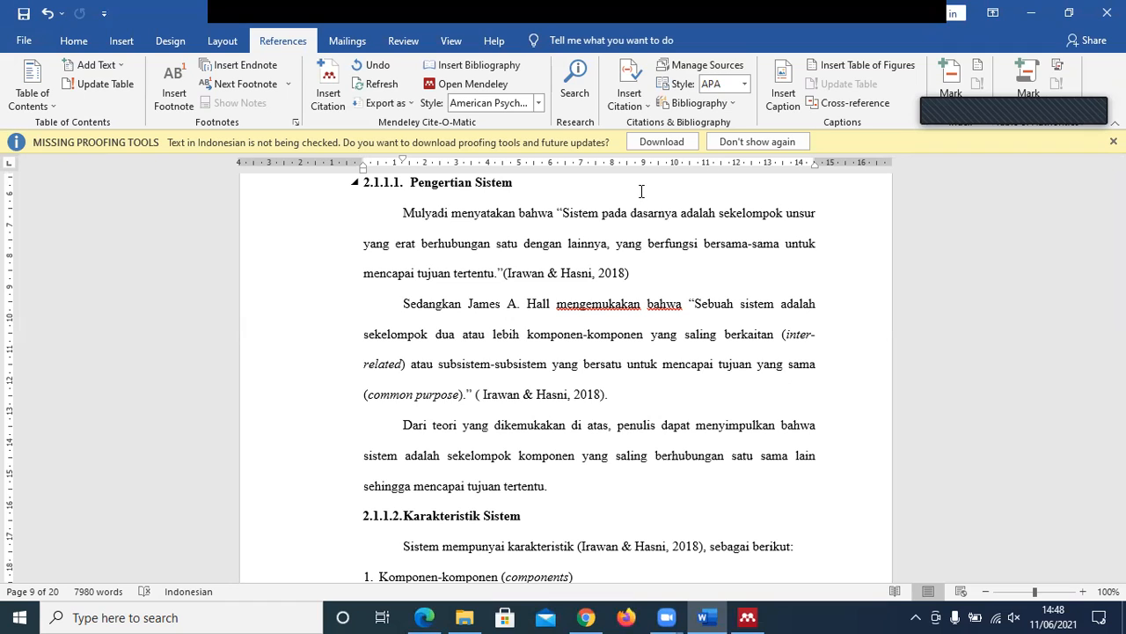
pyautogui.press('Left')
pyautogui.press('Left')
pyautogui.press('Left')
pyautogui.press('Left')
pyautogui.press('Left')
pyautogui.press('Left')
pyautogui.hotkey('shift', 'Right')
pyautogui.hotkey('shift', 'Right')
pyautogui.hotkey('shift', 'Right')
pyautogui.hotkey('shift', 'Right')
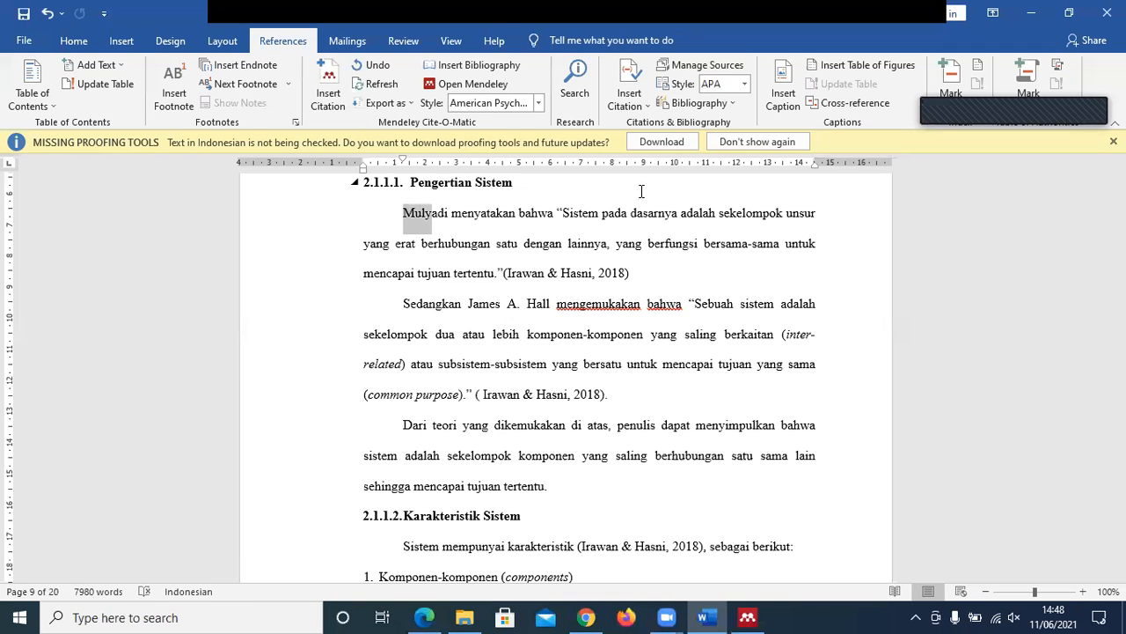
# - Switch to Mendeley Desktop and copy the author's name that introduces the definition in section 1.1 of the article
pyautogui.click(747, 617)
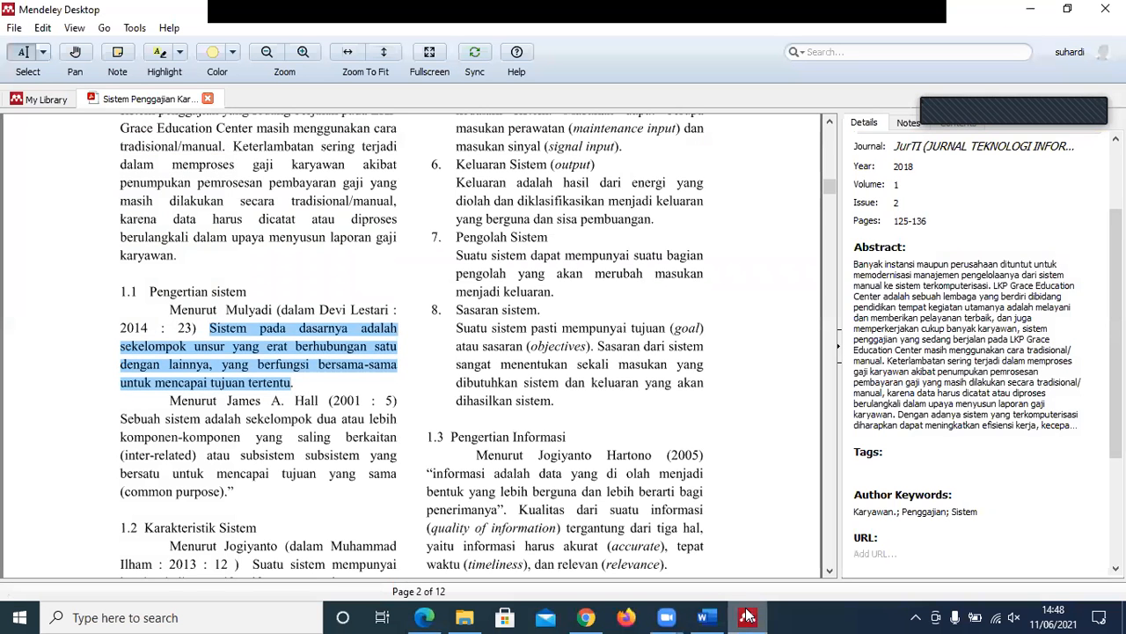
pyautogui.click(280, 310)
pyautogui.moveTo(170, 310); pyautogui.dragTo(294, 387)
pyautogui.rightClick(262, 362)
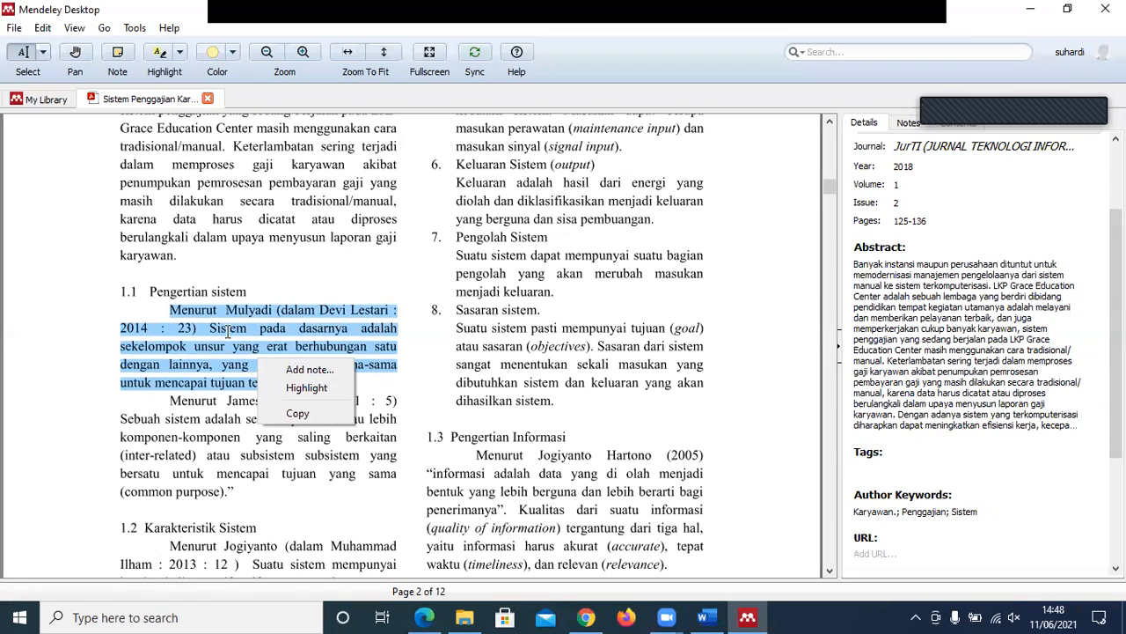
pyautogui.click(227, 331)
pyautogui.moveTo(275, 308); pyautogui.dragTo(227, 310)
pyautogui.rightClick(238, 315)
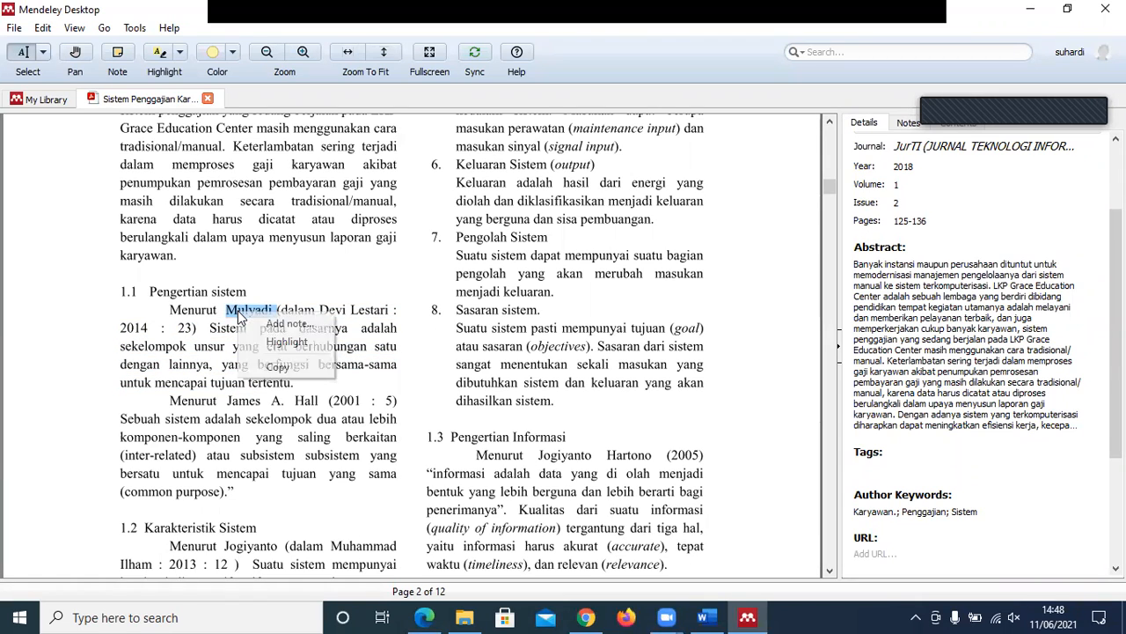
pyautogui.click(278, 366)
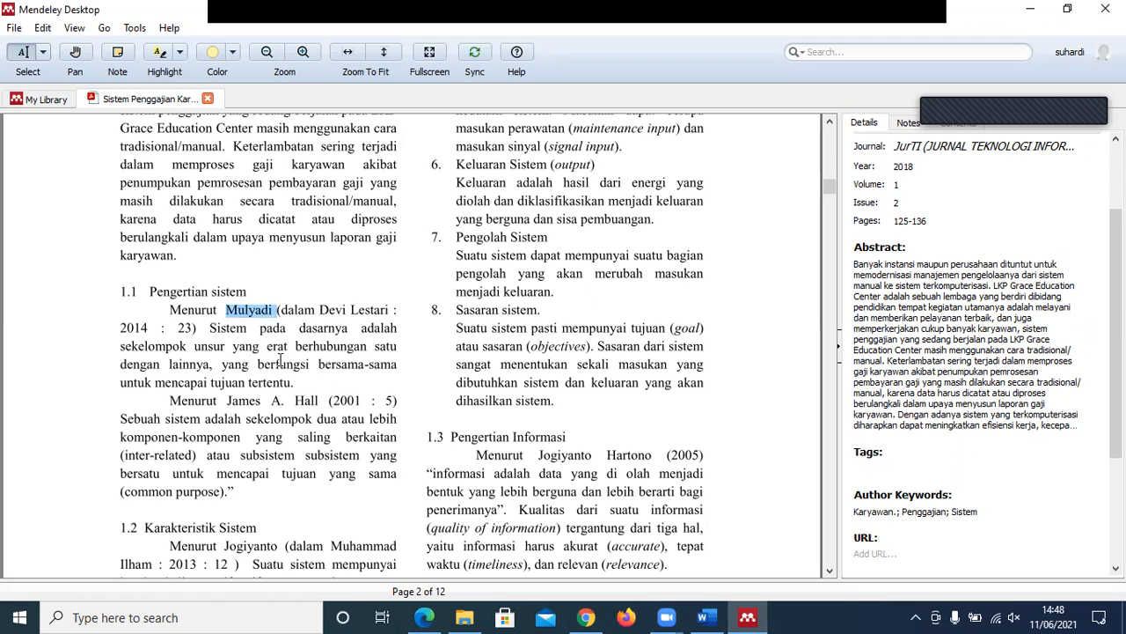
# - Switch to Google Scholar in Chrome and search for the copied author's name alone, without the word "(dalam"
pyautogui.click(588, 617)
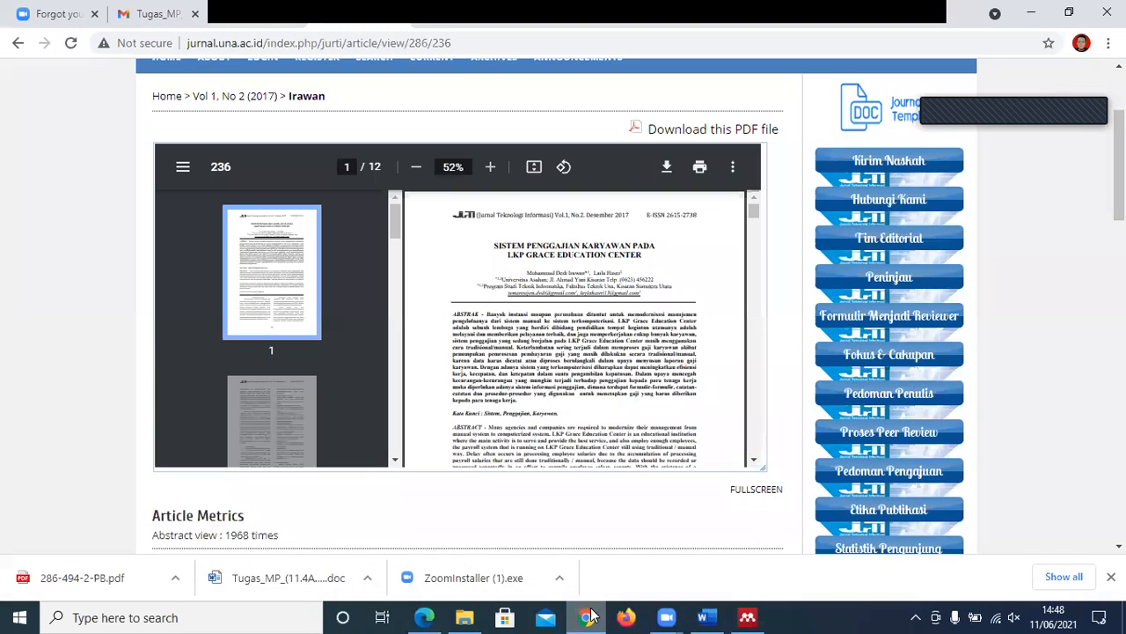
pyautogui.click(167, 11)
pyautogui.click(244, 12)
pyautogui.moveTo(369, 83); pyautogui.dragTo(203, 90)
pyautogui.press('BackSpace')
pyautogui.write('Mulyadi (dalam')
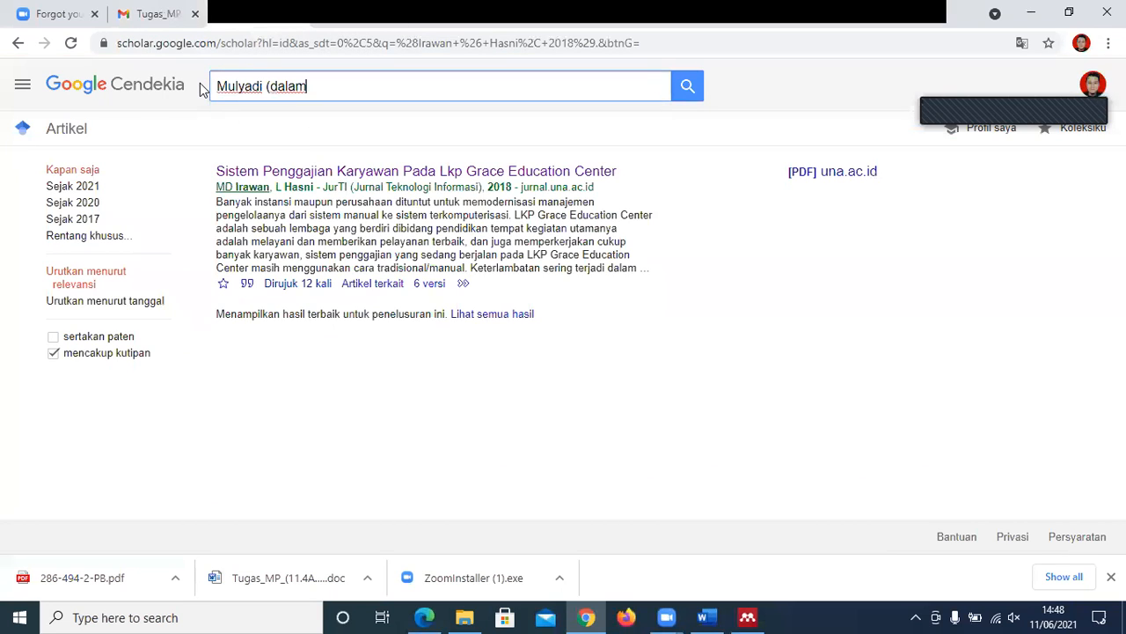
pyautogui.press('BackSpace')
pyautogui.press('BackSpace')
pyautogui.press('BackSpace')
pyautogui.press('BackSpace')
pyautogui.press('BackSpace')
pyautogui.press('BackSpace')
pyautogui.press('BackSpace')
pyautogui.press('Return')
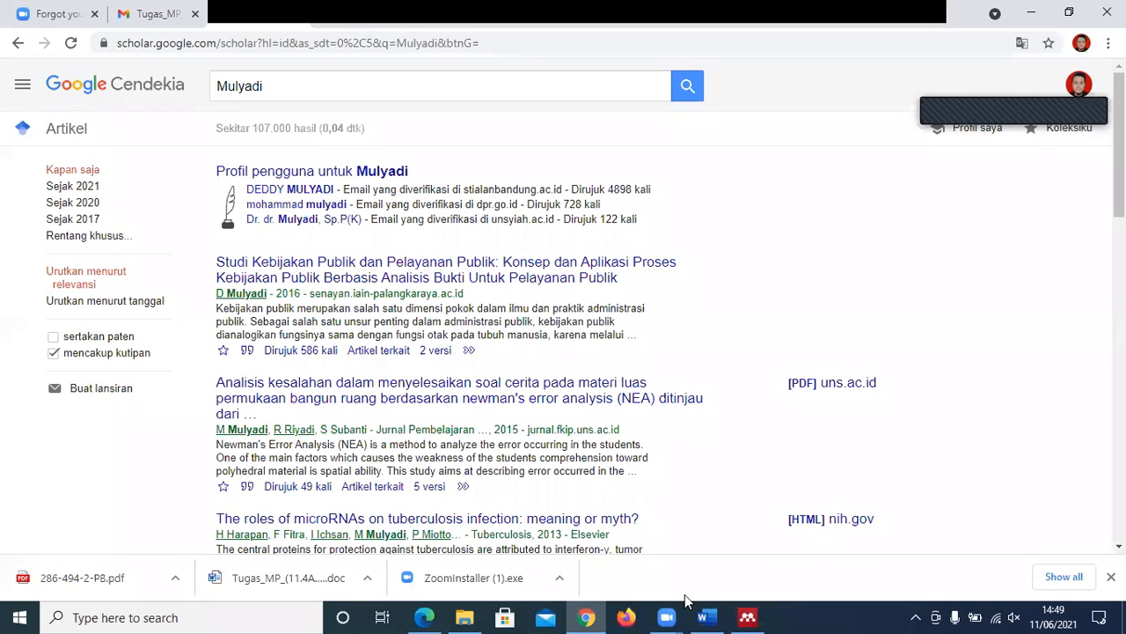
# - Return to Word and delete the word "bahwa" before the first quotation in section 2.1.1.1
pyautogui.click(705, 616)
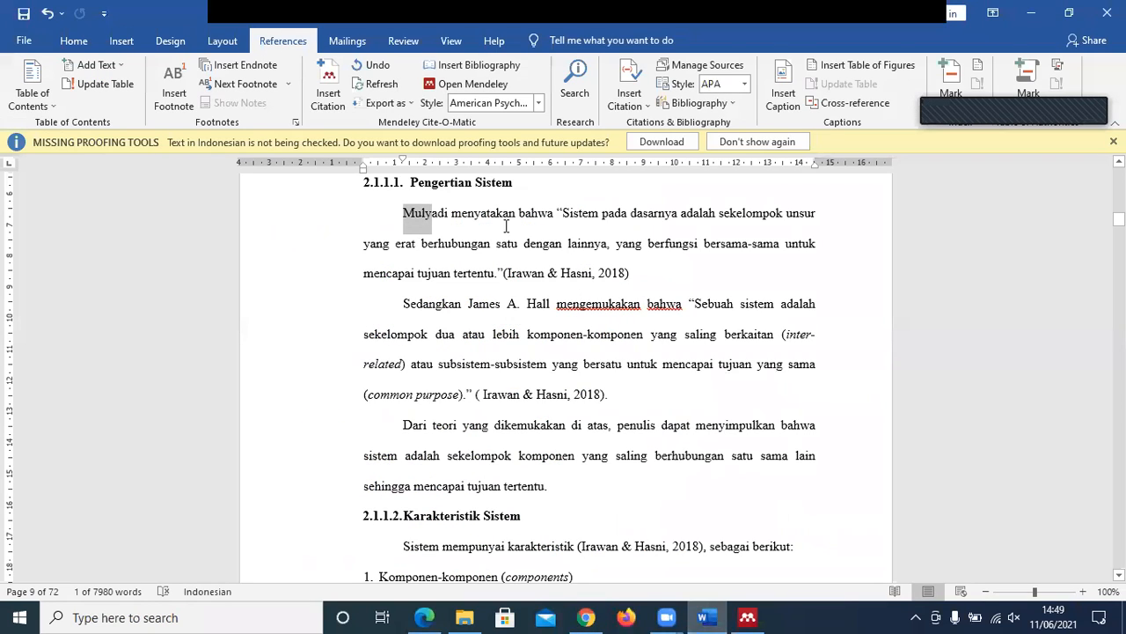
pyautogui.click(470, 214)
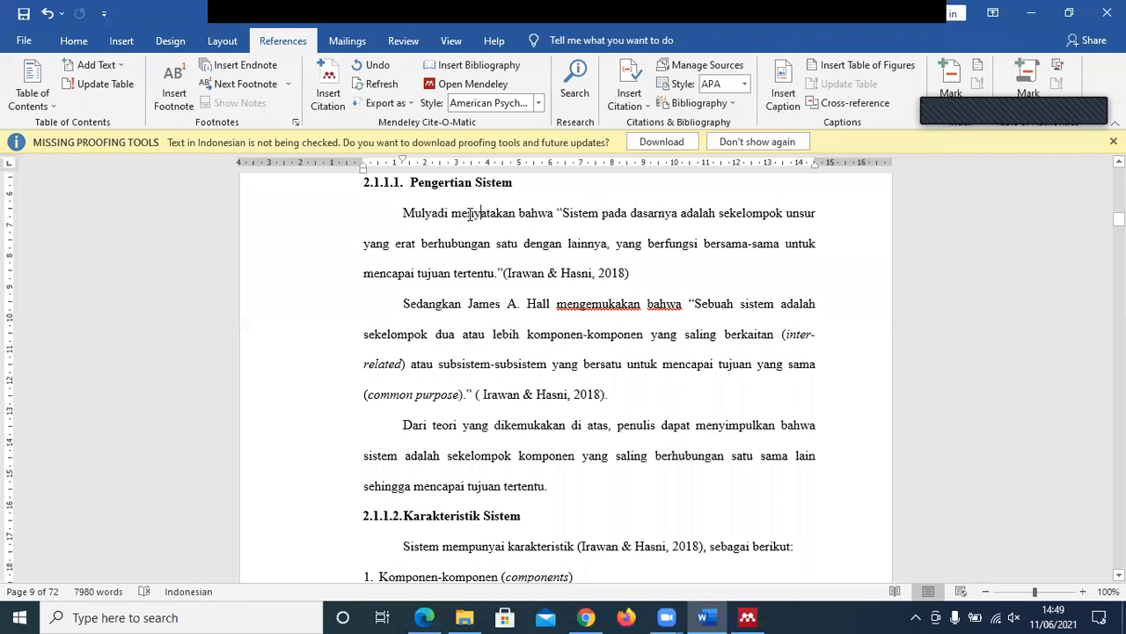
pyautogui.press('Right')
pyautogui.press('Delete')
pyautogui.press('Delete')
pyautogui.press('Delete')
pyautogui.press('Delete')
pyautogui.press('Delete')
pyautogui.press('Delete')
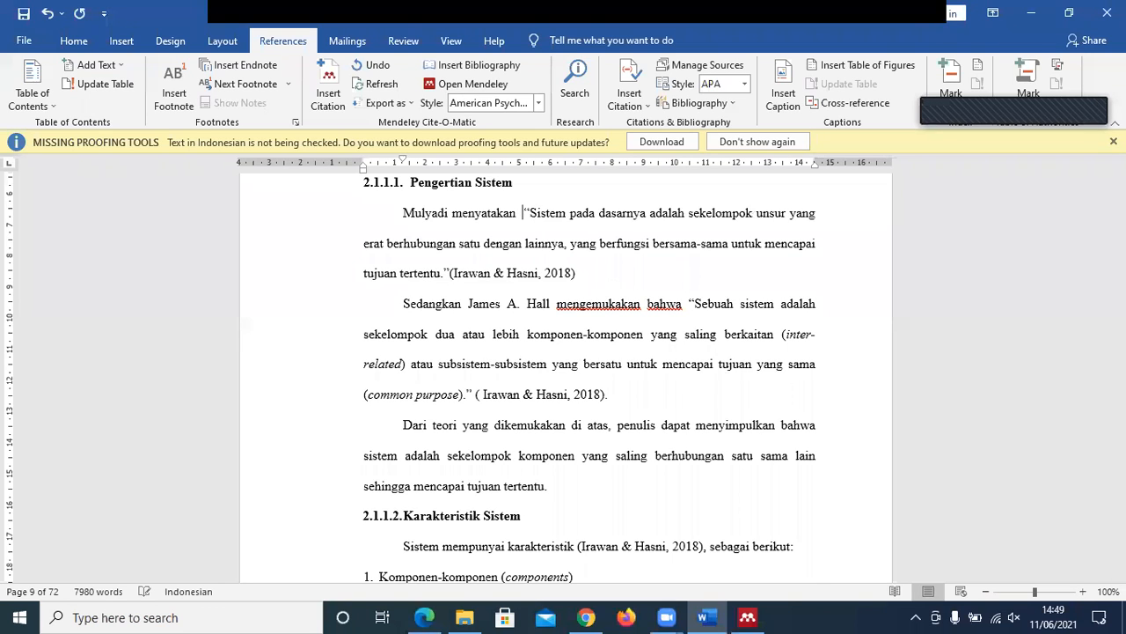
pyautogui.press('Down')
pyautogui.press('Down')
pyautogui.press('Down')
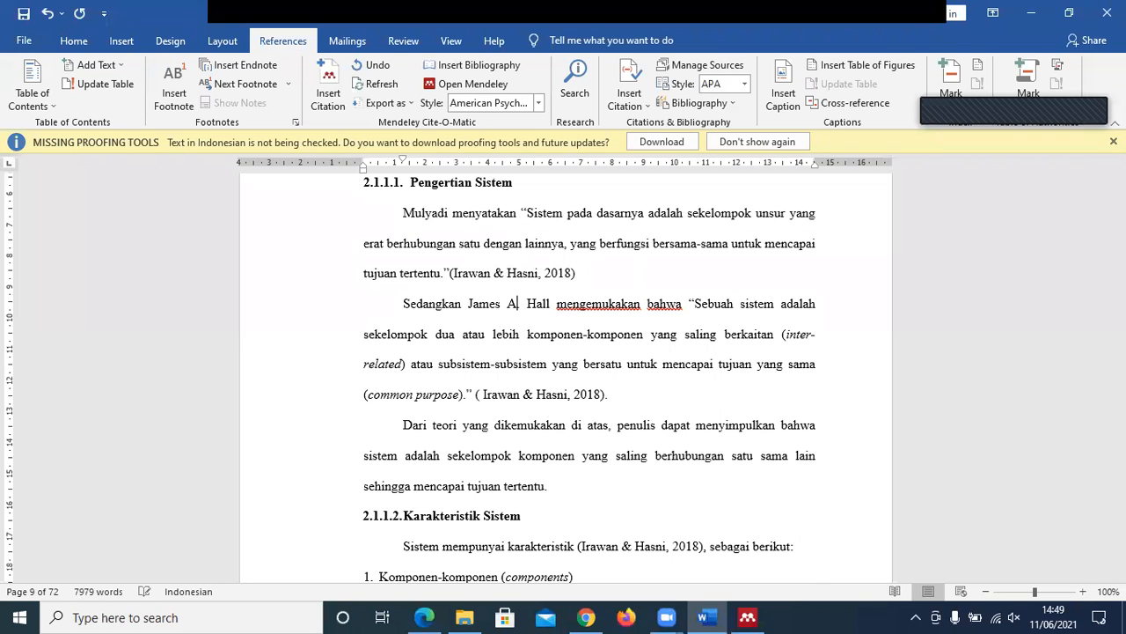
pyautogui.press('Up')
pyautogui.press('Up')
pyautogui.press('Down')
pyautogui.press('Right')
pyautogui.press('Right')
pyautogui.press('Right')
pyautogui.press('Right')
pyautogui.click(786, 334)
pyautogui.click(522, 516)
pyautogui.click(800, 425)
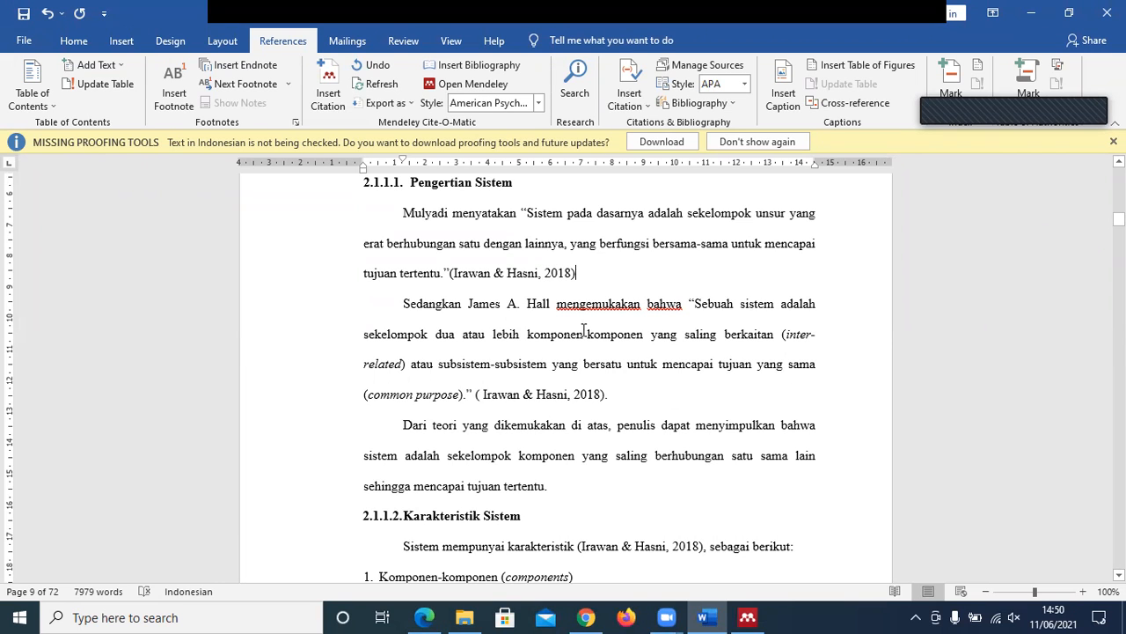
# - Dismiss the proofing tools notice and delete the closing quotation mark and manually typed citation after "(common purpose)." in the second quotation
pyautogui.click(614, 394)
pyautogui.click(1113, 141)
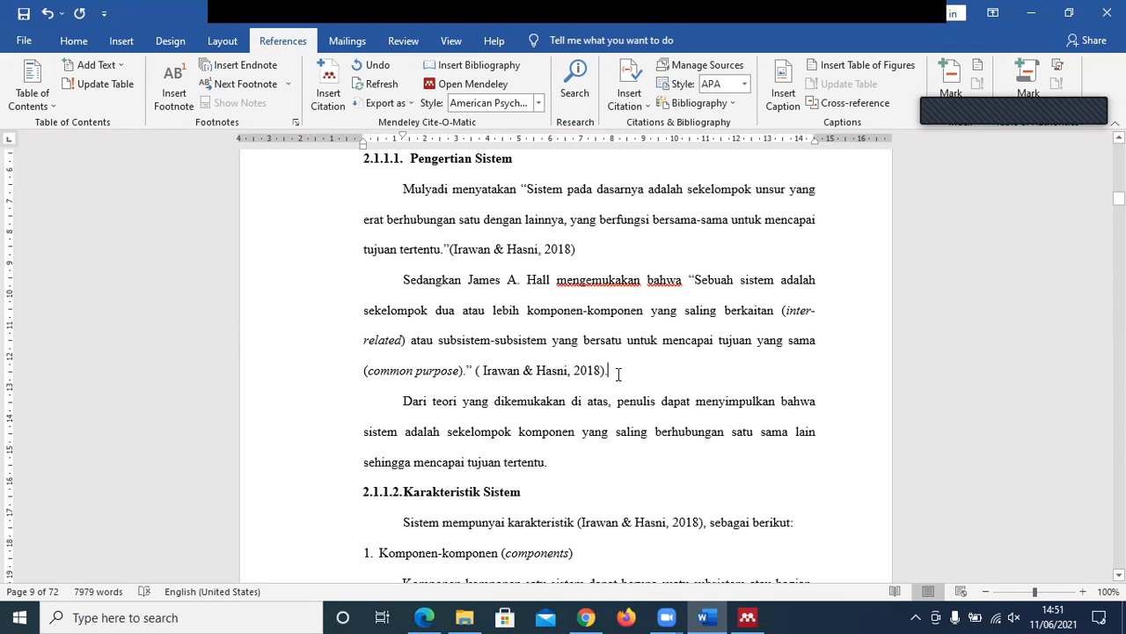
pyautogui.press('BackSpace')
pyautogui.press('BackSpace')
pyautogui.press('BackSpace')
pyautogui.press('BackSpace')
pyautogui.press('BackSpace')
pyautogui.press('BackSpace')
pyautogui.press('BackSpace')
pyautogui.press('BackSpace')
pyautogui.press('BackSpace')
pyautogui.press('BackSpace')
pyautogui.press('BackSpace')
pyautogui.press('BackSpace')
pyautogui.press('BackSpace')
pyautogui.press('BackSpace')
pyautogui.press('BackSpace')
pyautogui.press('BackSpace')
pyautogui.press('BackSpace')
pyautogui.press('BackSpace')
pyautogui.press('BackSpace')
pyautogui.press('BackSpace')
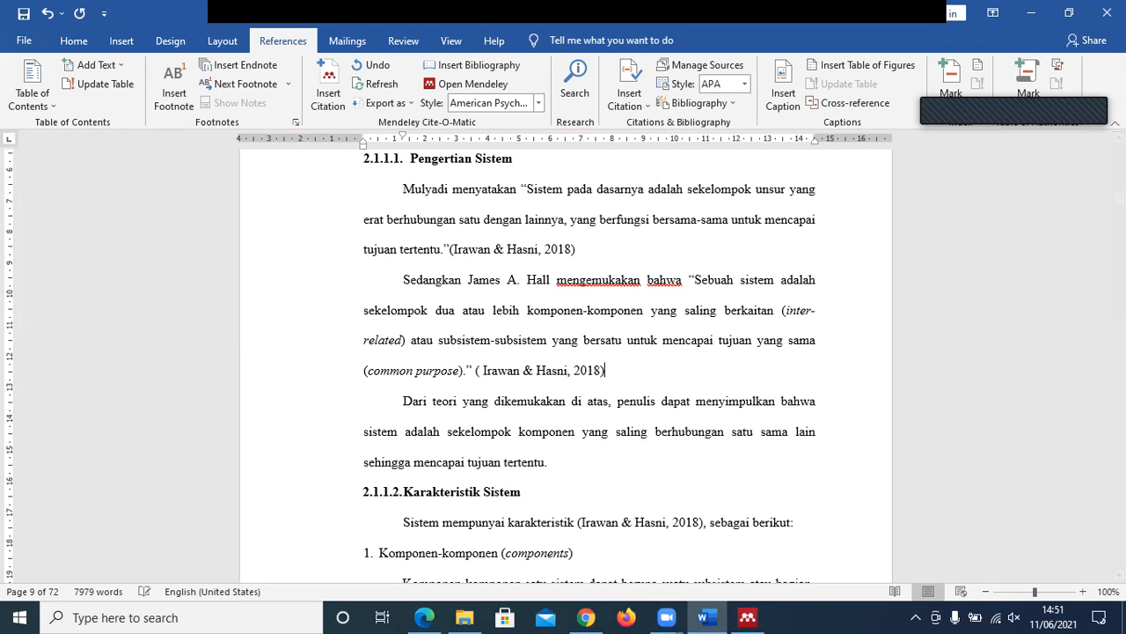
pyautogui.write('o')
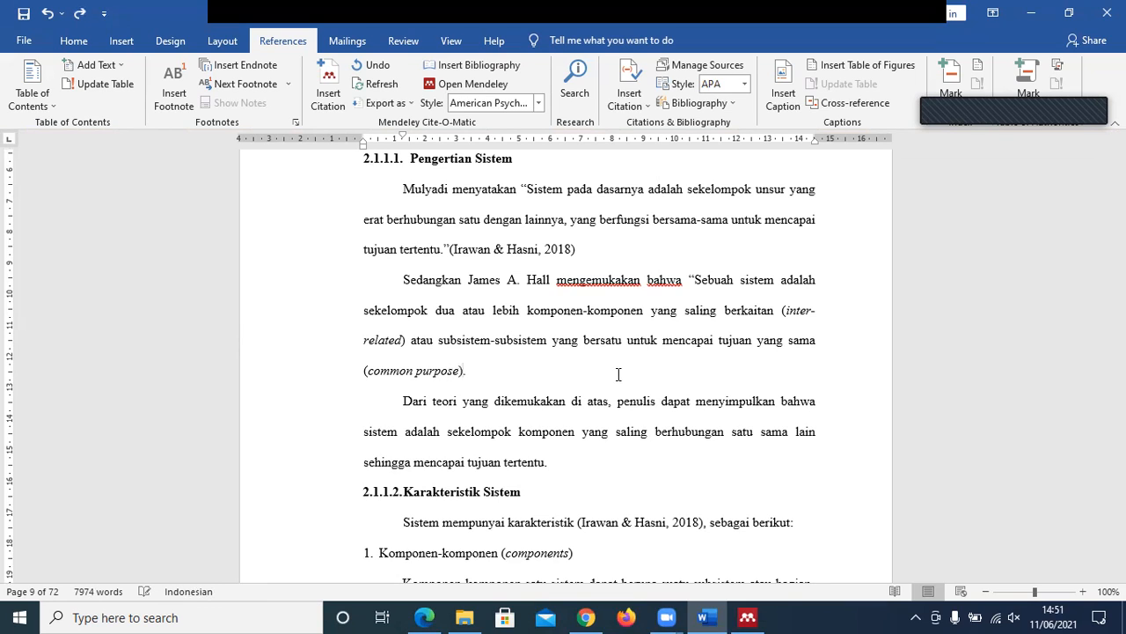
# - Copy the second quoted definition, from "Sebuah sistem adalah" through "(common purpose)"
pyautogui.click(714, 310)
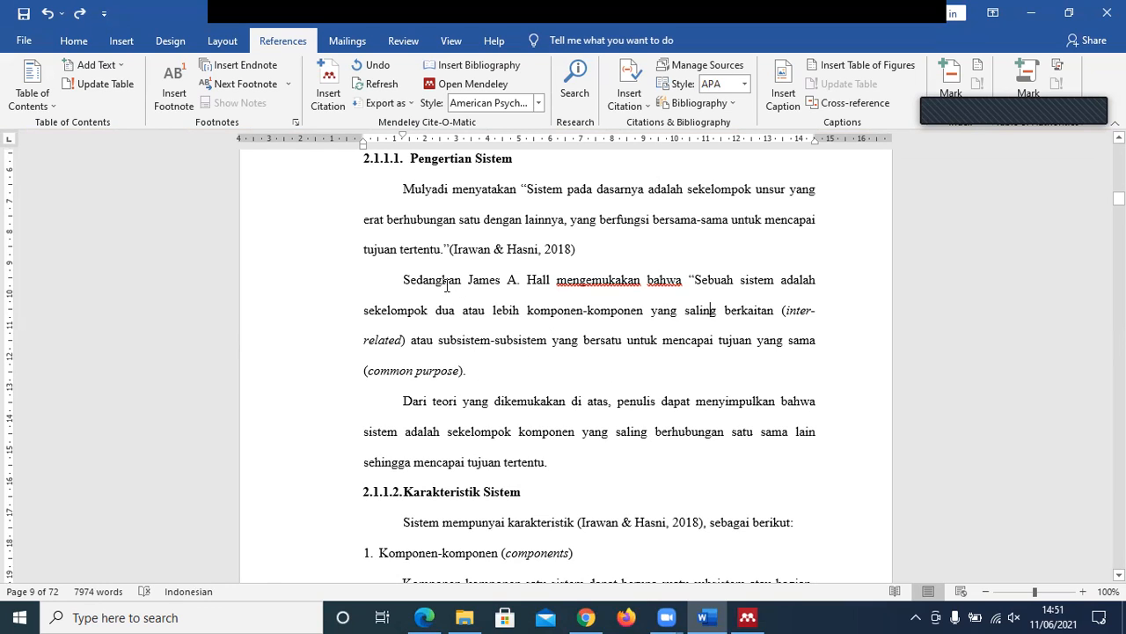
pyautogui.moveTo(695, 279); pyautogui.dragTo(463, 371)
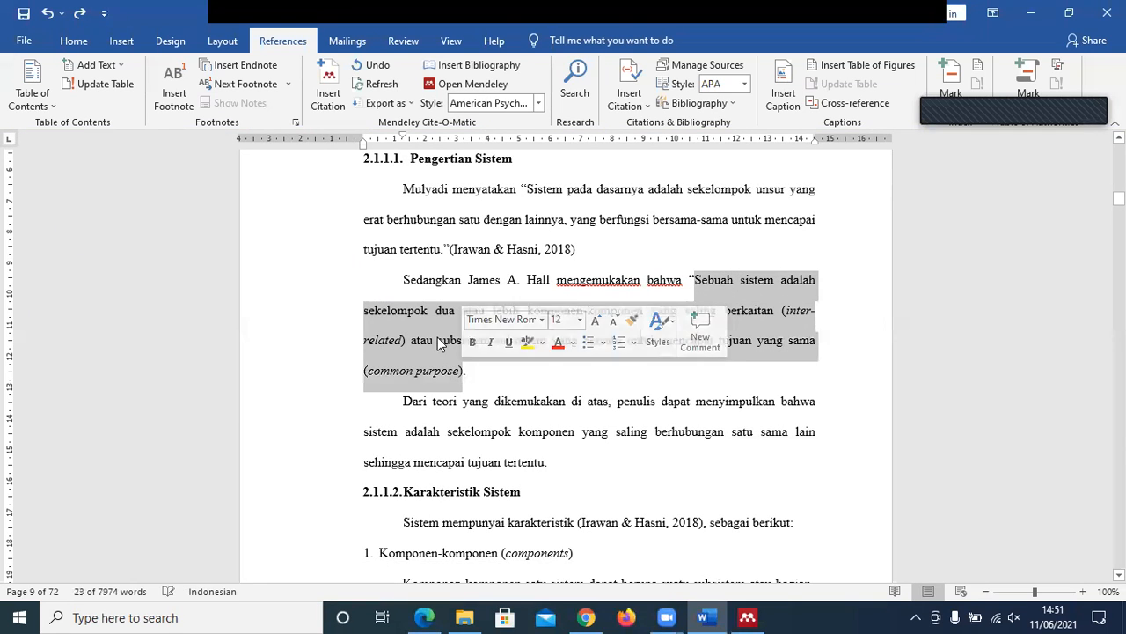
pyautogui.rightClick(437, 337)
pyautogui.click(476, 369)
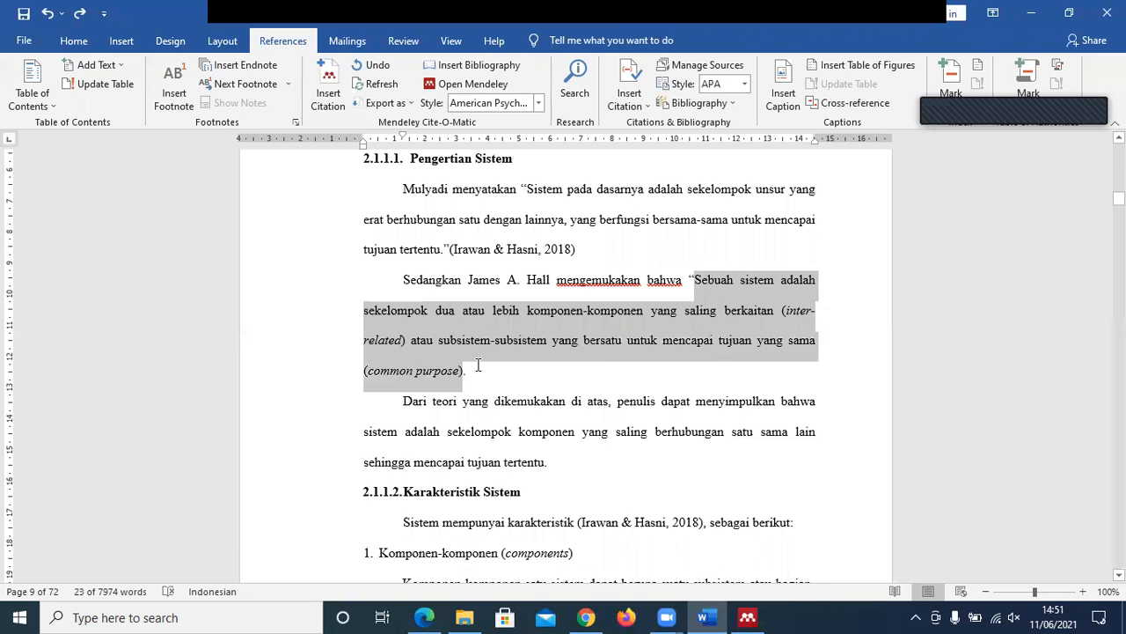
# - Switch to Google Scholar and search for the copied definition in place of the author's name
pyautogui.click(585, 617)
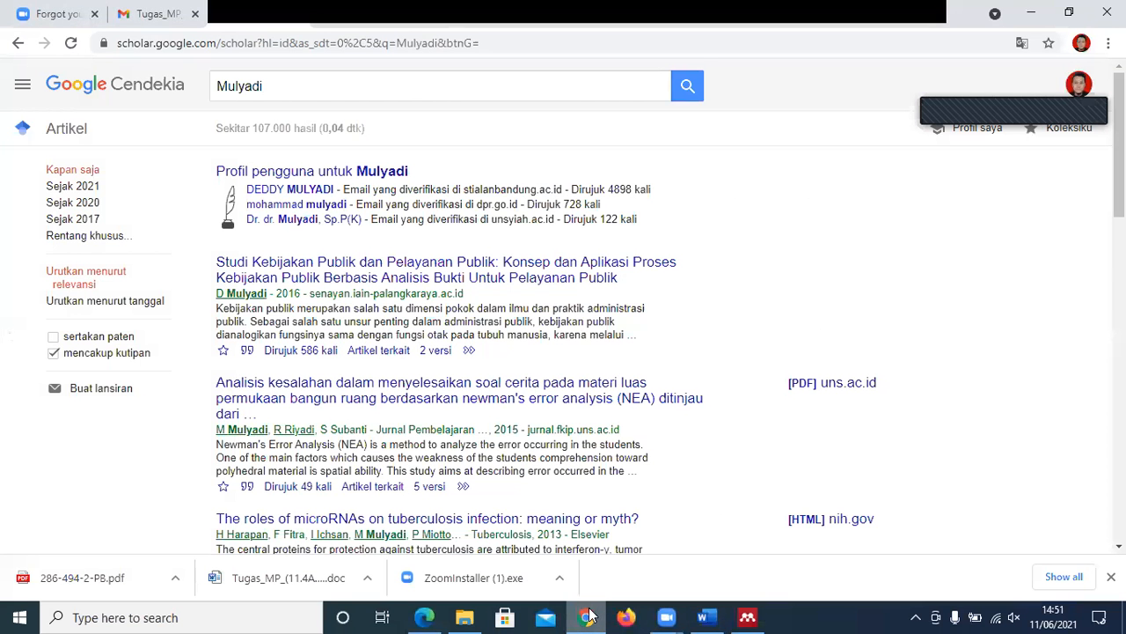
pyautogui.moveTo(269, 85); pyautogui.dragTo(196, 88)
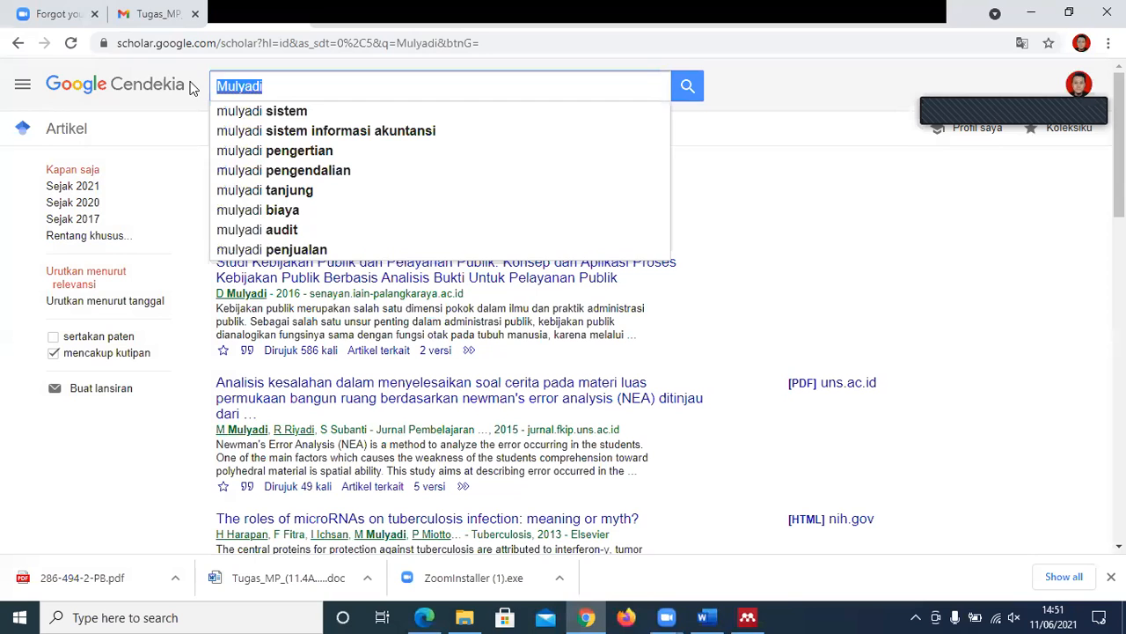
pyautogui.hotkey('ctrl', 'v')
pyautogui.press('Return')
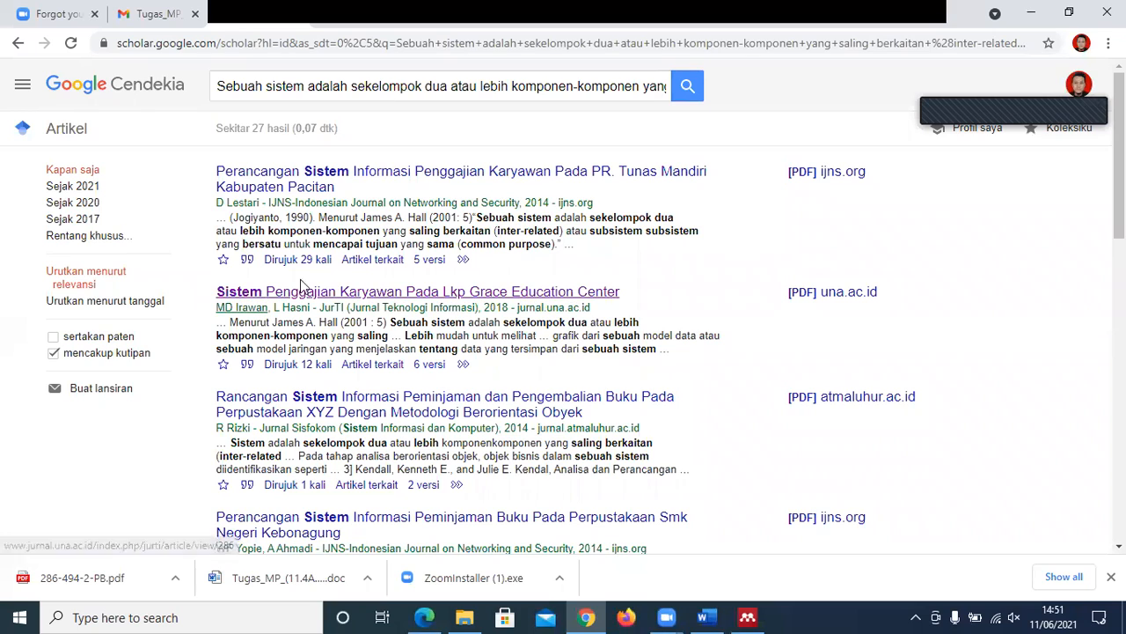
# - Download the RefMan citation of "Perancangan Sistem Informasi Penggajian Karyawan Pada PR. Tunas Mandiri Kabupaten Pacitan" and show scholar.ris in its folder
pyautogui.click(247, 260)
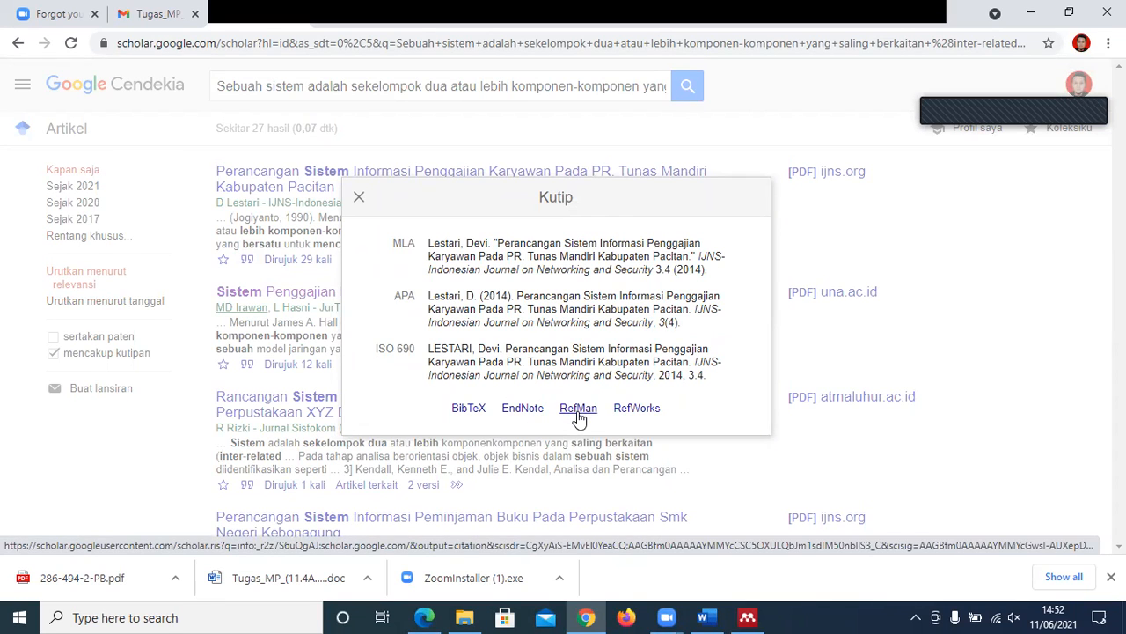
pyautogui.click(579, 409)
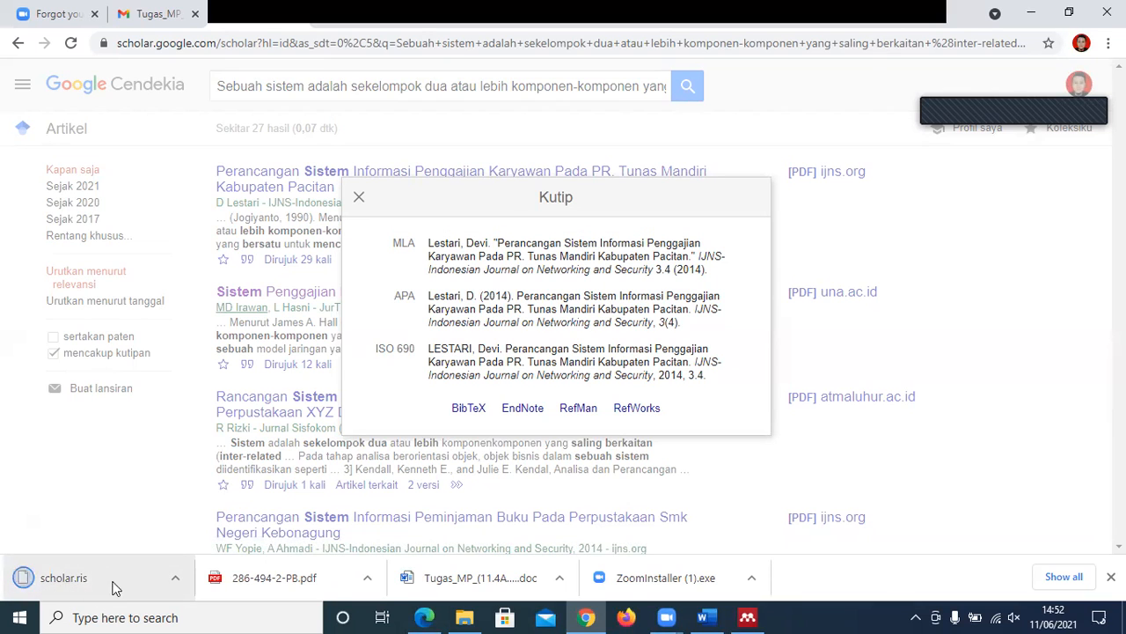
pyautogui.click(176, 578)
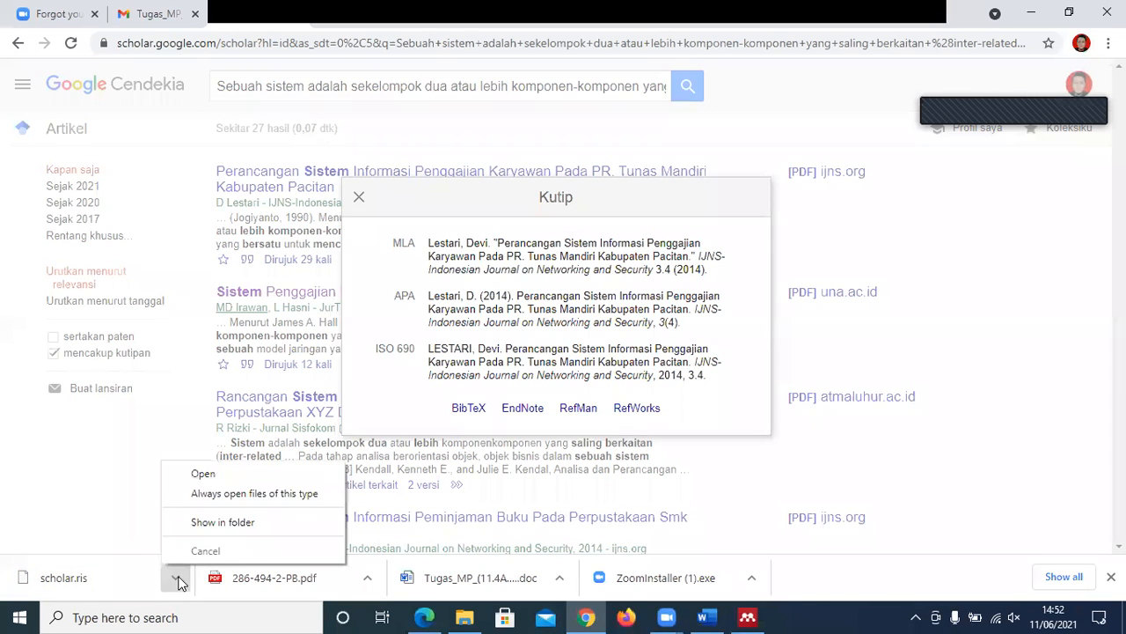
pyautogui.click(223, 523)
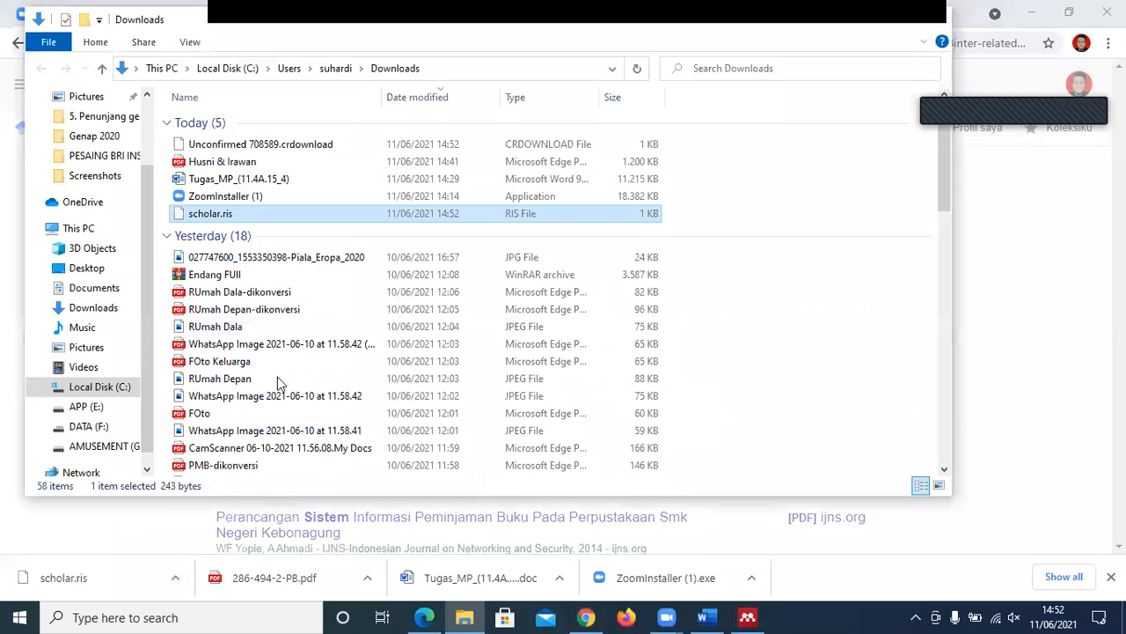
# - Check the author in the open Google Scholar citation and rename scholar.ris with the author's surname, keeping the .ris extension
pyautogui.click(226, 217)
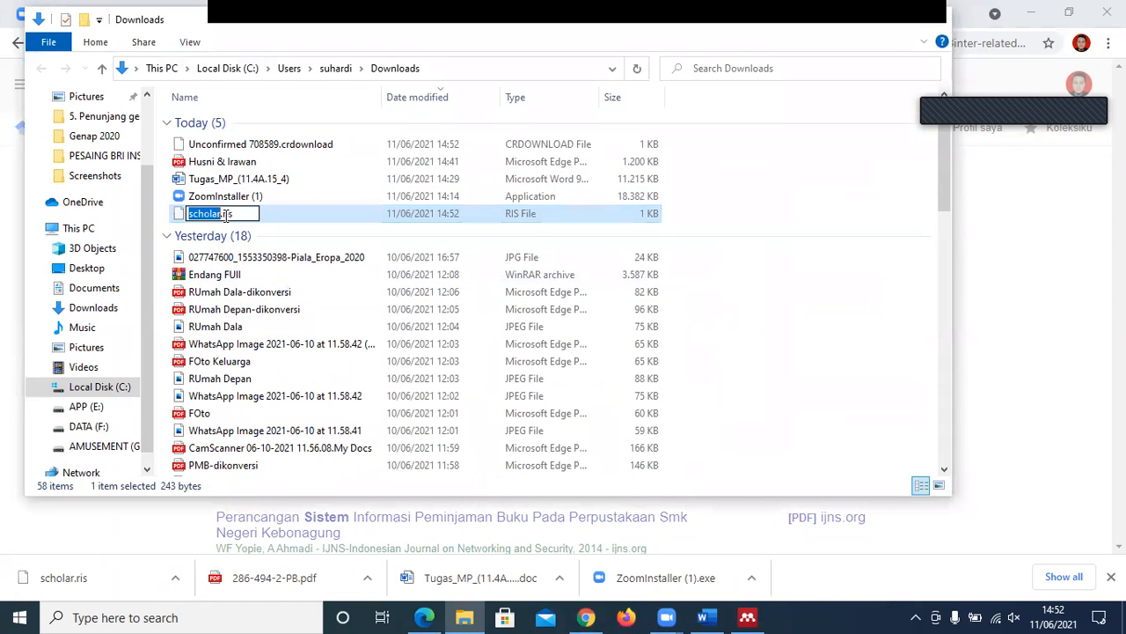
pyautogui.click(586, 616)
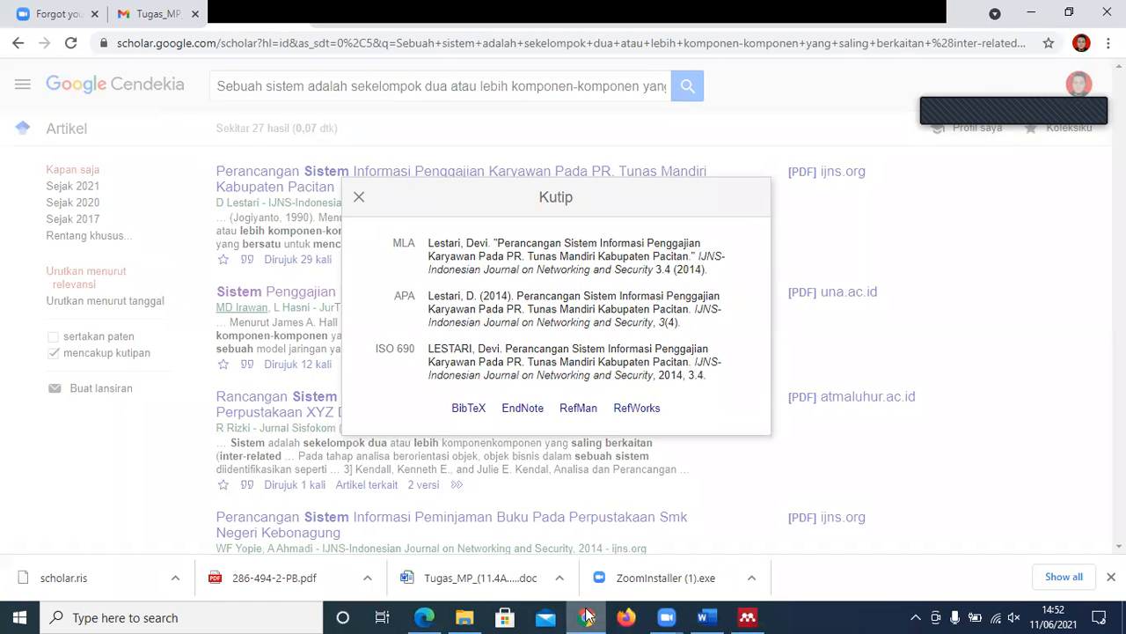
pyautogui.click(586, 617)
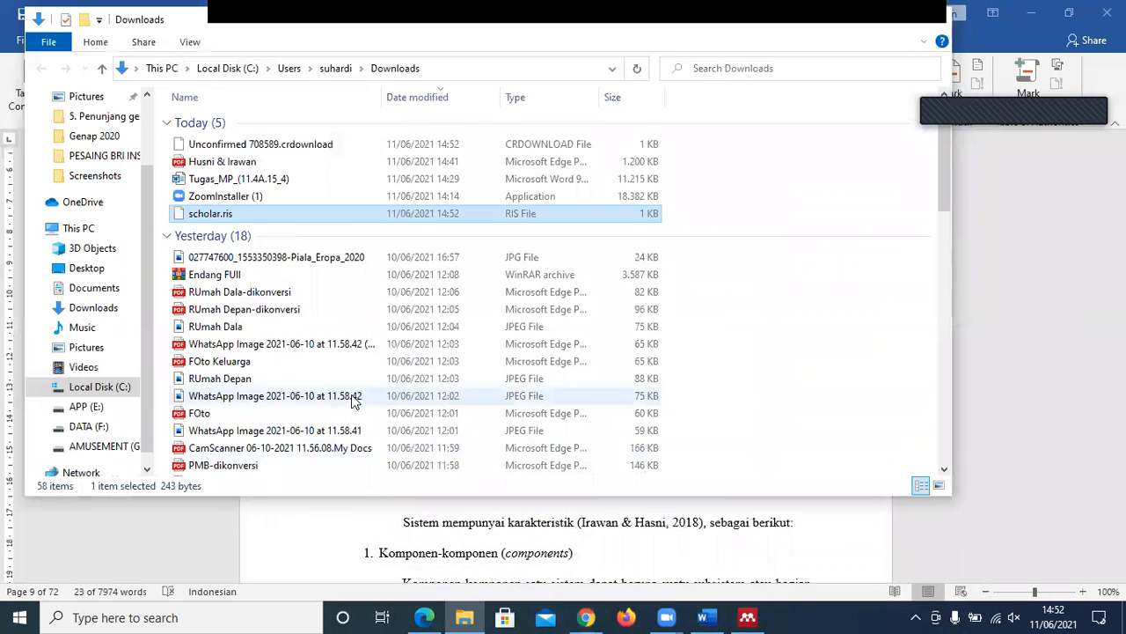
pyautogui.click(226, 215)
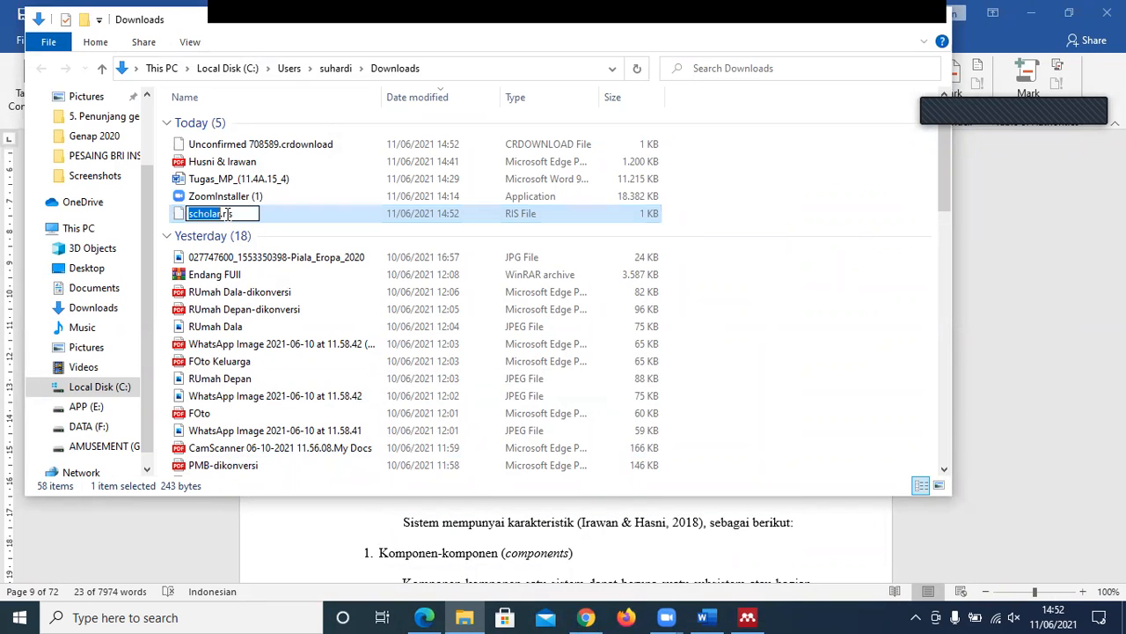
pyautogui.write('Lestari')
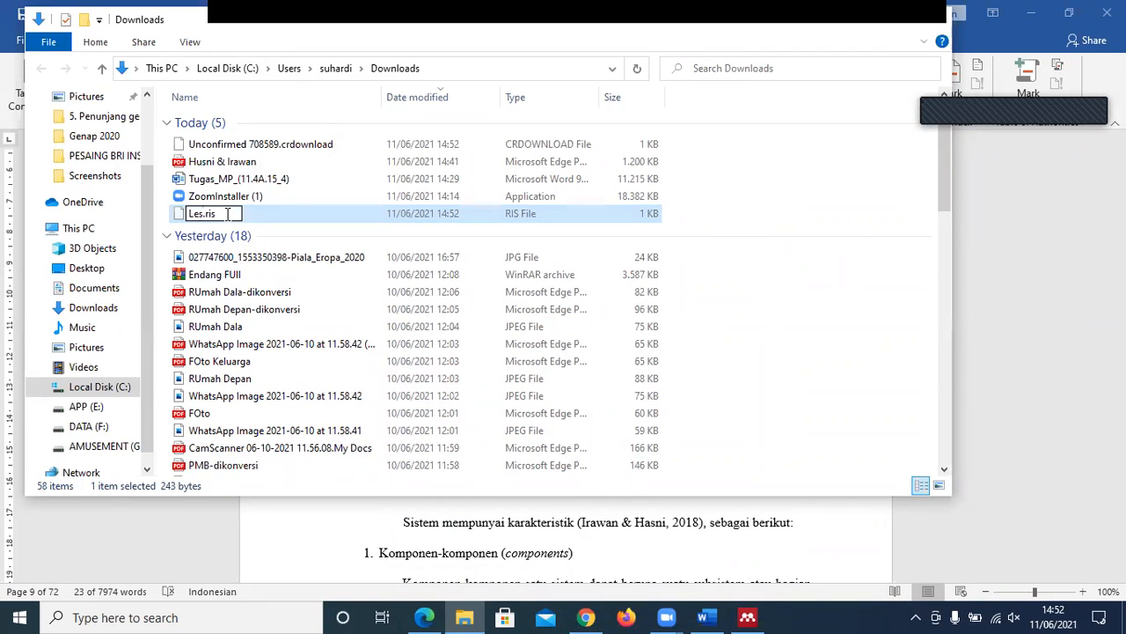
pyautogui.write('.ris')
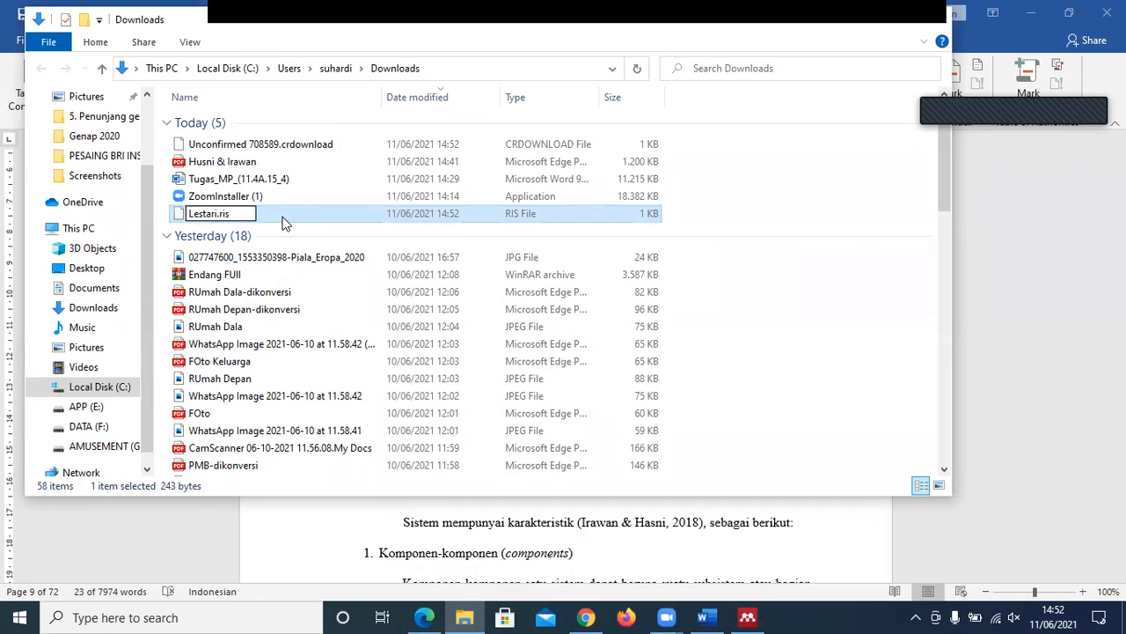
pyautogui.press('Return')
# - Switch to Mendeley Desktop, close the open paper and import the renamed RIS file from Downloads into All Documents
pyautogui.click(747, 617)
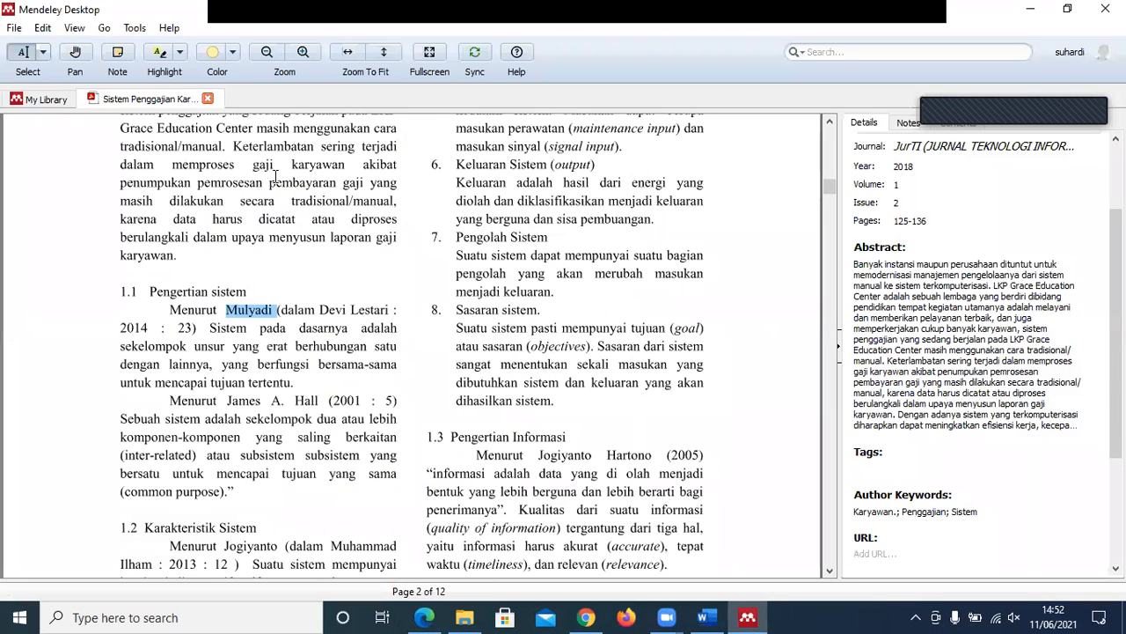
pyautogui.click(209, 101)
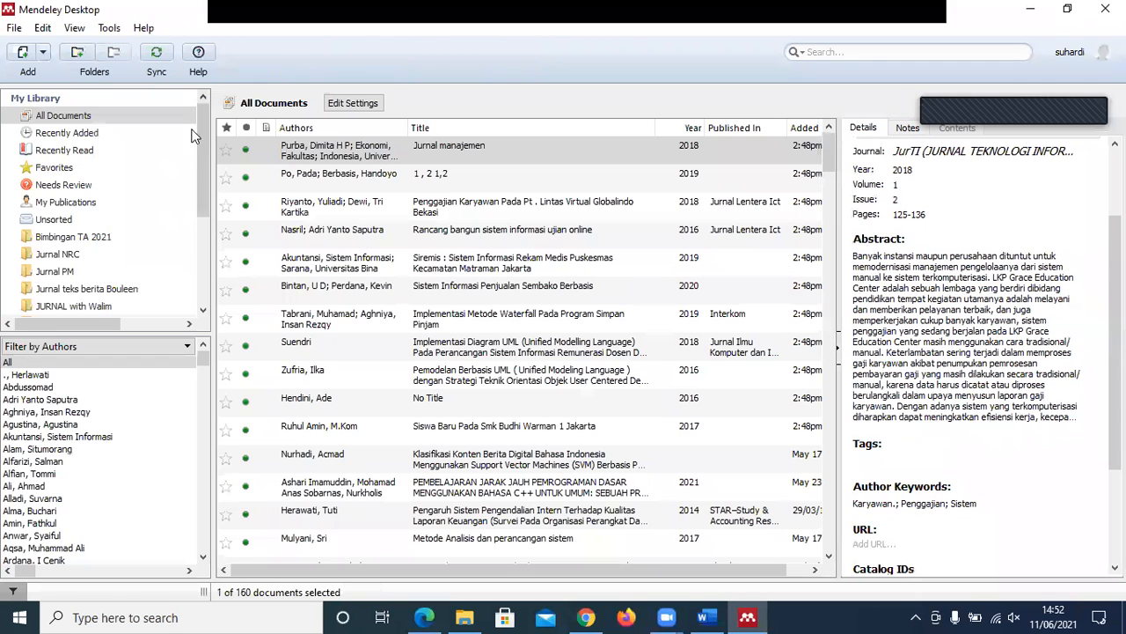
pyautogui.click(19, 32)
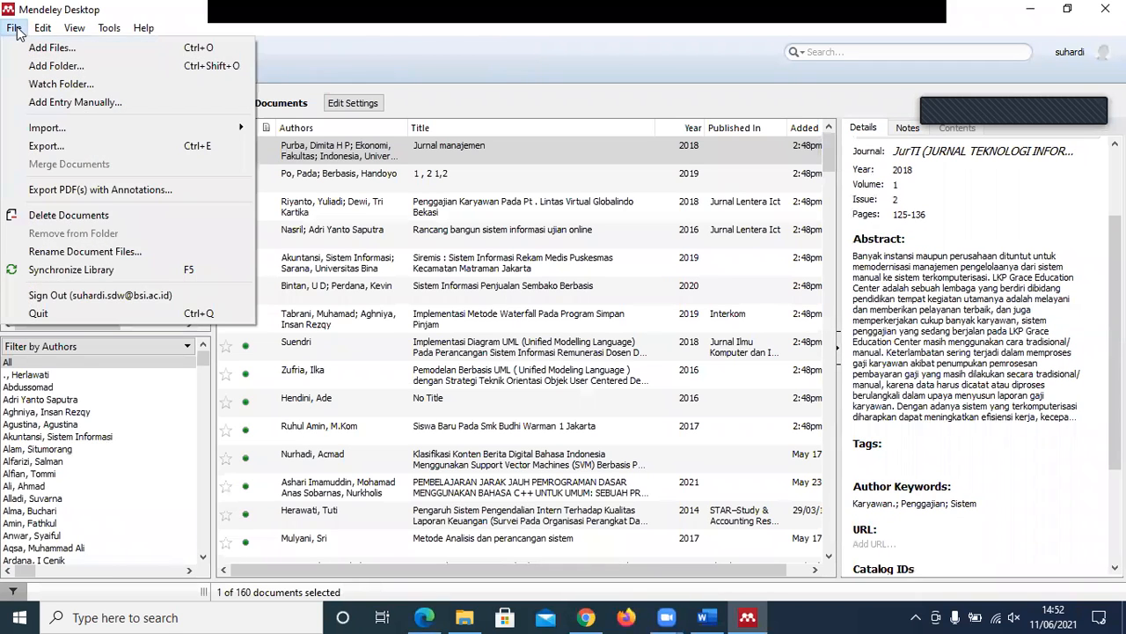
pyautogui.moveTo(42, 27)
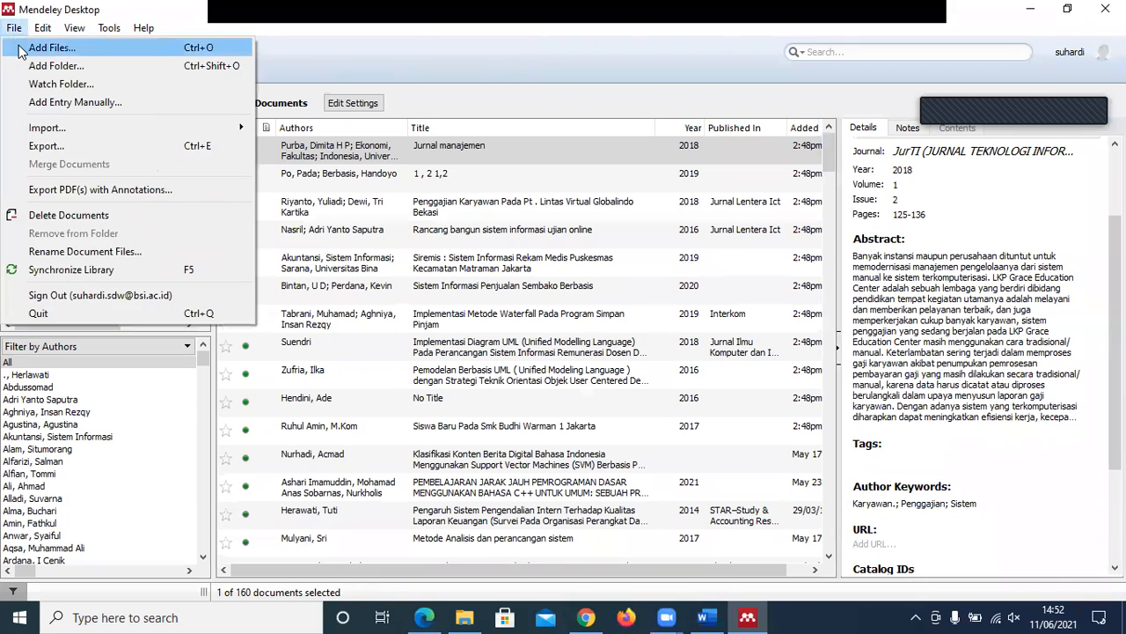
pyautogui.click(26, 48)
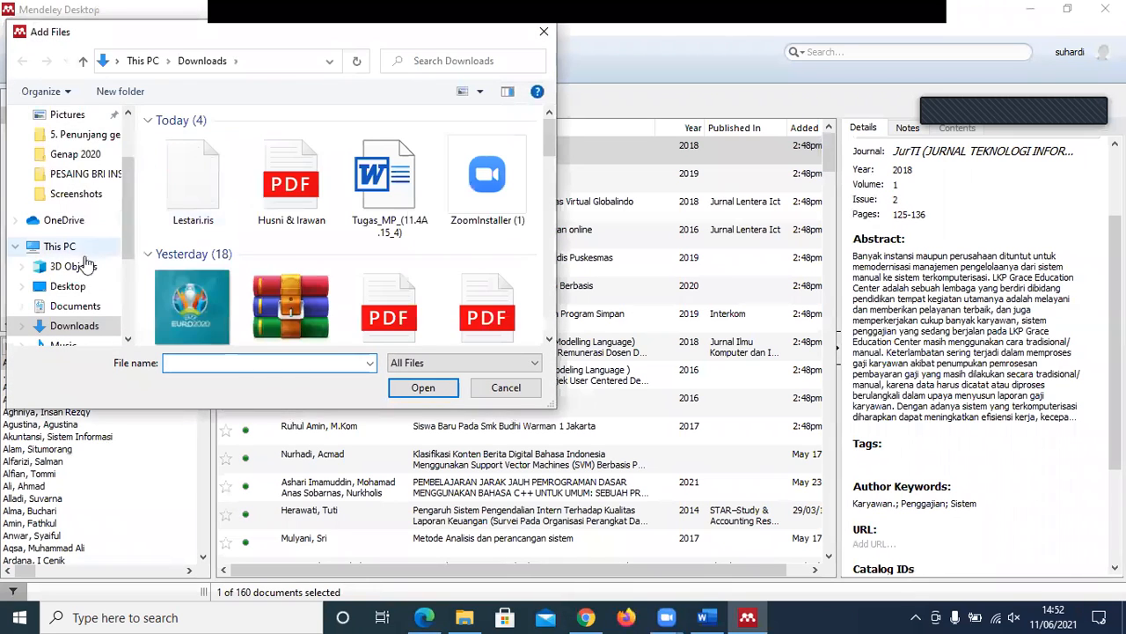
pyautogui.click(198, 185)
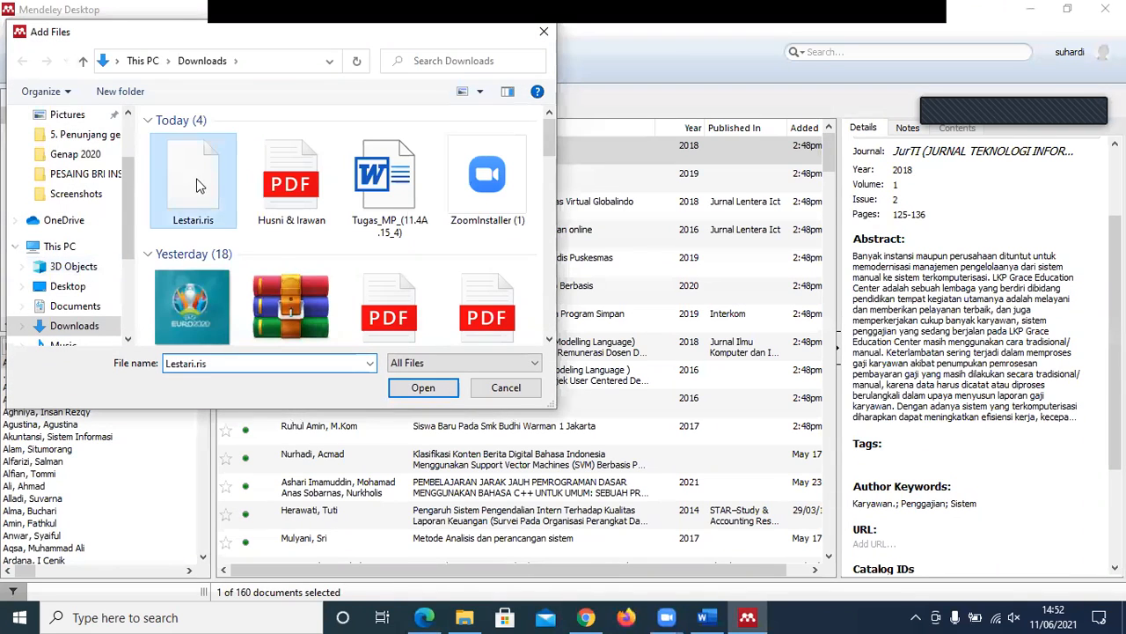
pyautogui.click(431, 389)
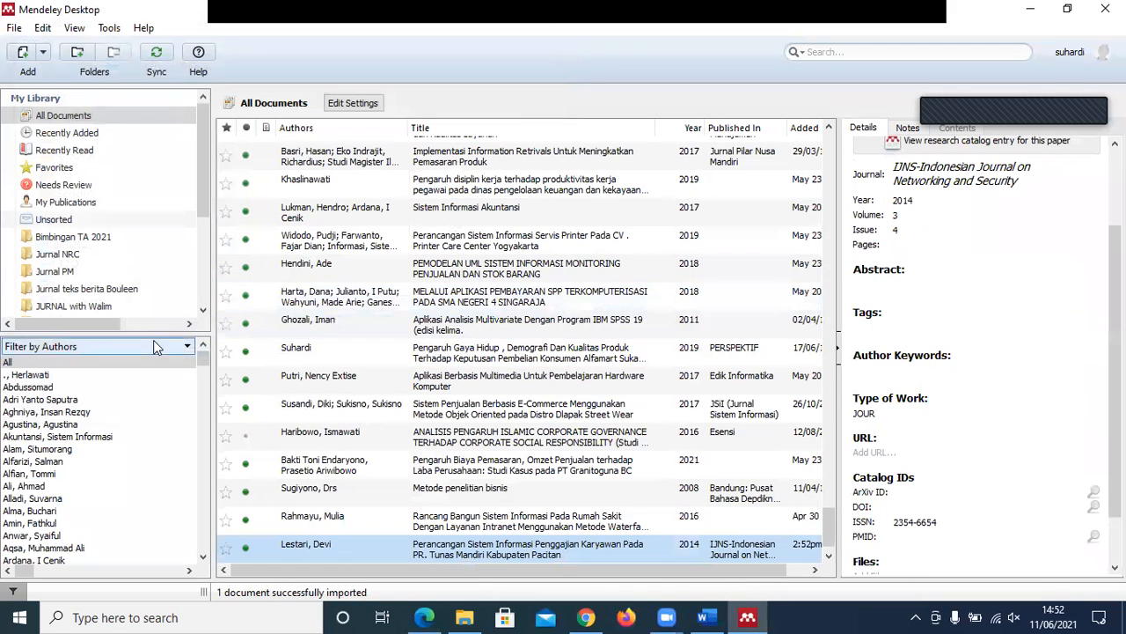
# - Open the KKP folder in My Library
pyautogui.moveTo(201, 188); pyautogui.dragTo(129, 242)
pyautogui.click(95, 220)
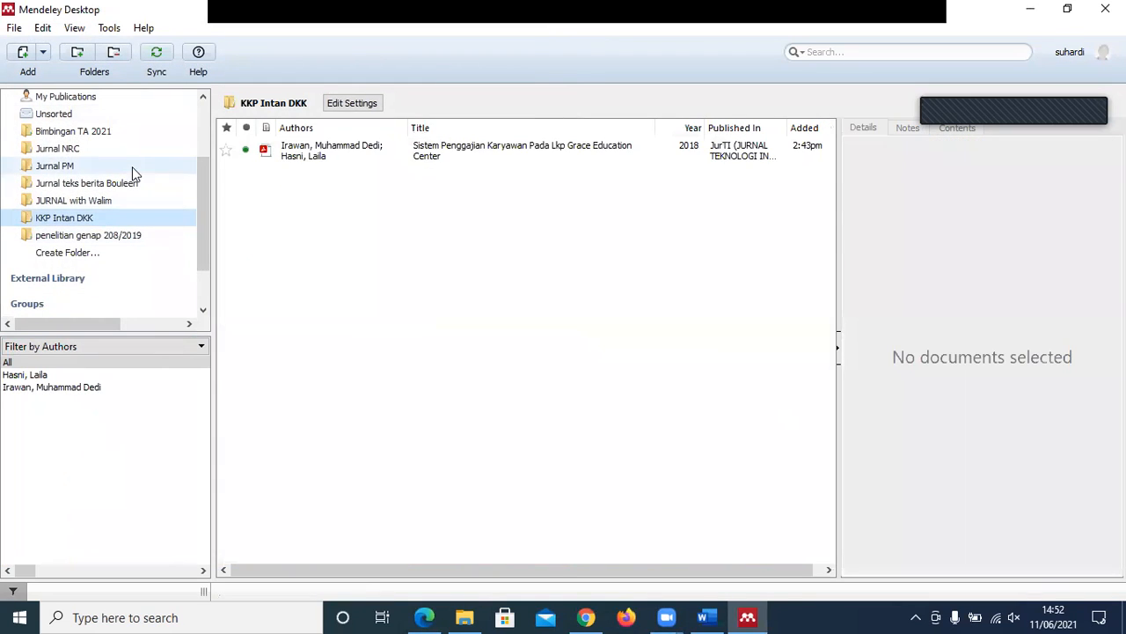
pyautogui.click(43, 52)
pyautogui.click(51, 76)
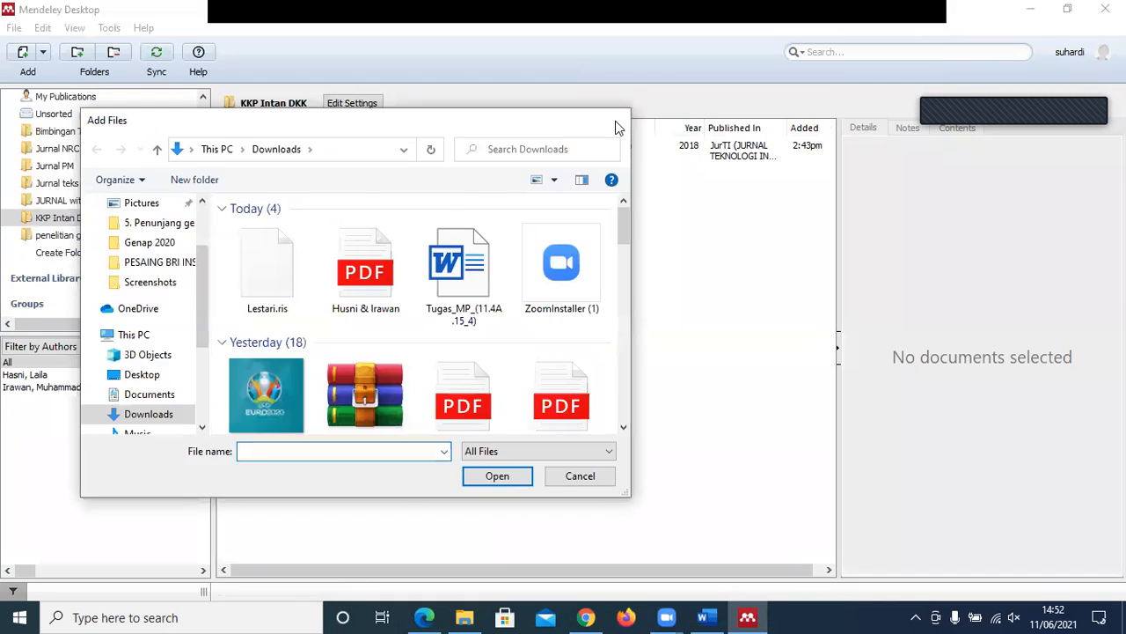
pyautogui.click(617, 122)
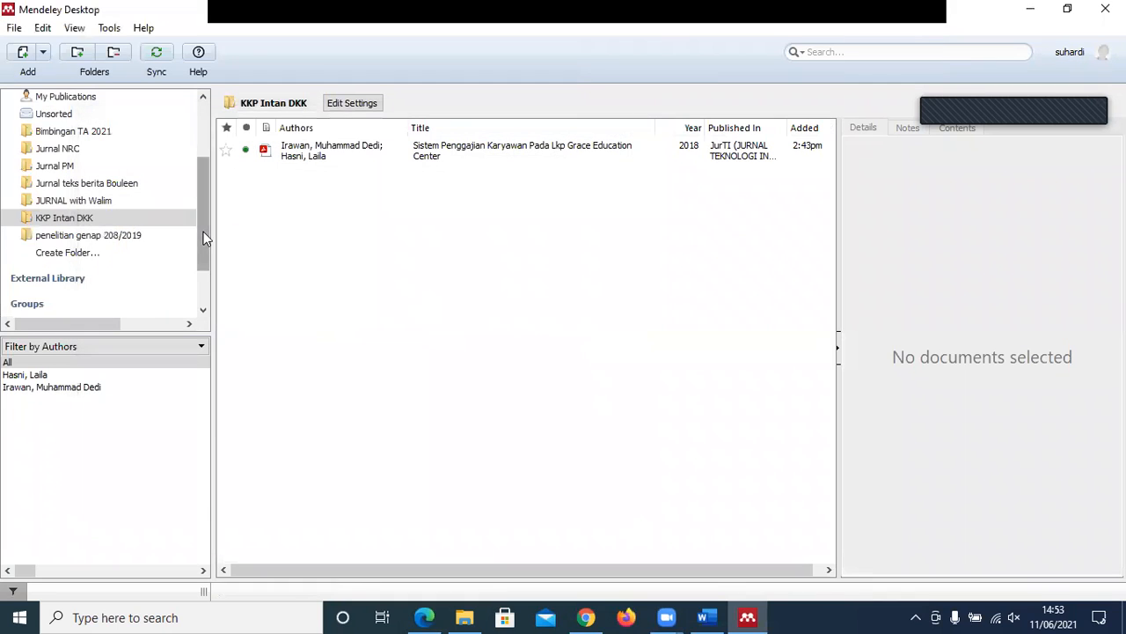
pyautogui.click(72, 222)
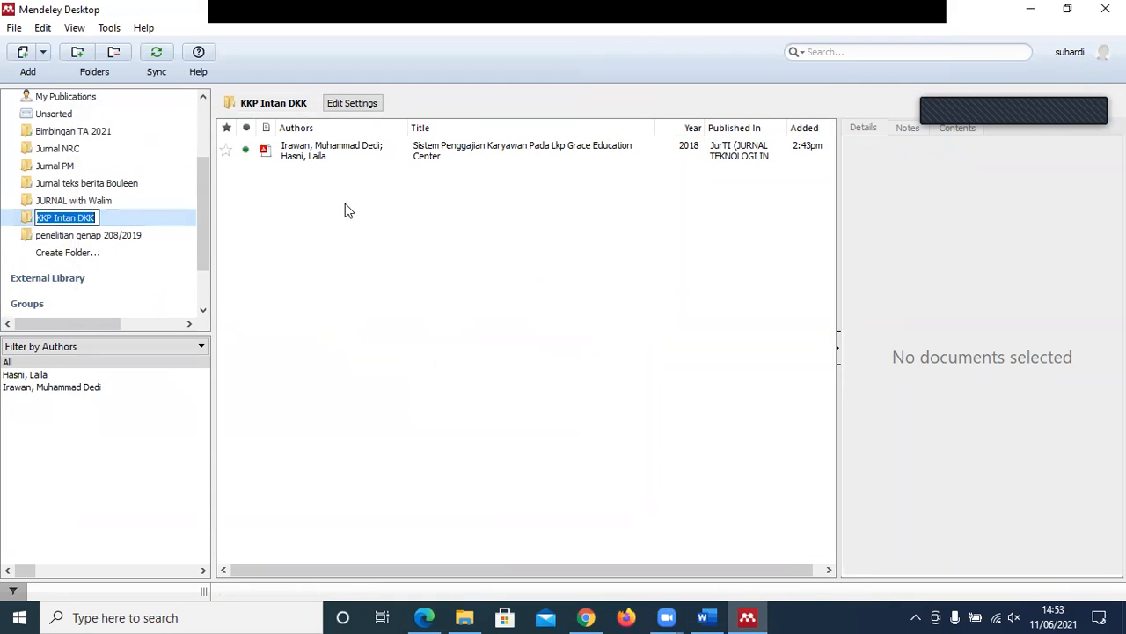
pyautogui.click(123, 236)
# - Add the renamed RIS file from Downloads to the KKP folder
pyautogui.click(101, 220)
pyautogui.click(42, 52)
pyautogui.click(53, 75)
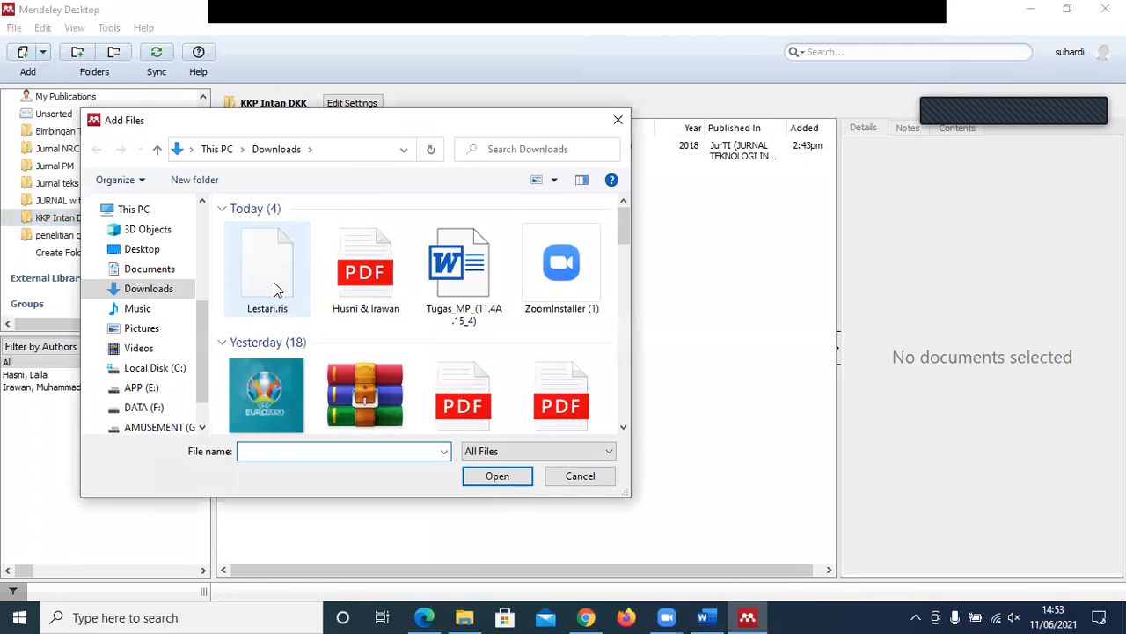
pyautogui.click(276, 283)
pyautogui.click(494, 483)
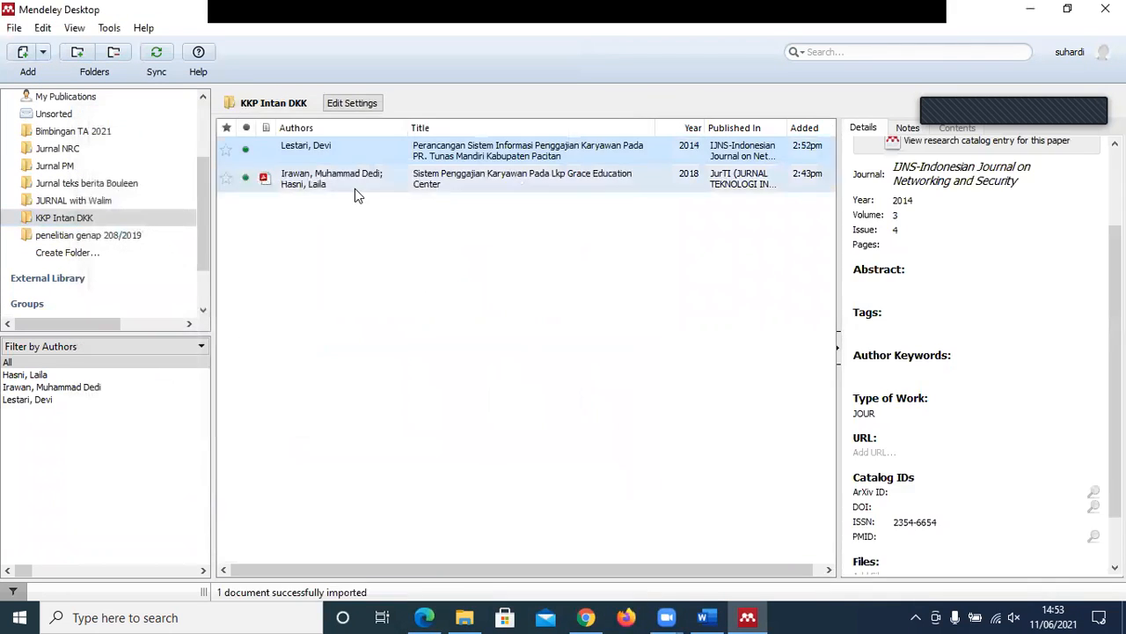
# - Review the bibliographic details of "Perancangan Sistem Informasi Penggajian Karyawan Pada PR. Tunas Mandiri Kabupaten Pacitan" in the KKP folder
pyautogui.click(350, 155)
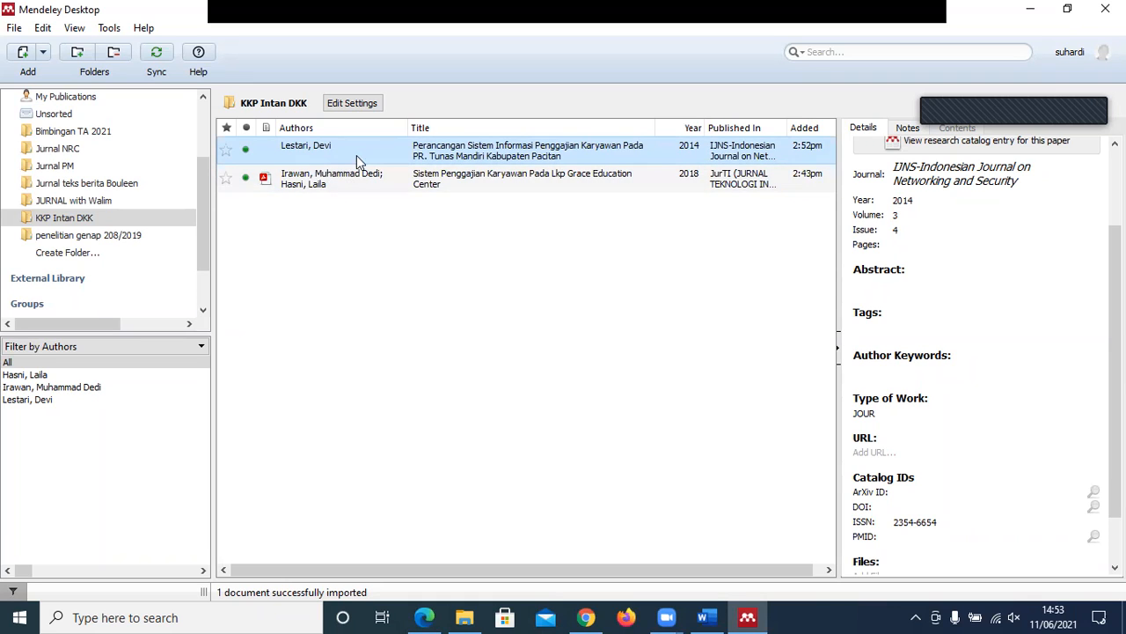
pyautogui.click(421, 327)
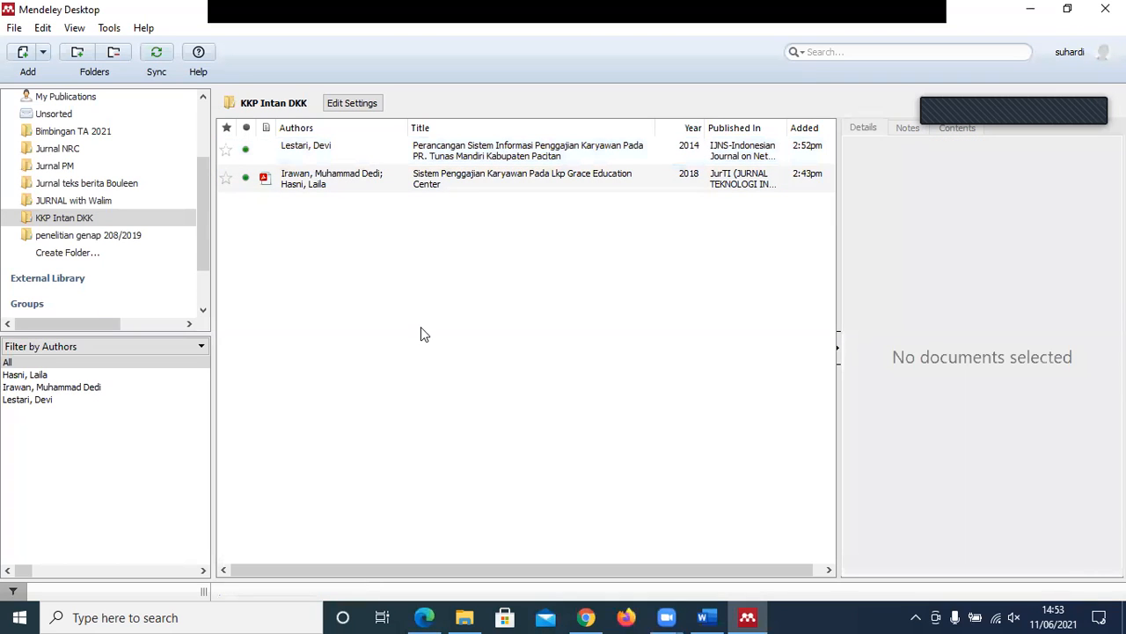
pyautogui.click(337, 145)
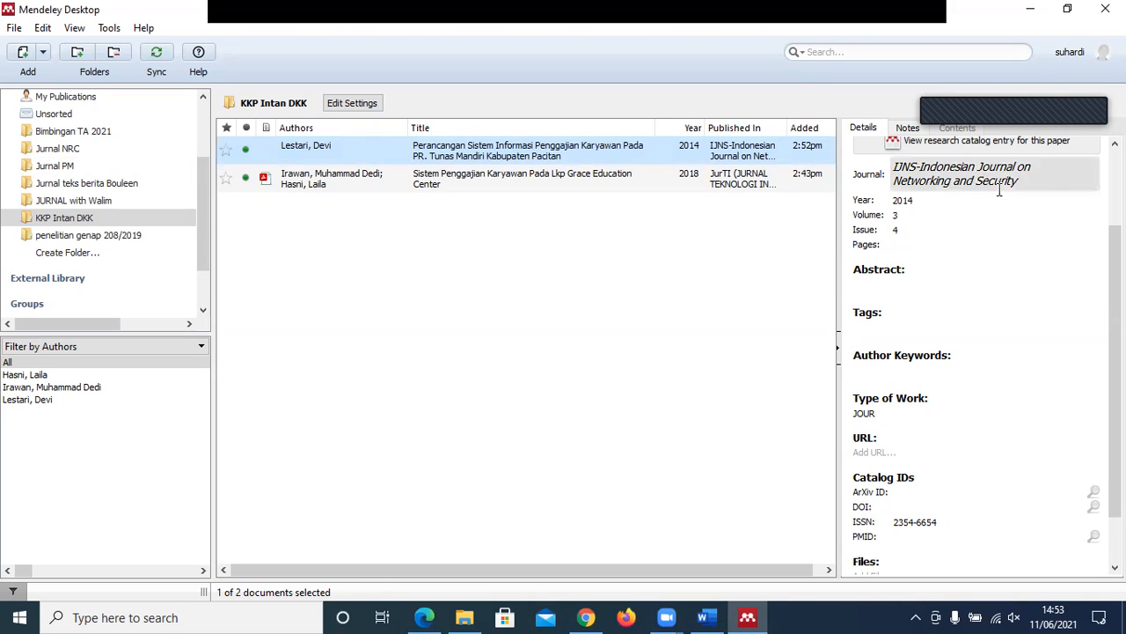
pyautogui.scroll(3, 977, 352)
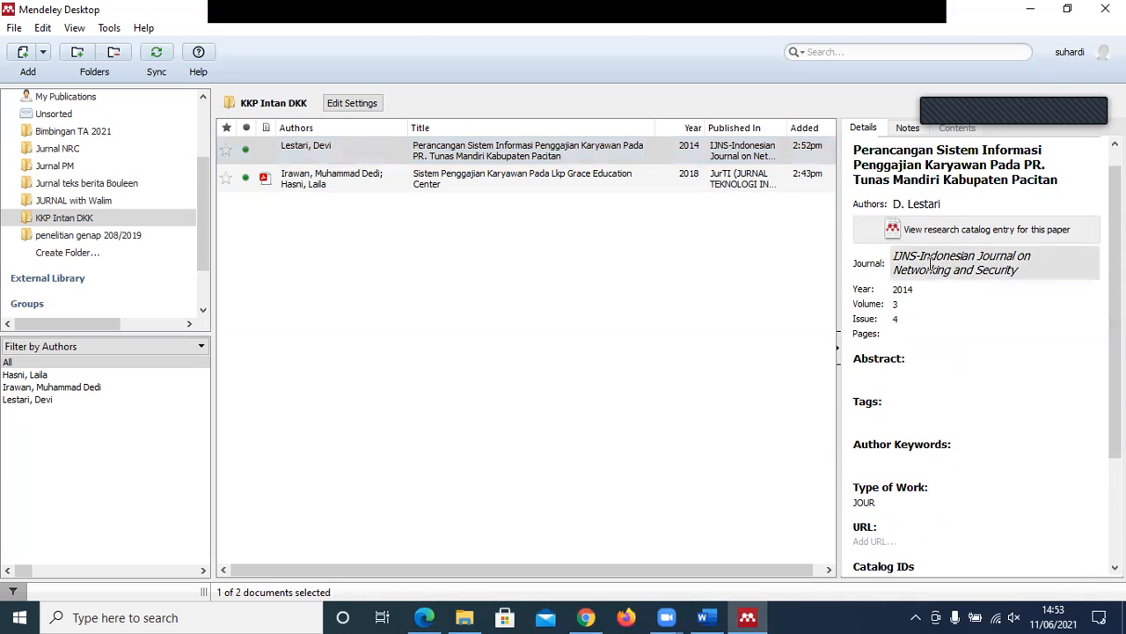
pyautogui.moveTo(1115, 255)
pyautogui.mouseDown()
pyautogui.moveTo(1115, 385)
pyautogui.moveTo(1115, 267)
pyautogui.mouseUp()
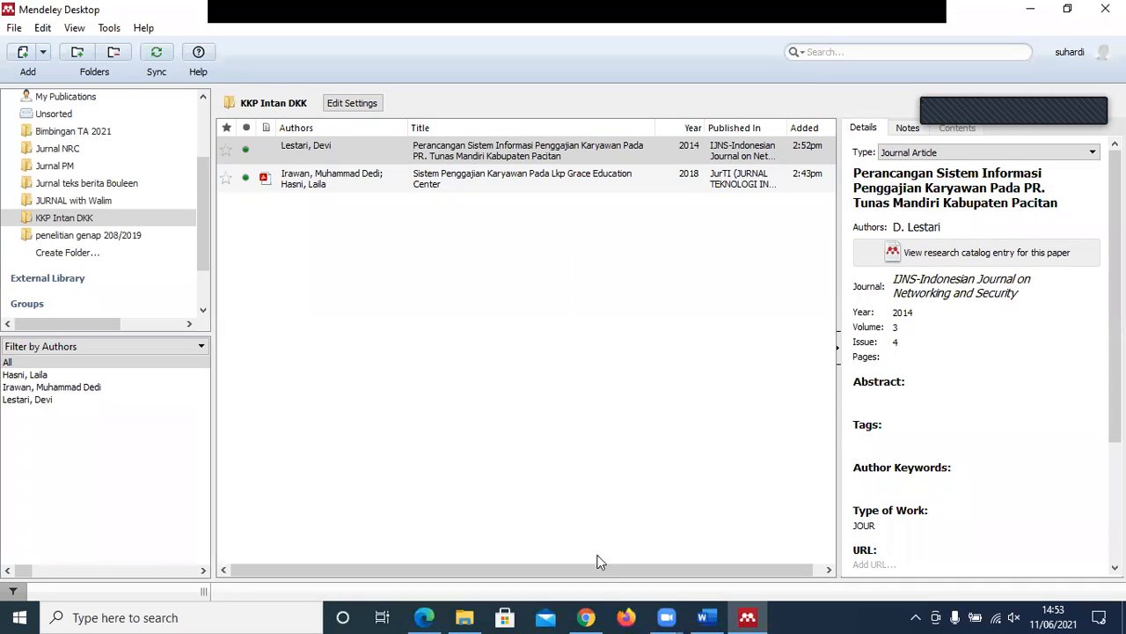
# - Switch to Google Scholar, close the citation window and look through the results for a 2019 source of the definition
pyautogui.click(586, 616)
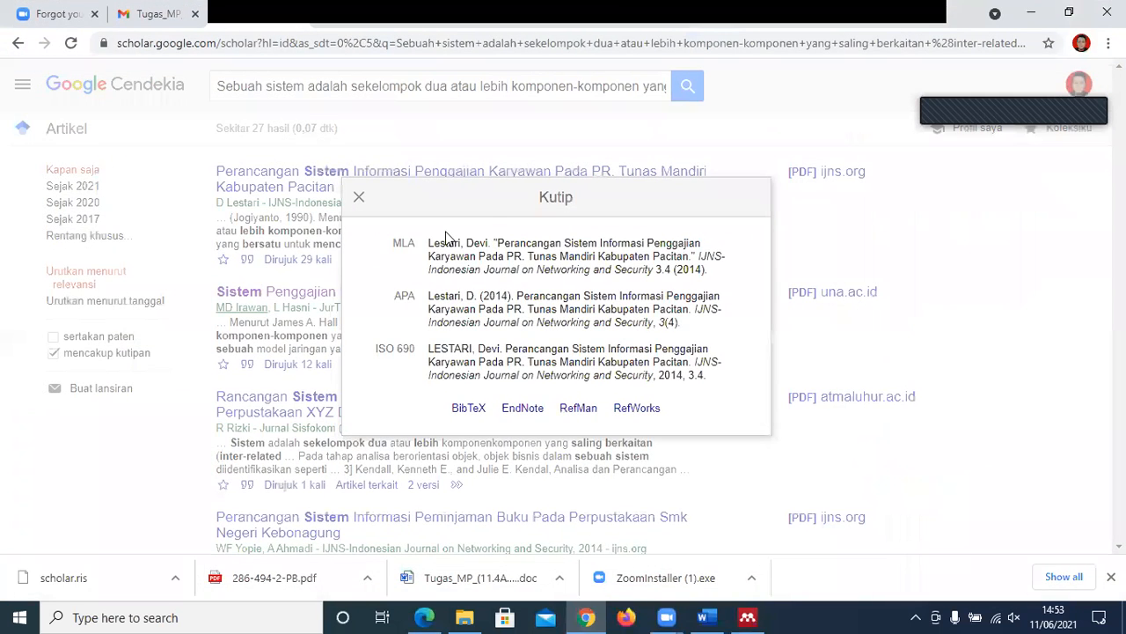
pyautogui.click(360, 199)
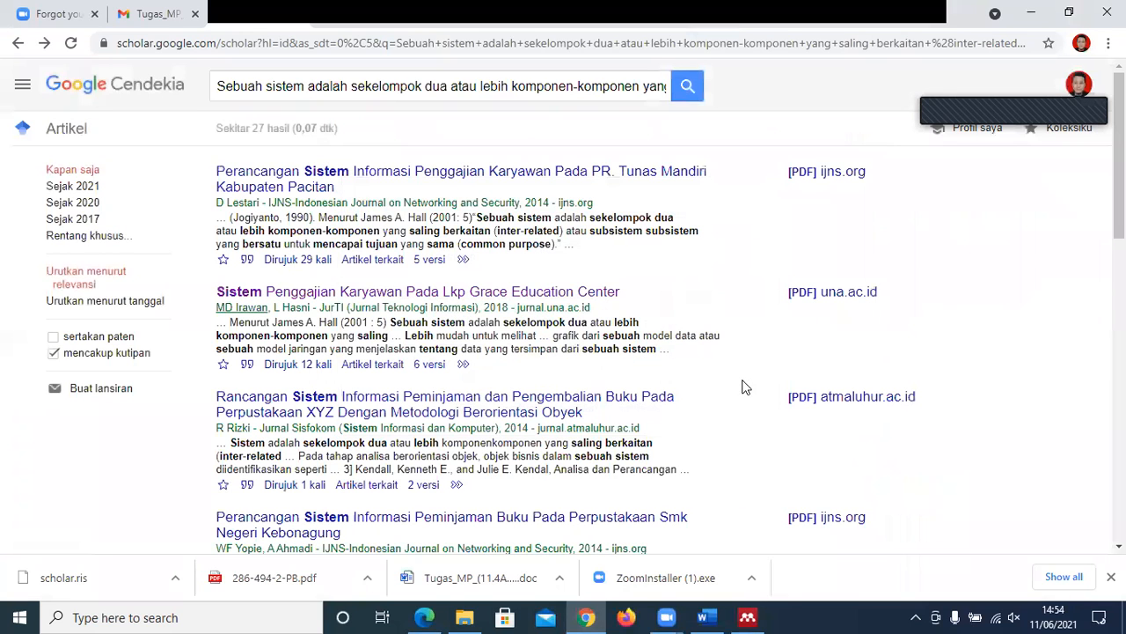
pyautogui.scroll(-1, 563, 306)
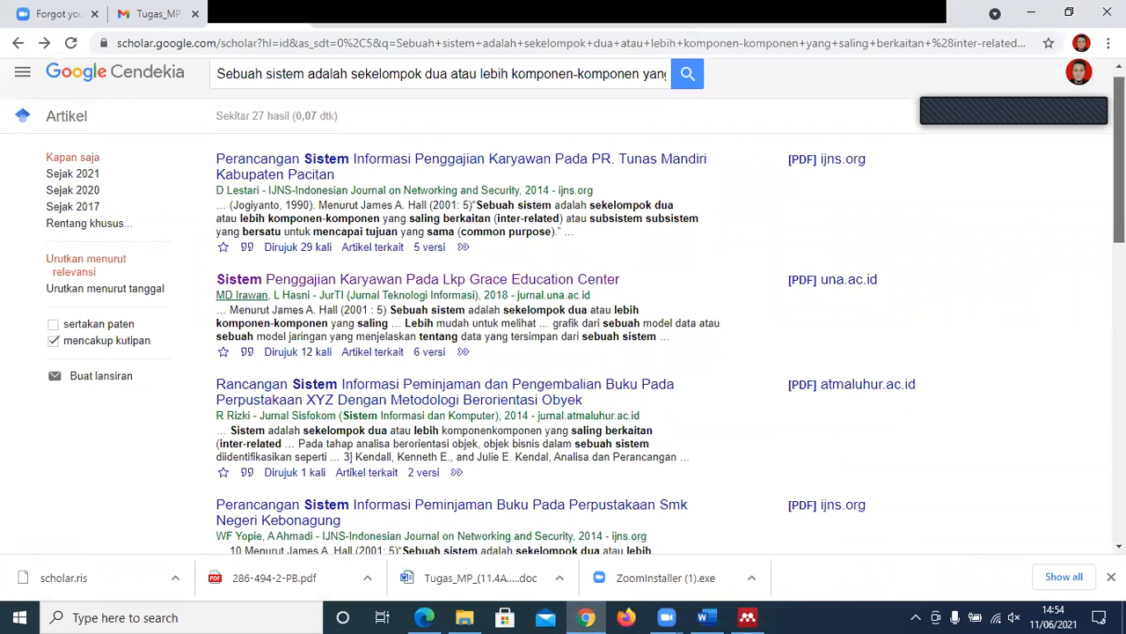
pyautogui.scroll(-3, 564, 307)
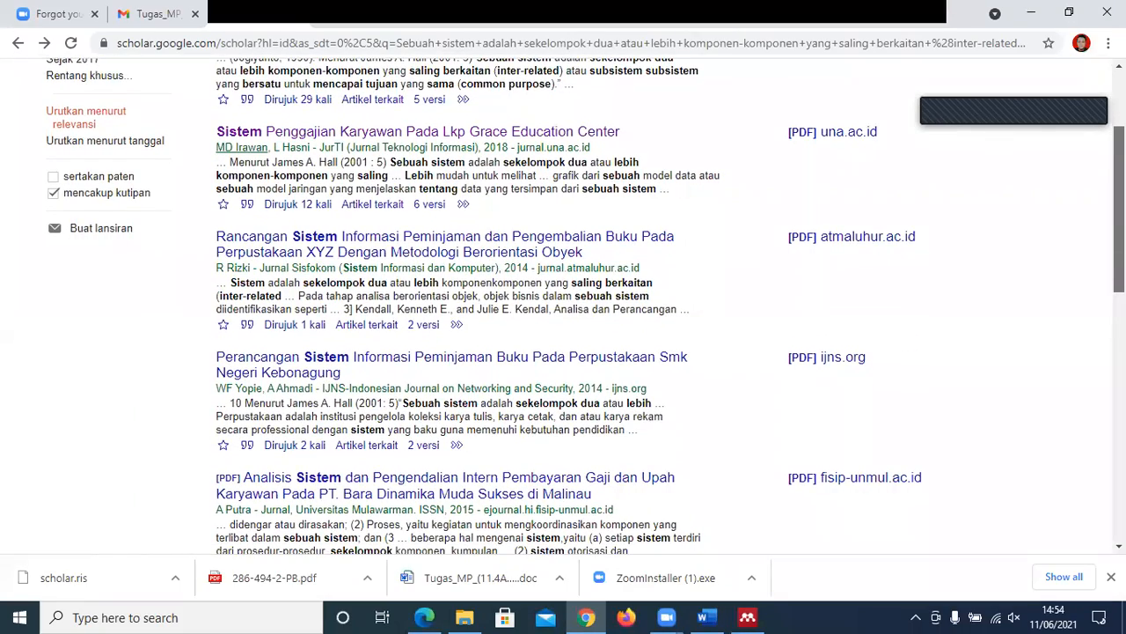
pyautogui.scroll(-1, 563, 307)
pyautogui.scroll(-3, 563, 306)
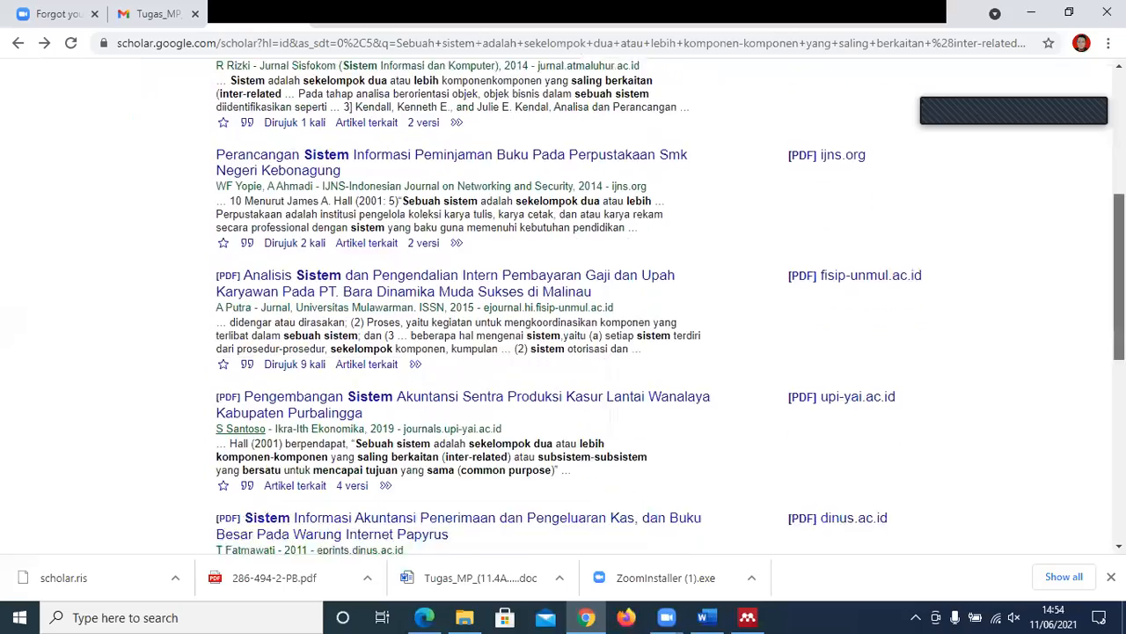
pyautogui.moveTo(1119, 316); pyautogui.dragTo(1119, 332)
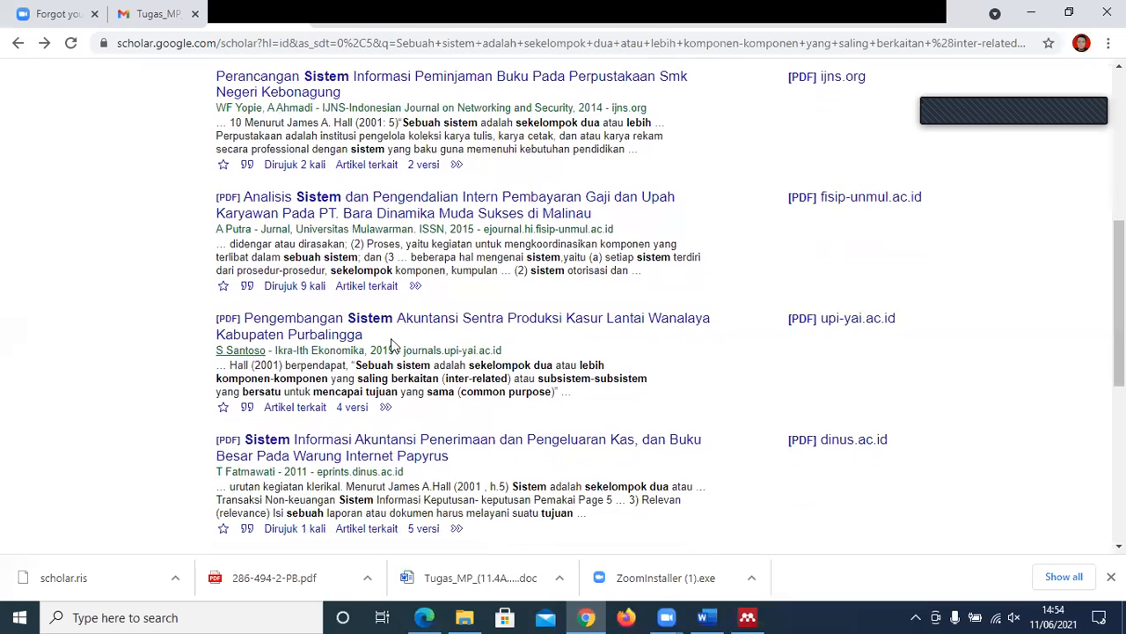
pyautogui.moveTo(372, 350); pyautogui.dragTo(398, 345)
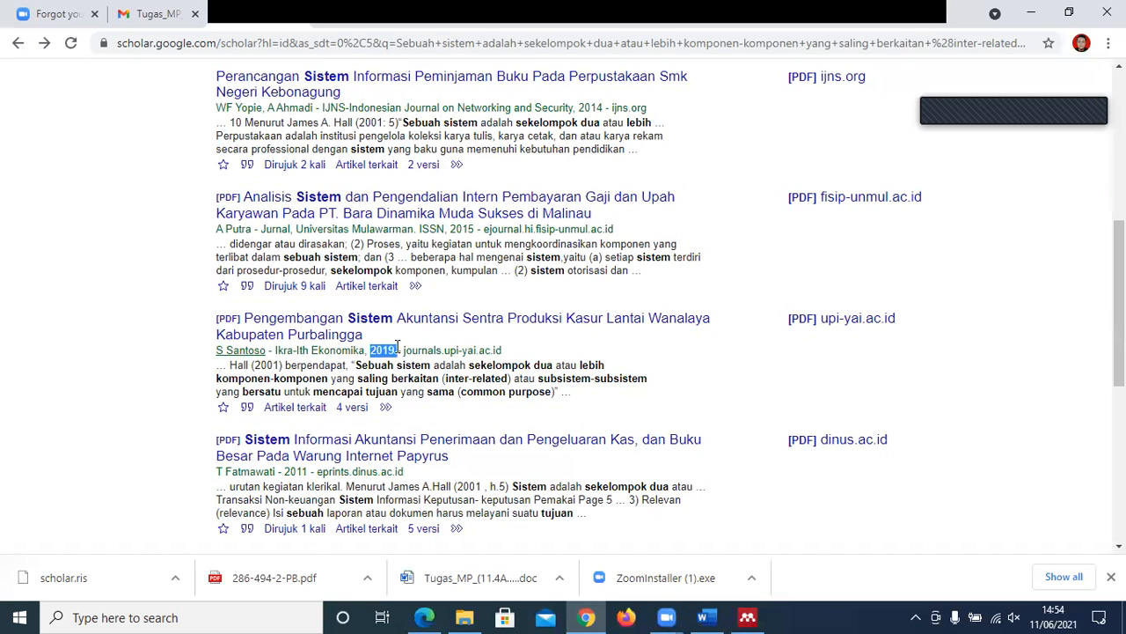
# - Download the RefMan citation of "Pengembangan Sistem Akuntansi Sentra Produksi Kasur Lantai Wanalaya Kabupaten Purbalingga" and show scholar.ris in its folder
pyautogui.click(247, 407)
pyautogui.click(578, 409)
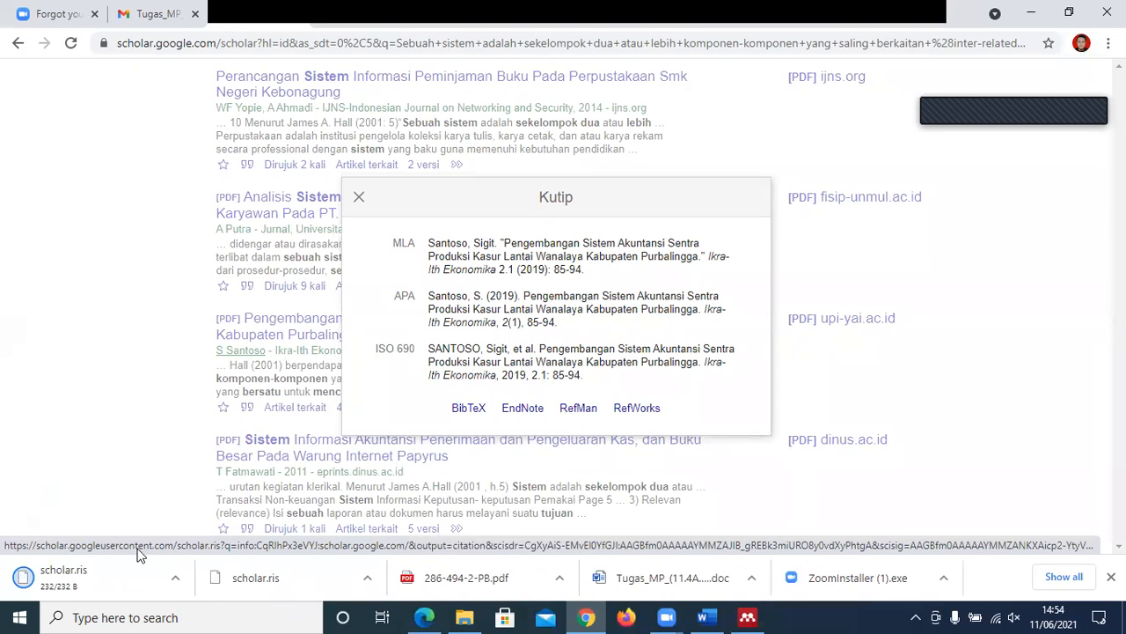
pyautogui.click(178, 578)
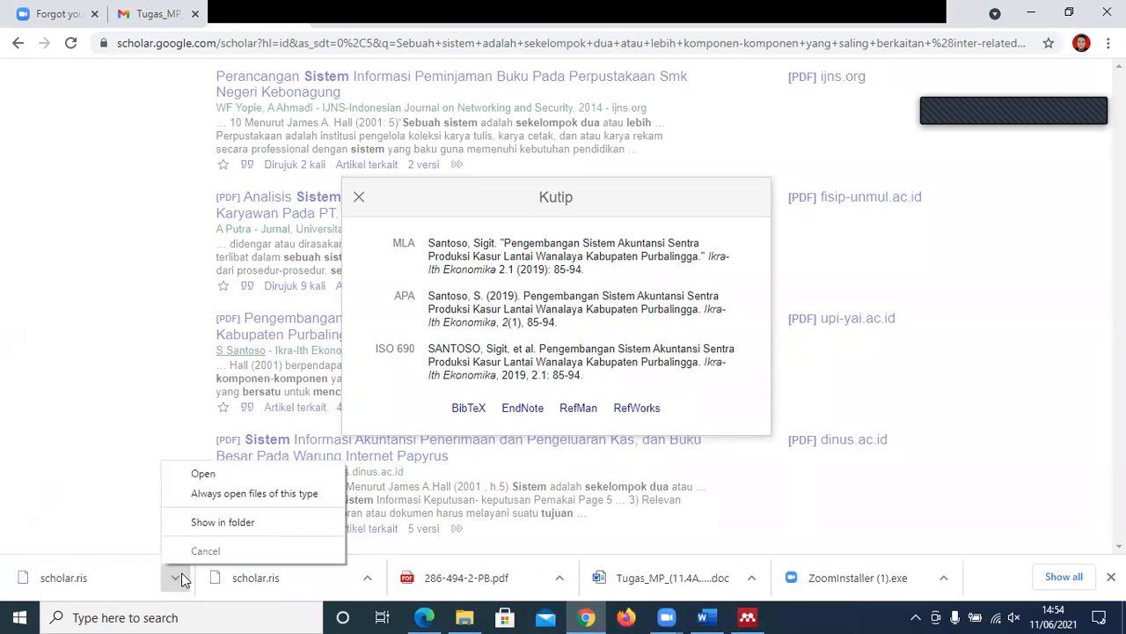
pyautogui.click(275, 523)
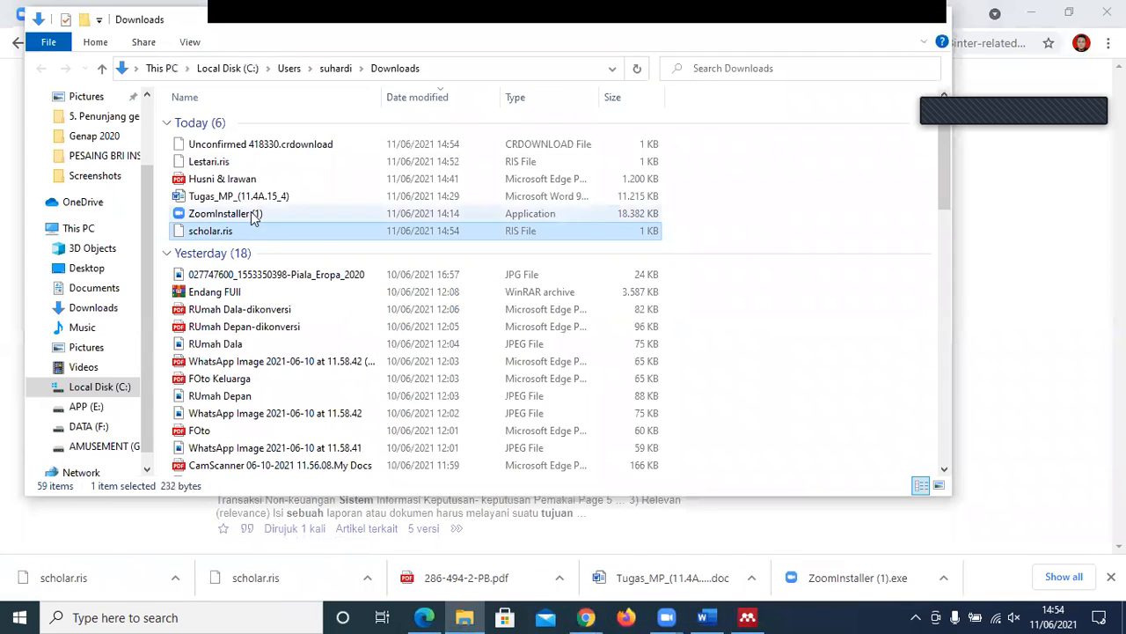
# - Rename the downloaded scholar.ris after the article author's surname, keeping the .ris extension
pyautogui.click(206, 234)
pyautogui.write('Santoso.ris')
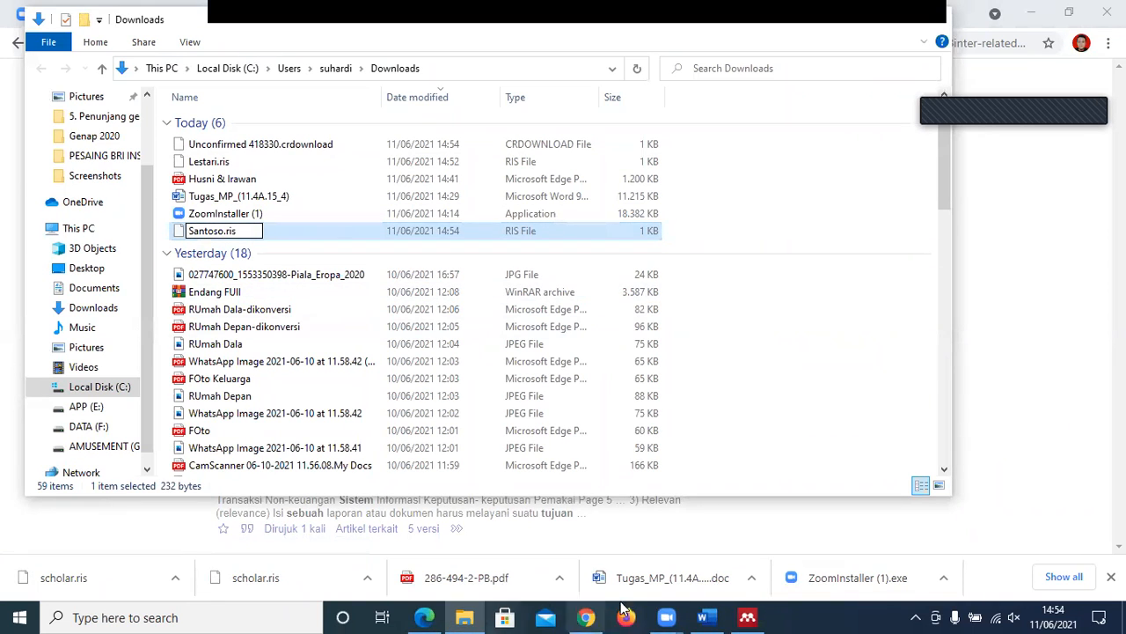
# - In Mendeley Desktop, replace the 2014 payroll article in the KKP folder with the renamed RIS file from Downloads
pyautogui.click(749, 617)
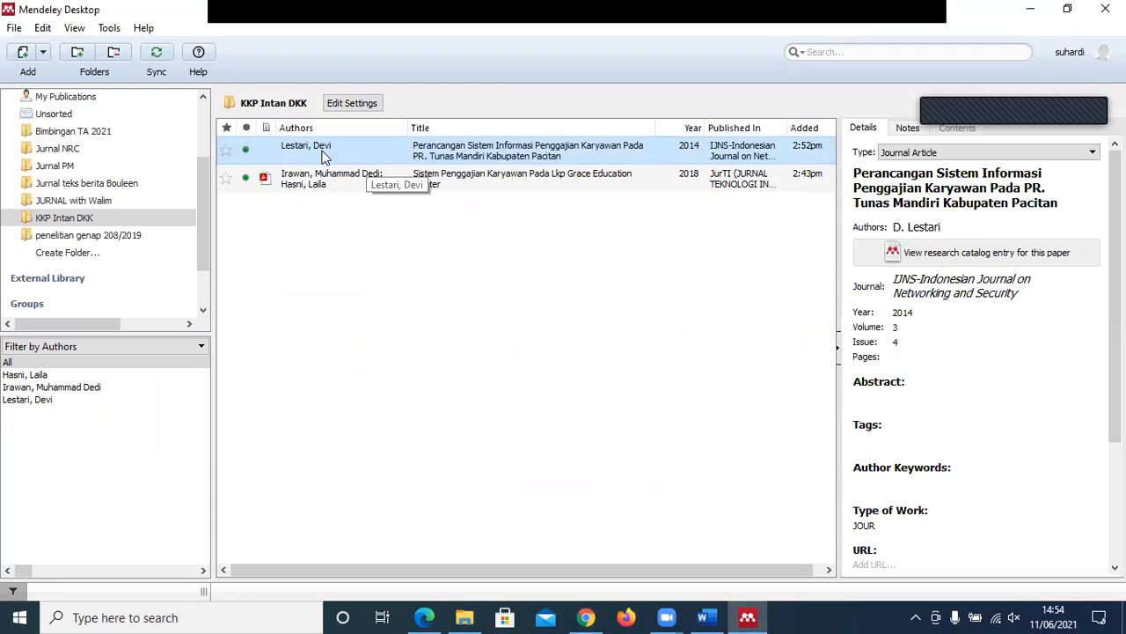
pyautogui.press('Delete')
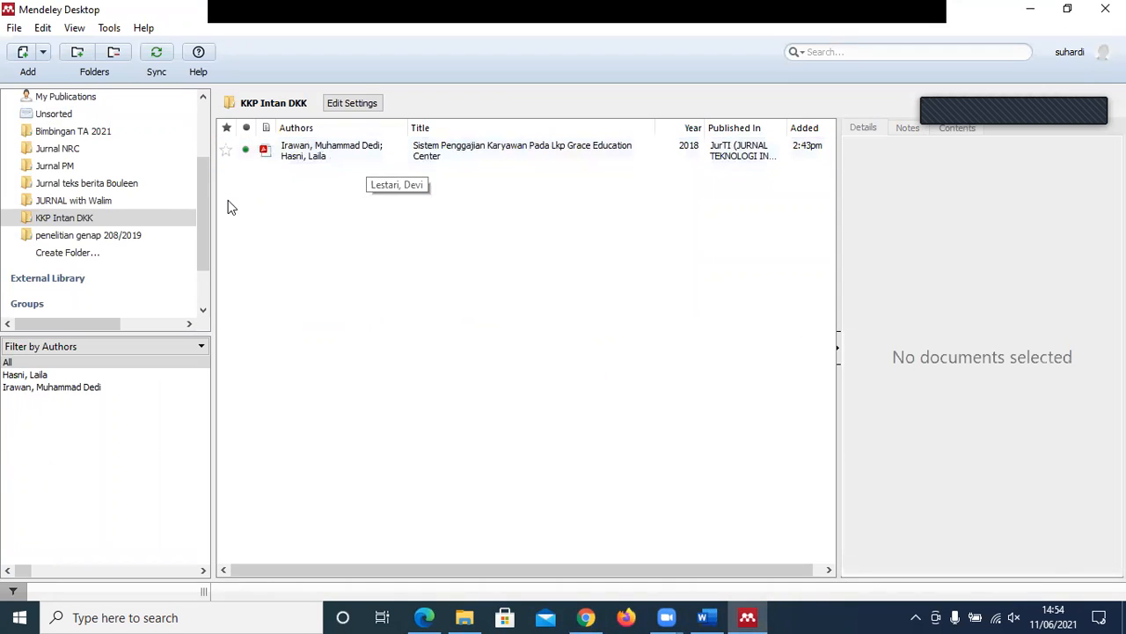
pyautogui.click(44, 54)
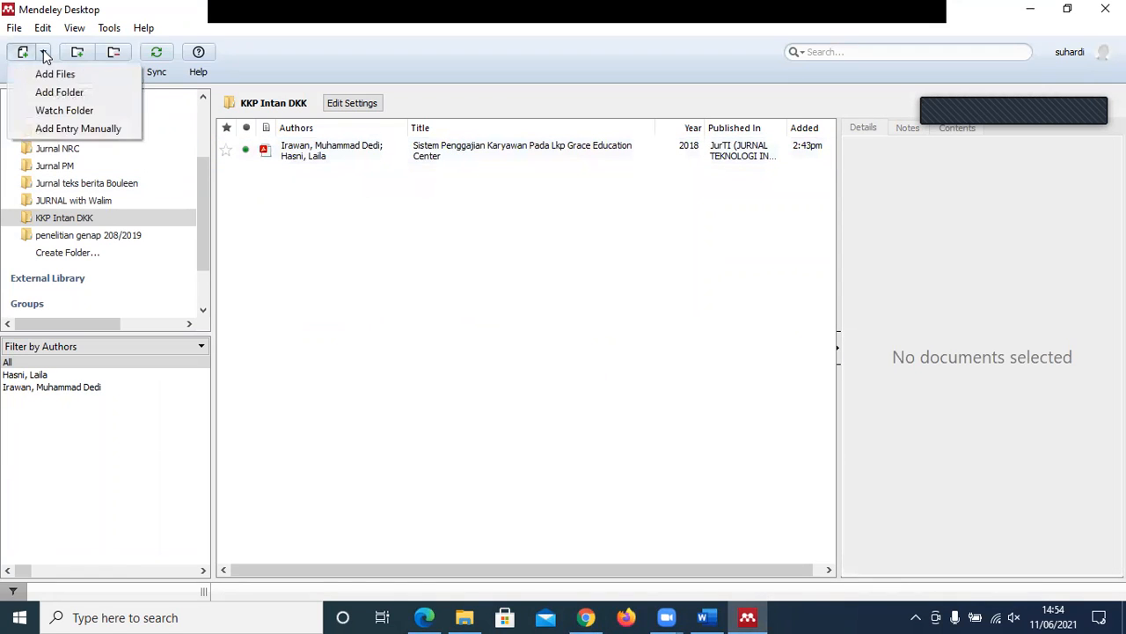
pyautogui.click(51, 74)
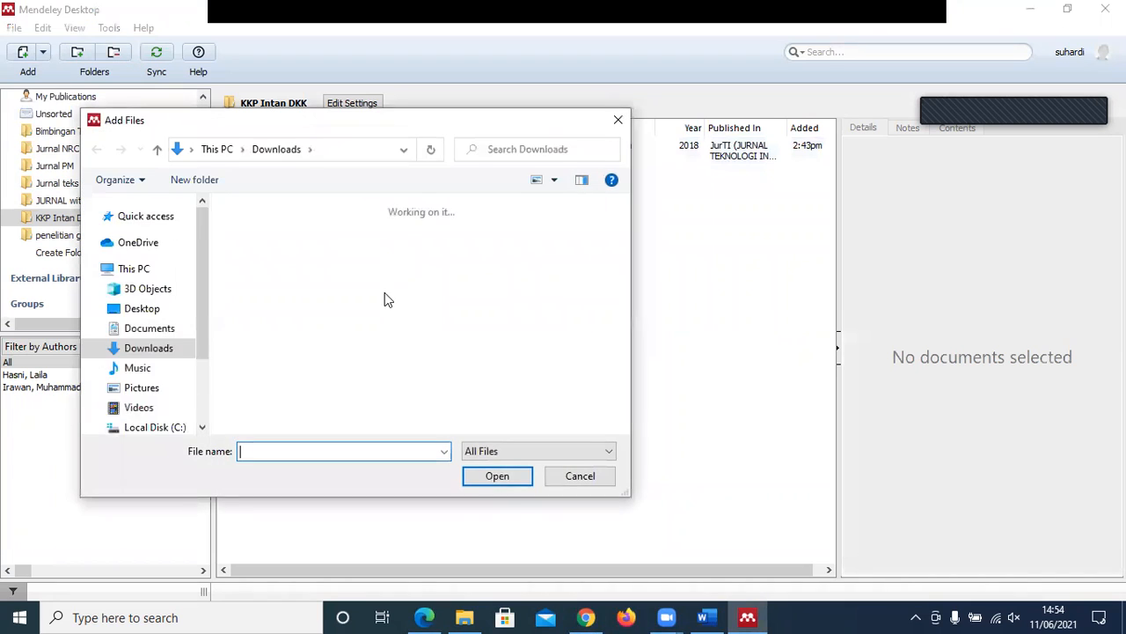
pyautogui.click(266, 283)
pyautogui.click(492, 480)
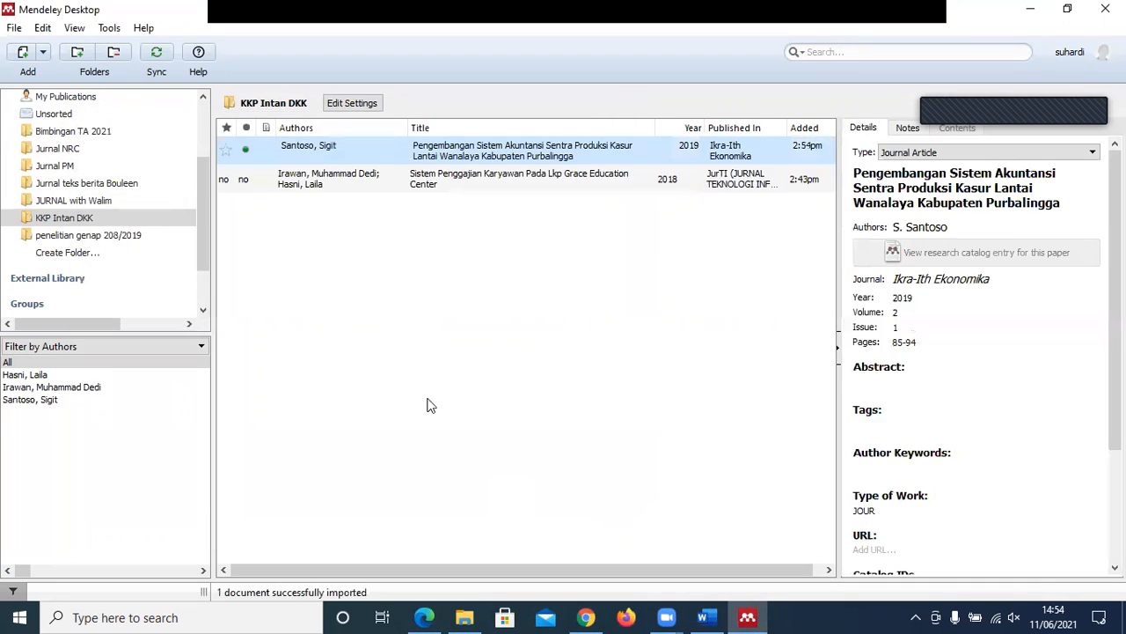
# - Review the bibliographic details of "Pengembangan Sistem Akuntansi Sentra Produksi Kasur Lantai Wanalaya Kabupaten Purbalingga" and its research catalog options
pyautogui.click(918, 297)
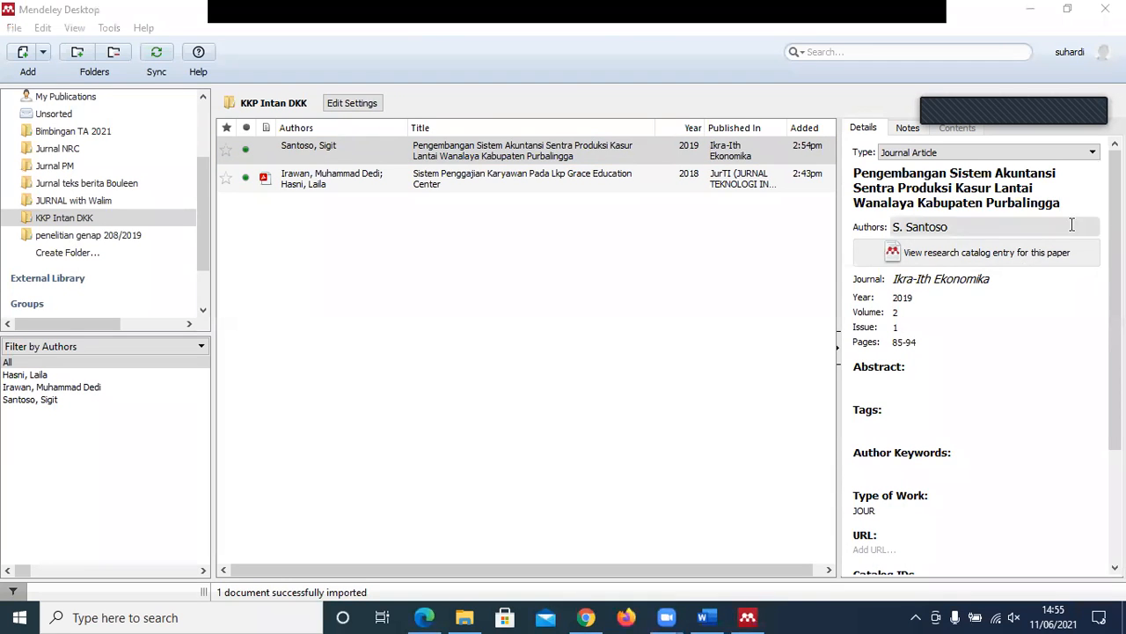
pyautogui.click(913, 298)
pyautogui.scroll(-4, 914, 297)
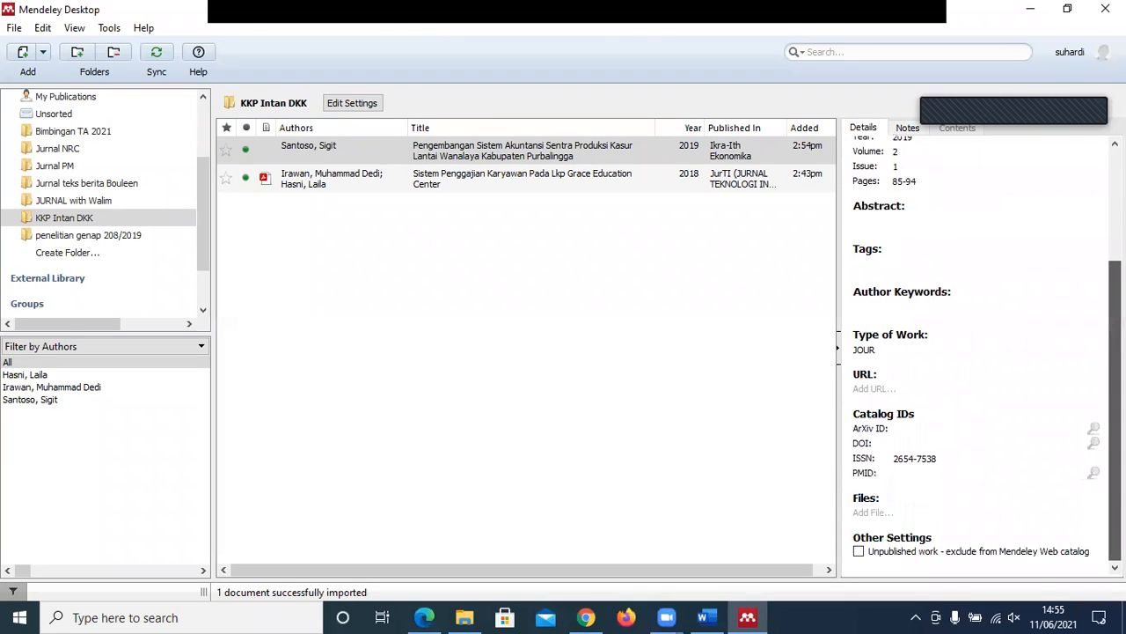
pyautogui.scroll(4, 914, 298)
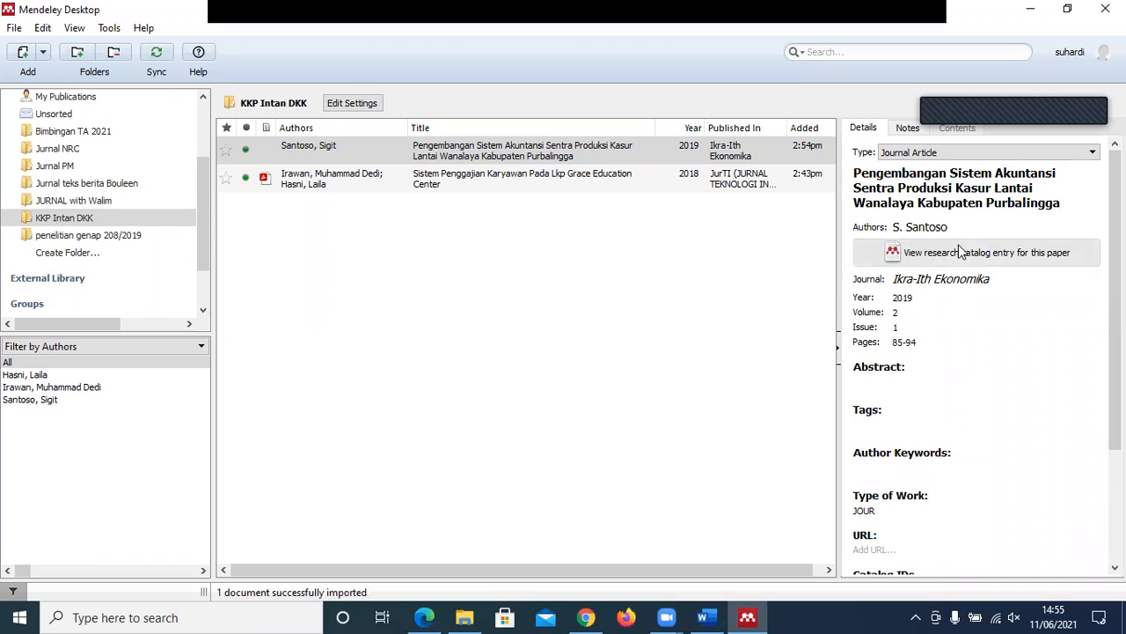
pyautogui.click(898, 257)
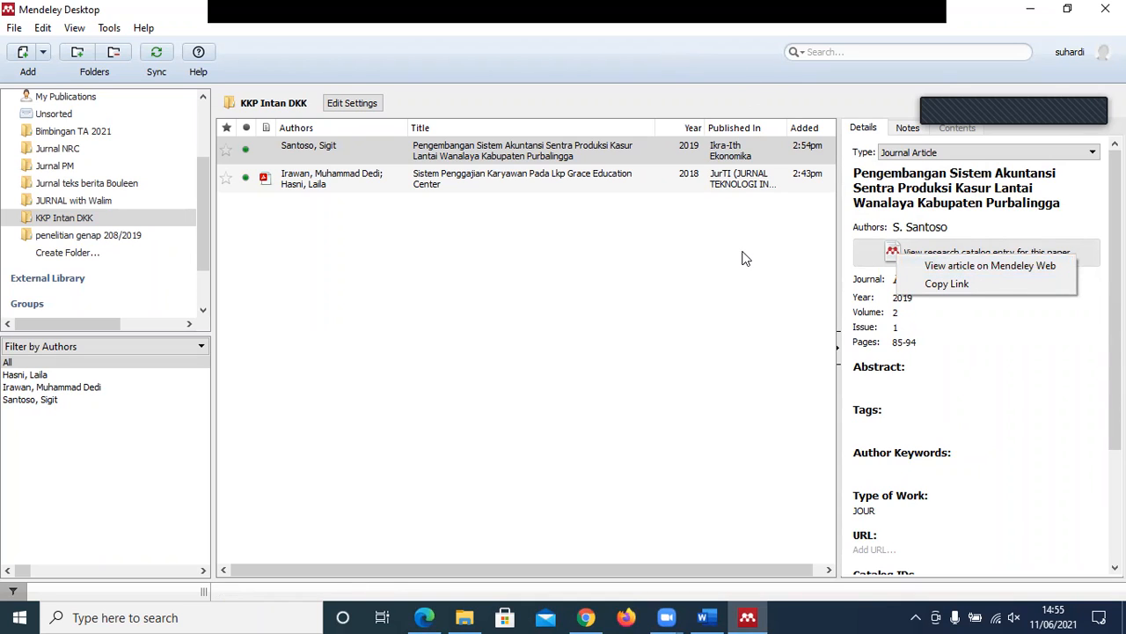
pyautogui.click(608, 290)
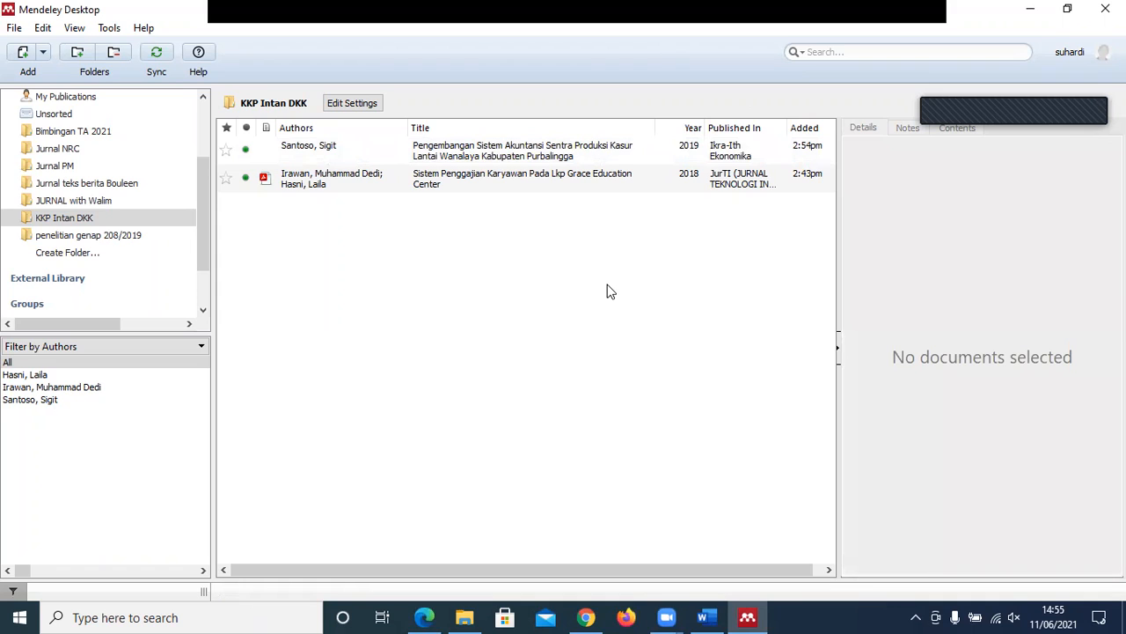
pyautogui.click(482, 152)
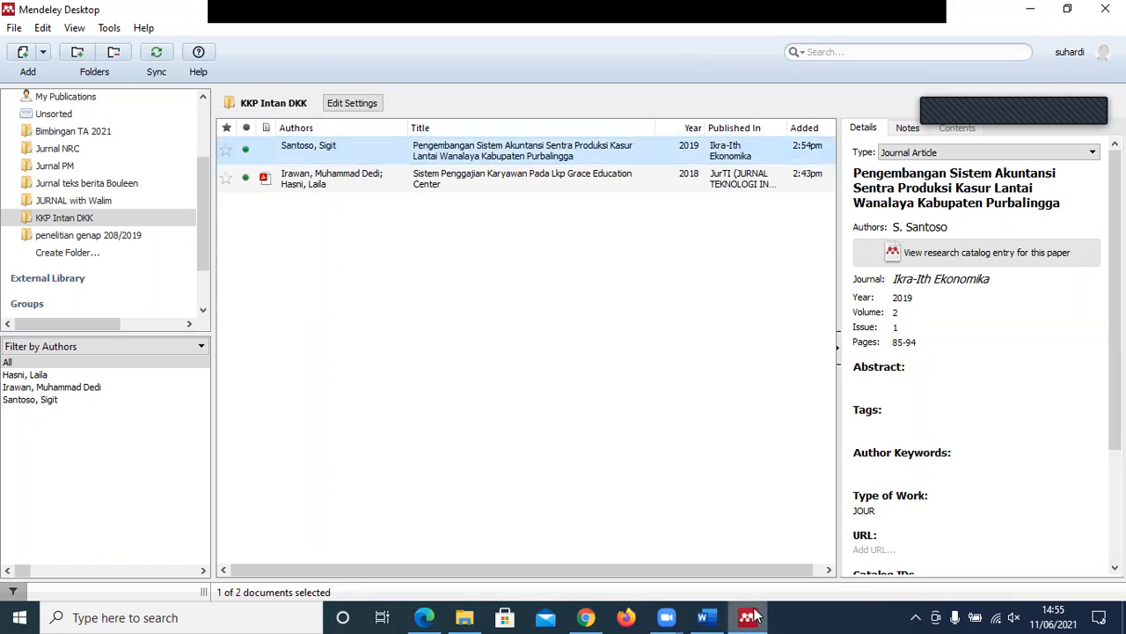
# - Switch to Word and place the insertion point directly after "(common purpose)." in section 2.1.1.1 Pengertian Sistem
pyautogui.click(703, 617)
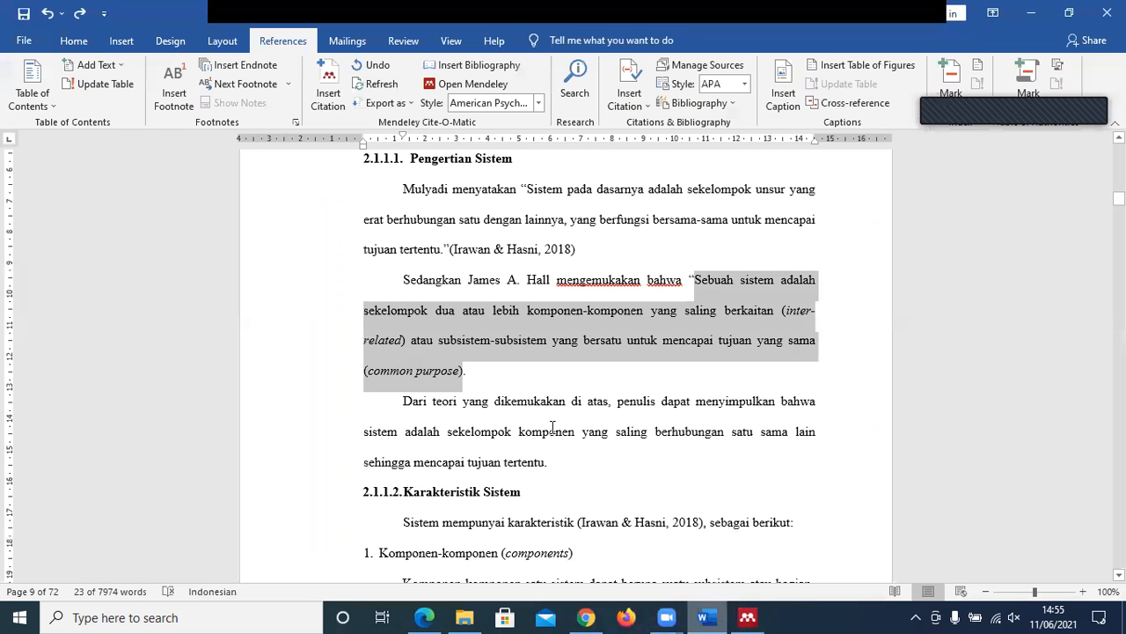
pyautogui.click(477, 371)
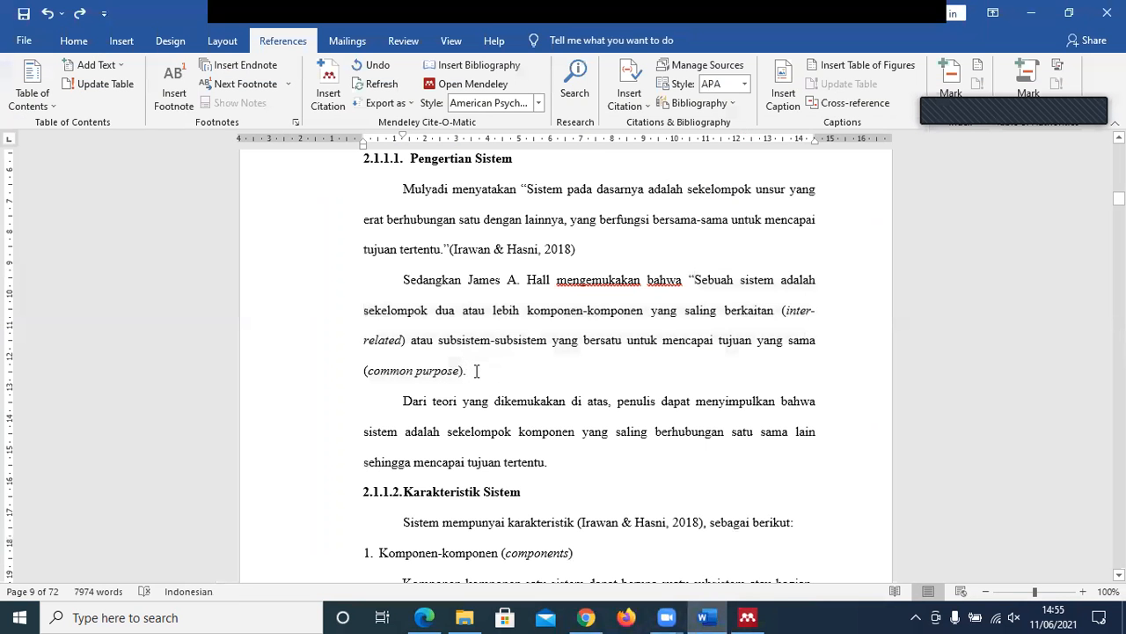
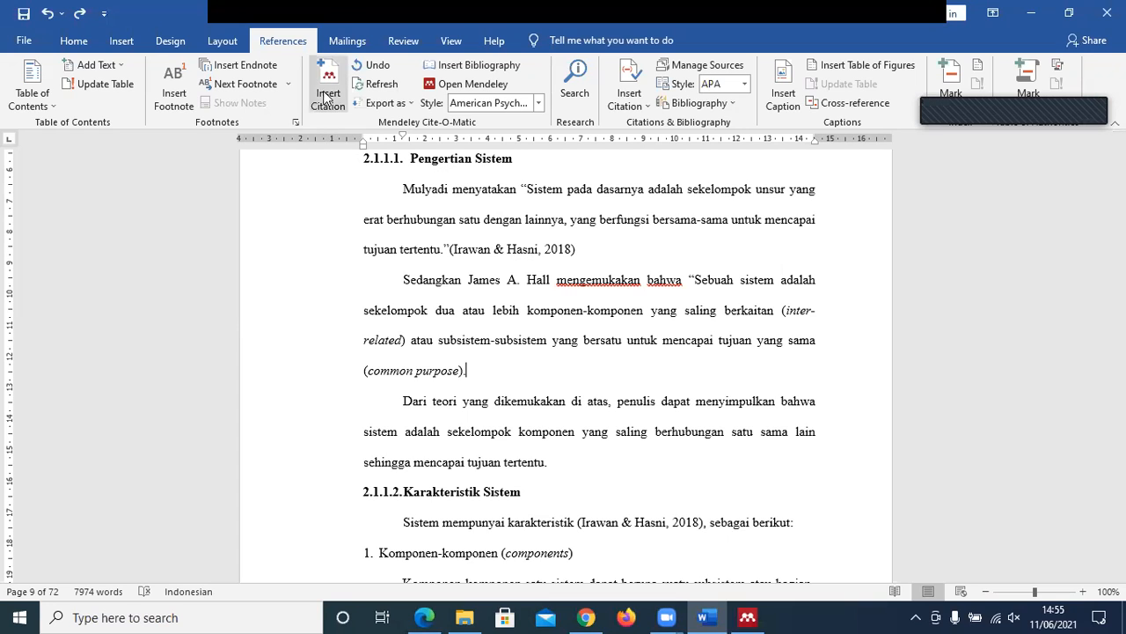
pyautogui.moveTo(467, 371); pyautogui.dragTo(473, 373)
pyautogui.click(469, 374)
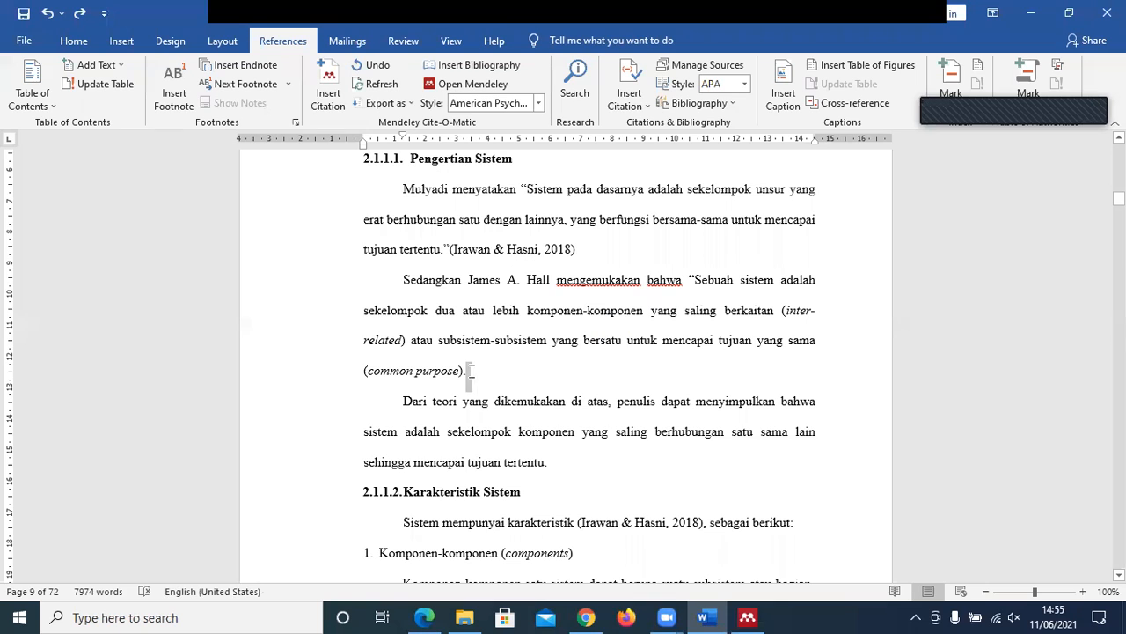
pyautogui.click(335, 106)
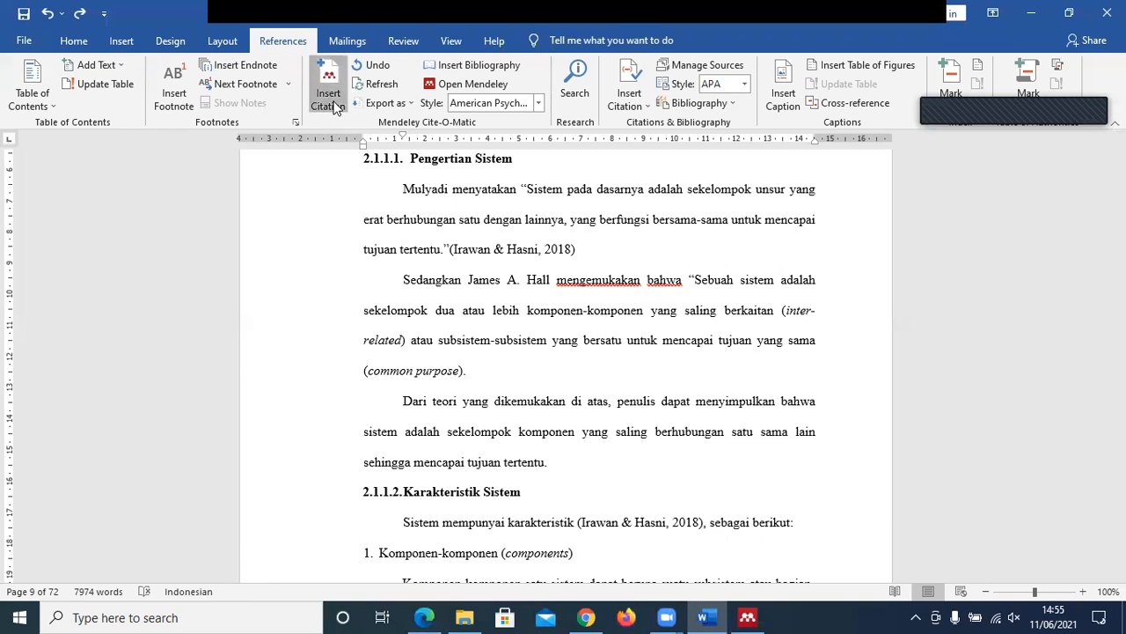
pyautogui.click(606, 420)
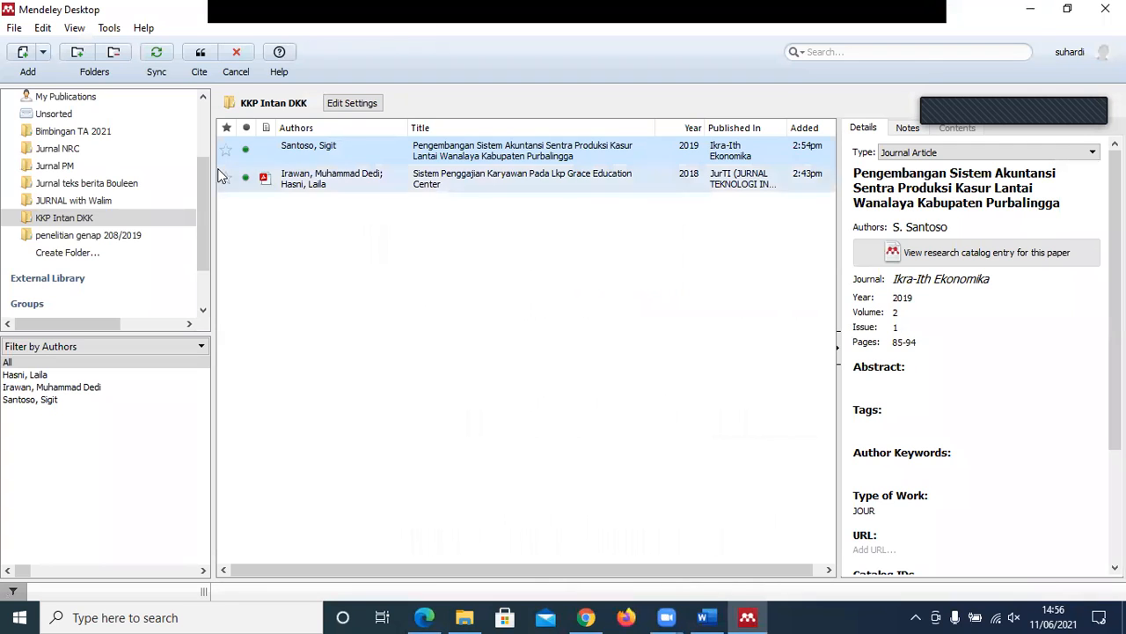
pyautogui.click(703, 617)
pyautogui.click(329, 88)
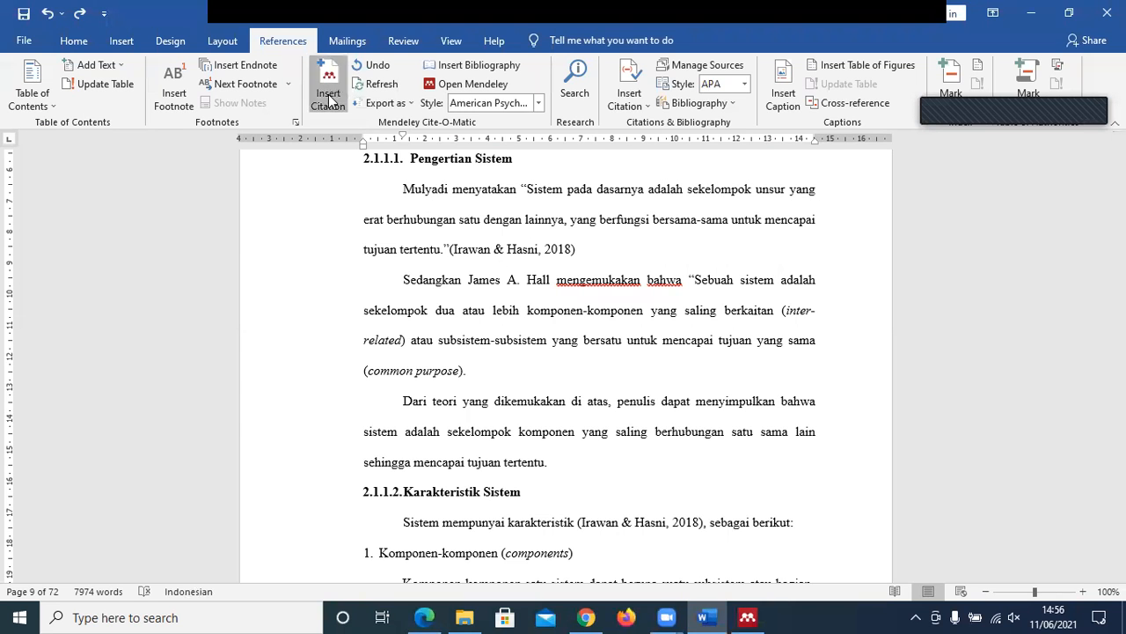
pyautogui.write('santos')
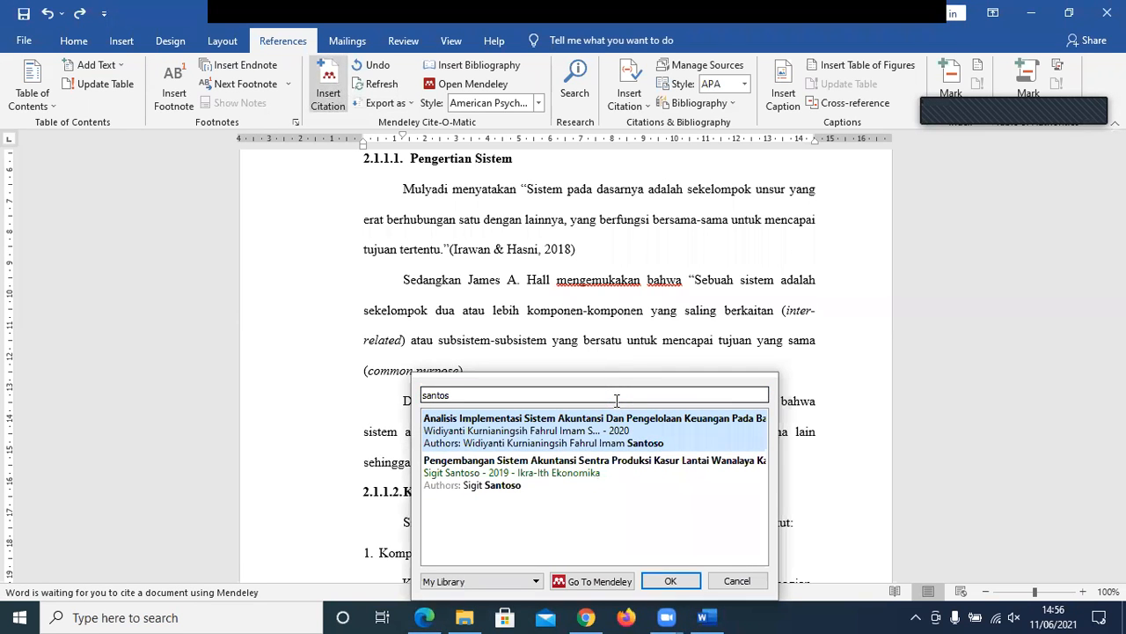
pyautogui.click(515, 480)
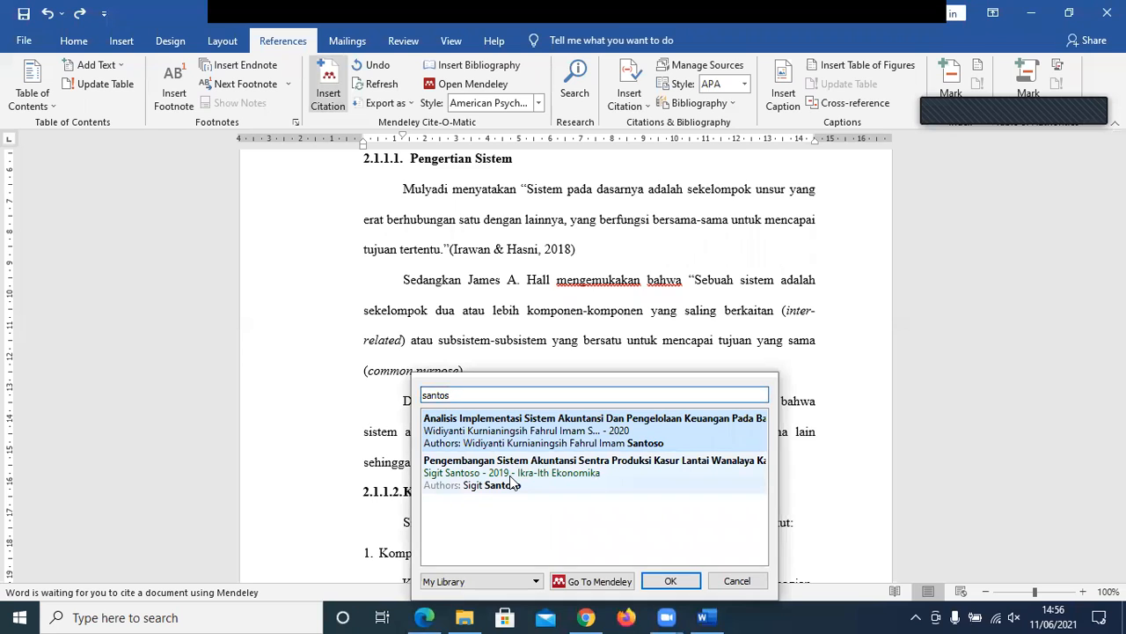
pyautogui.click(738, 581)
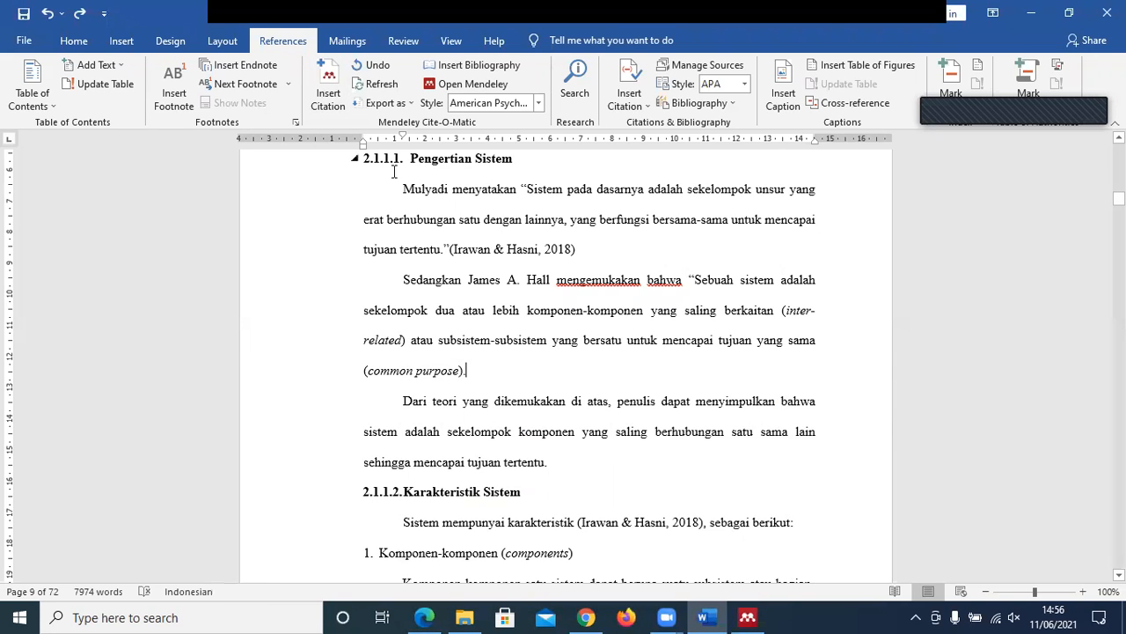
# - Insert a Mendeley citation of the 2019 article on Sentra Produksi Kasur Lantai from the KKP folder after "(common purpose)."
pyautogui.click(328, 97)
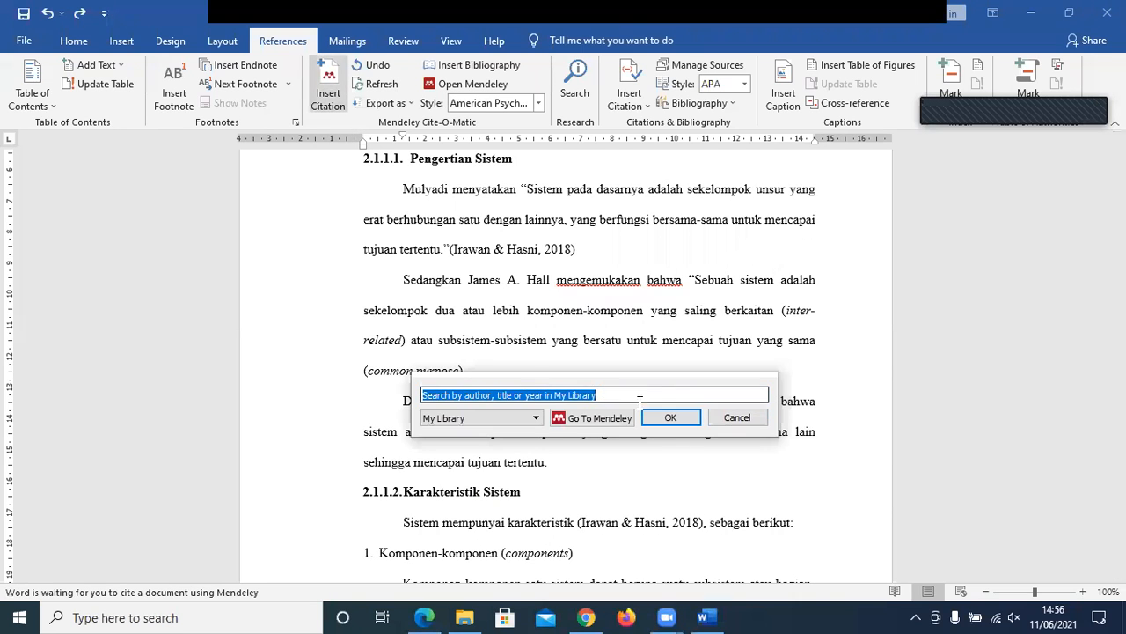
pyautogui.click(599, 418)
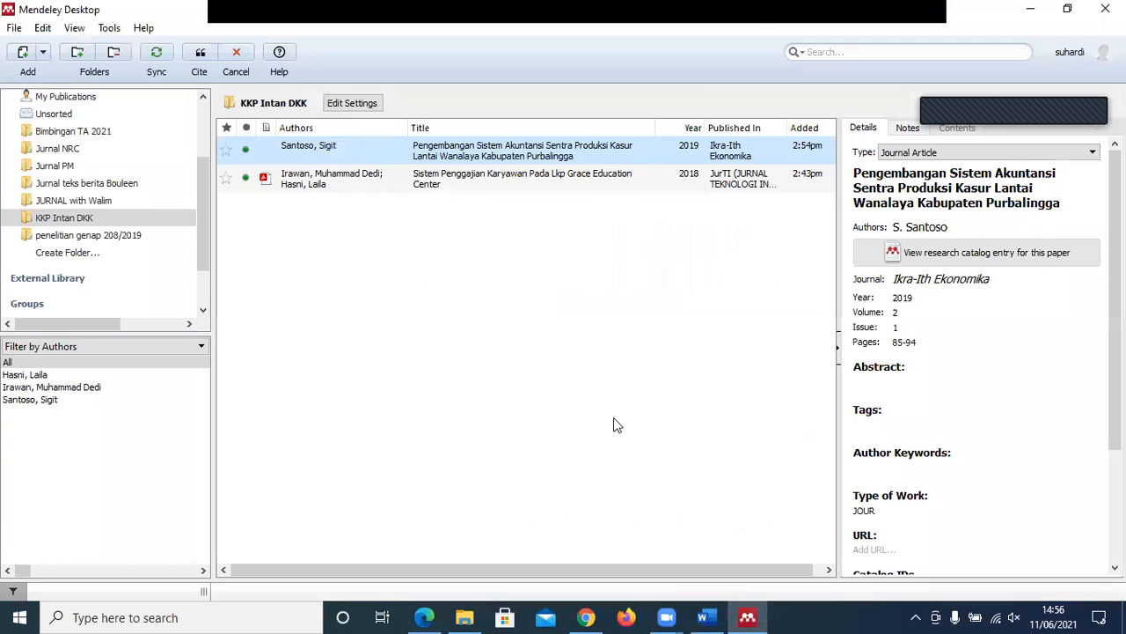
pyautogui.click(120, 217)
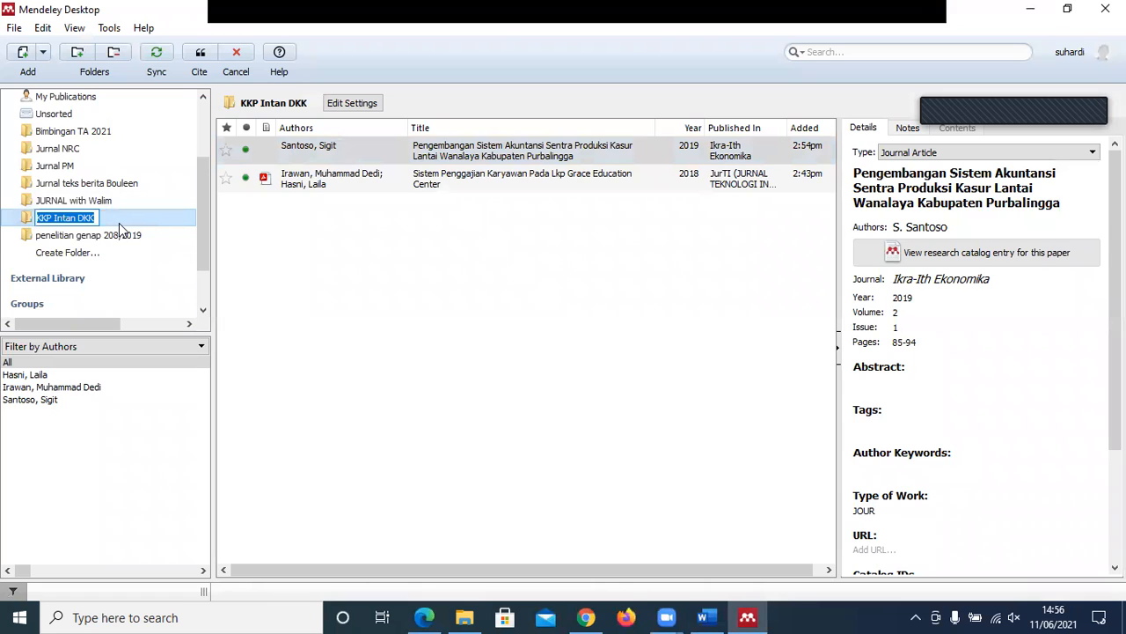
pyautogui.click(321, 154)
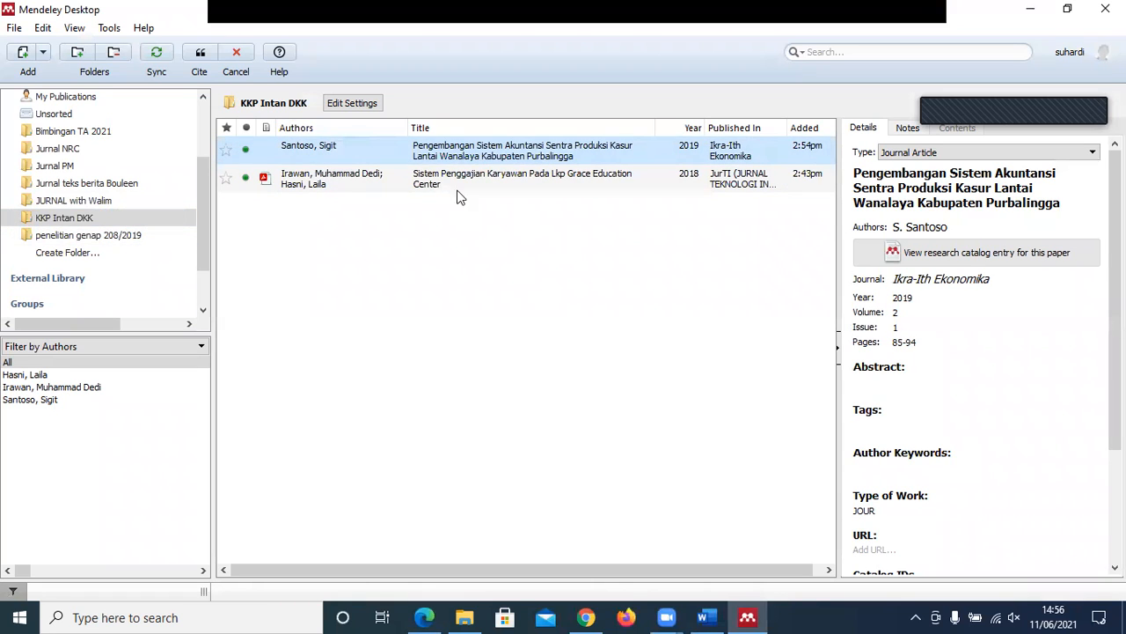
pyautogui.click(200, 58)
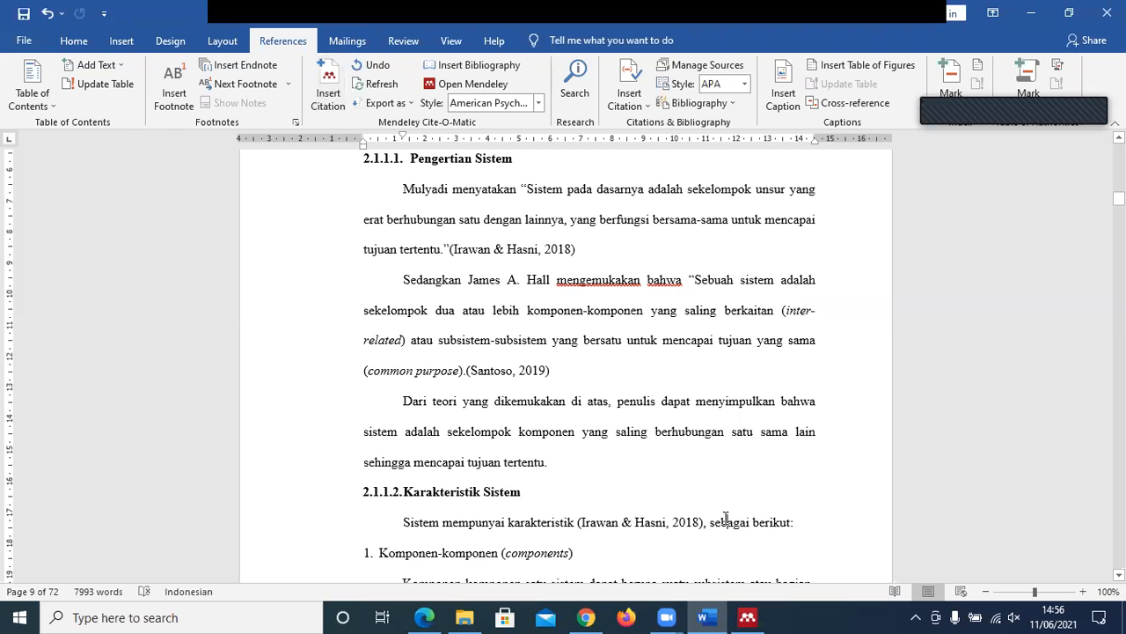
# - Place the insertion point before "Sistem mempunyai karakteristik" in section 2.1.1.2 Karakteristik Sistem
pyautogui.scroll(-8, 725, 518)
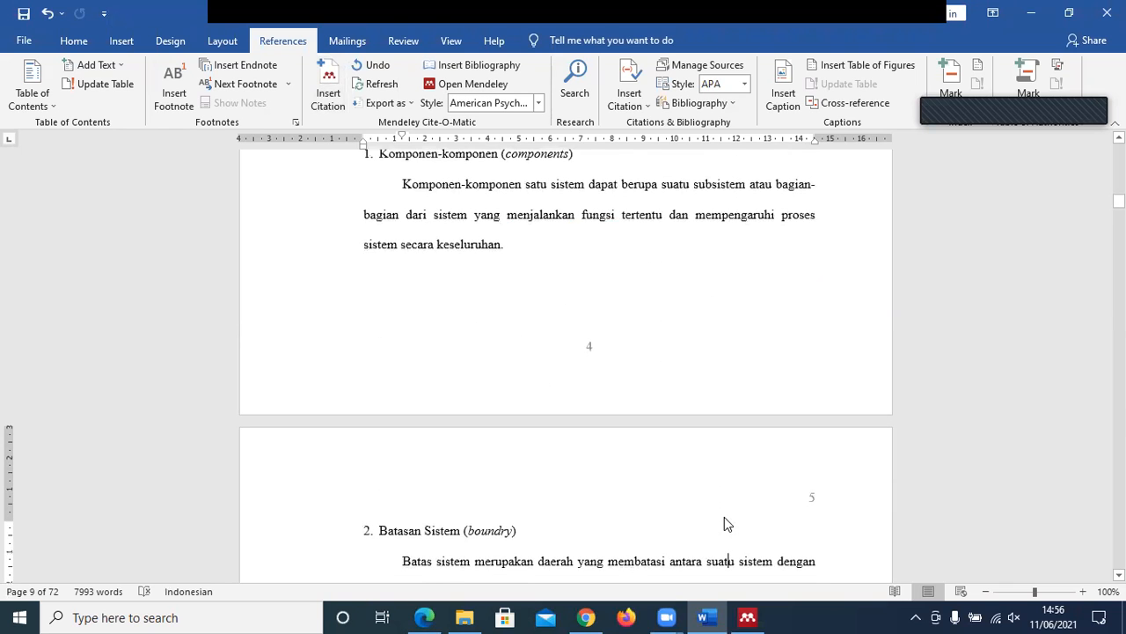
pyautogui.scroll(3, 726, 524)
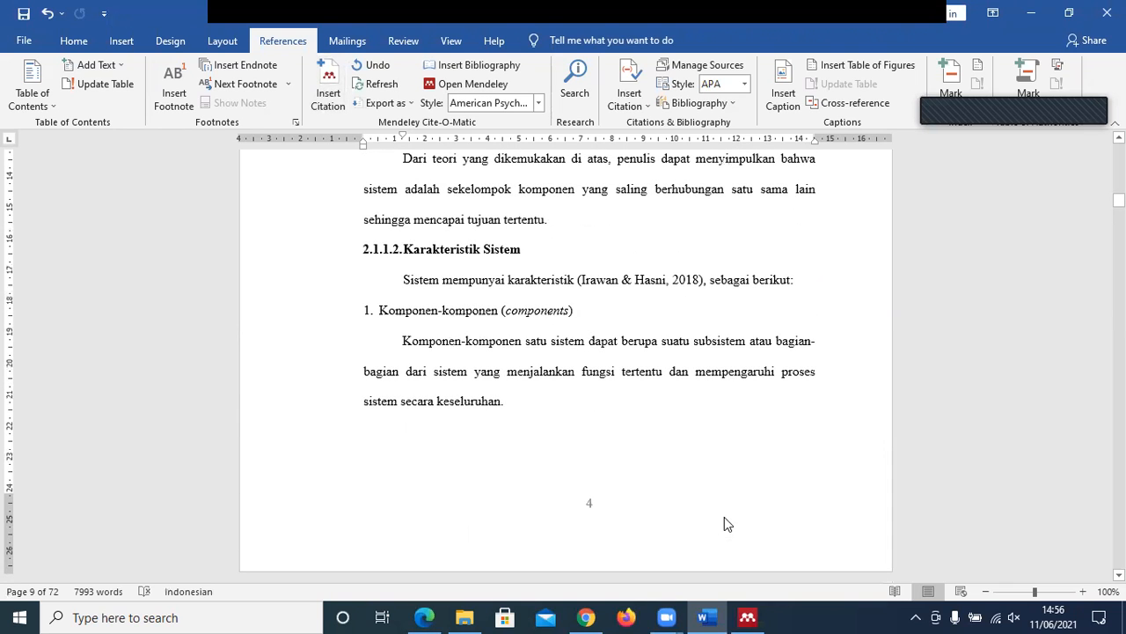
pyautogui.press('Down')
pyautogui.press('Right')
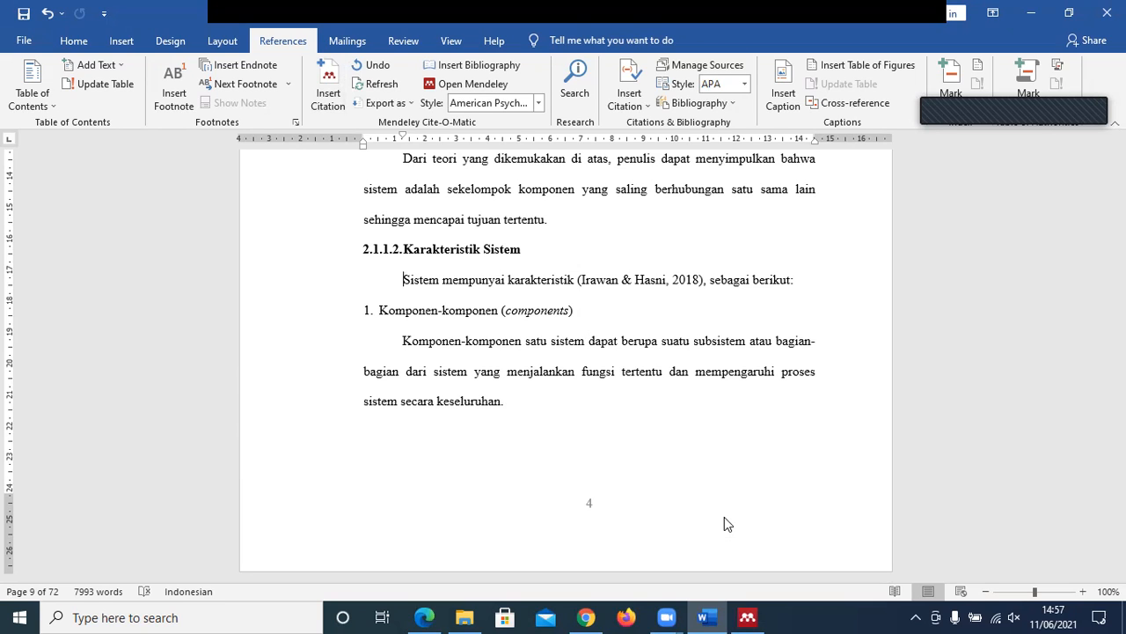
pyautogui.press('Up')
pyautogui.press('Down')
pyautogui.write('pada')
pyautogui.press('BackSpace')
pyautogui.press('BackSpace')
pyautogui.press('BackSpace')
pyautogui.press('BackSpace')
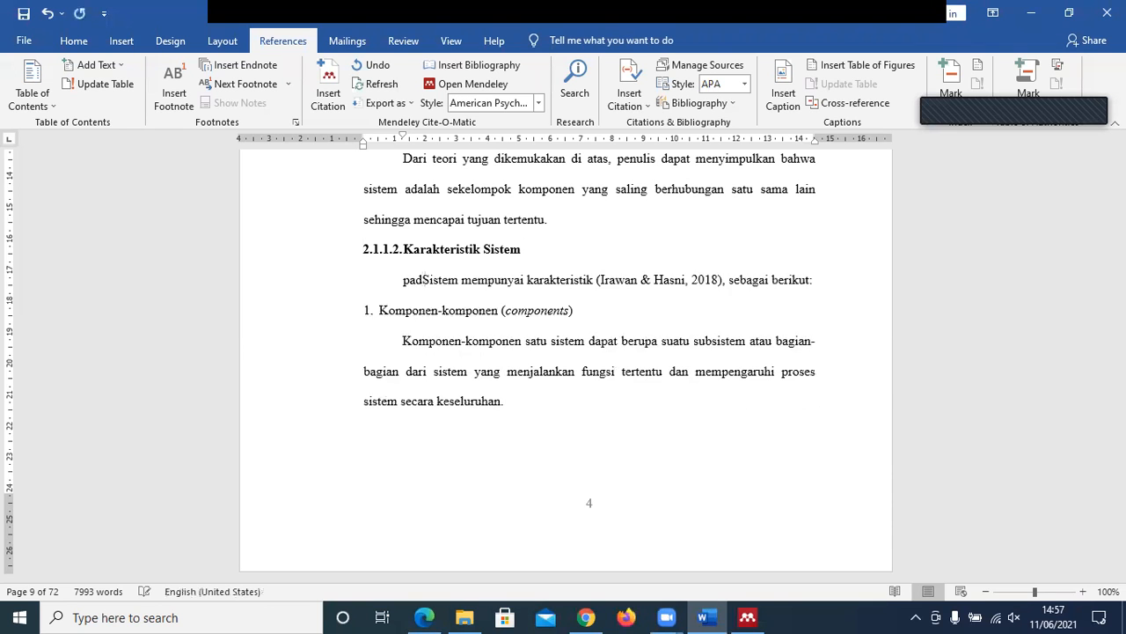
# - Add the opening phrase "Dalam penelitian ini dibahas juga tentang karakteristik system," before "Sistem mempunyai karakteristik" in section 2.1.1.2
pyautogui.write('dalam pene')
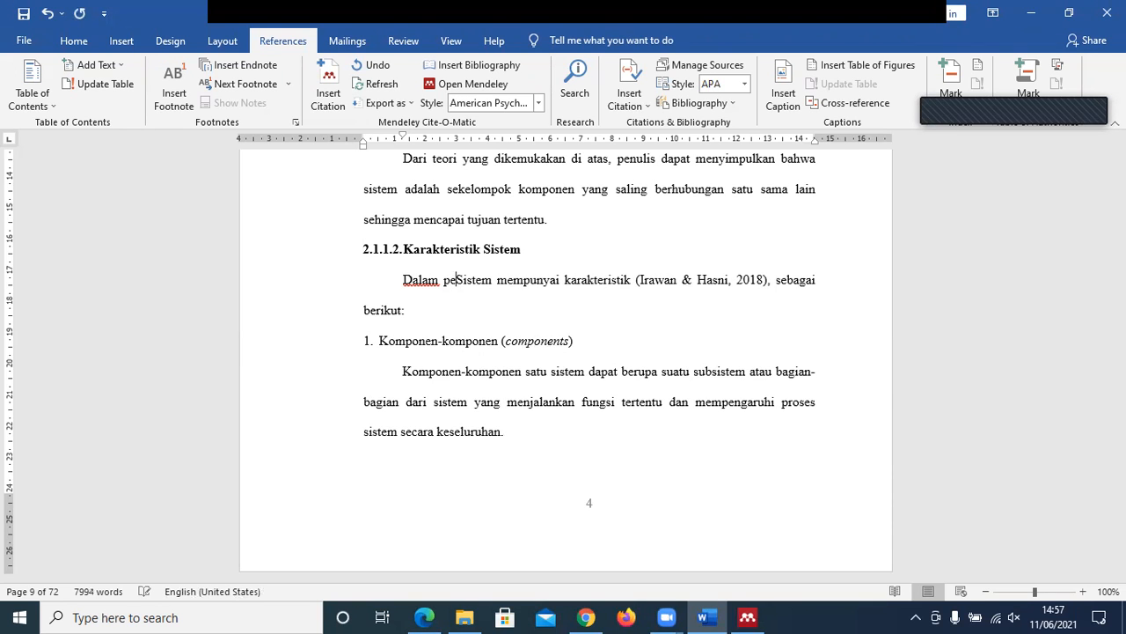
pyautogui.write('litianin')
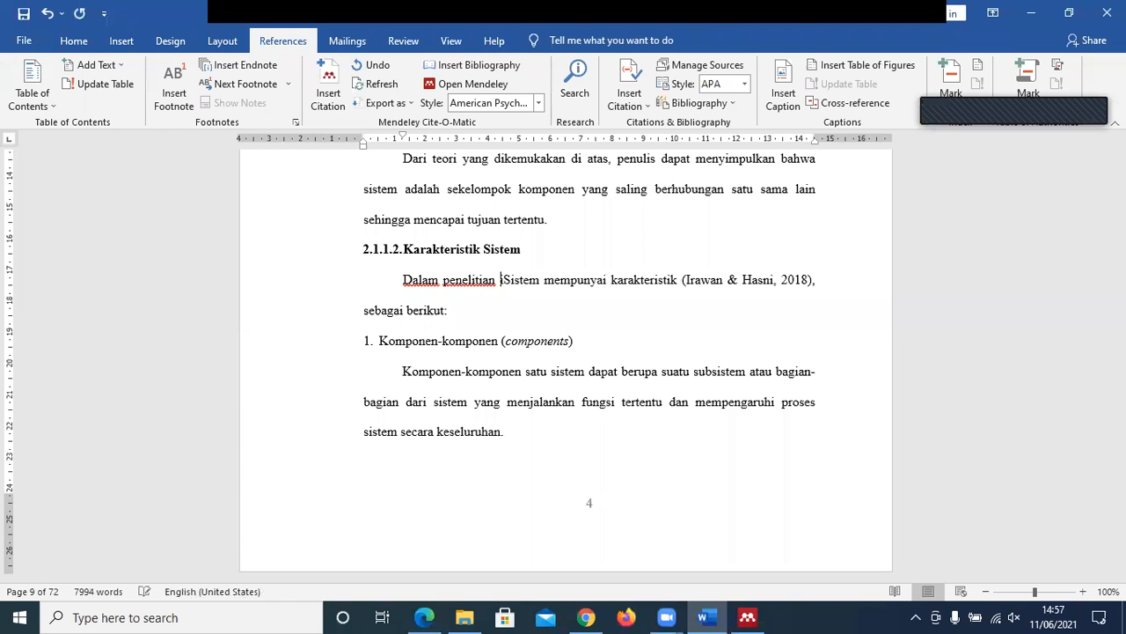
pyautogui.write('ini dibaha')
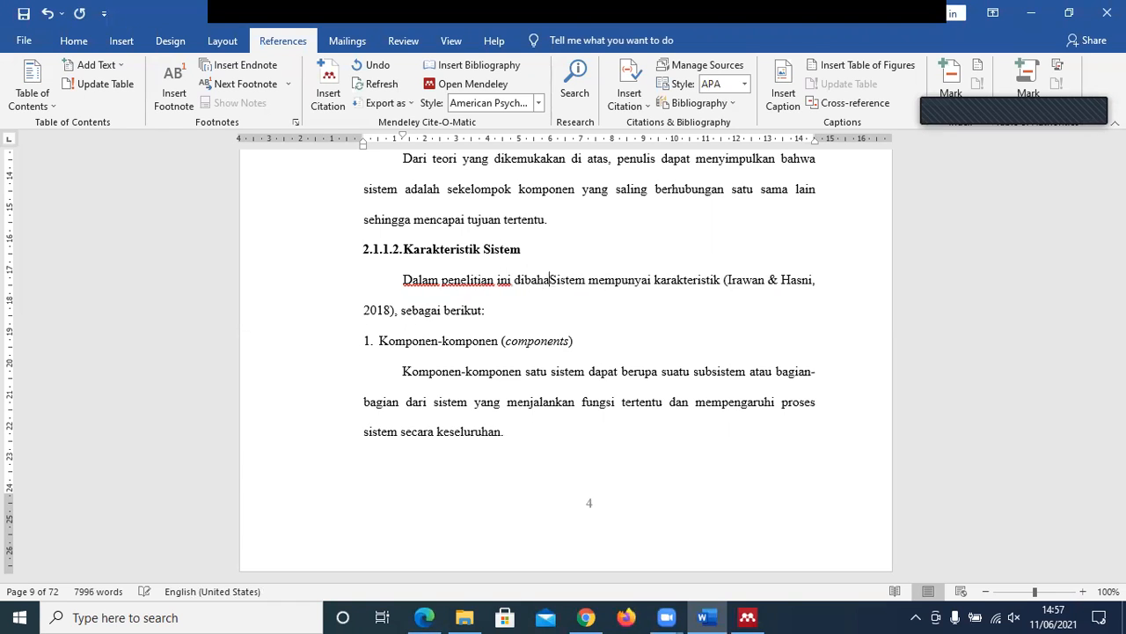
pyautogui.write('s ')
pyautogui.write('juga ')
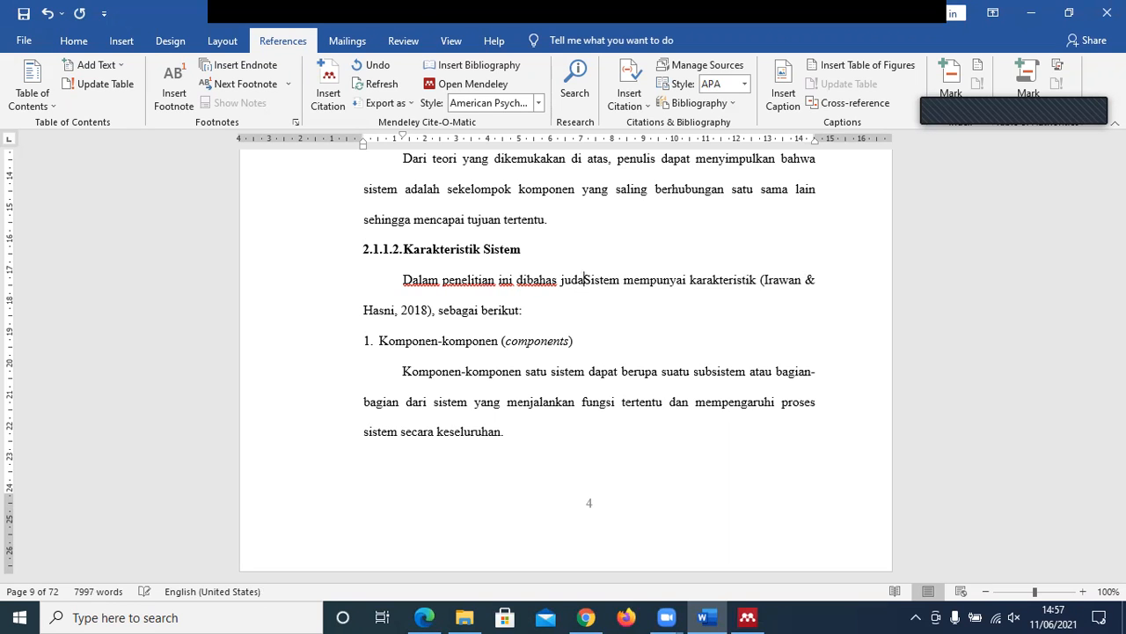
pyautogui.write('tentang ')
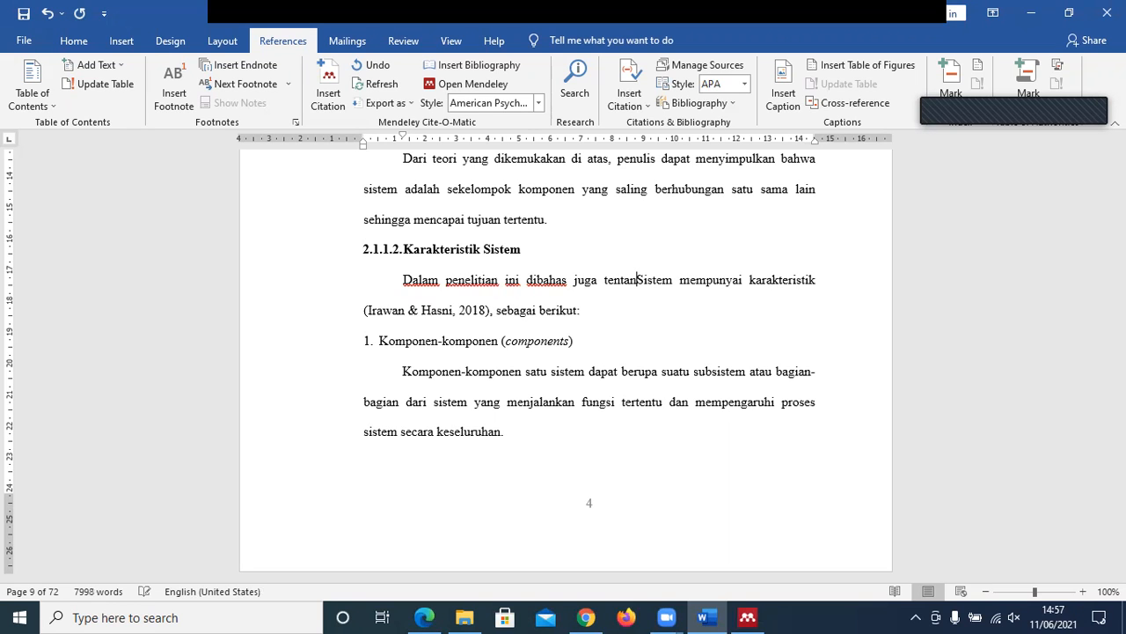
pyautogui.write('ka')
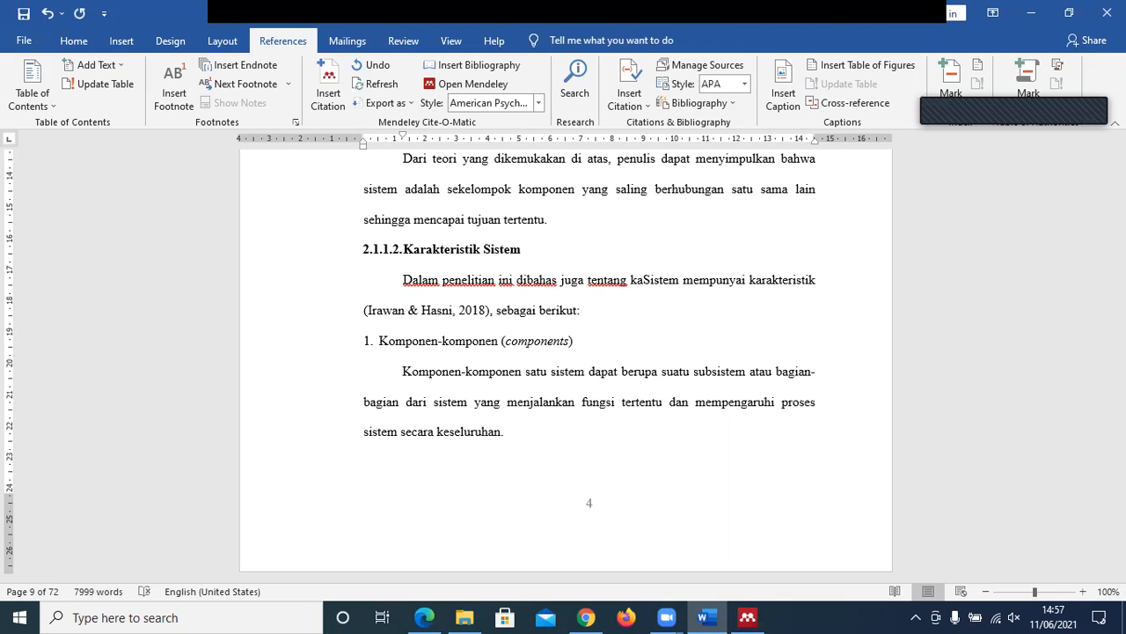
pyautogui.write('rakteristik')
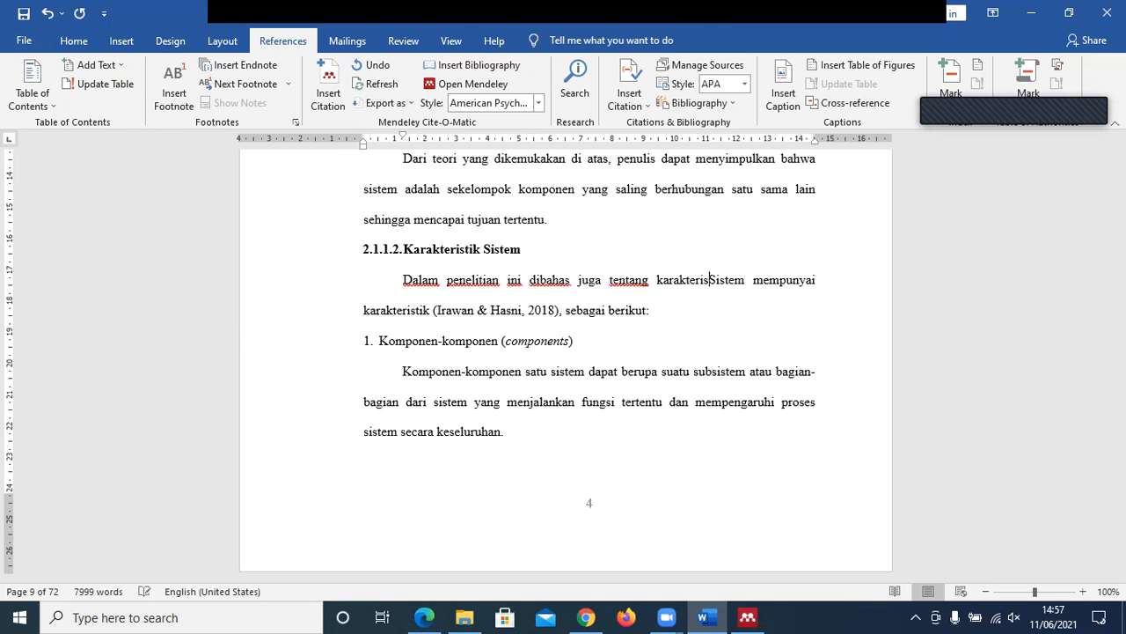
pyautogui.write(' system.Sistem')
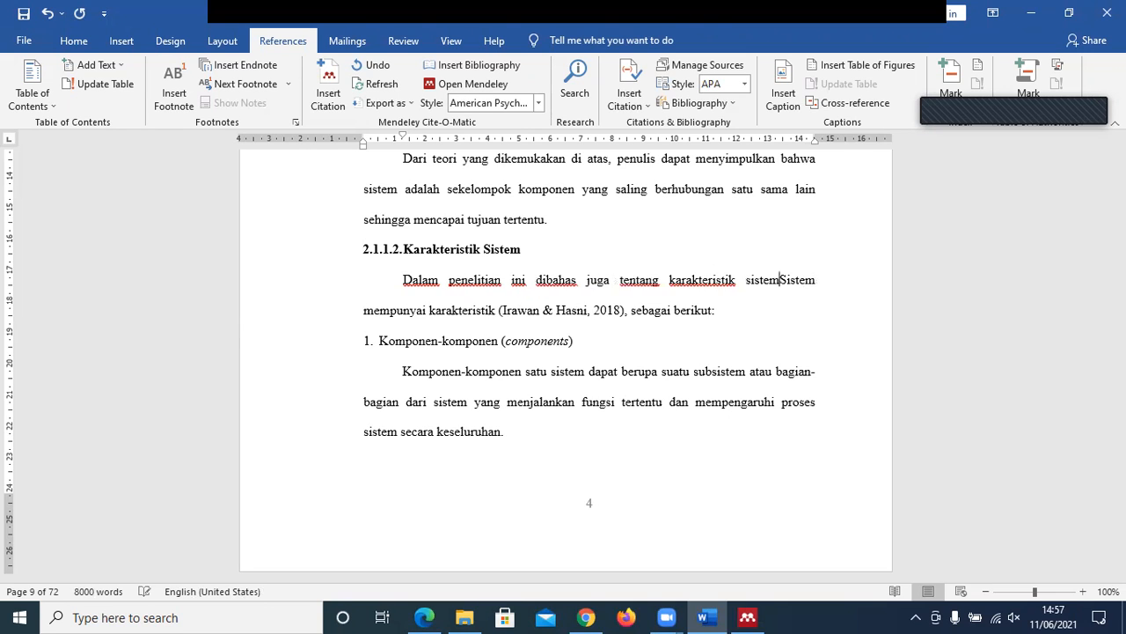
pyautogui.press('BackSpace')
pyautogui.write('.')
pyautogui.press('BackSpace')
pyautogui.write(',')
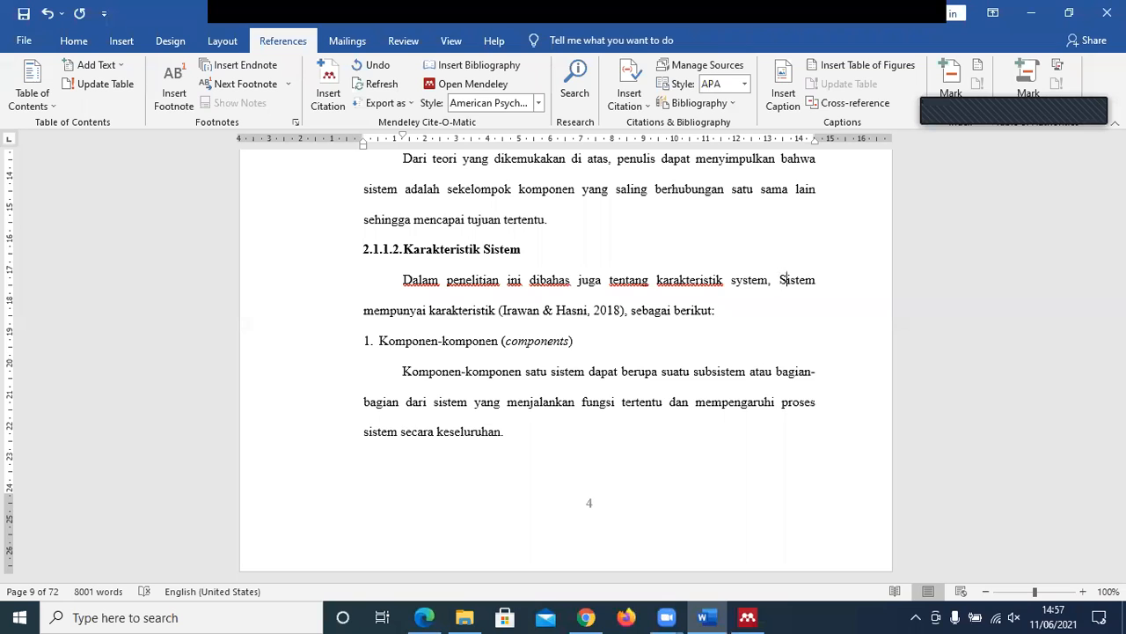
pyautogui.press('Right')
# - Delete the 2018 Mendeley citation following "Sistem mempunyai karakteristik" in section 2.1.1.2
pyautogui.click(504, 310)
pyautogui.press('Left')
pyautogui.click(504, 309)
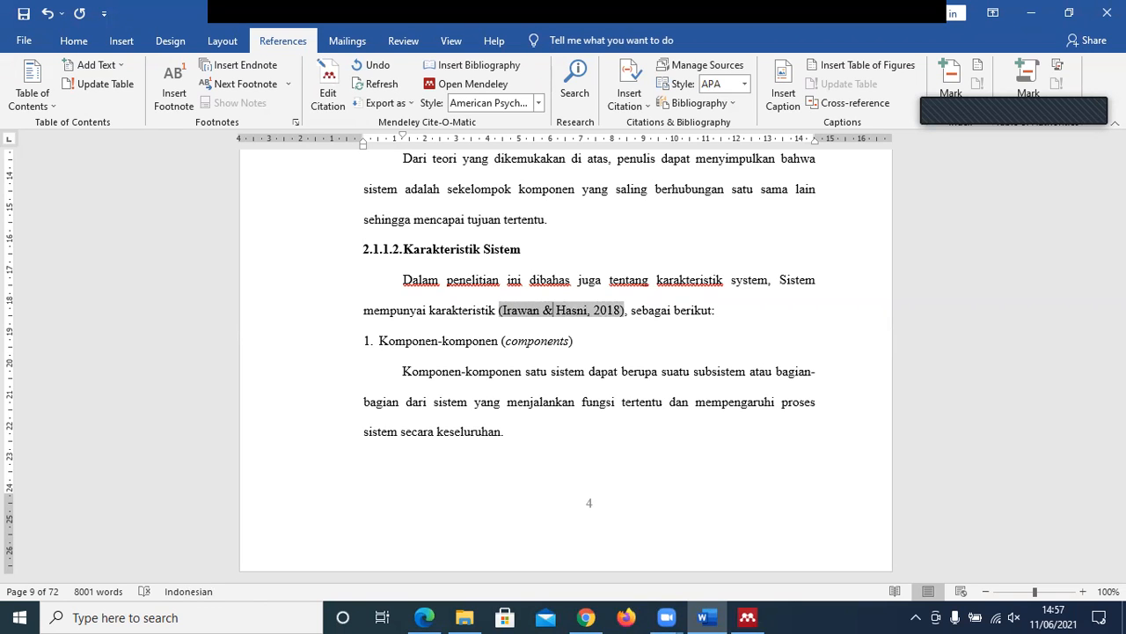
pyautogui.click(626, 309)
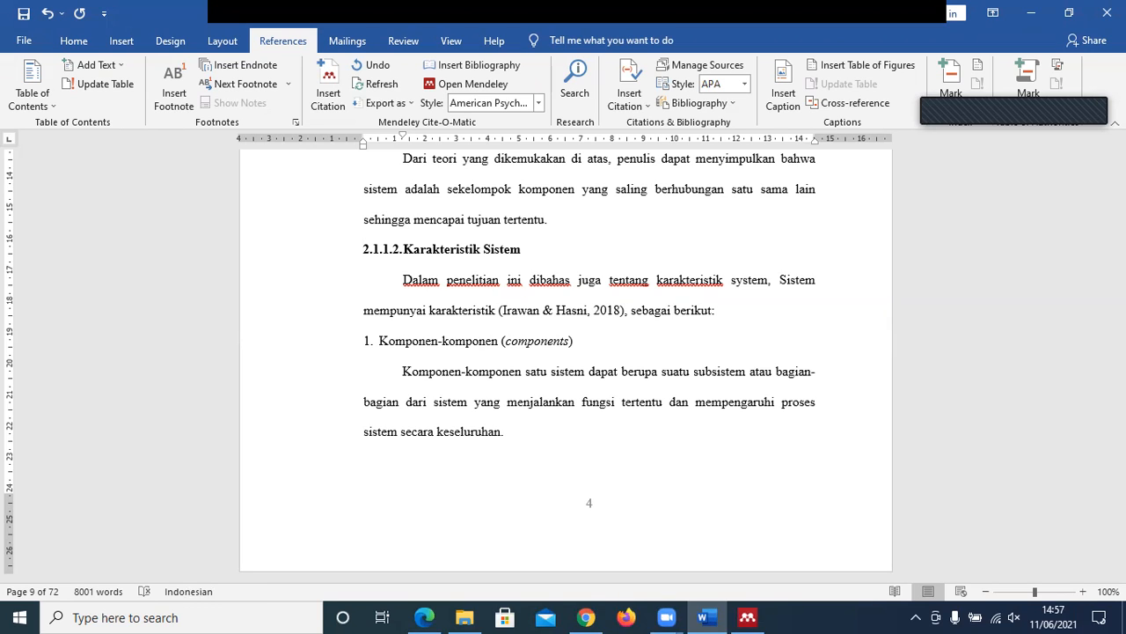
pyautogui.press('BackSpace')
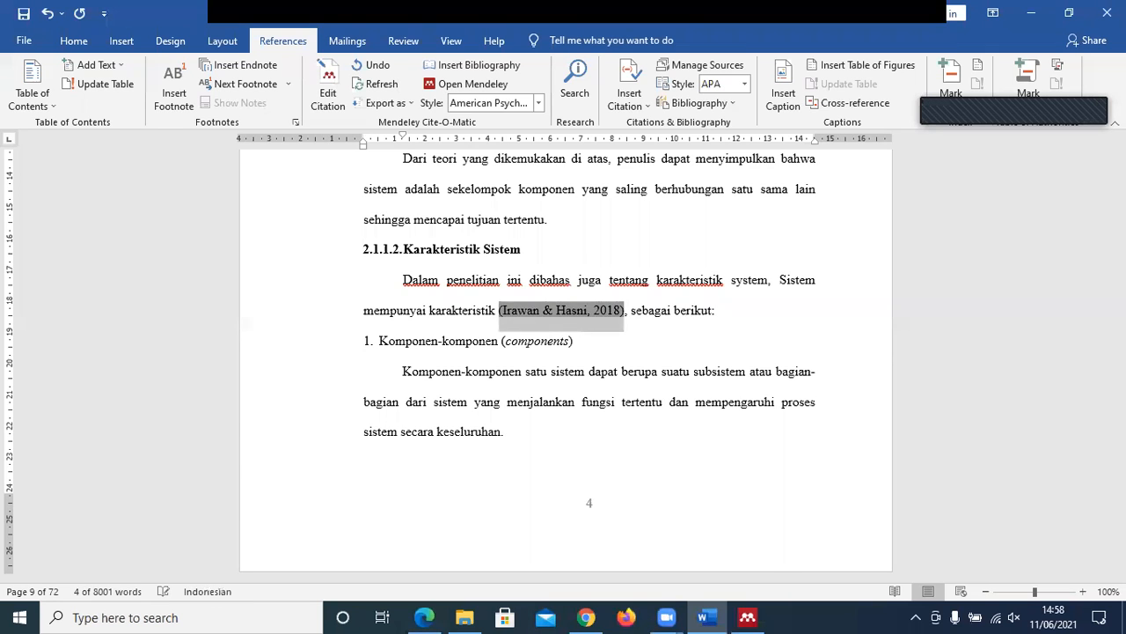
pyautogui.press('BackSpace')
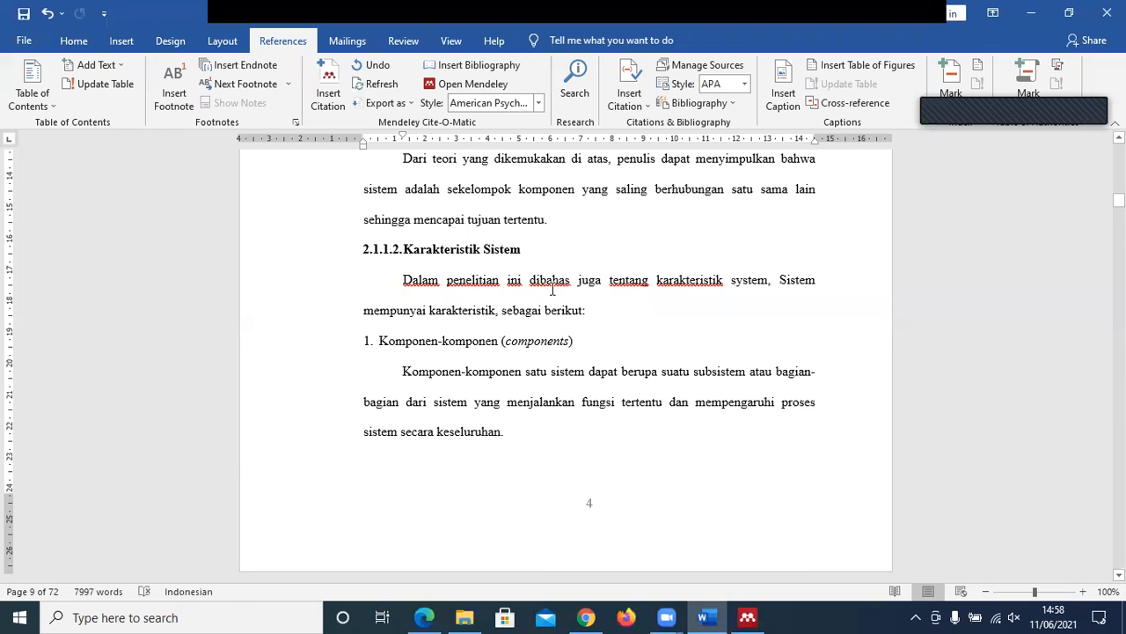
# - Copy the section 2.1.1.2 heading text "Karakteristik Sistem"
pyautogui.moveTo(404, 250); pyautogui.dragTo(528, 250)
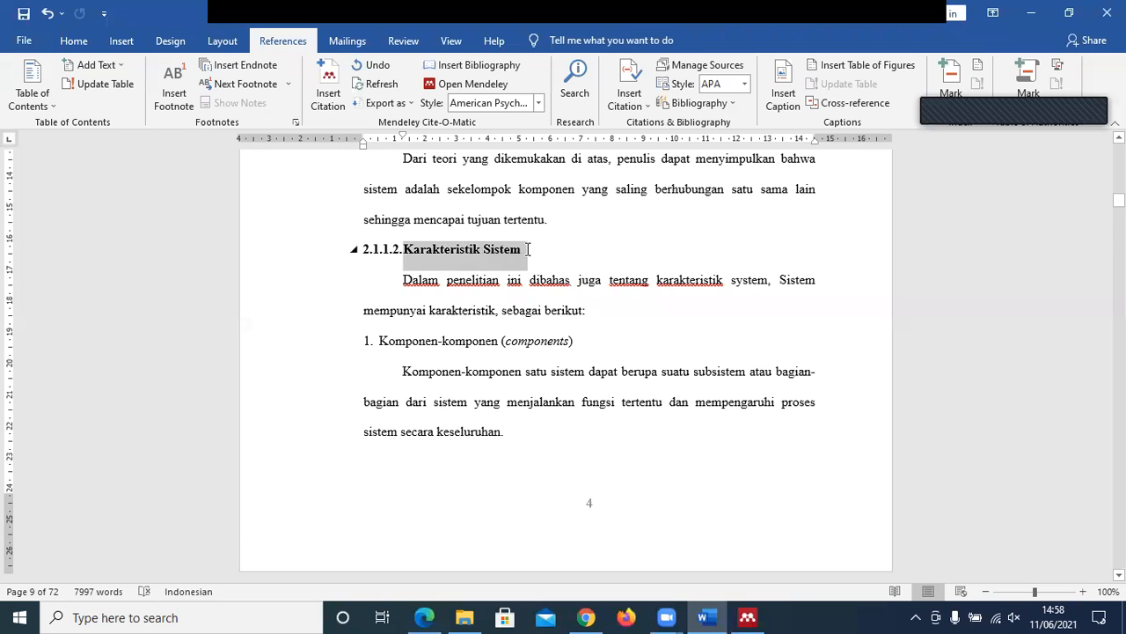
pyautogui.rightClick(505, 251)
pyautogui.click(530, 282)
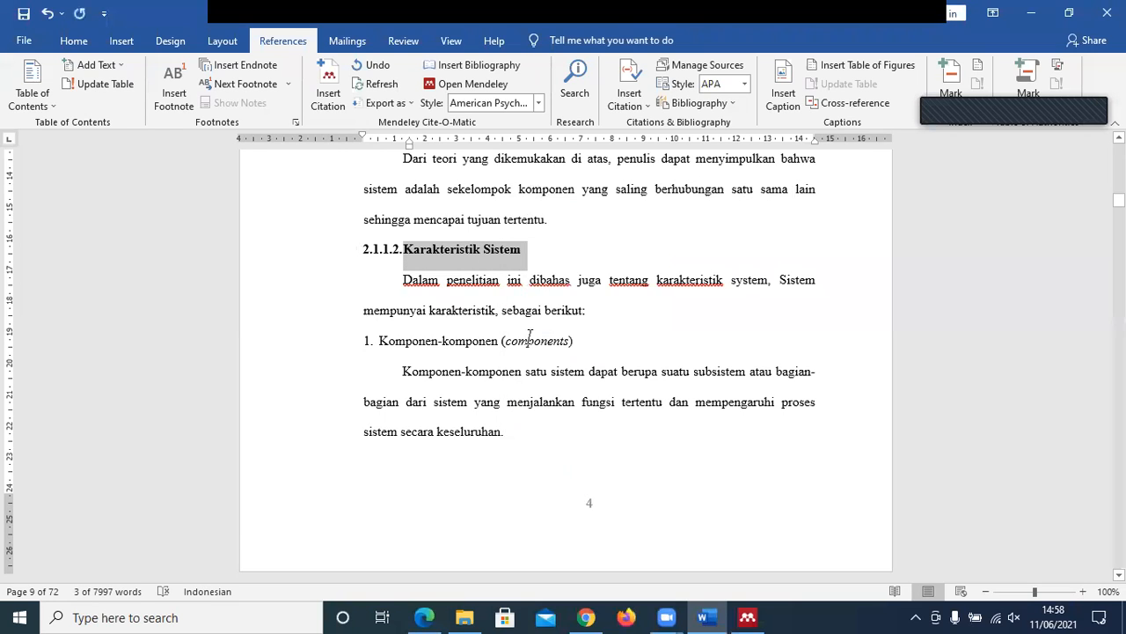
# - Switch to Google Scholar in Chrome, close the citation formats window and clear the previous search query
pyautogui.click(586, 617)
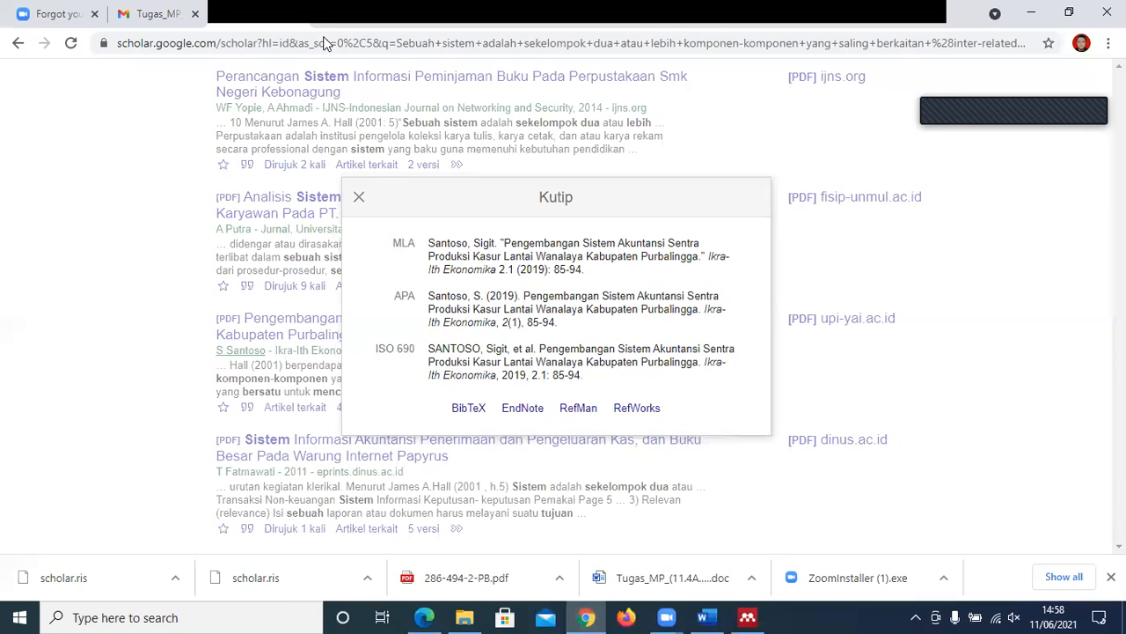
pyautogui.click(133, 114)
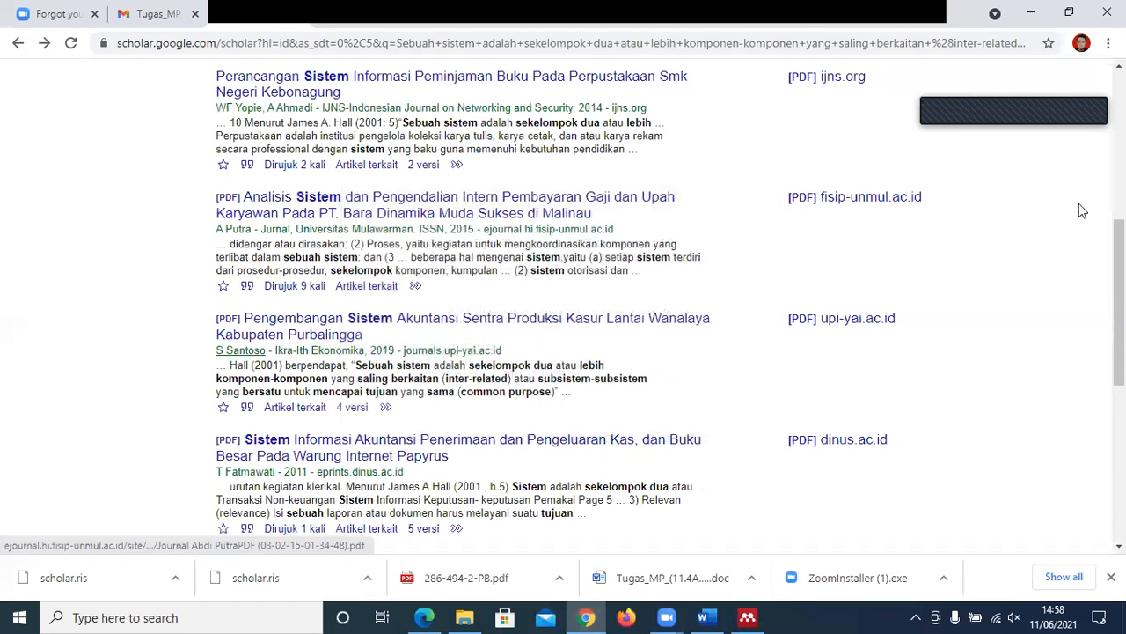
pyautogui.moveTo(1120, 255); pyautogui.dragTo(1119, 101)
pyautogui.click(607, 91)
pyautogui.hotkey('ctrl', 'a')
pyautogui.press('BackSpace')
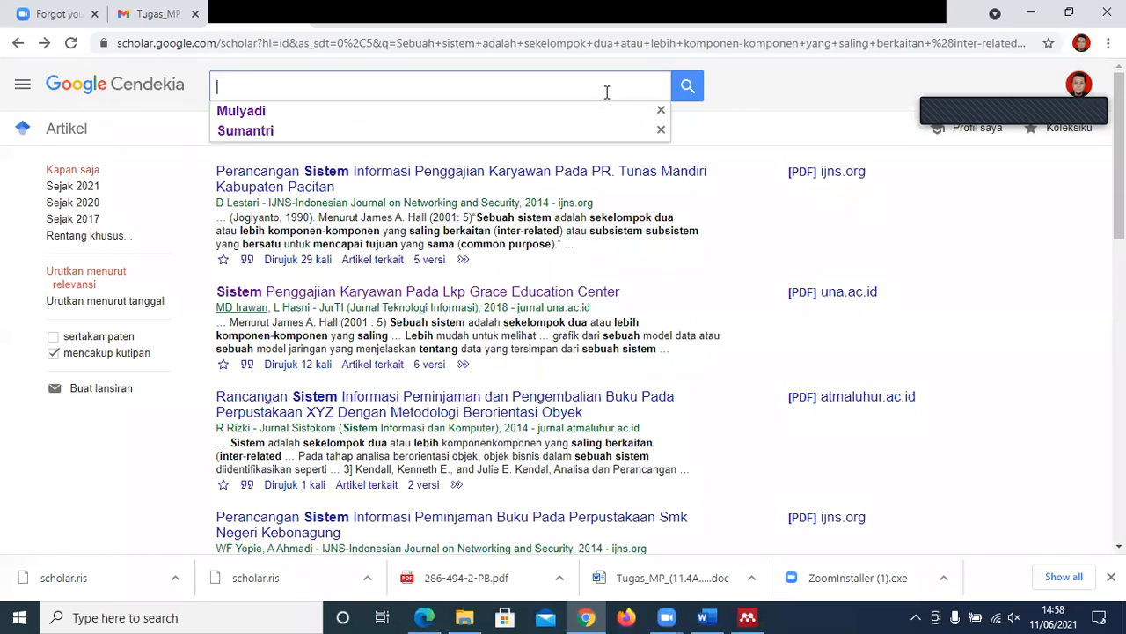
# - Search Google Scholar for "Karakteristik Sistem" using the copied heading without its section number, and look through the results
pyautogui.hotkey('ctrl', 'v')
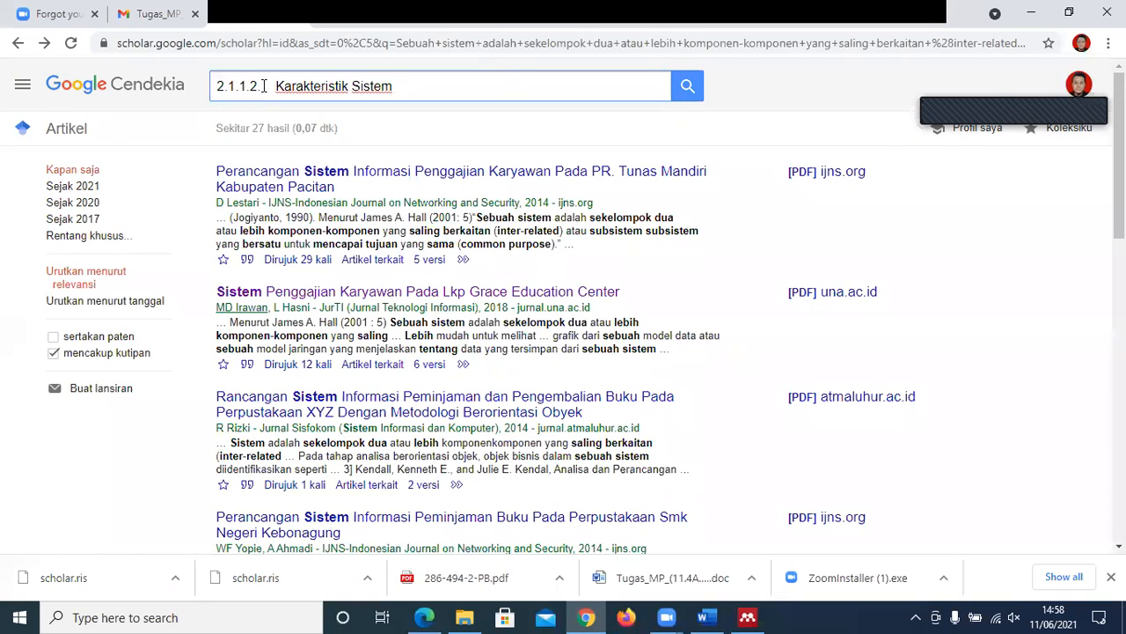
pyautogui.click(277, 86)
pyautogui.press('BackSpace')
pyautogui.press('BackSpace')
pyautogui.press('BackSpace')
pyautogui.press('BackSpace')
pyautogui.press('BackSpace')
pyautogui.press('BackSpace')
pyautogui.press('BackSpace')
pyautogui.press('BackSpace')
pyautogui.press('BackSpace')
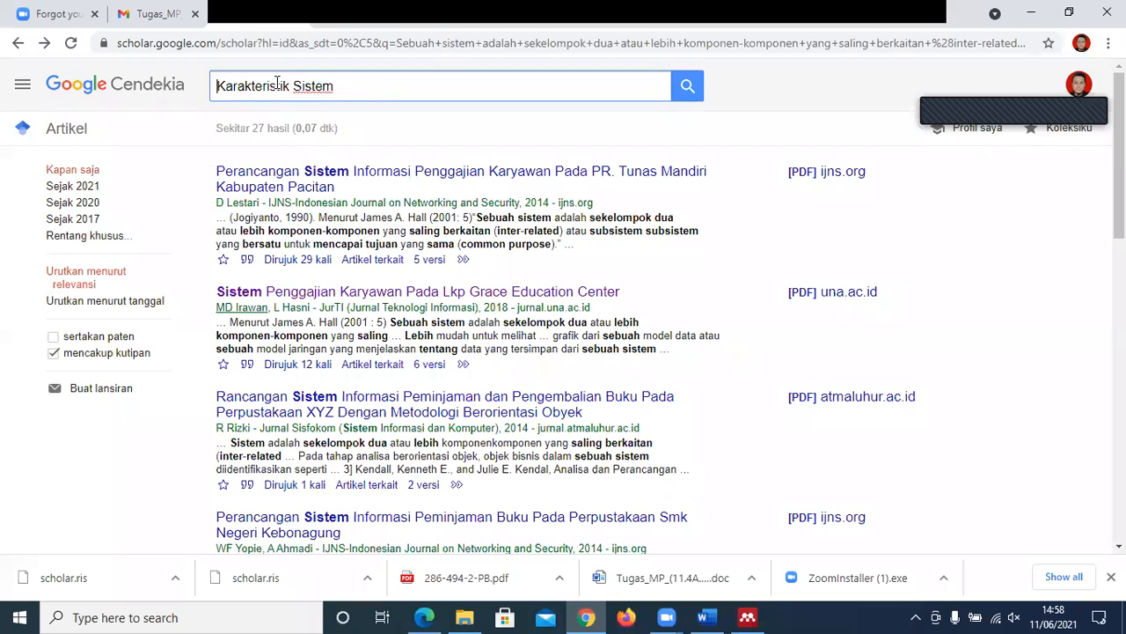
pyautogui.press('Return')
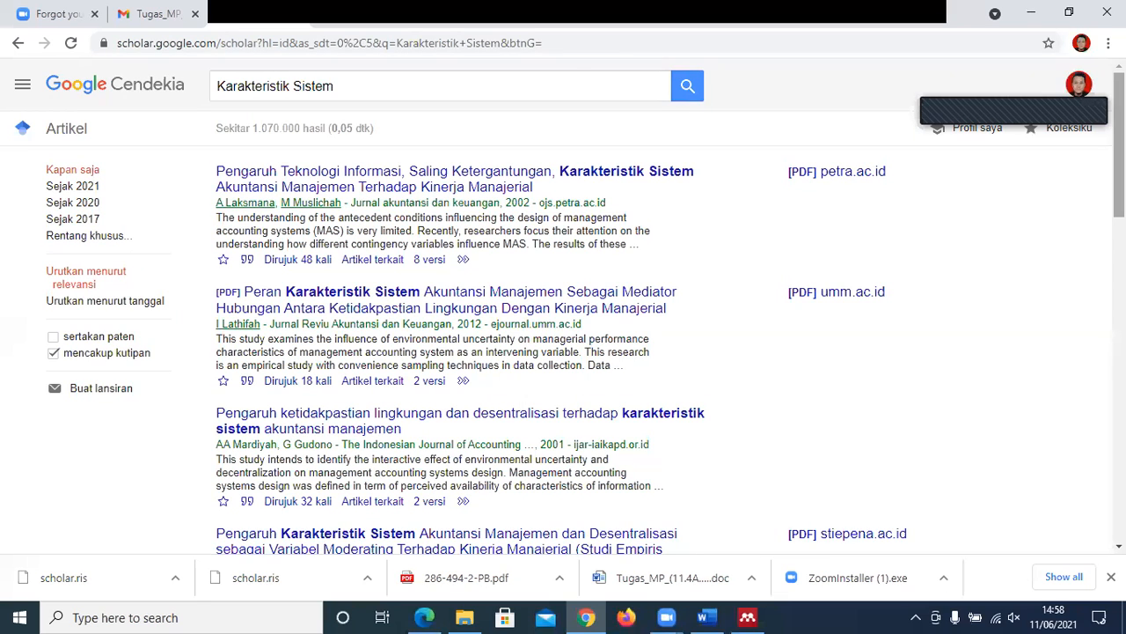
pyautogui.scroll(-1, 563, 308)
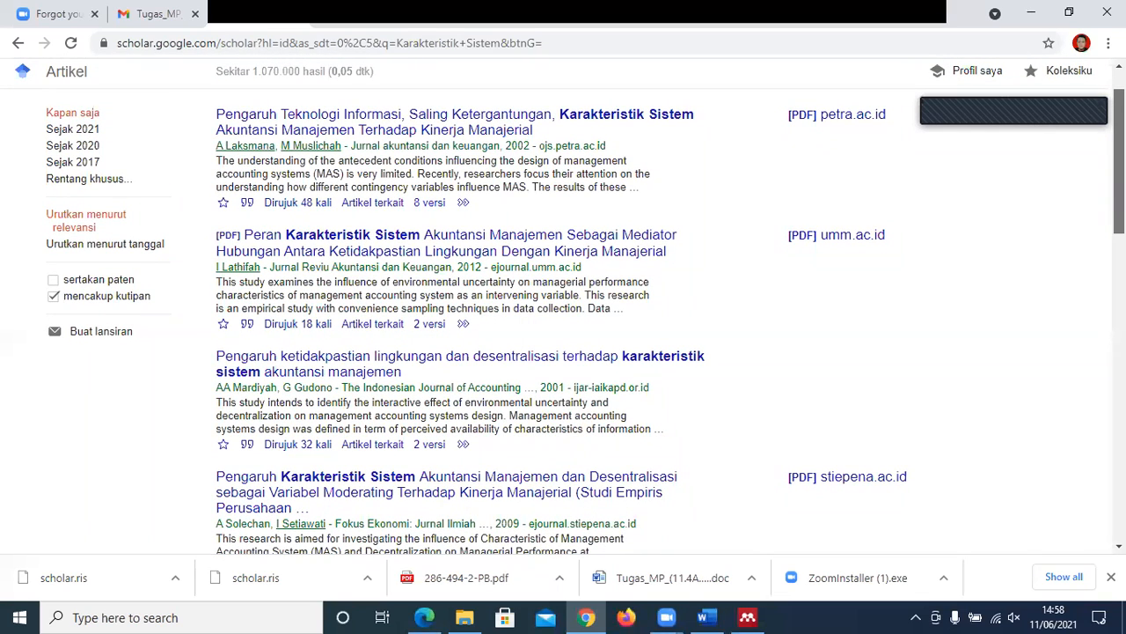
pyautogui.scroll(-3, 564, 308)
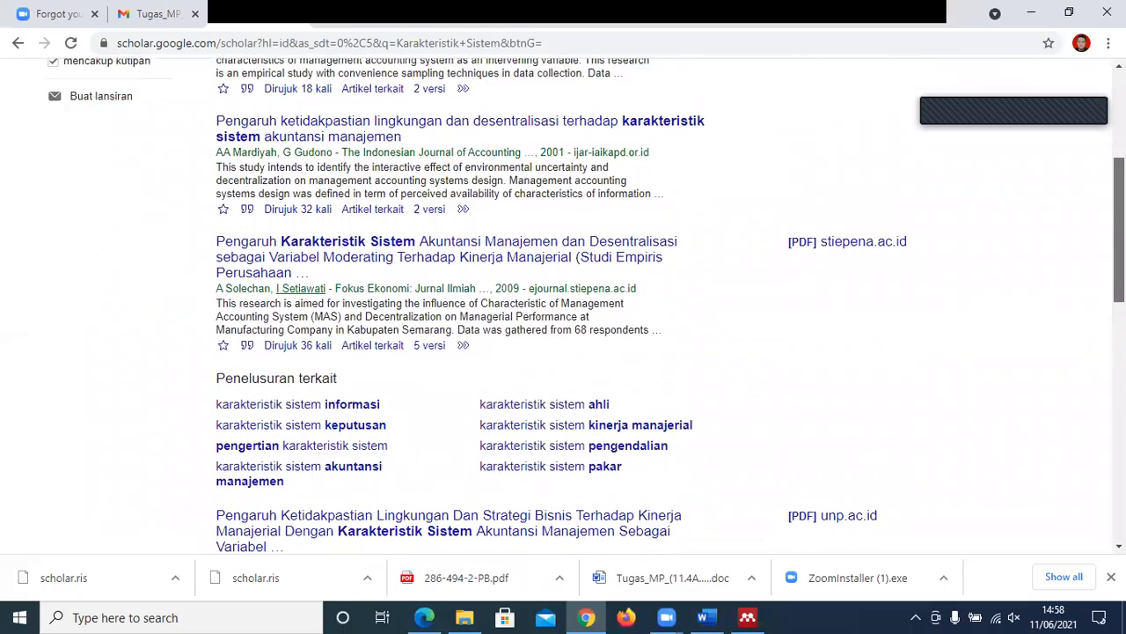
pyautogui.scroll(-4, 563, 308)
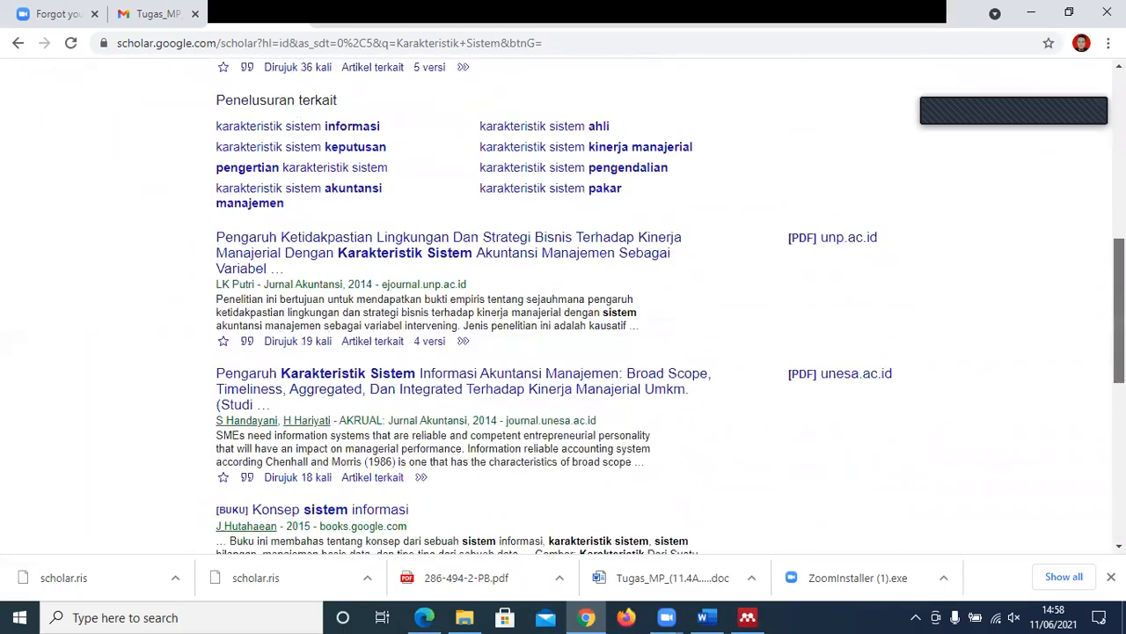
pyautogui.scroll(-2, 563, 308)
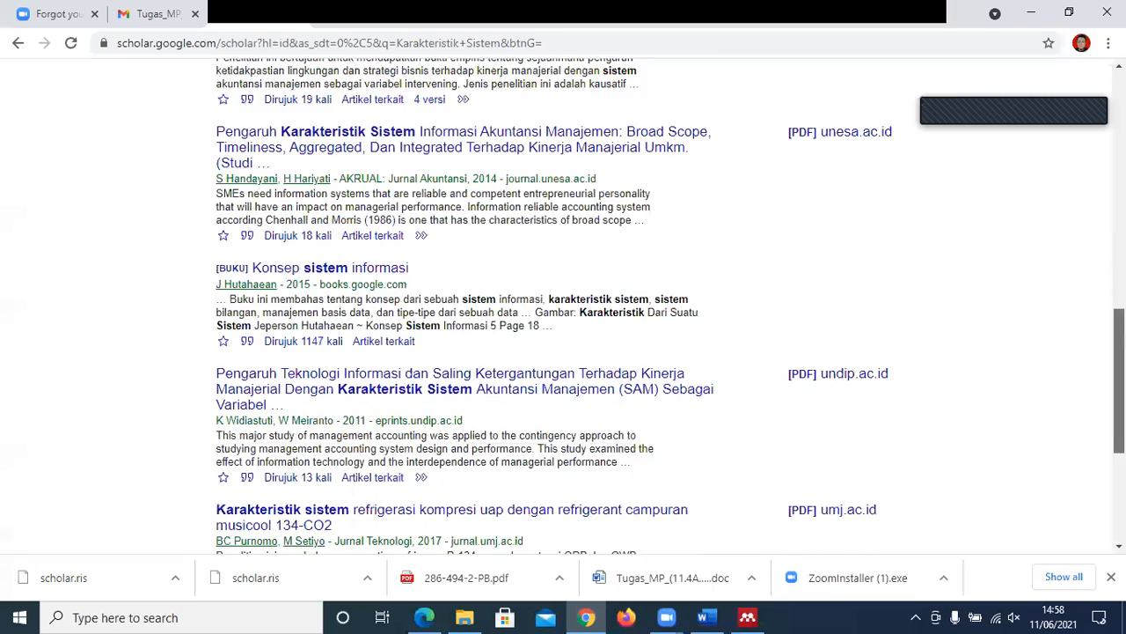
pyautogui.scroll(9, 564, 308)
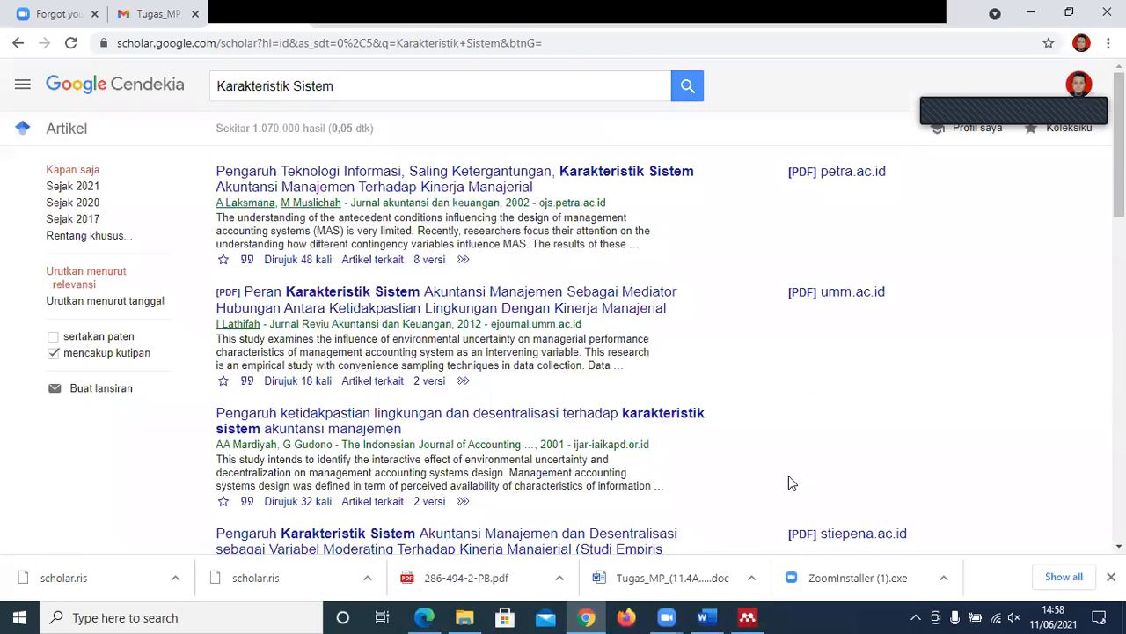
# - Switch to Word and copy the paragraph "Komponen-komponen satu sistem dapat berupa suatu subsistem..." under item 1, Komponen-komponen (components)
pyautogui.click(702, 617)
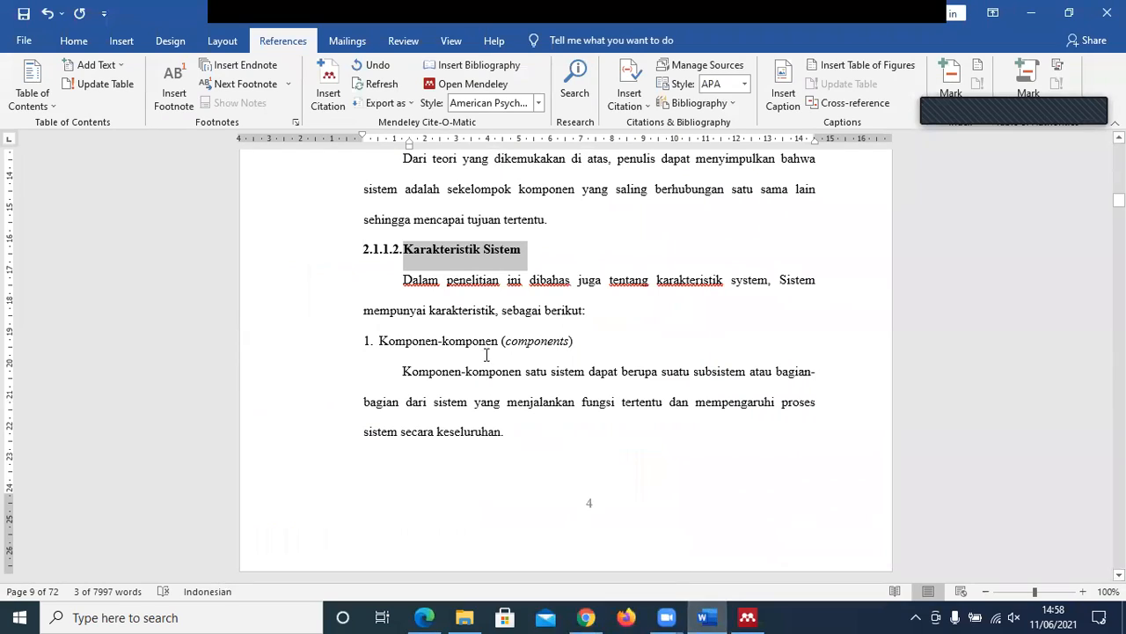
pyautogui.click(485, 356)
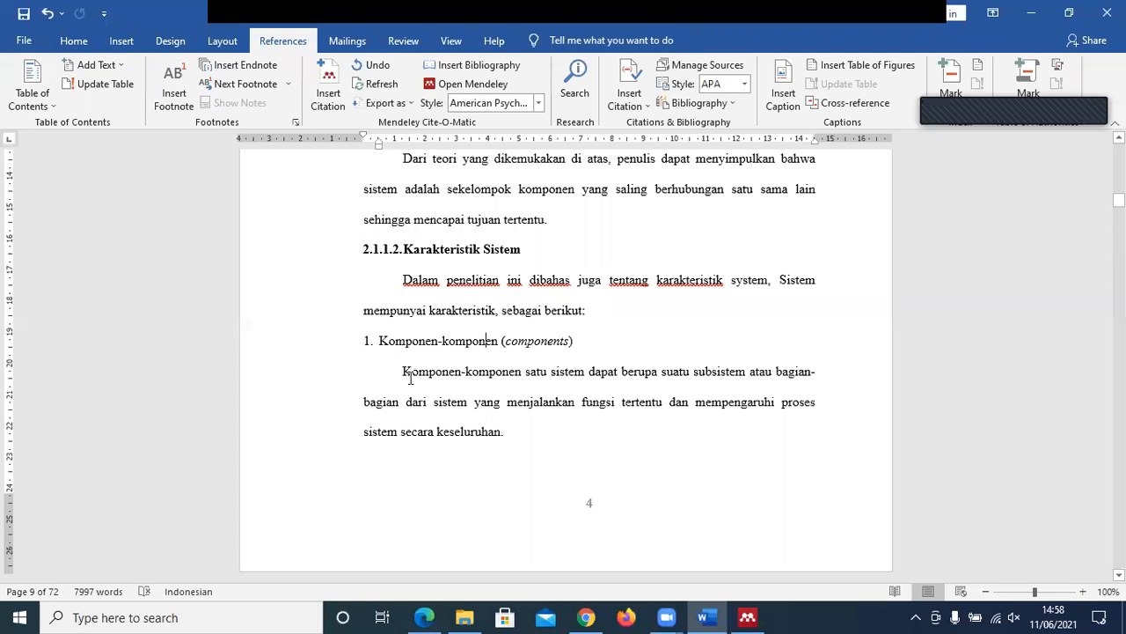
pyautogui.moveTo(433, 376); pyautogui.dragTo(536, 430)
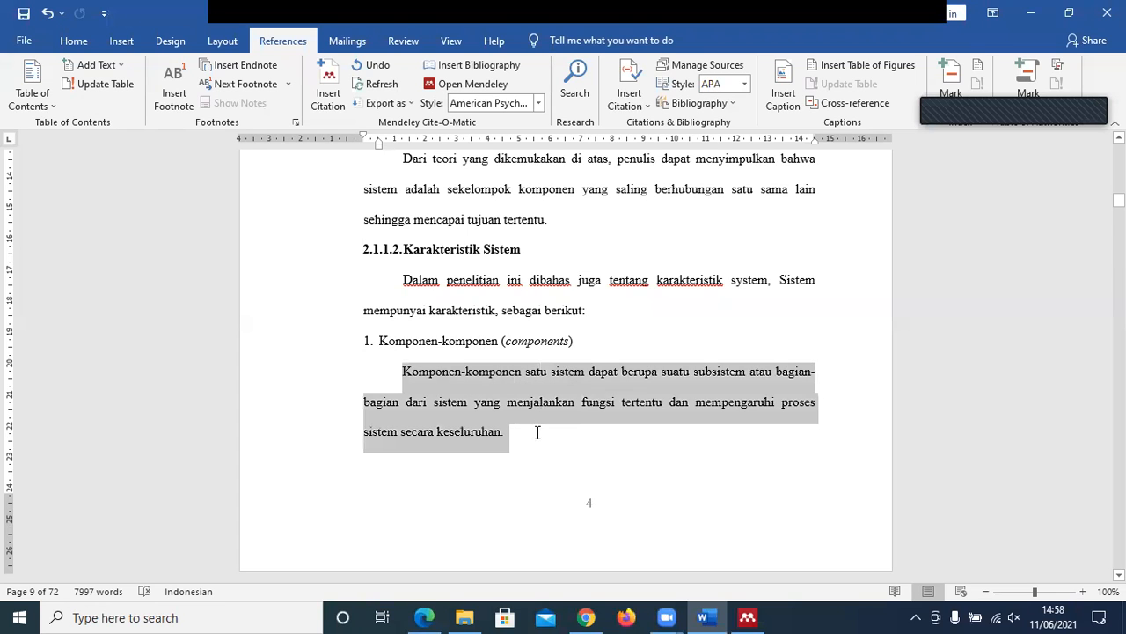
pyautogui.rightClick(490, 409)
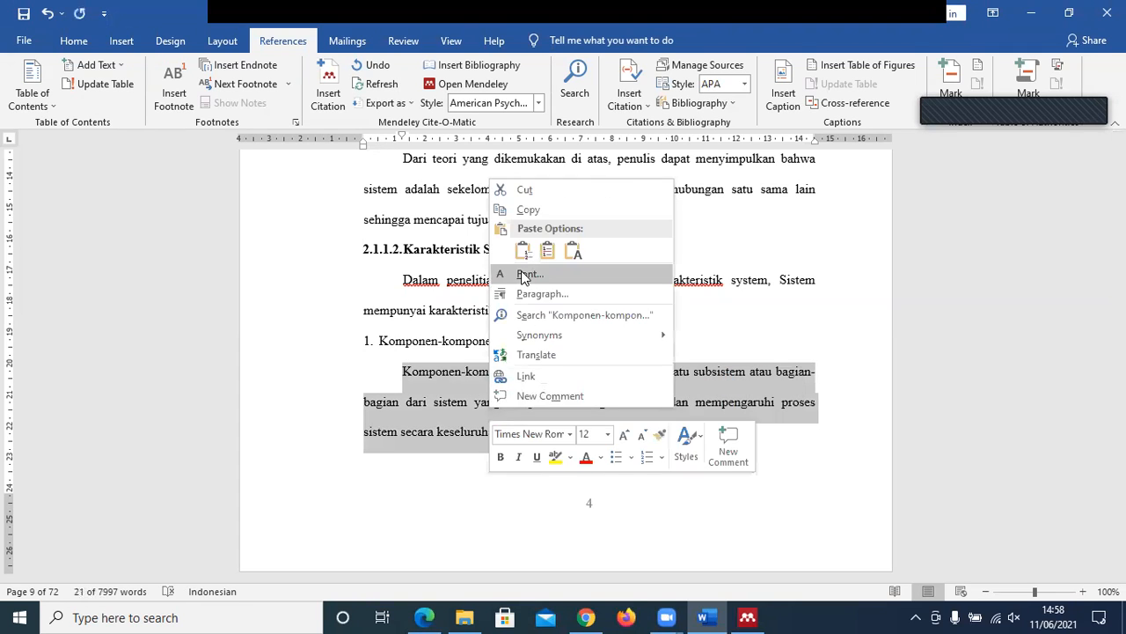
pyautogui.click(529, 211)
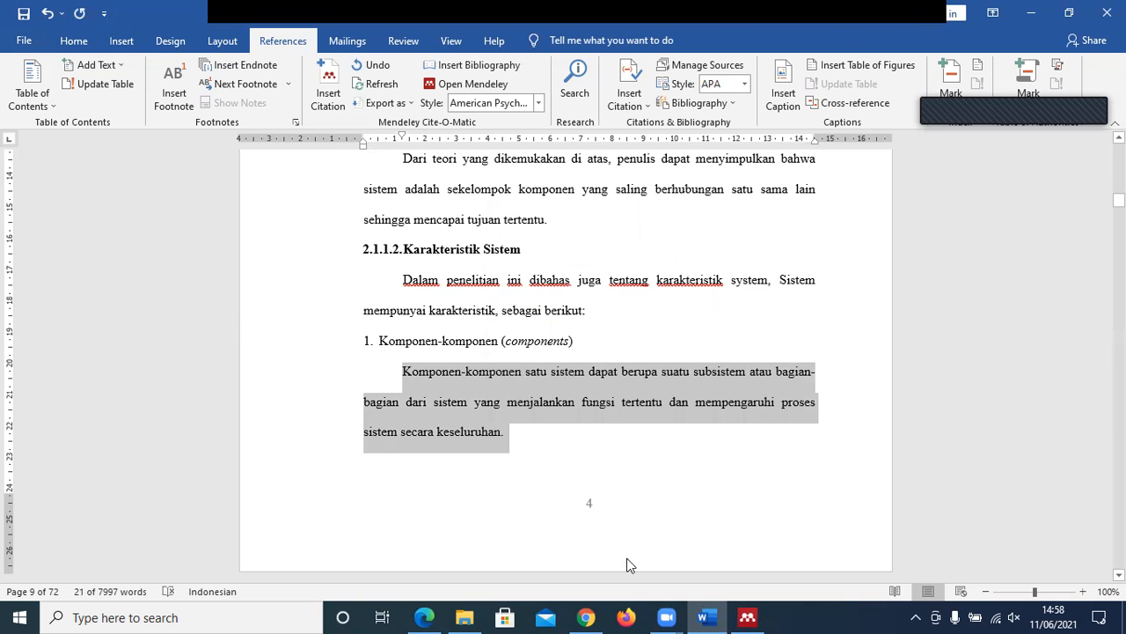
# - Switch to Google Scholar in Chrome, search for the copied Komponen-komponen paragraph and look through the results for matching text
pyautogui.click(591, 616)
pyautogui.click(352, 89)
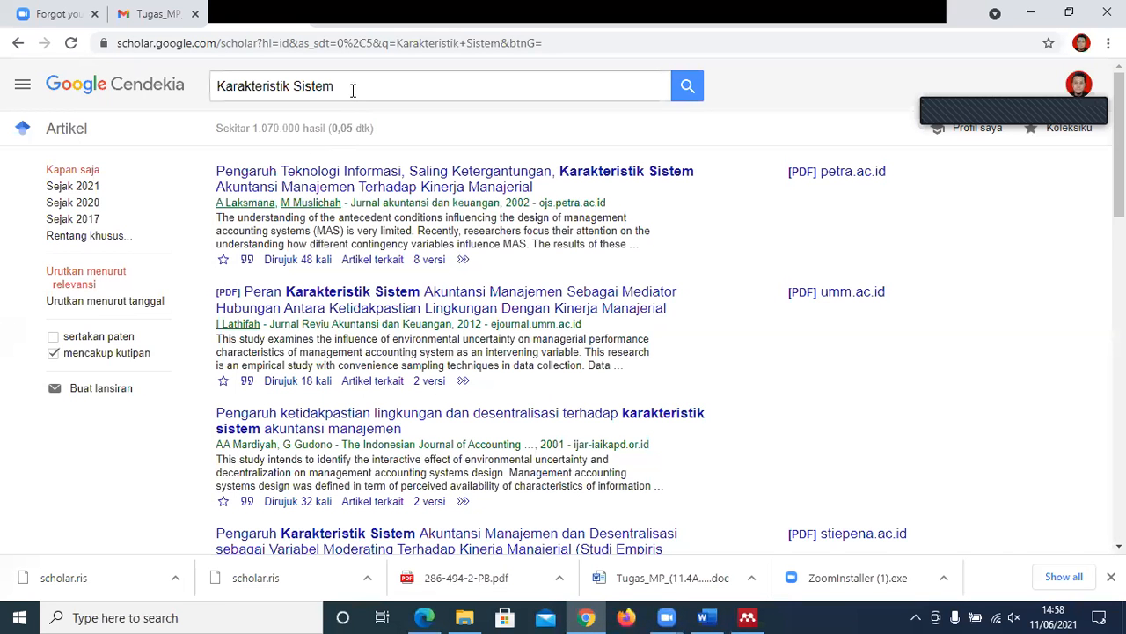
pyautogui.moveTo(352, 89); pyautogui.dragTo(200, 83)
pyautogui.hotkey('ctrl', 'v')
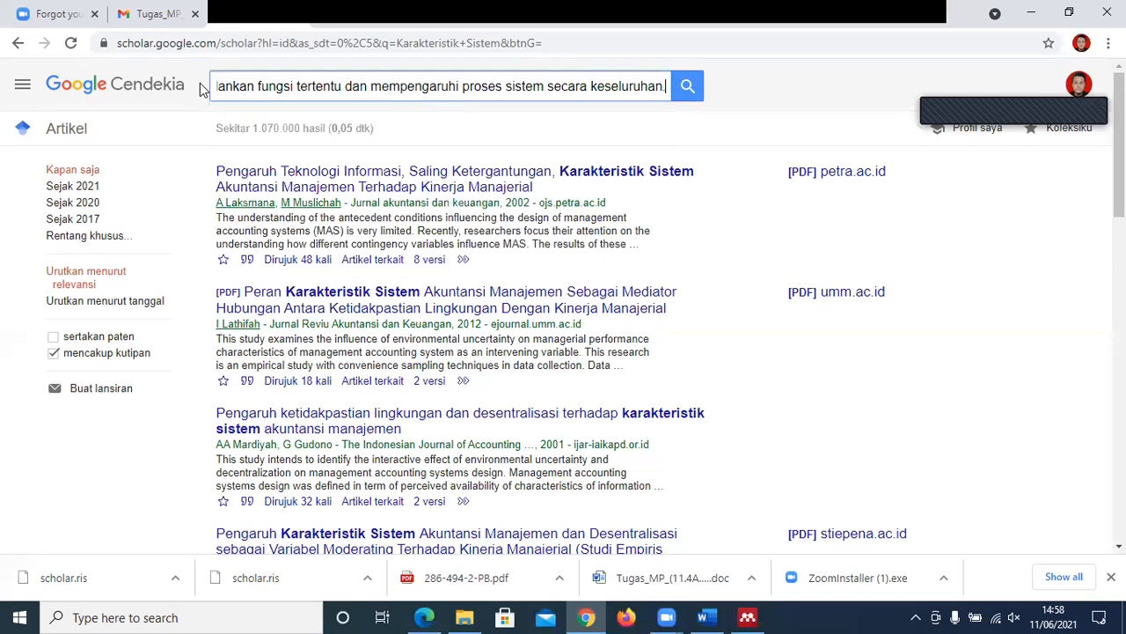
pyautogui.press('Return')
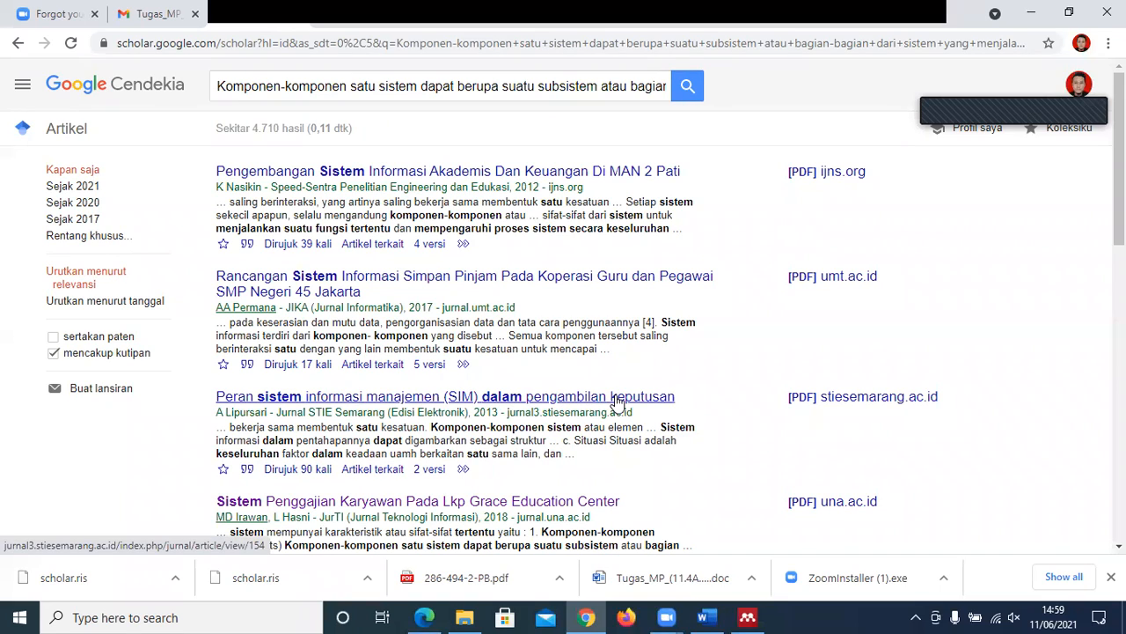
pyautogui.moveTo(1120, 186); pyautogui.dragTo(1120, 249)
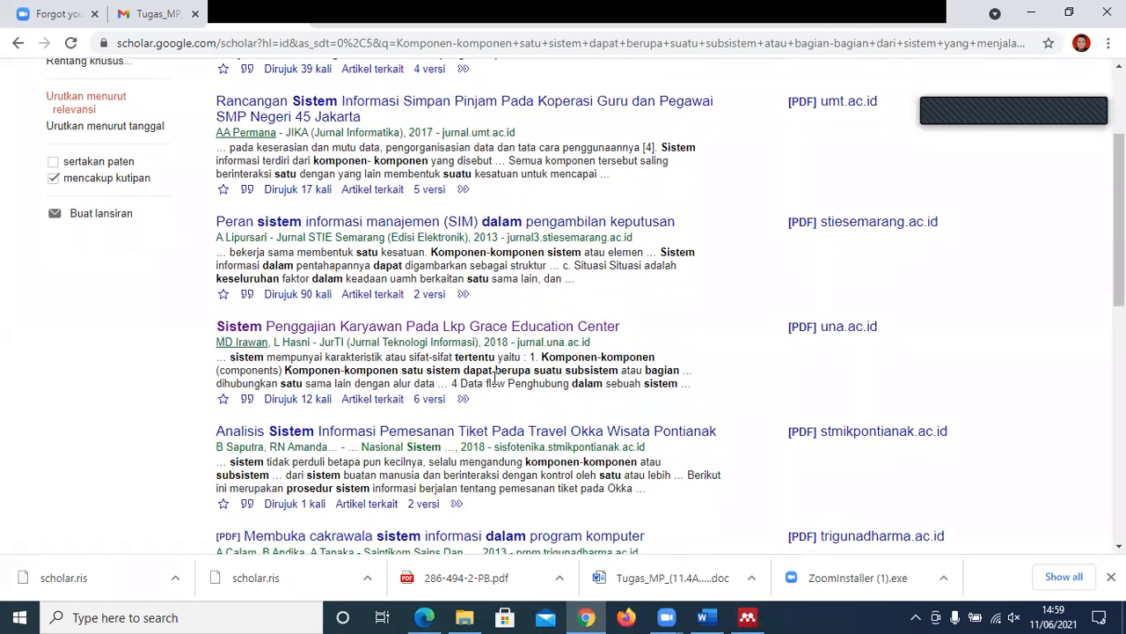
# - Look through the rest of the first results page and the second page for text matching the Komponen-komponen paragraph
pyautogui.moveTo(1119, 220); pyautogui.dragTo(1120, 313)
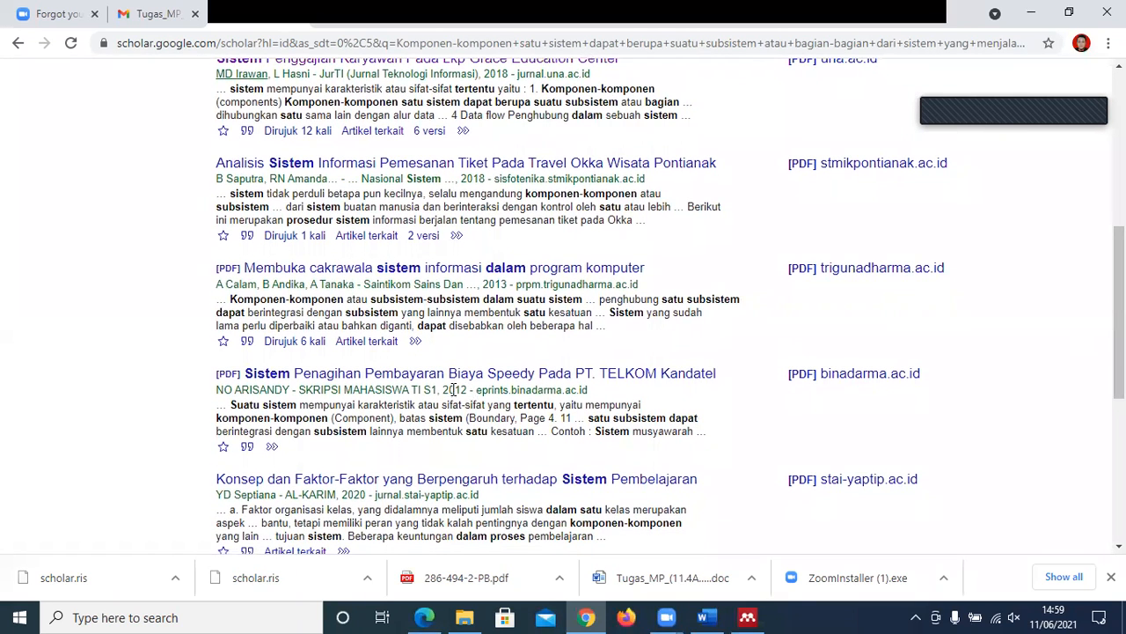
pyautogui.moveTo(1120, 308); pyautogui.dragTo(1119, 359)
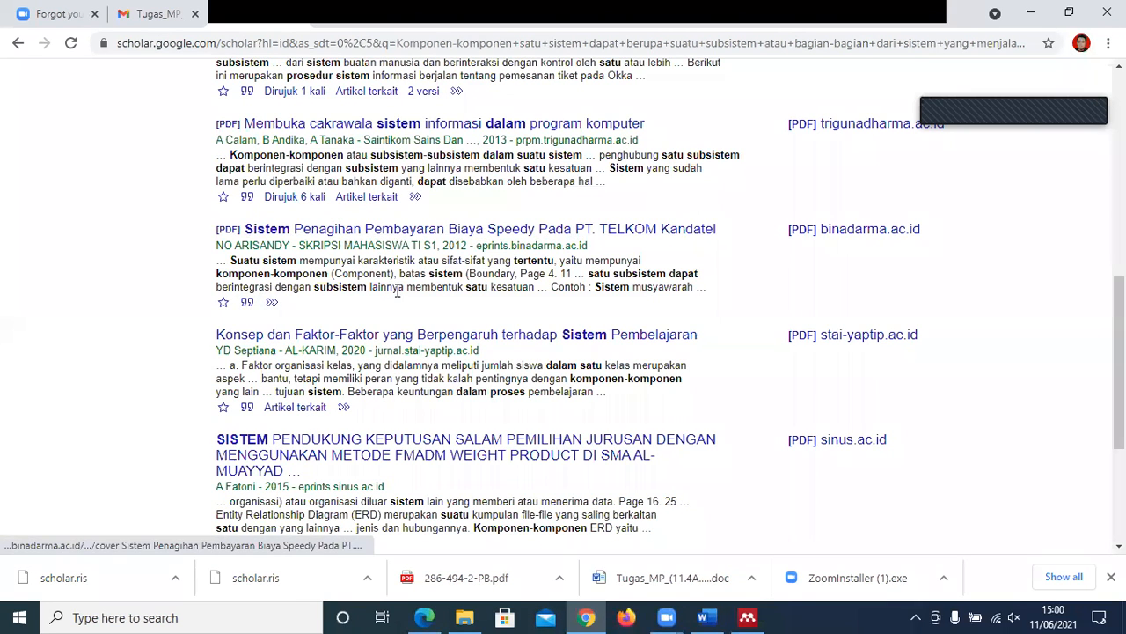
pyautogui.moveTo(1120, 319); pyautogui.dragTo(1120, 400)
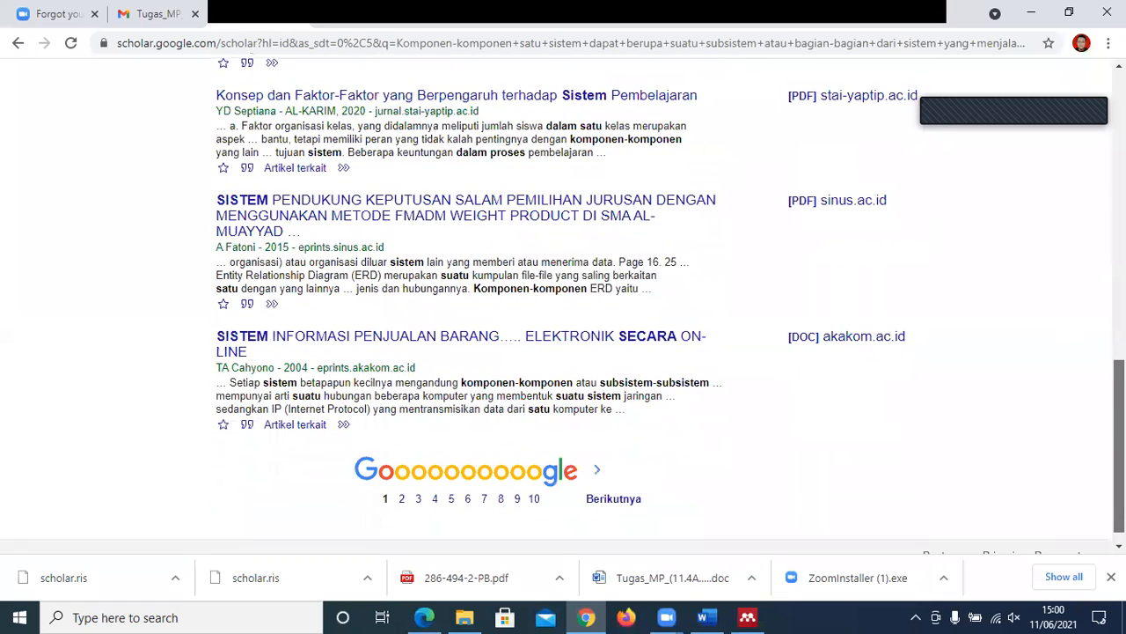
pyautogui.click(402, 502)
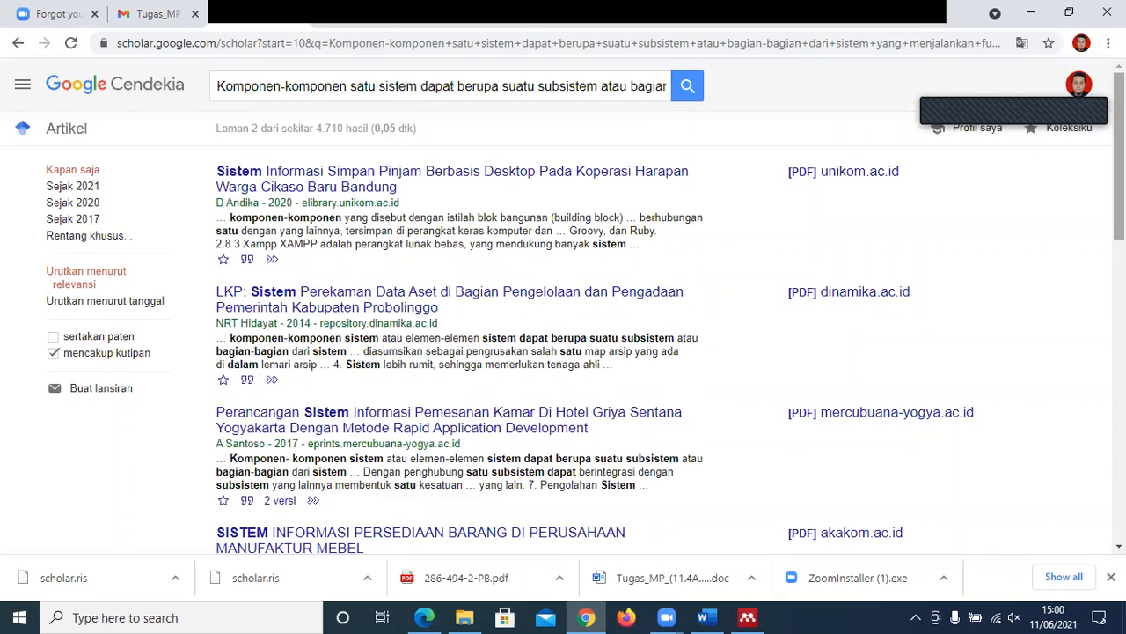
pyautogui.scroll(-1, 563, 335)
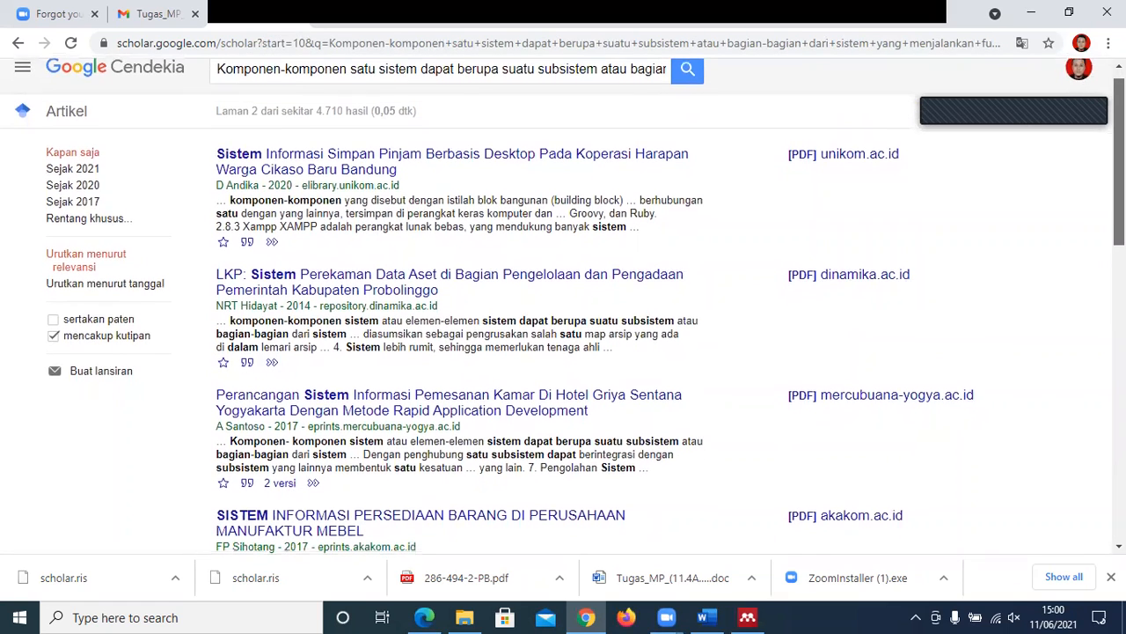
pyautogui.scroll(-2, 563, 335)
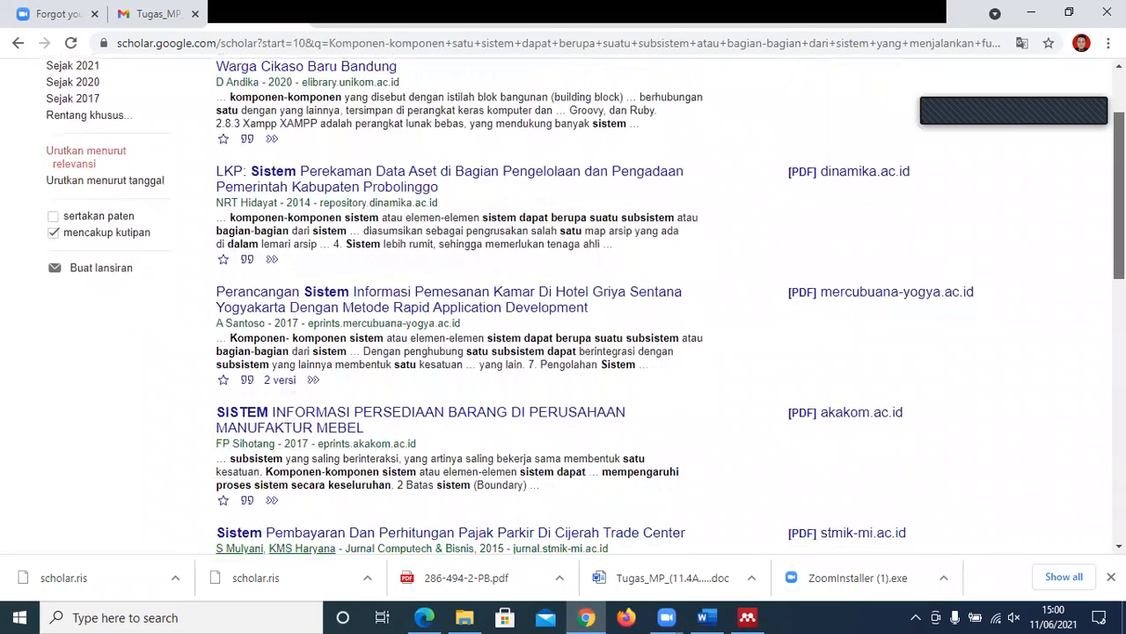
pyautogui.scroll(-1, 564, 334)
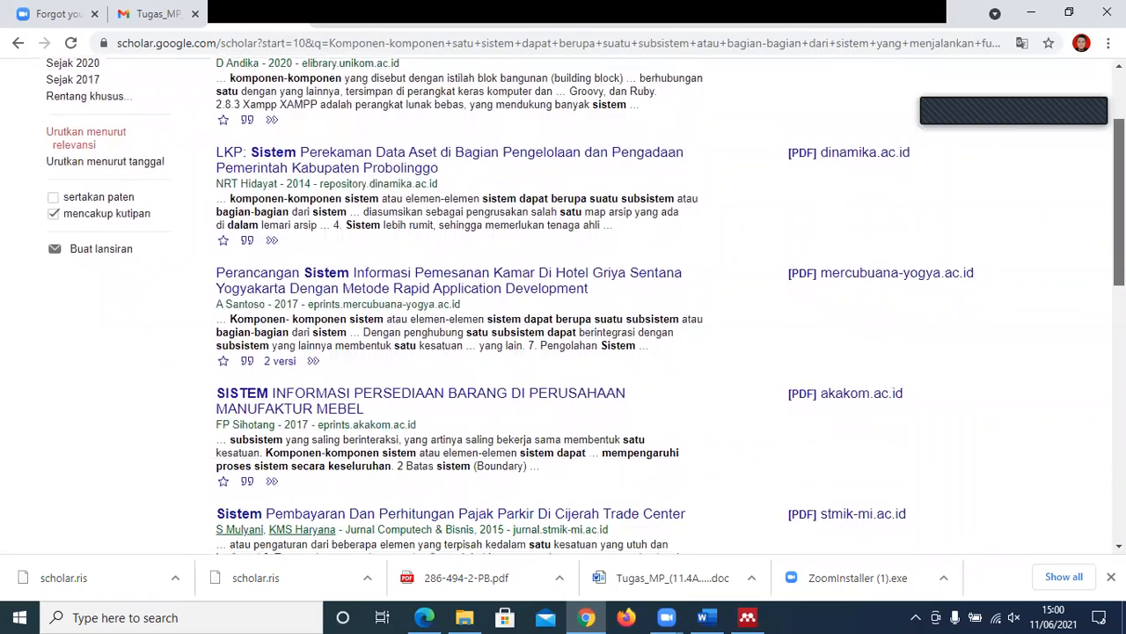
pyautogui.scroll(-1, 563, 335)
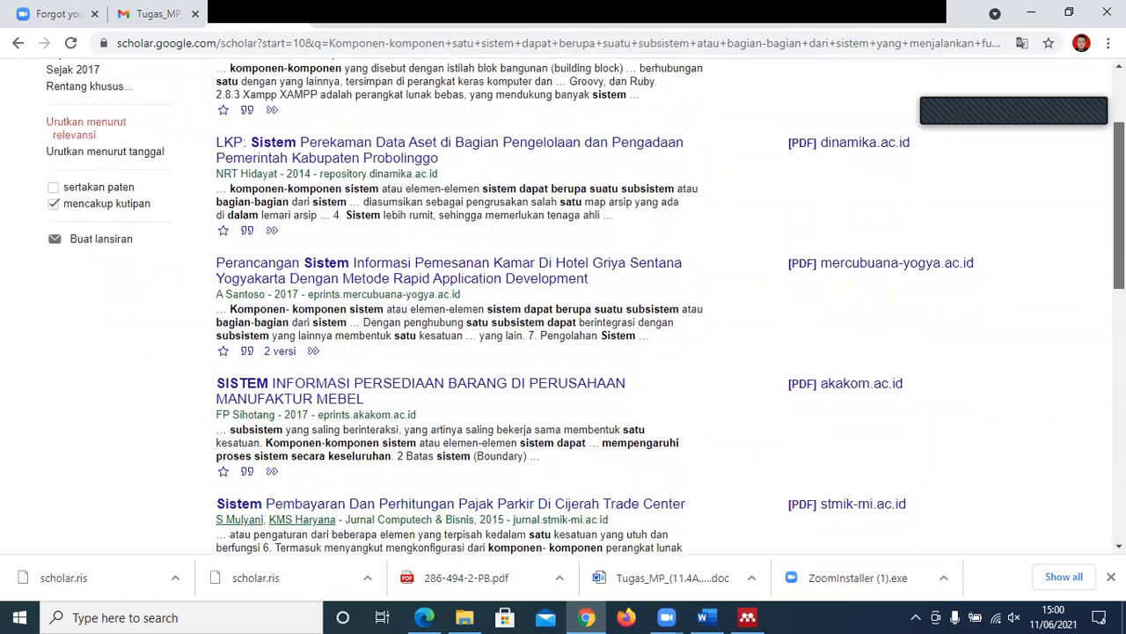
pyautogui.scroll(-1, 563, 334)
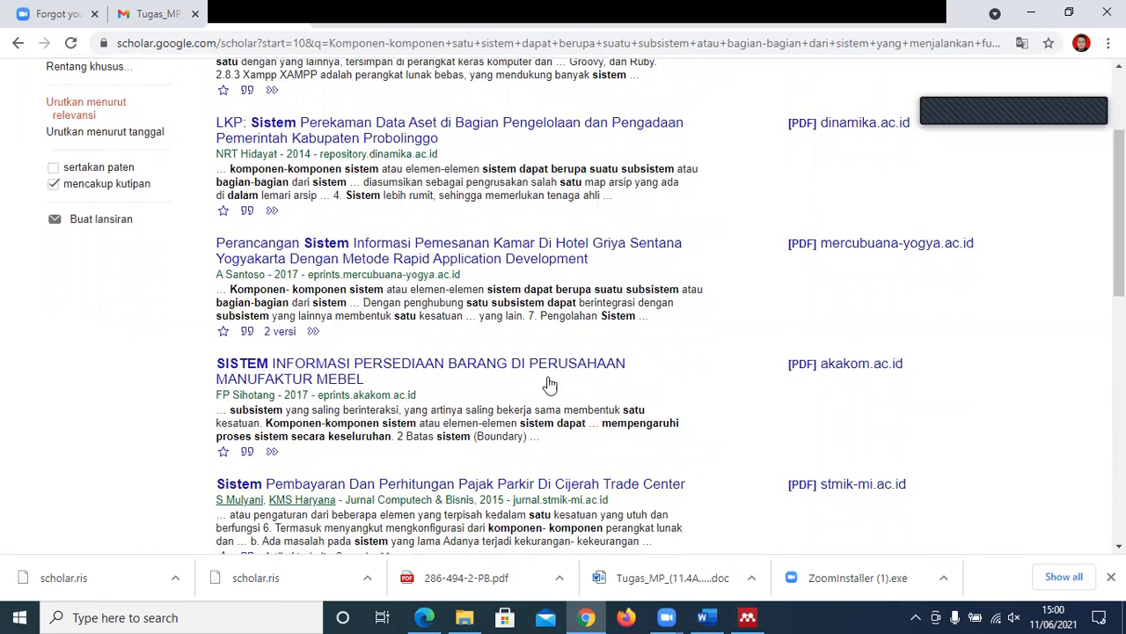
# - Download the citation of "Sistem Informasi Persediaan Barang di Perusahaan Manufaktur Mebel" as an RIS file and show it in its folder
pyautogui.click(250, 454)
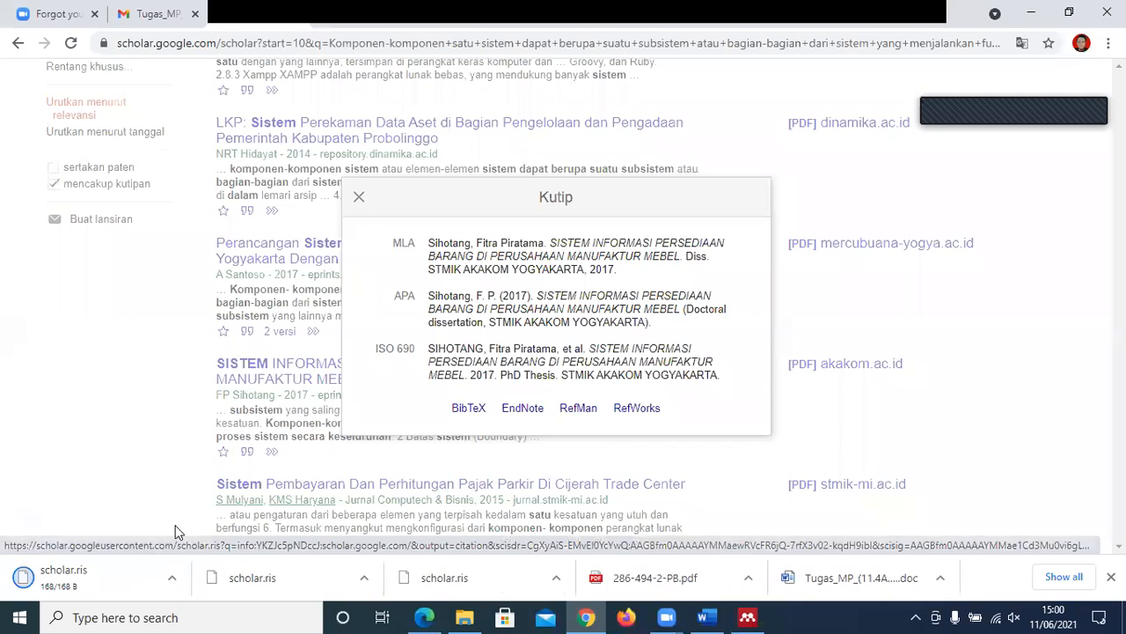
pyautogui.click(176, 578)
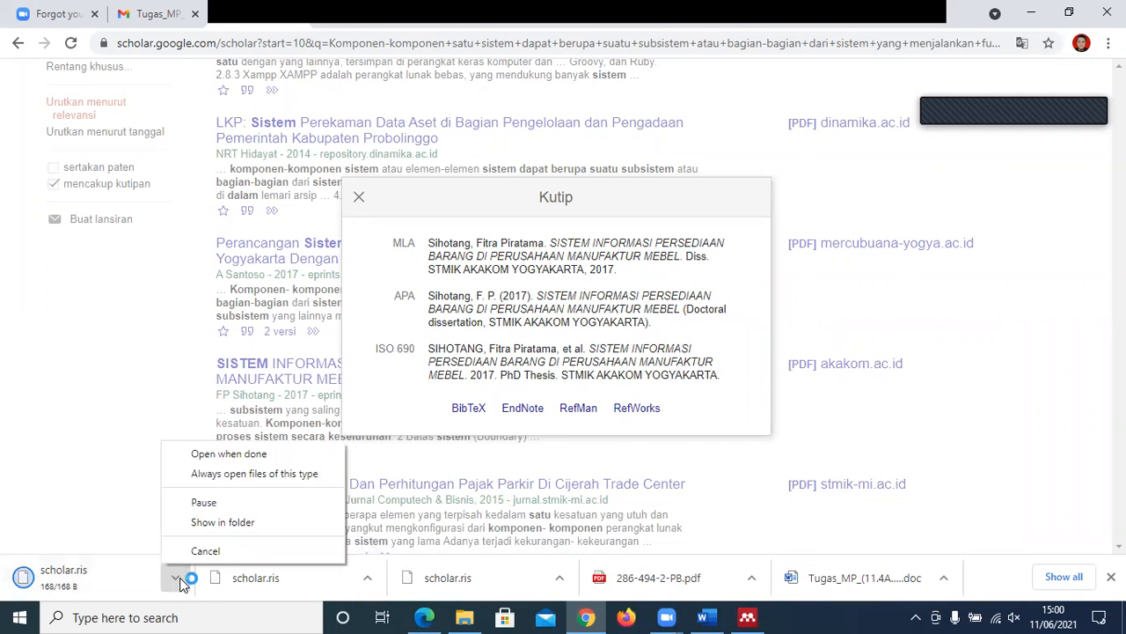
pyautogui.click(242, 523)
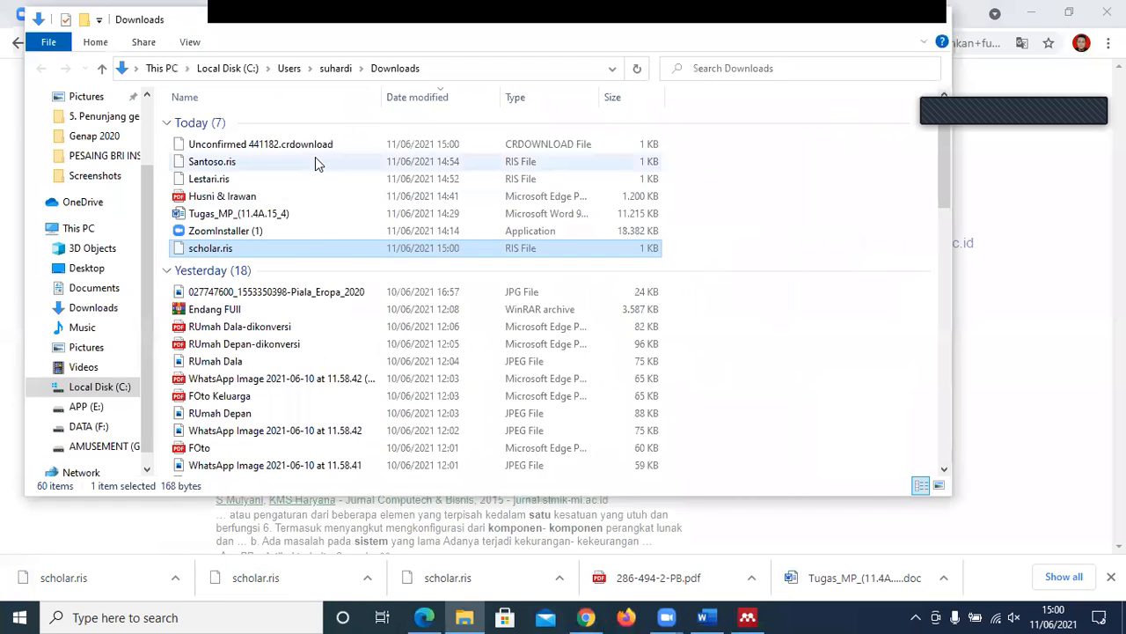
# - Rename the downloaded scholar.ris file with the author's surname, keeping the .ris extension
pyautogui.click(230, 249)
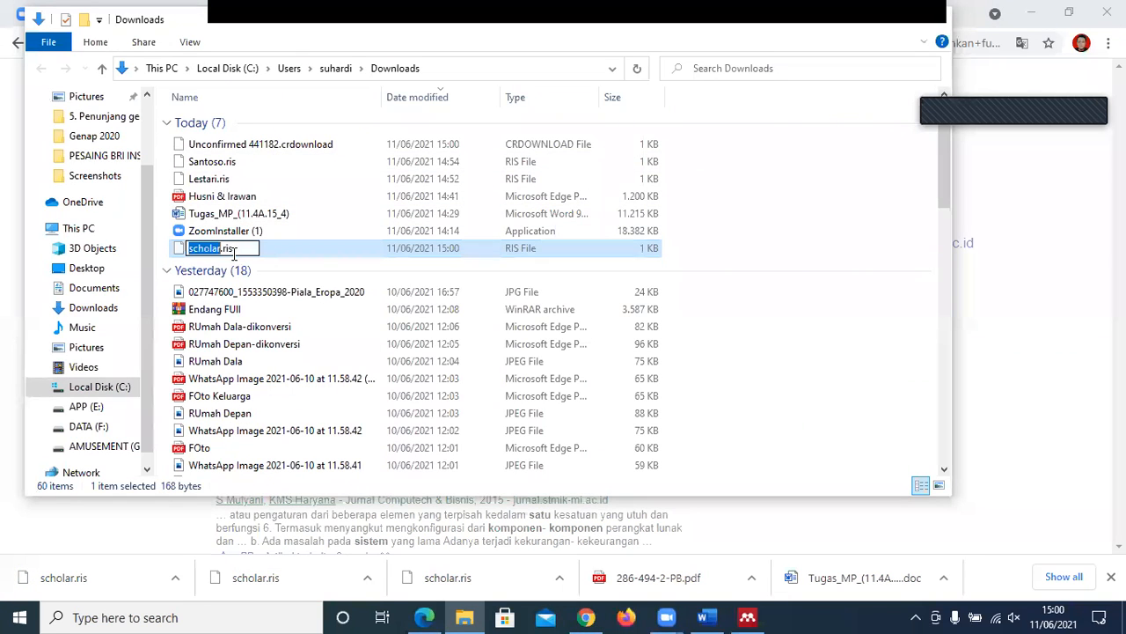
pyautogui.write('sihotang')
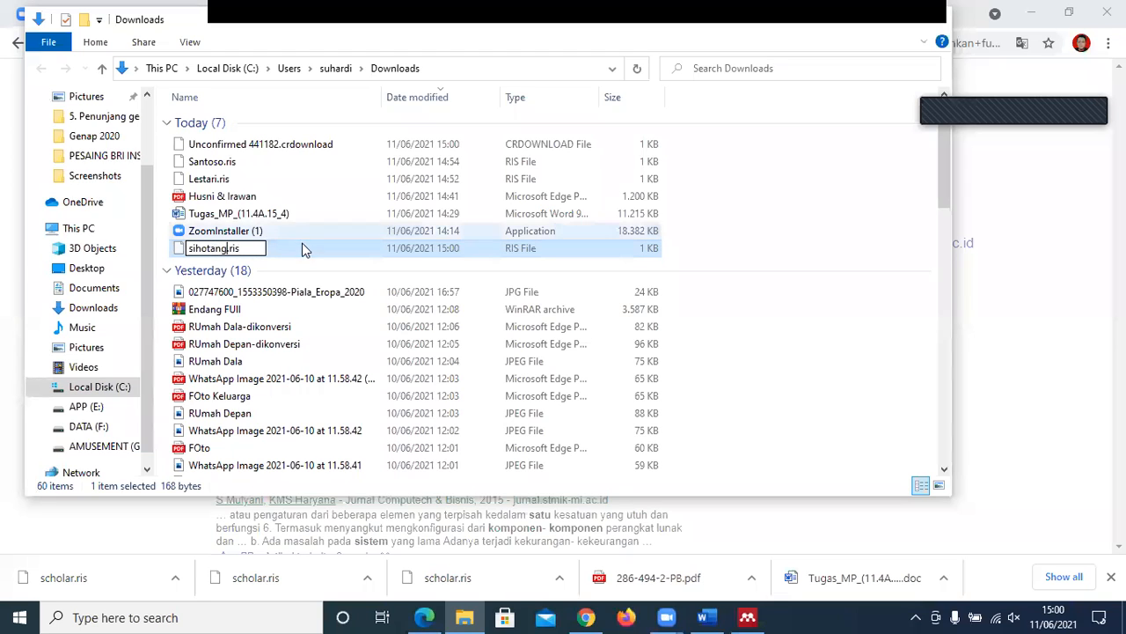
pyautogui.press('Return')
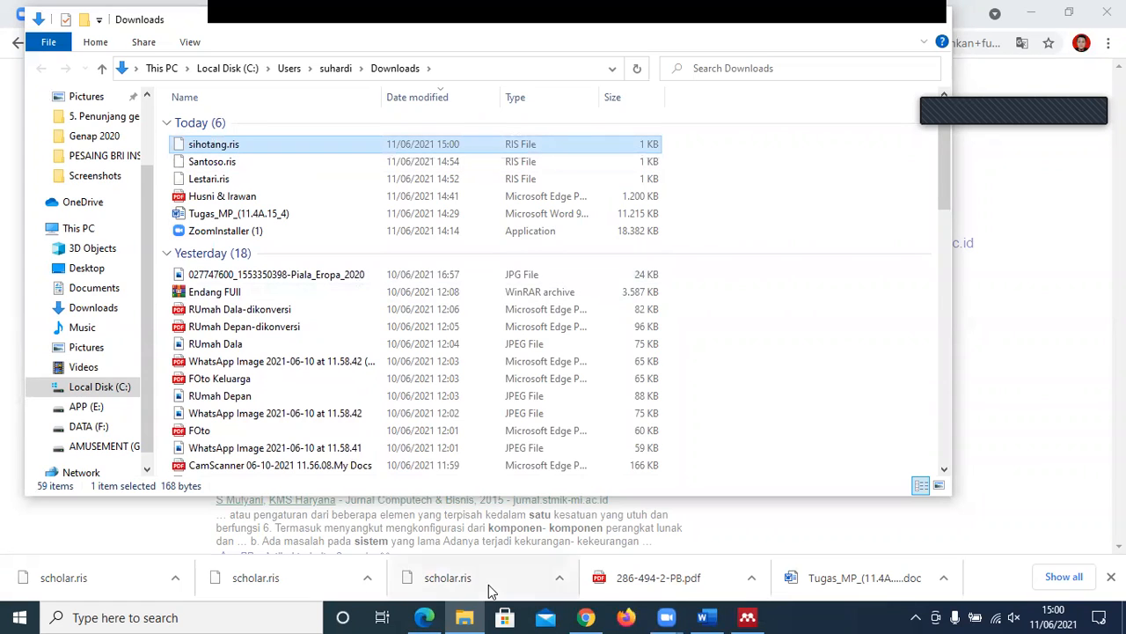
# - Switch to Mendeley Desktop, import the renamed RIS file into the KKP Intan DKK folder and check the new entry's details
pyautogui.click(749, 616)
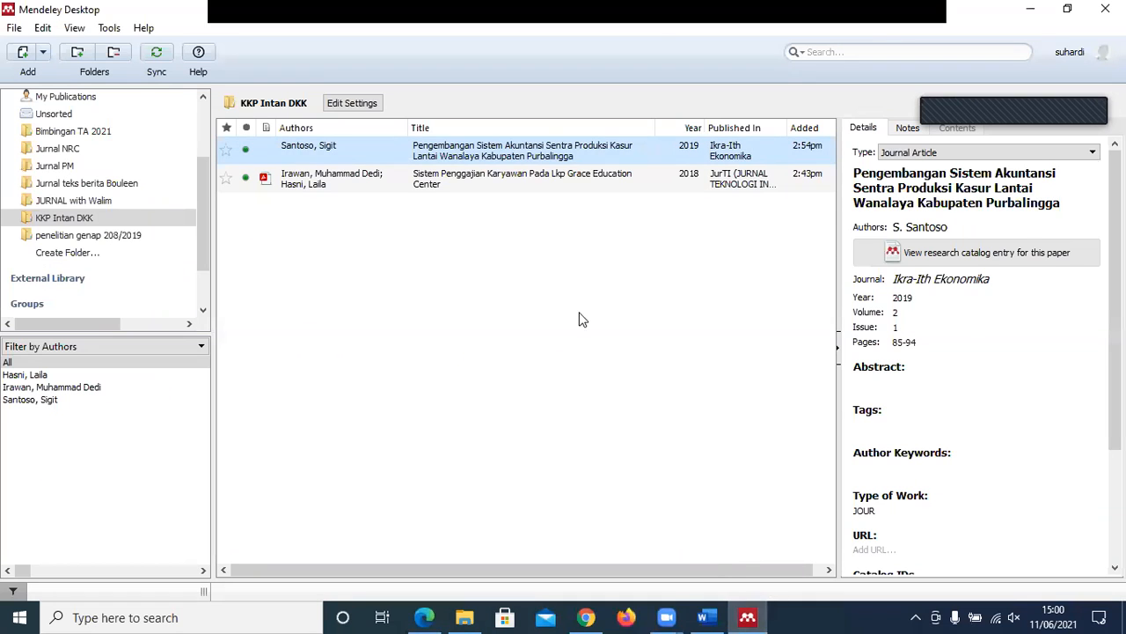
pyautogui.click(42, 53)
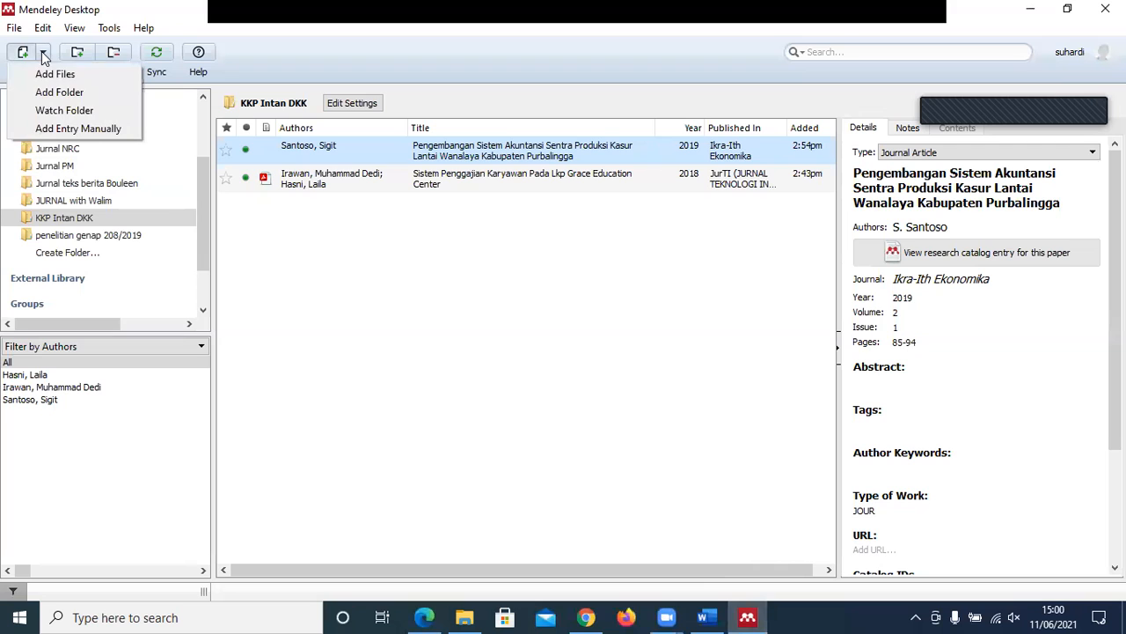
pyautogui.click(46, 72)
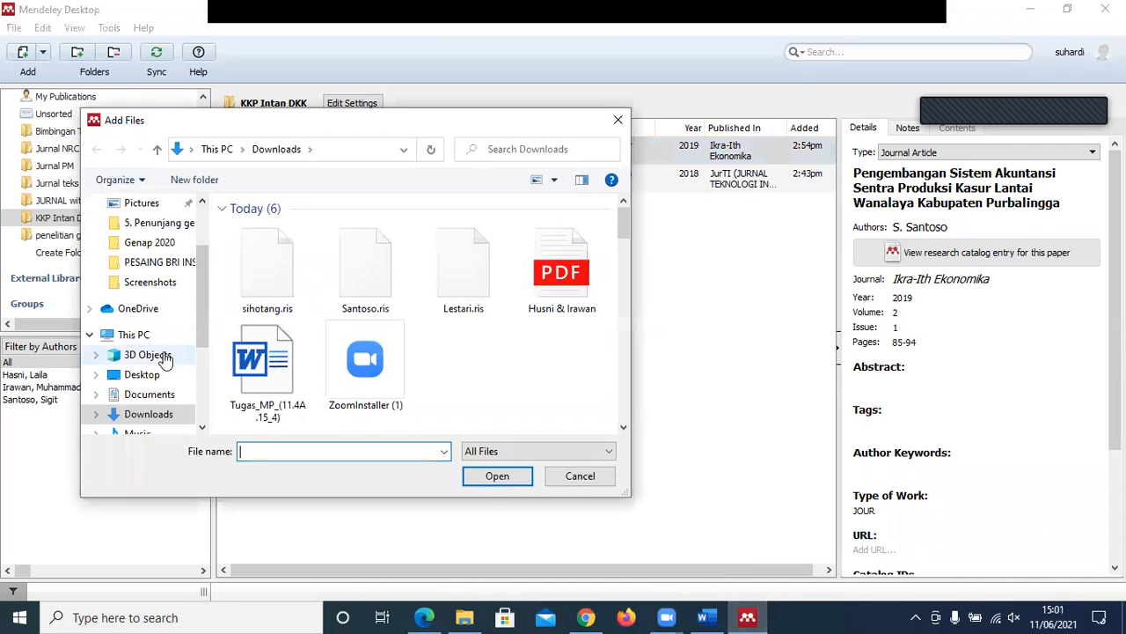
pyautogui.click(261, 302)
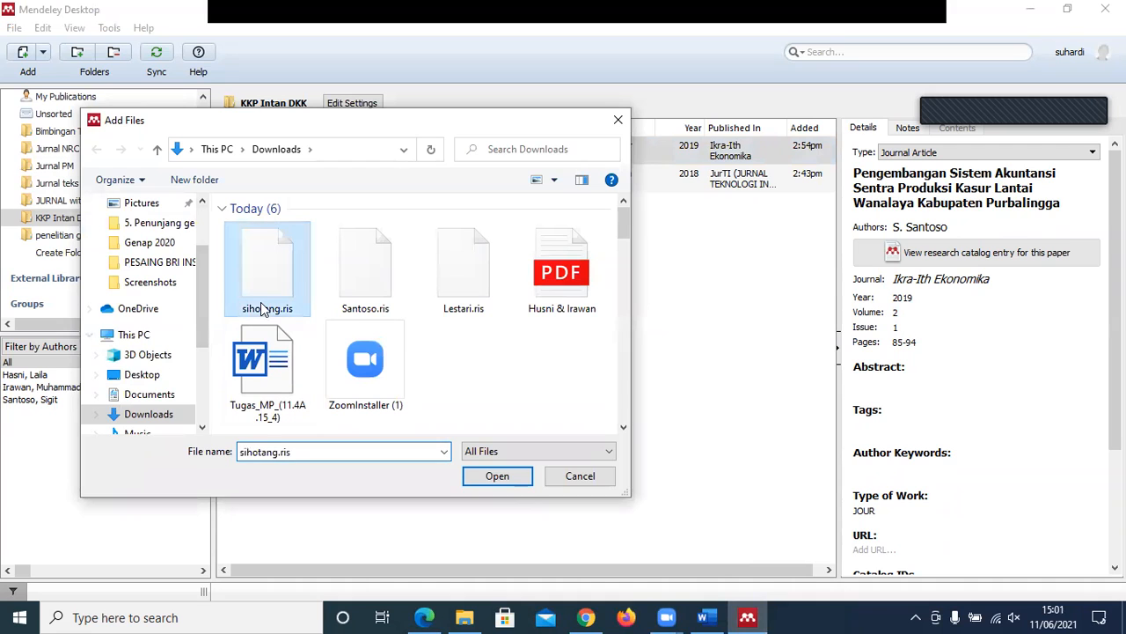
pyautogui.click(508, 477)
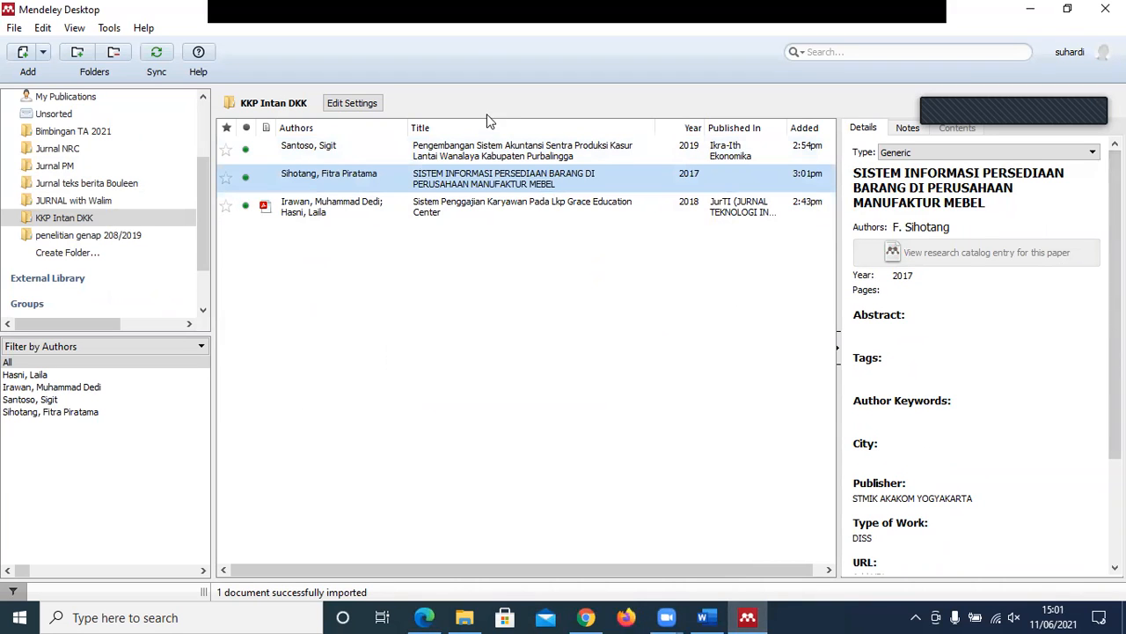
pyautogui.click(495, 152)
pyautogui.click(497, 180)
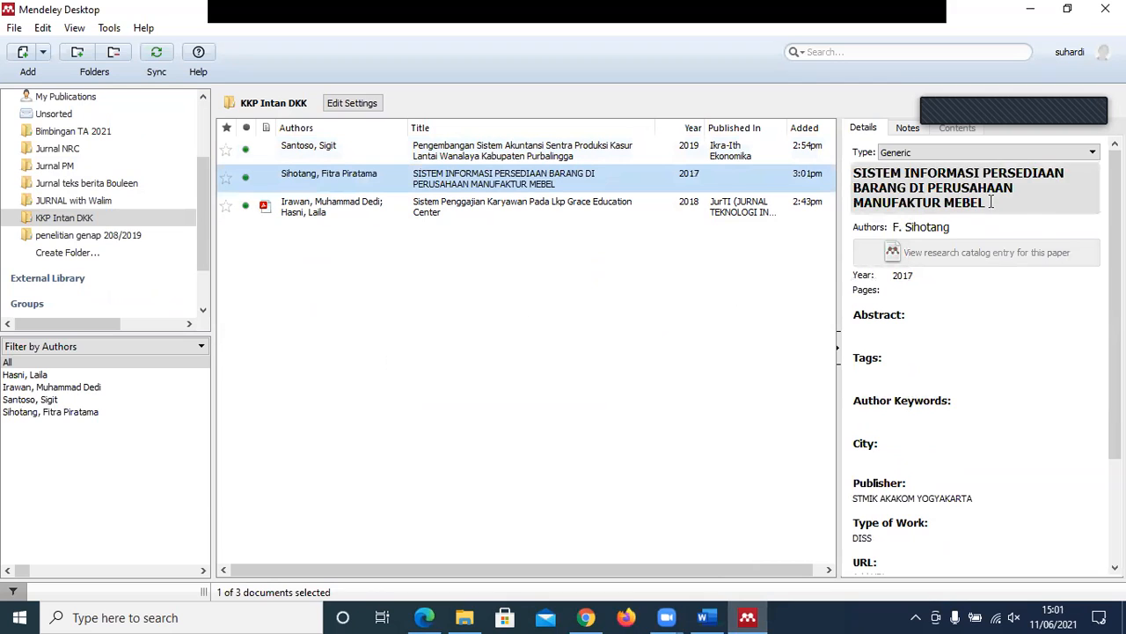
pyautogui.moveTo(1115, 313)
pyautogui.mouseDown()
pyautogui.moveTo(1115, 417)
pyautogui.moveTo(1115, 308)
pyautogui.mouseUp()
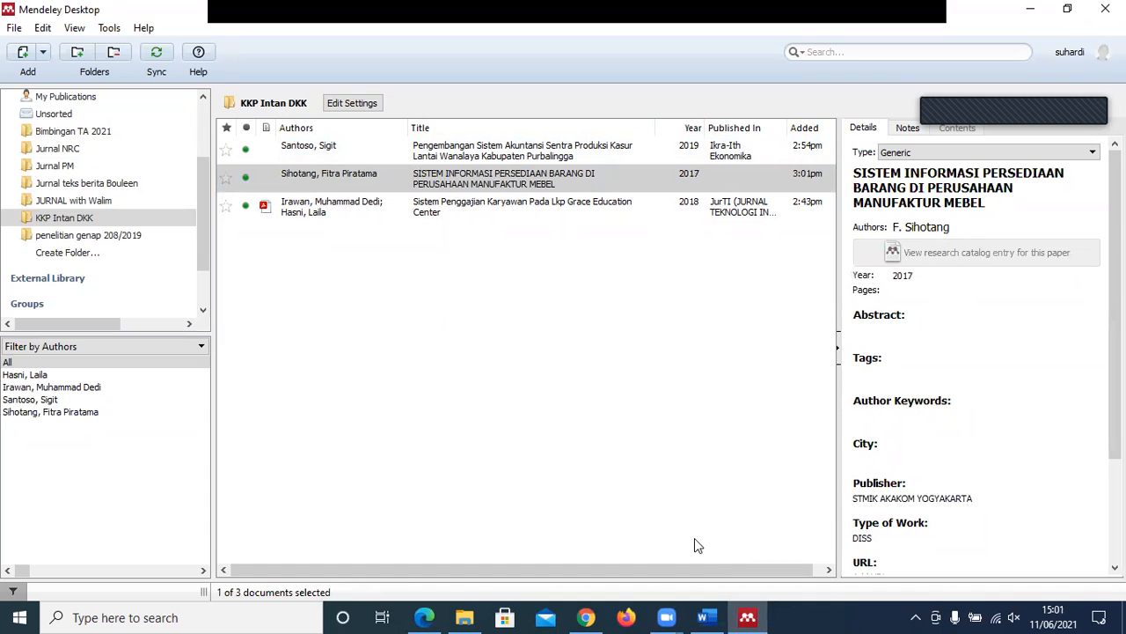
# - Switch to Google Scholar in Chrome, close the citation formats window, then return to Mendeley Desktop and deselect the entry
pyautogui.click(585, 616)
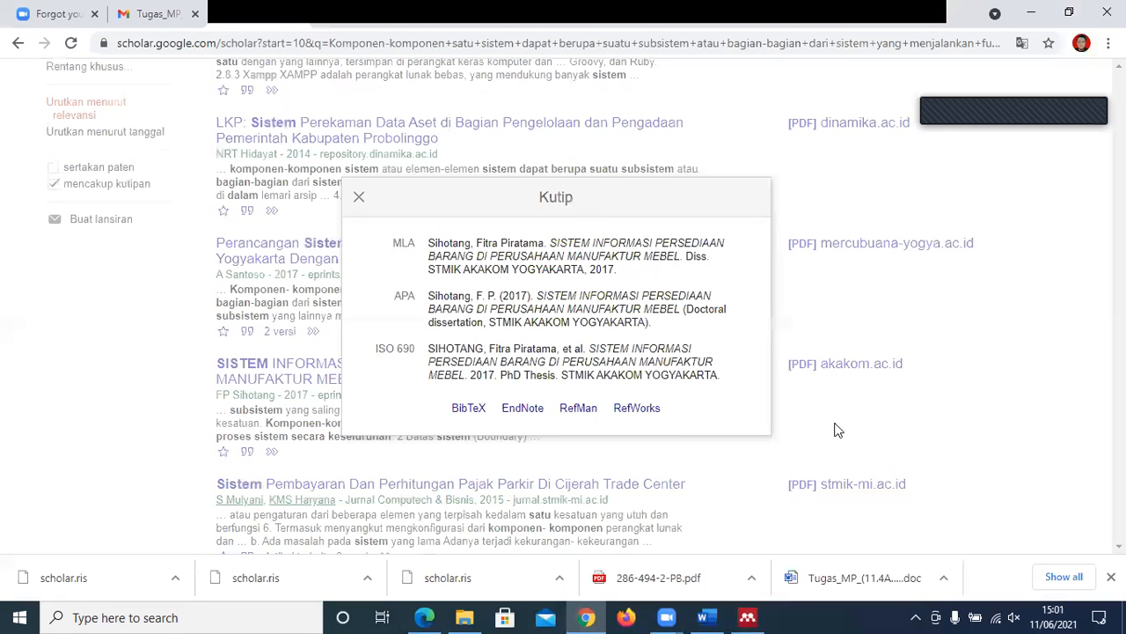
pyautogui.click(1058, 352)
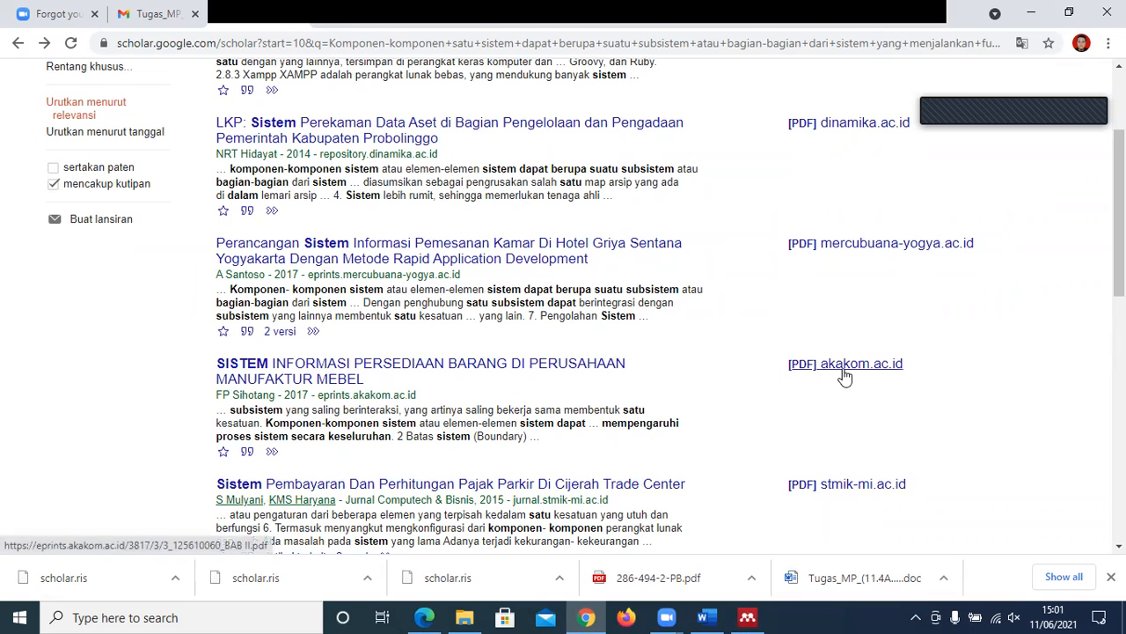
pyautogui.click(747, 616)
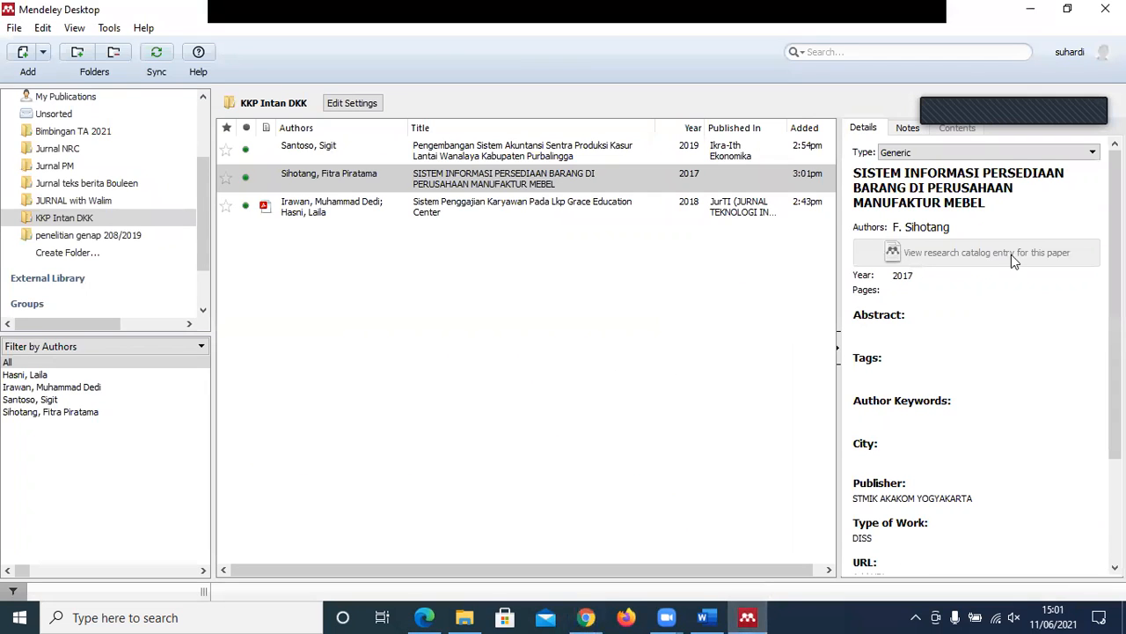
pyautogui.moveTo(1115, 236)
pyautogui.mouseDown()
pyautogui.moveTo(1115, 338)
pyautogui.moveTo(1115, 236)
pyautogui.mouseUp()
pyautogui.click(495, 377)
# - Switch to Word and insert the Mendeley citation for "Sistem Informasi Persediaan Barang di Perusahaan Manufaktur Mebel" after "karakteristik," under Karakteristik Sistem
pyautogui.click(715, 616)
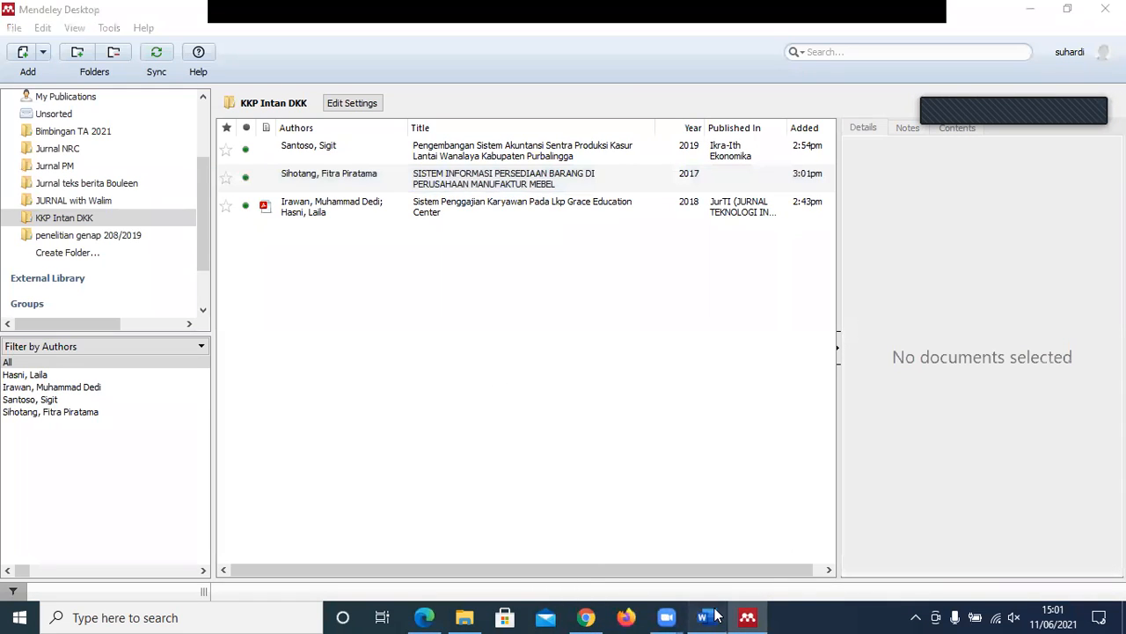
pyautogui.click(515, 438)
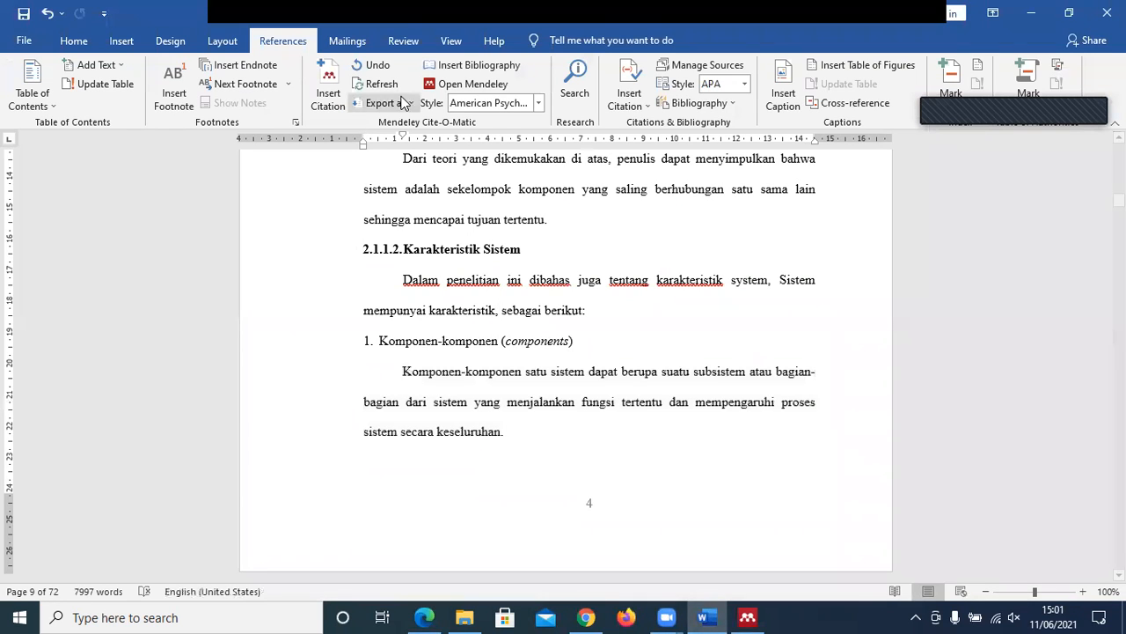
pyautogui.click(328, 94)
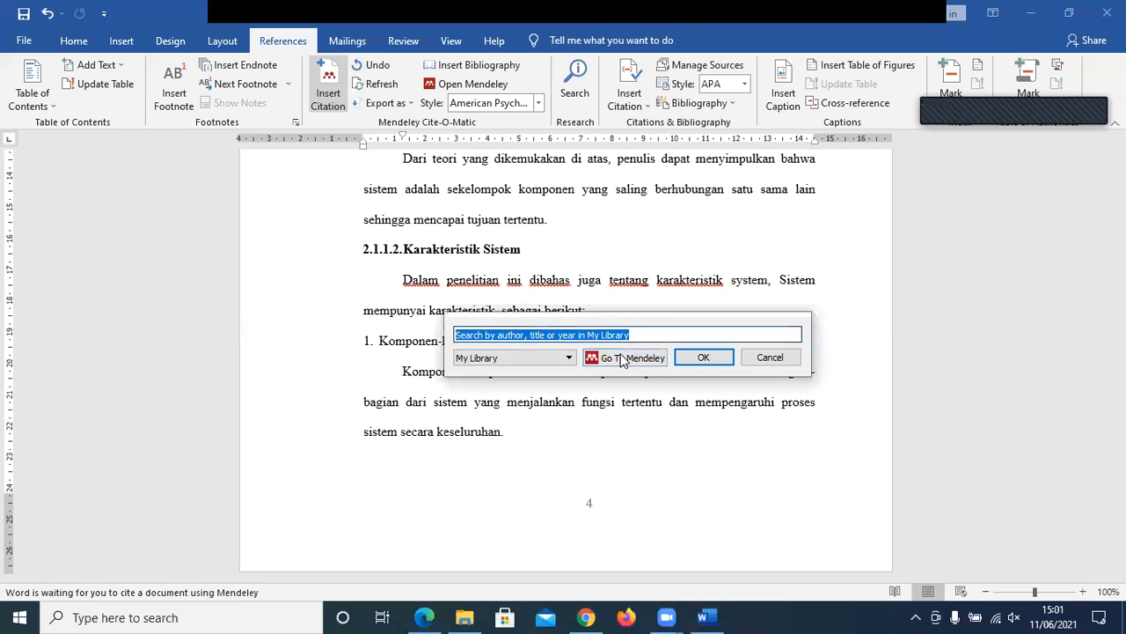
pyautogui.click(626, 358)
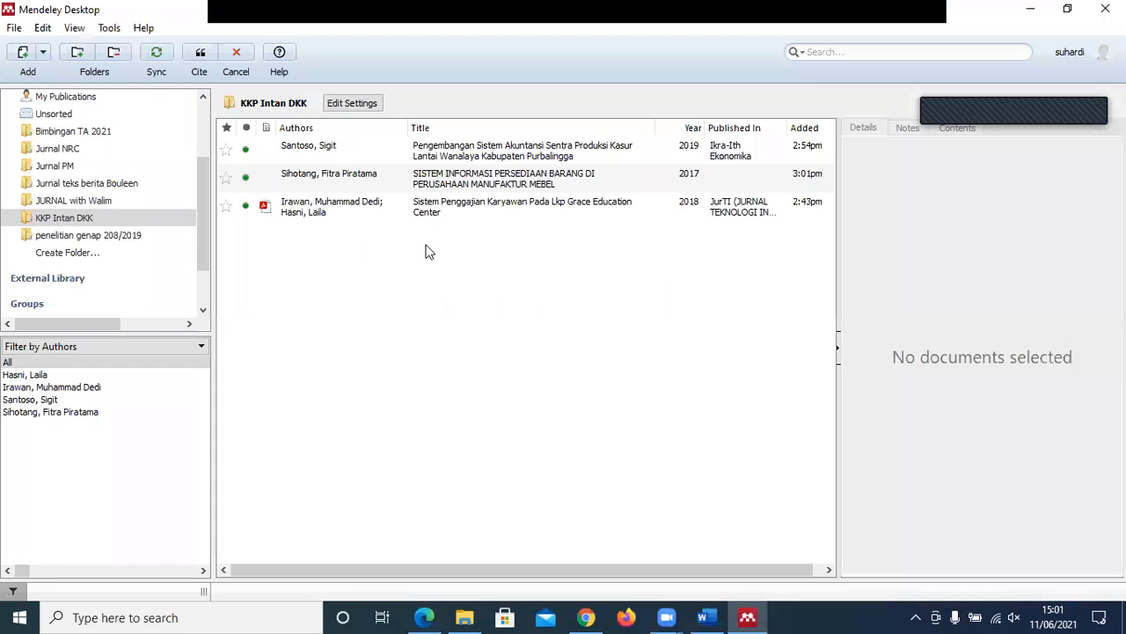
pyautogui.click(352, 181)
pyautogui.click(217, 71)
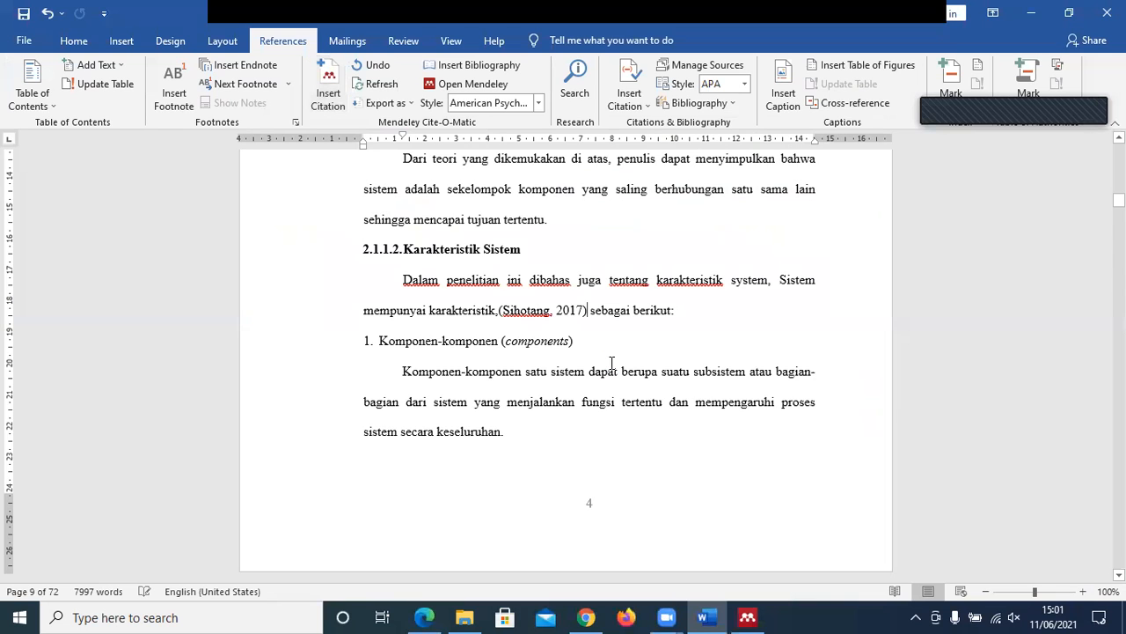
# - Select the new citation and view the available Mendeley citation styles without changing the style
pyautogui.click(558, 310)
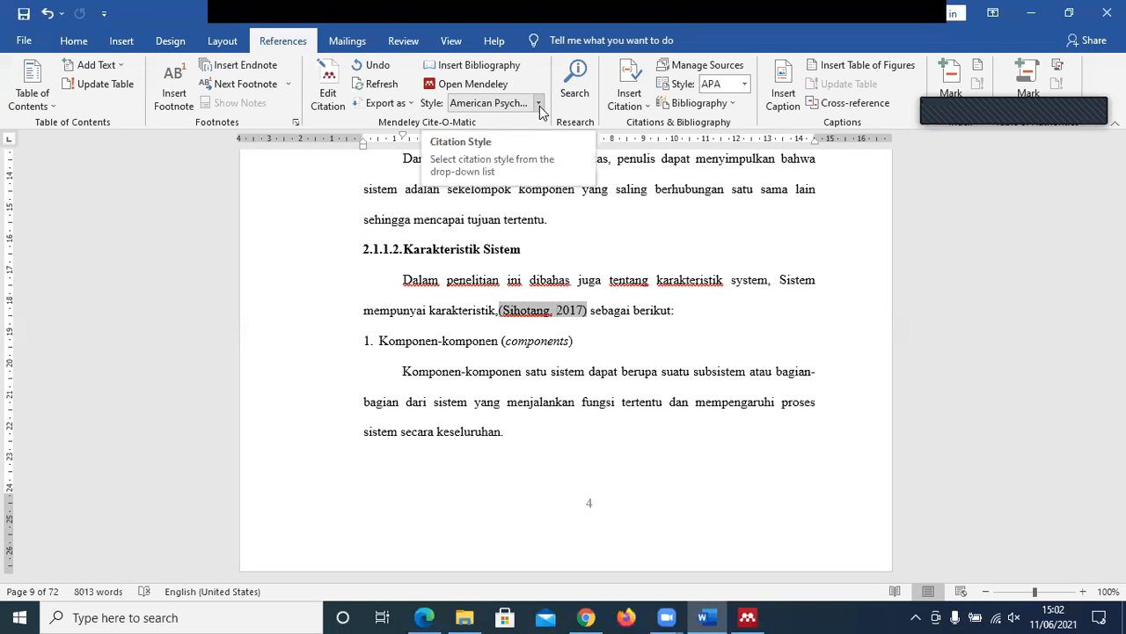
pyautogui.click(539, 105)
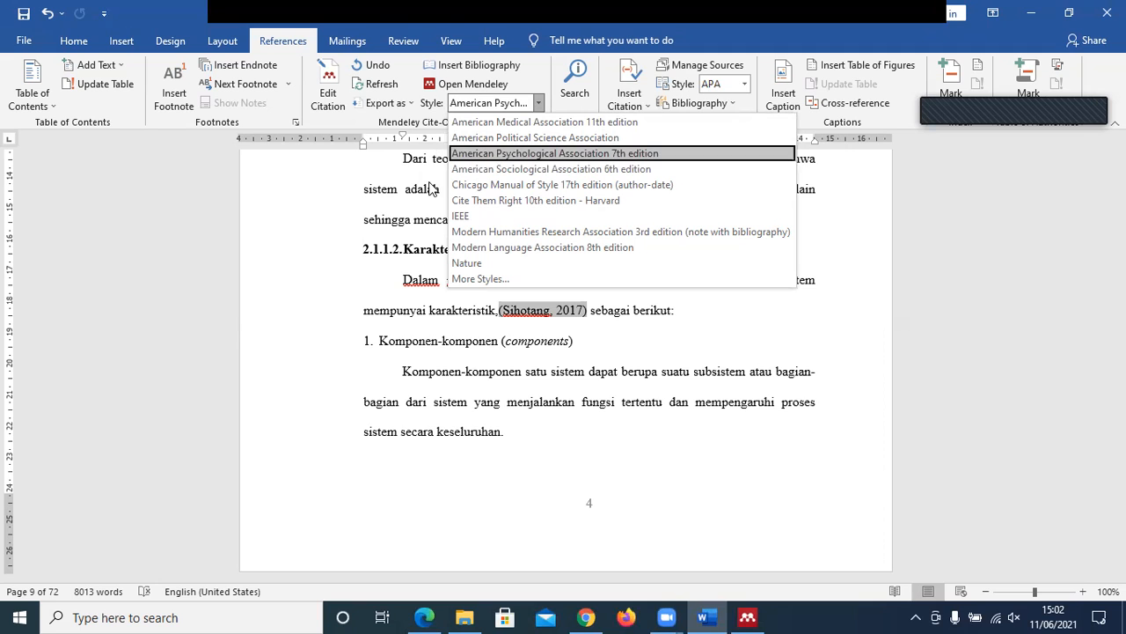
pyautogui.click(509, 363)
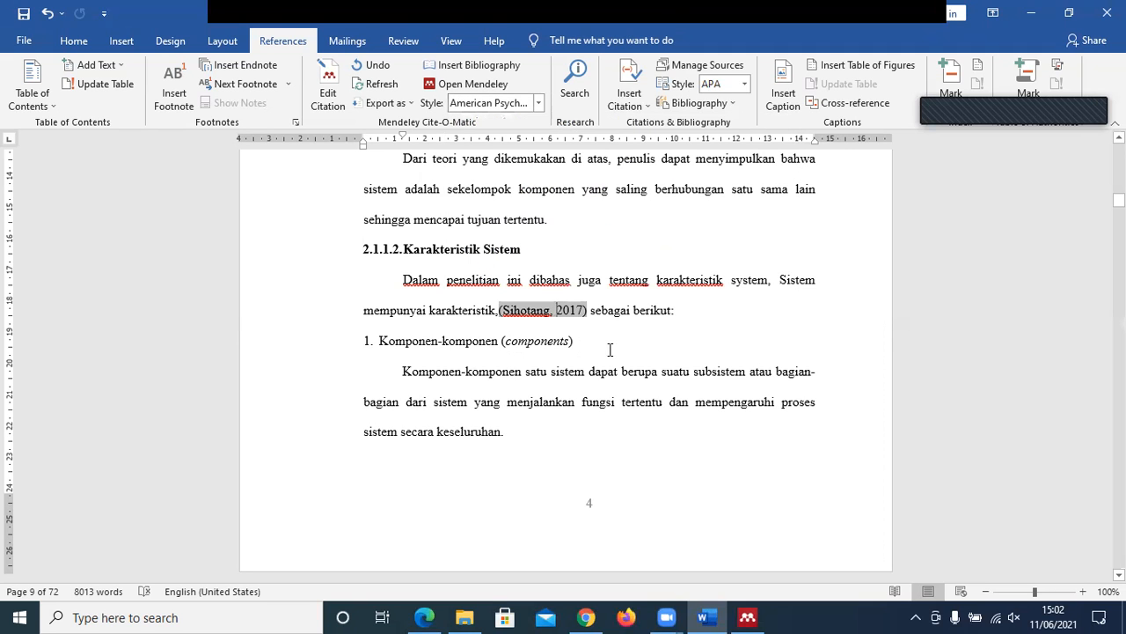
# - Go to DAFTAR PUSTAKA at the end of the document and select the entire reference list
pyautogui.moveTo(1119, 201); pyautogui.dragTo(1119, 551)
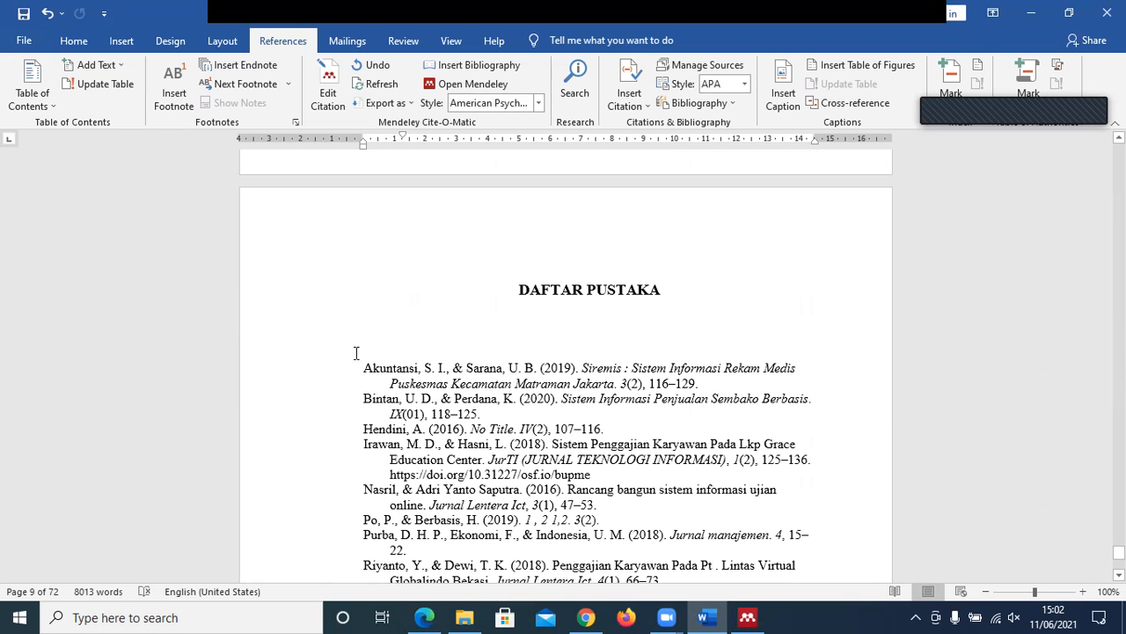
pyautogui.moveTo(357, 365); pyautogui.dragTo(639, 410)
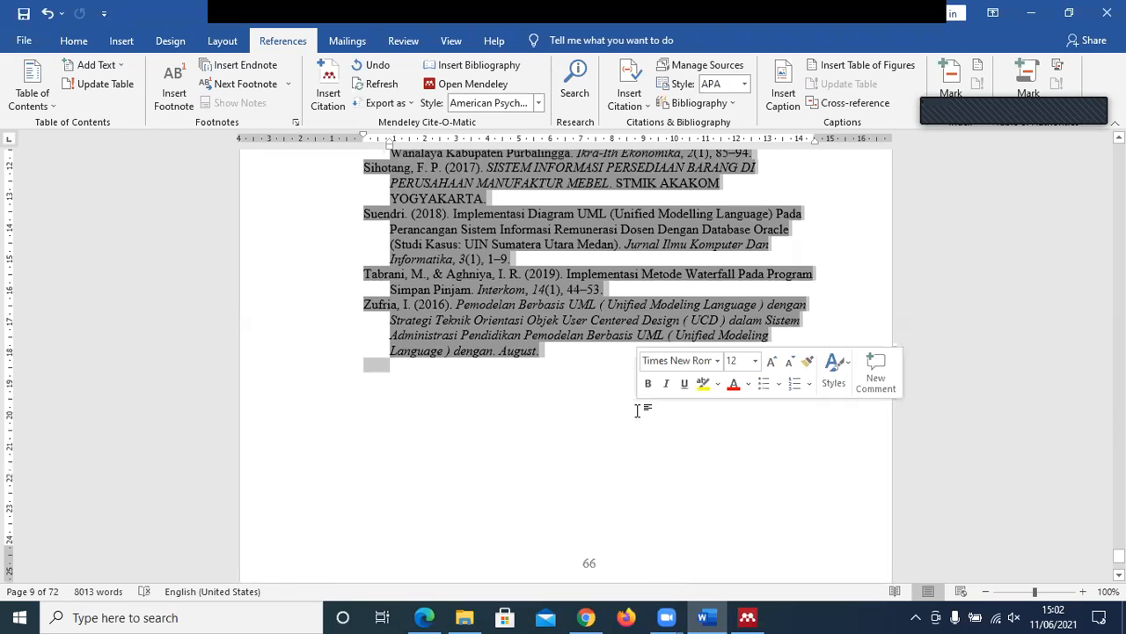
# - Delete the selected reference list and insert a Mendeley bibliography in its place under DAFTAR PUSTAKA
pyautogui.press('Delete')
pyautogui.press('Return')
pyautogui.press('Return')
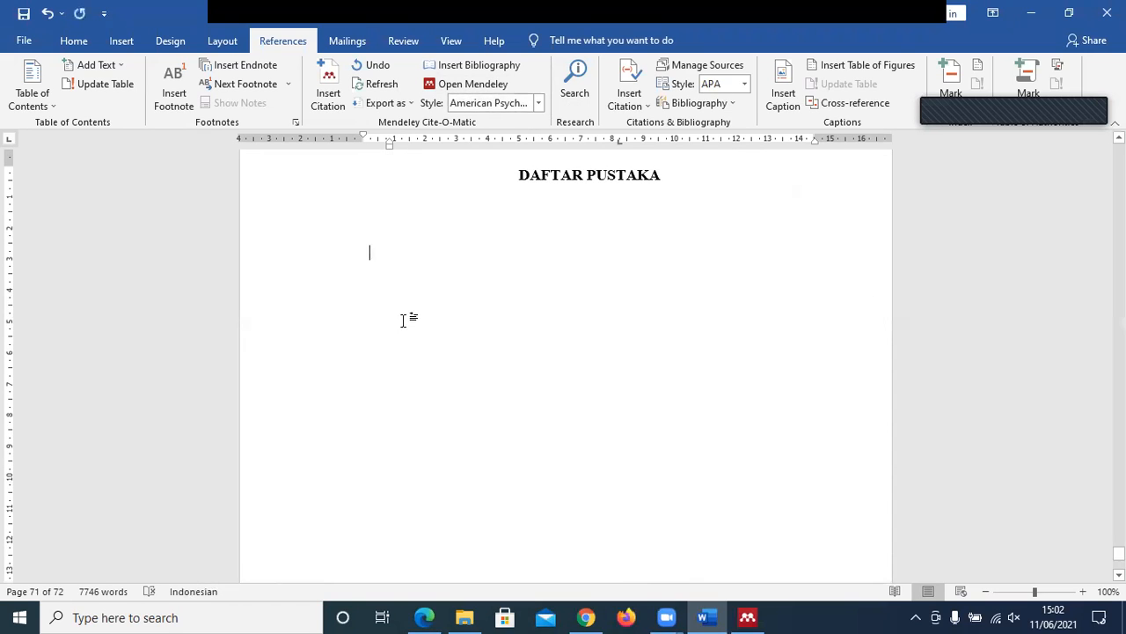
pyautogui.click(384, 238)
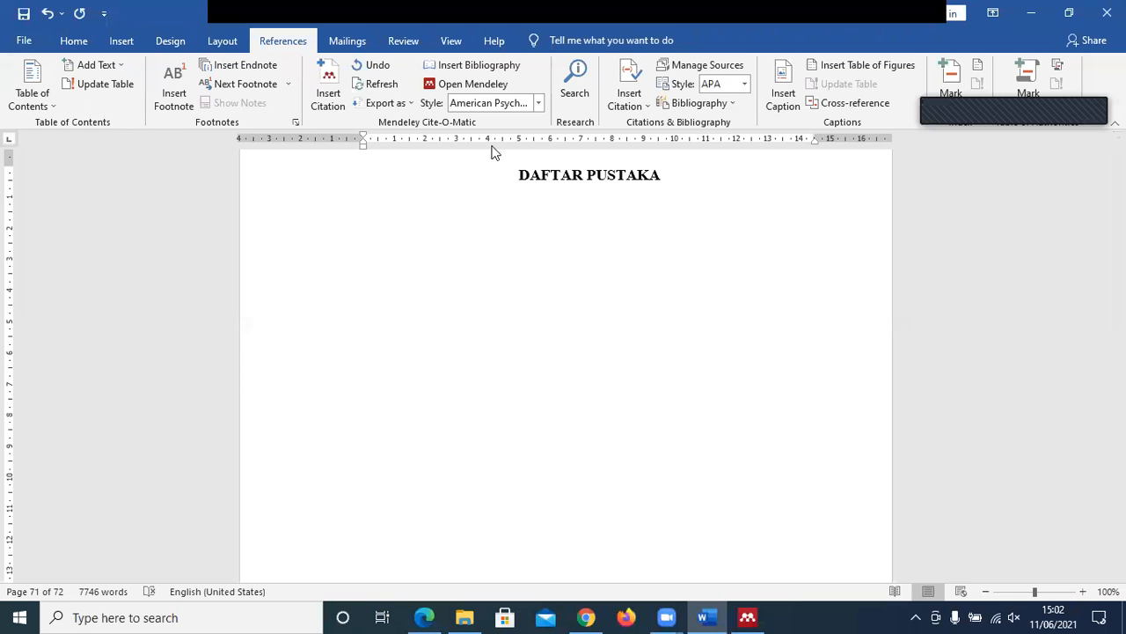
pyautogui.click(481, 75)
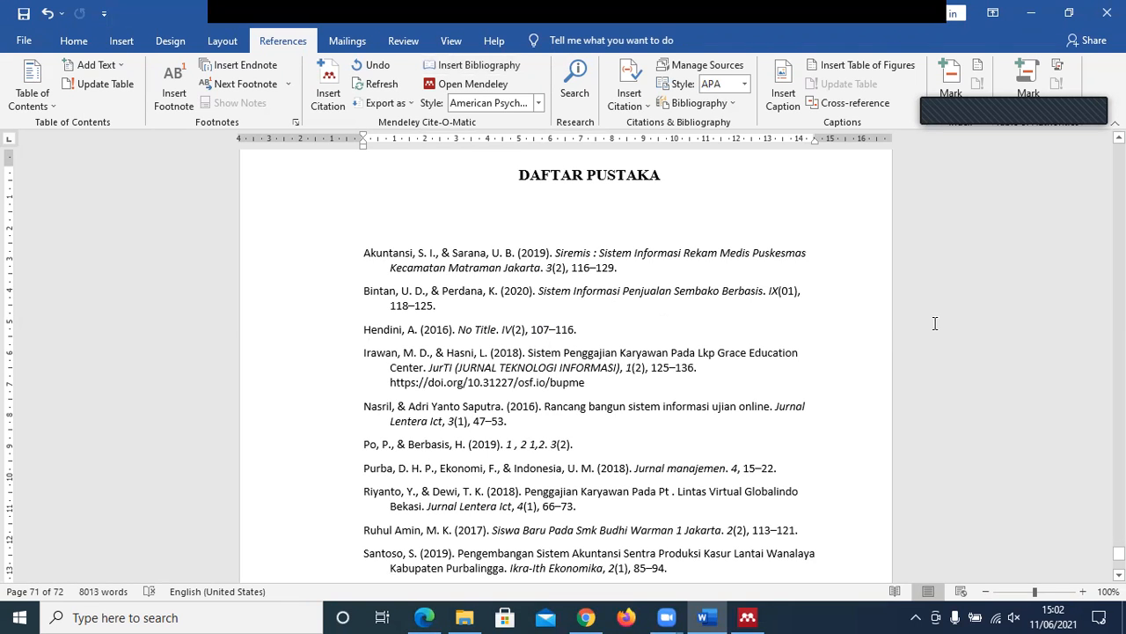
# - Select the first three entries of the new bibliography and view the available Mendeley citation styles without changing the style
pyautogui.click(539, 260)
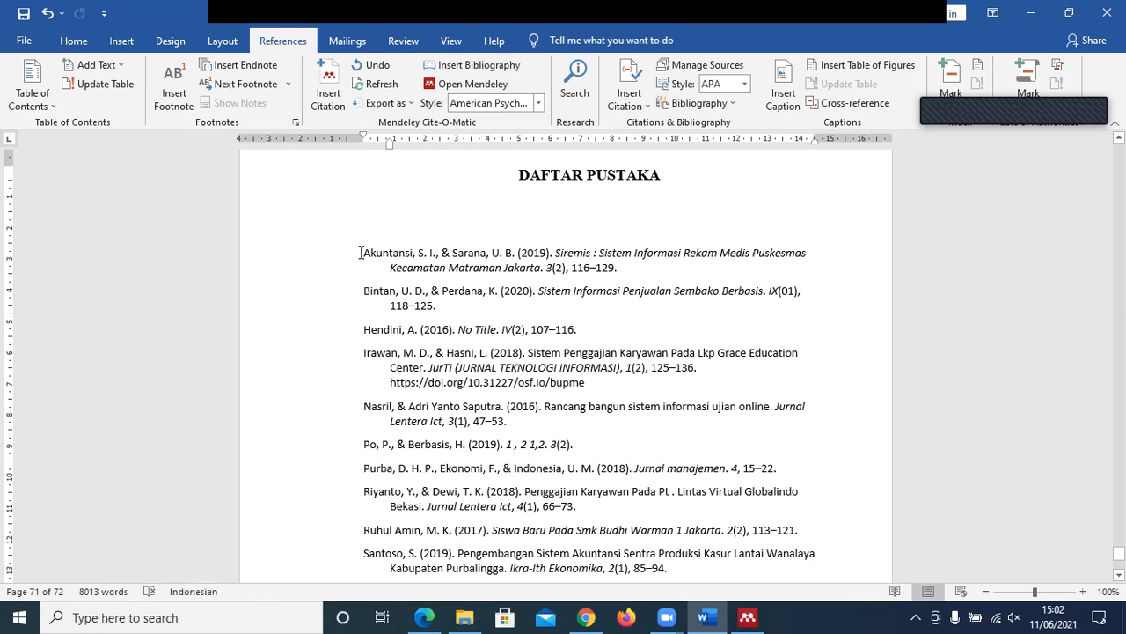
pyautogui.moveTo(374, 255); pyautogui.dragTo(504, 336)
pyautogui.click(539, 103)
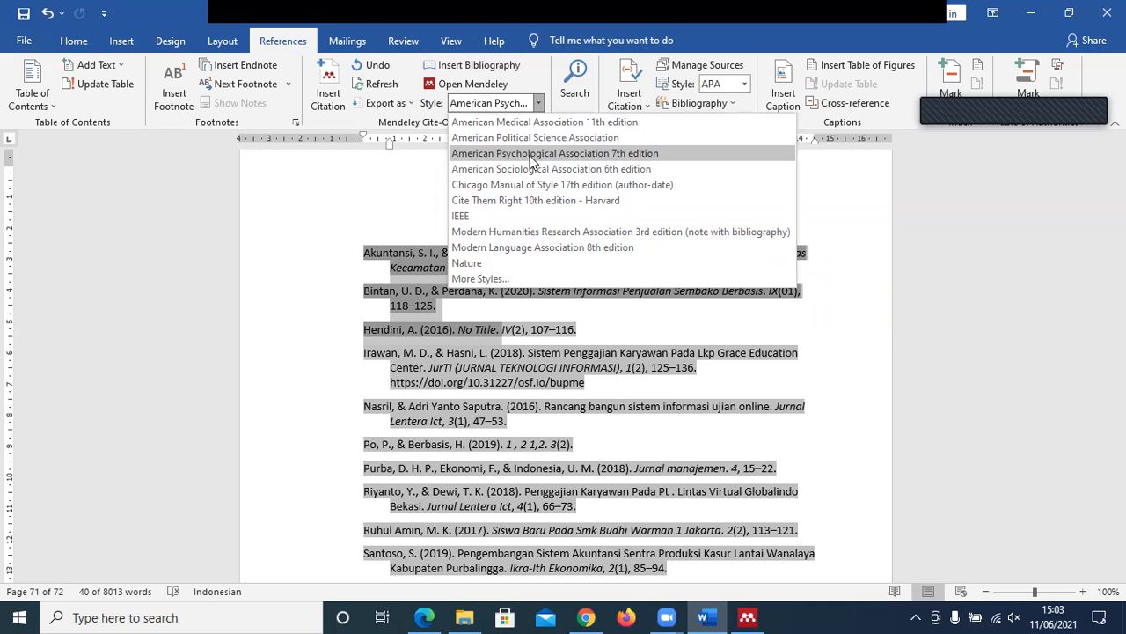
pyautogui.click(404, 357)
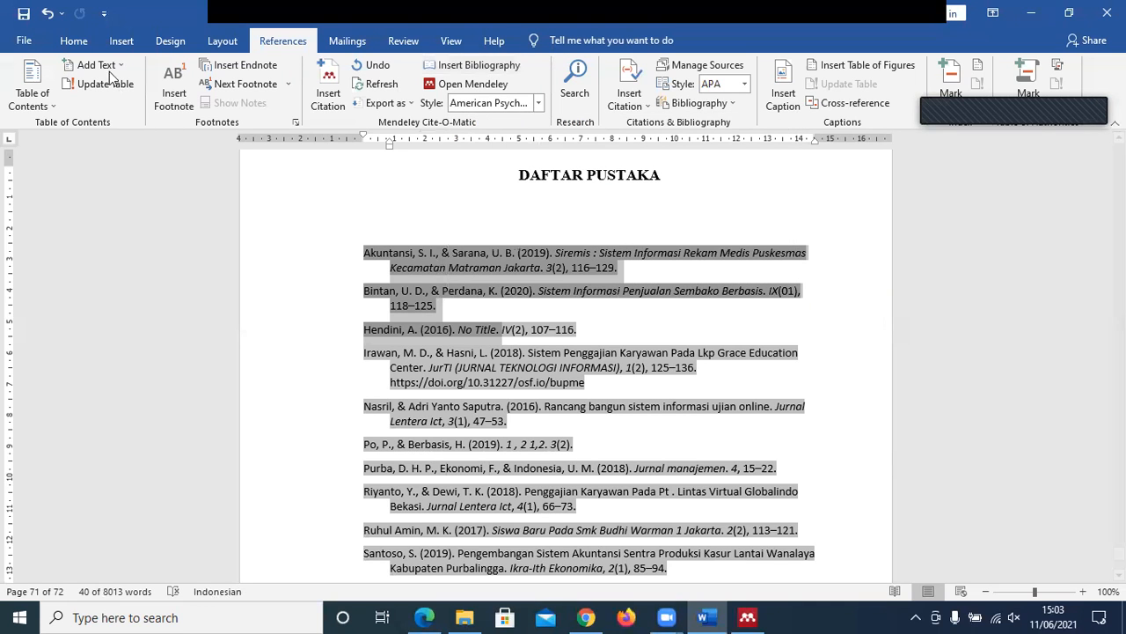
# - Set the font of the selected bibliography entries to Times New Roman and deselect them
pyautogui.click(74, 42)
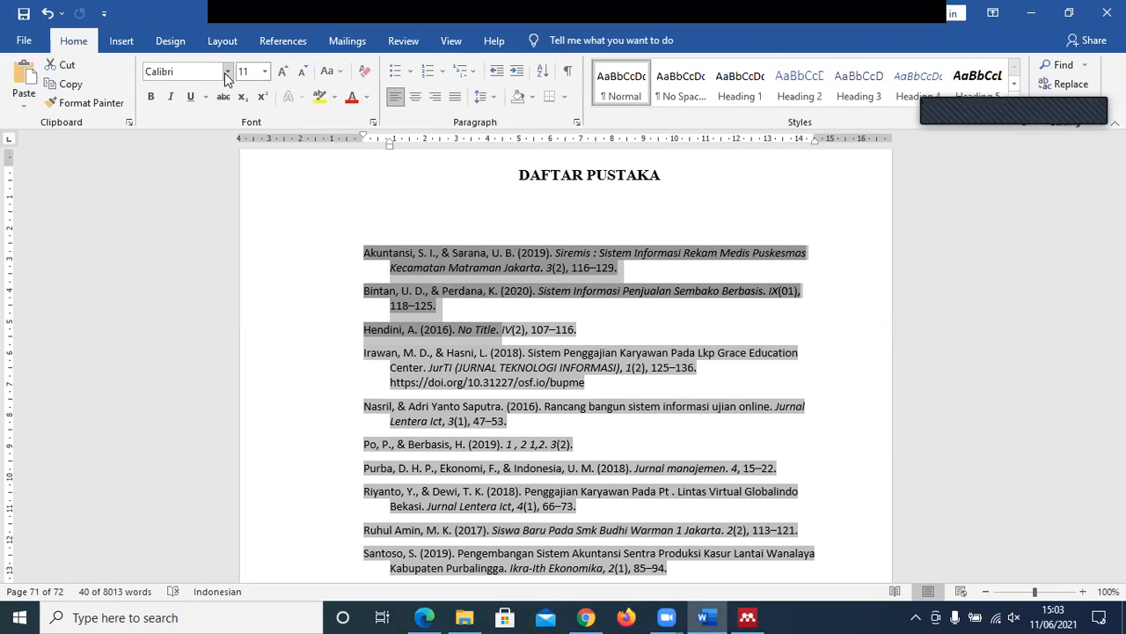
pyautogui.click(177, 71)
pyautogui.click(178, 70)
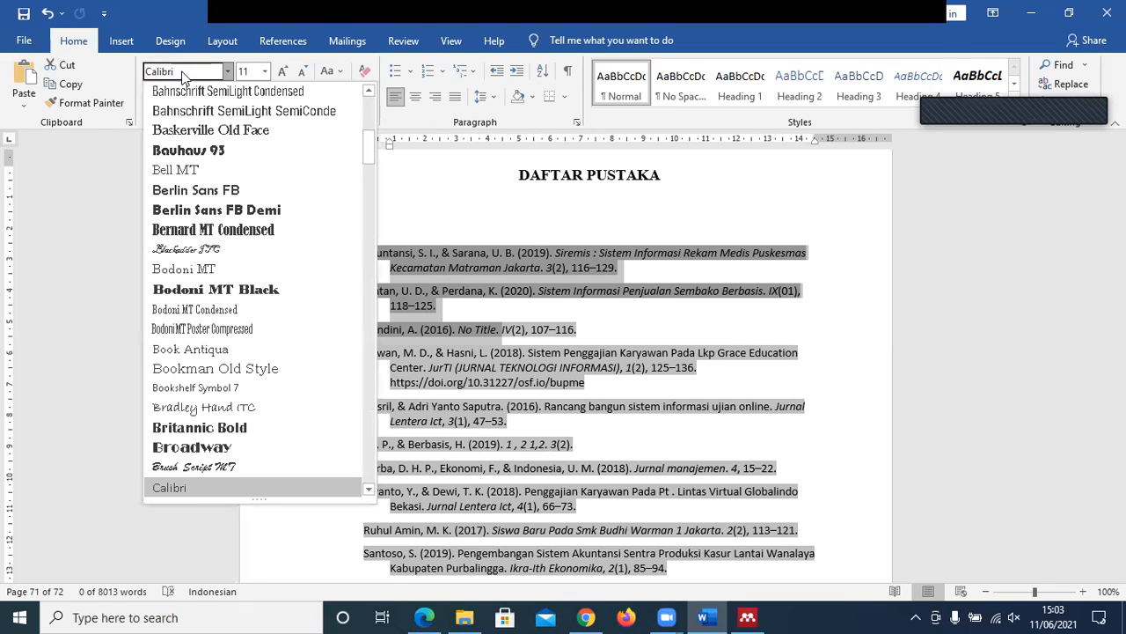
pyautogui.click(227, 72)
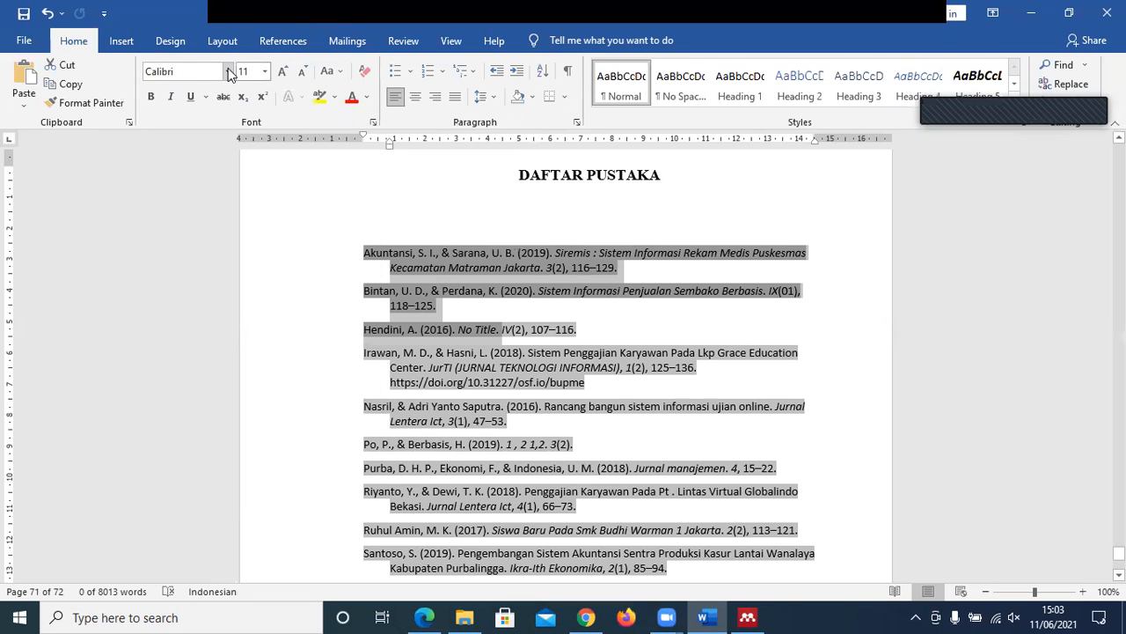
pyautogui.click(197, 70)
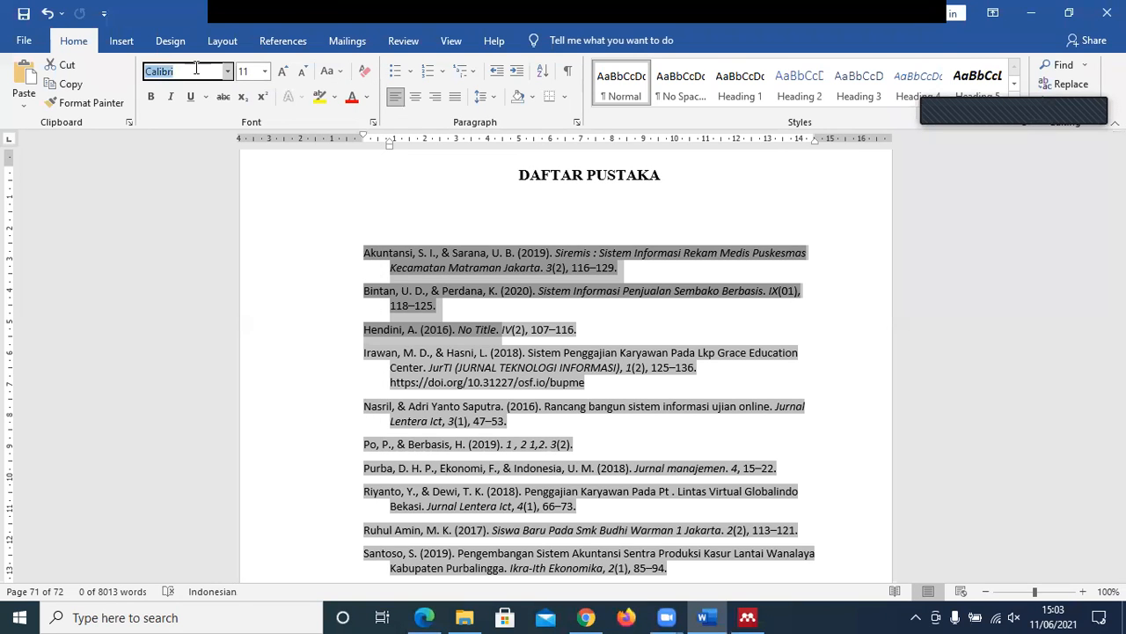
pyautogui.write('Times New Roman')
pyautogui.press('Return')
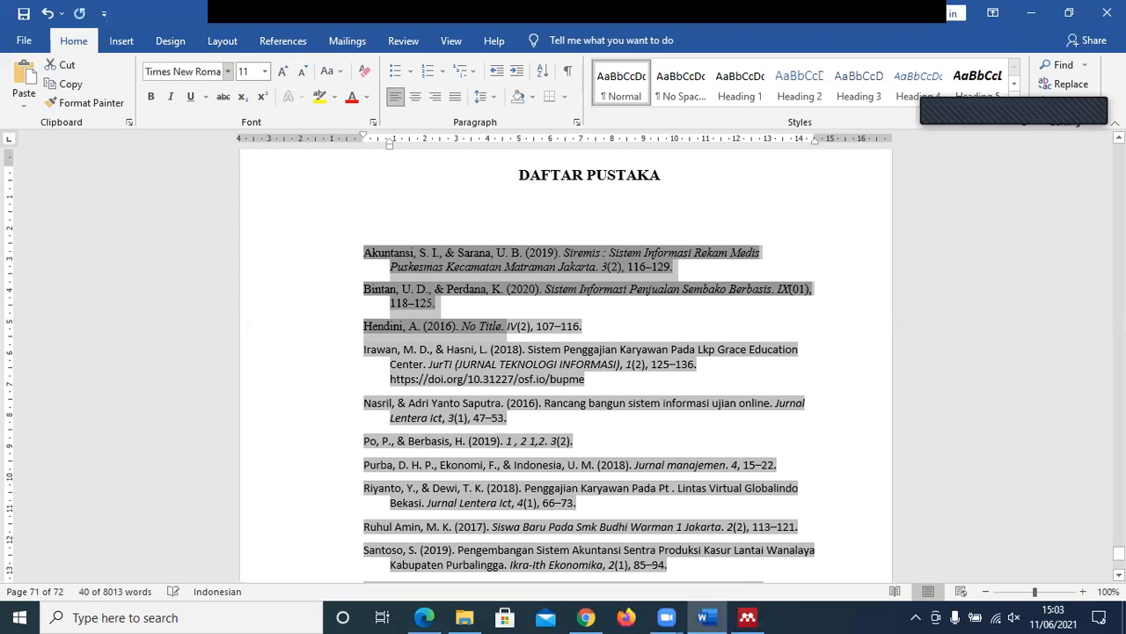
pyautogui.click(508, 338)
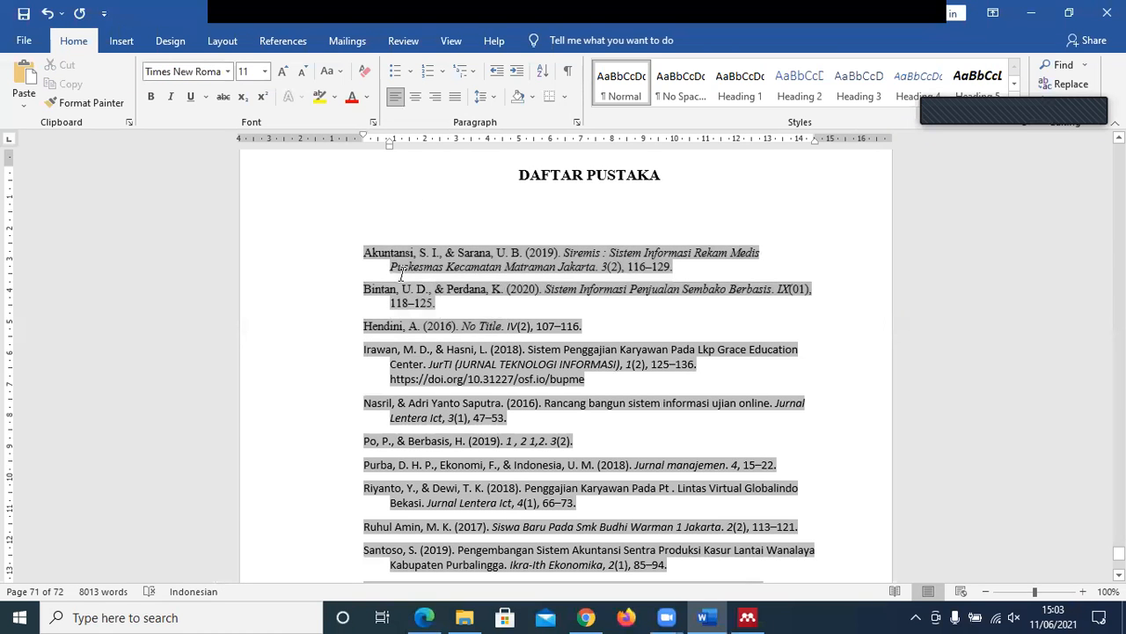
# - Delete the whole bibliography under DAFTAR PUSTAKA and insert the Mendeley bibliography again on the emptied page
pyautogui.moveTo(361, 253); pyautogui.dragTo(864, 262)
pyautogui.press('Delete')
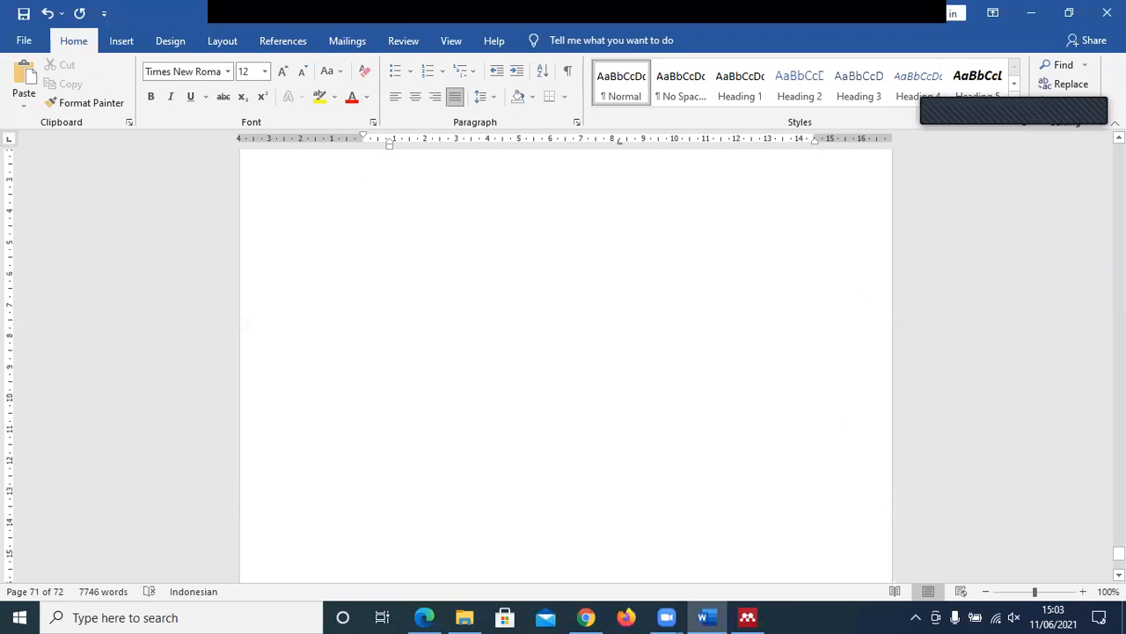
pyautogui.scroll(4, 660, 353)
pyautogui.scroll(-3, 660, 353)
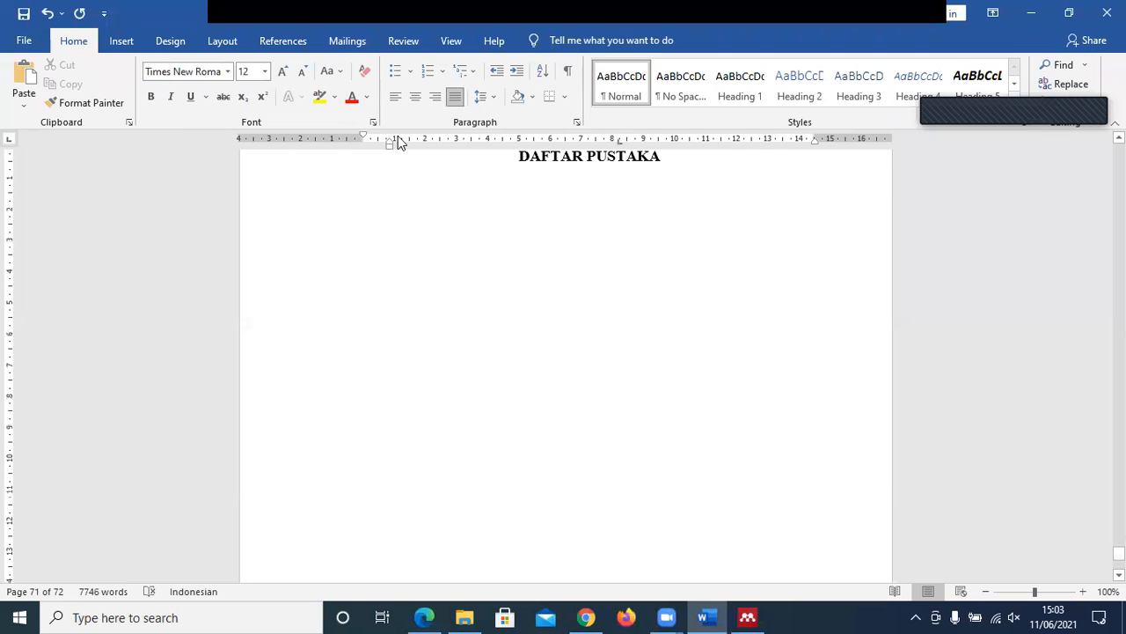
pyautogui.click(291, 45)
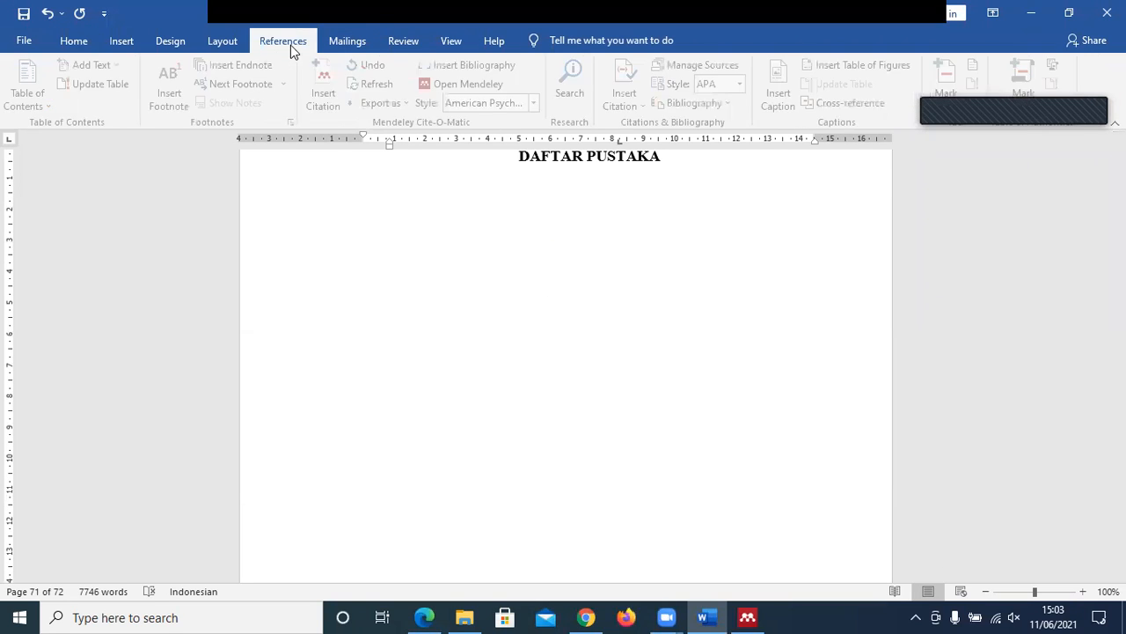
pyautogui.click(458, 64)
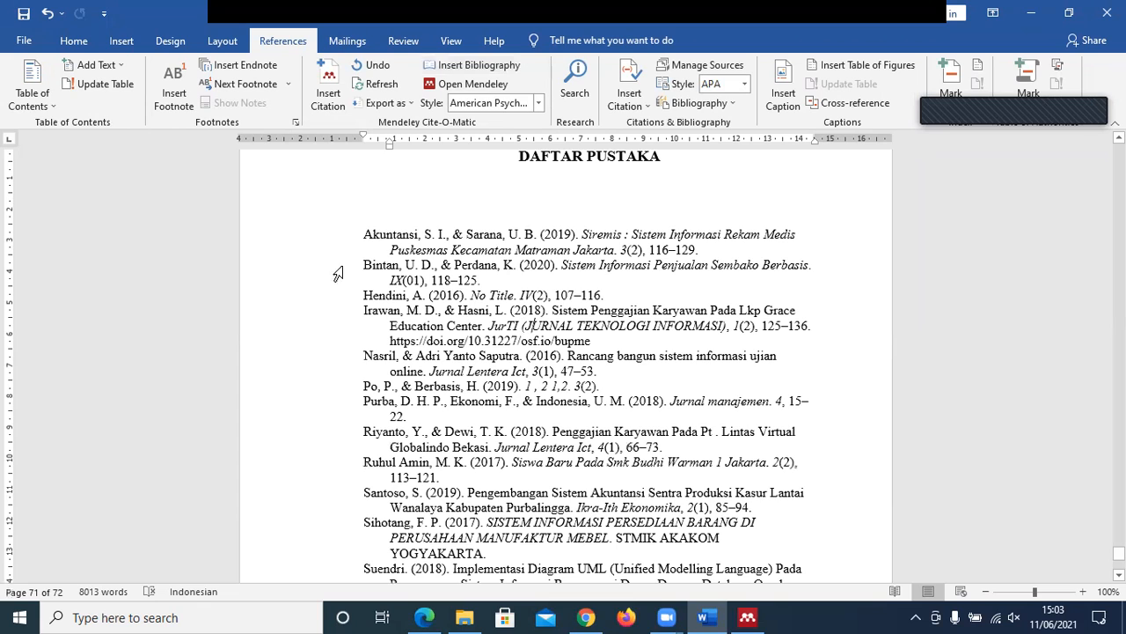
# - Review the reinserted bibliography from the first reference to the last, then return to the DAFTAR PUSTAKA heading
pyautogui.click(403, 235)
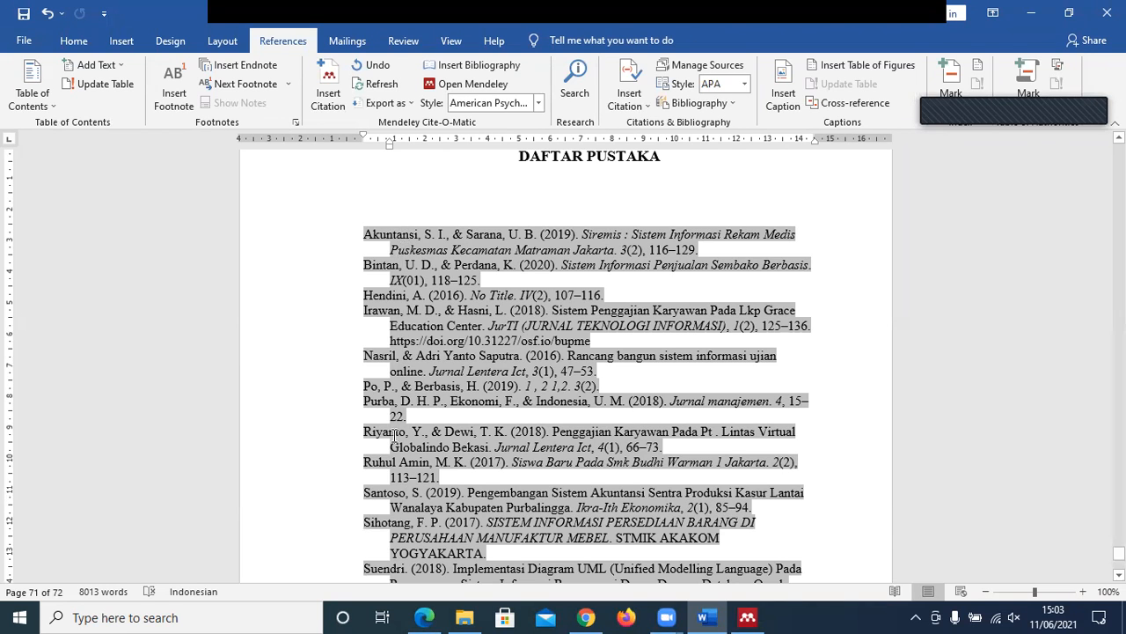
pyautogui.moveTo(375, 491); pyautogui.dragTo(682, 554)
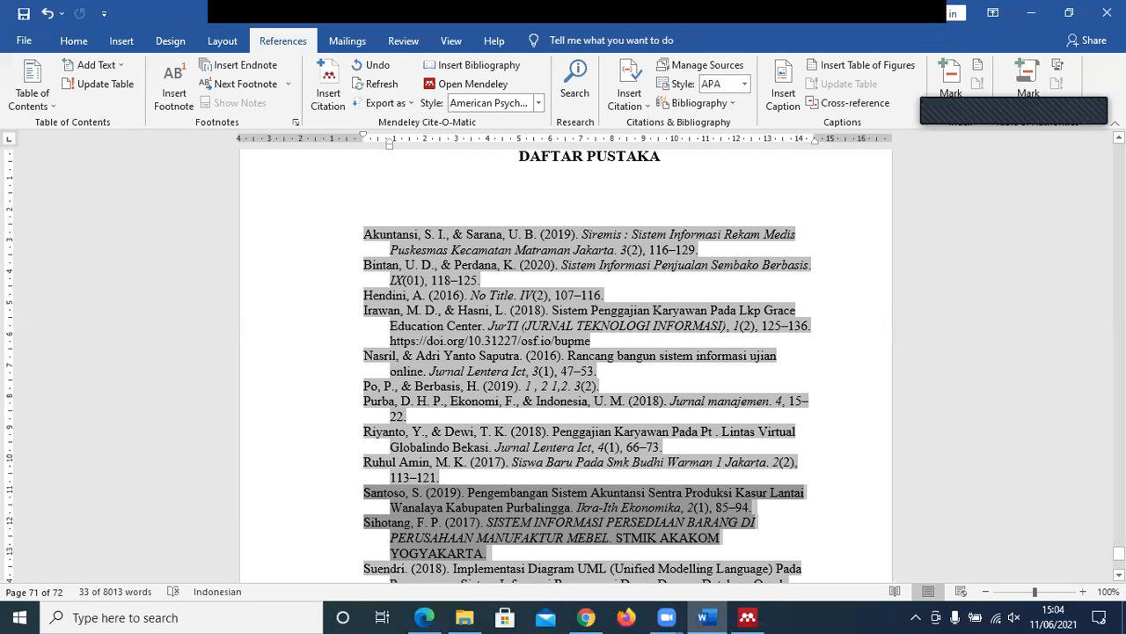
pyautogui.moveTo(1119, 553); pyautogui.dragTo(1118, 555)
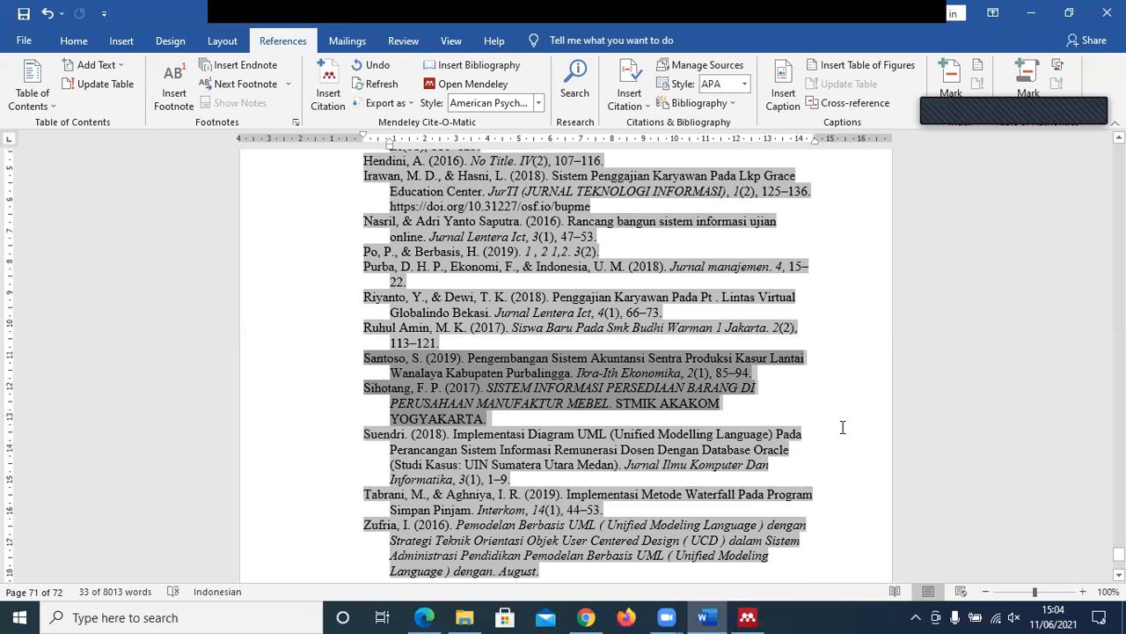
pyautogui.click(551, 375)
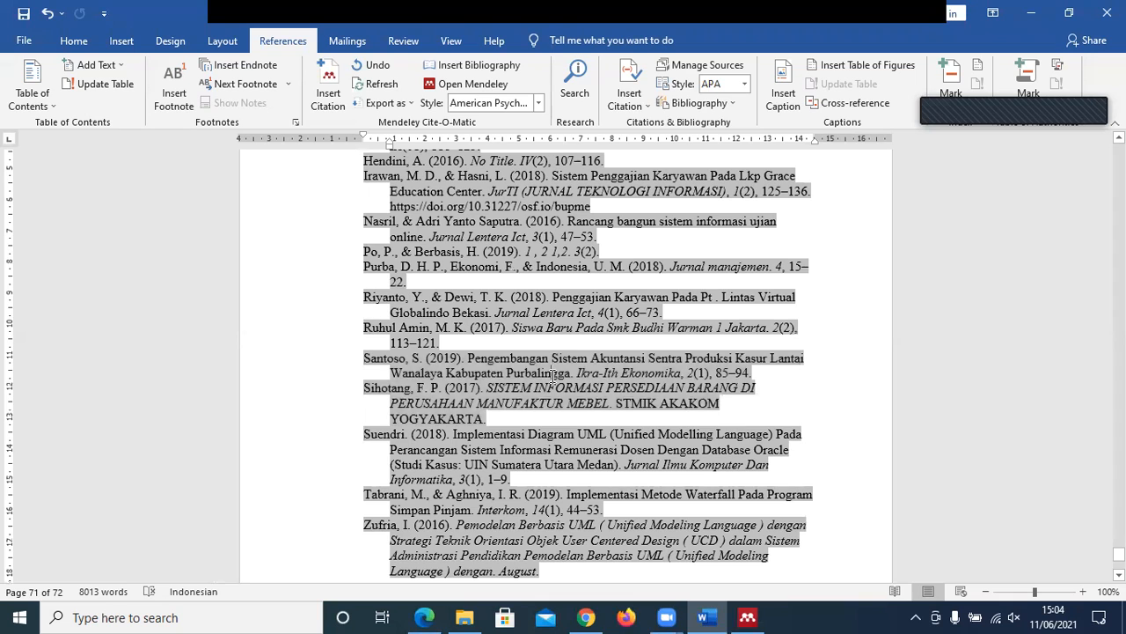
pyautogui.moveTo(1119, 554); pyautogui.dragTo(1119, 556)
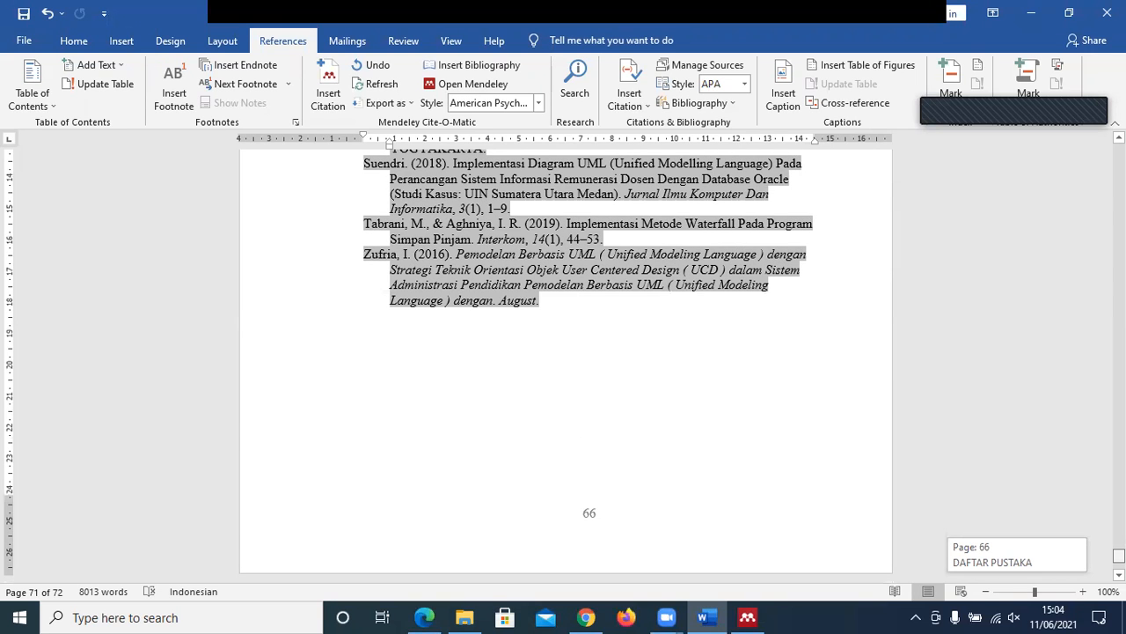
pyautogui.moveTo(1119, 553); pyautogui.dragTo(1120, 551)
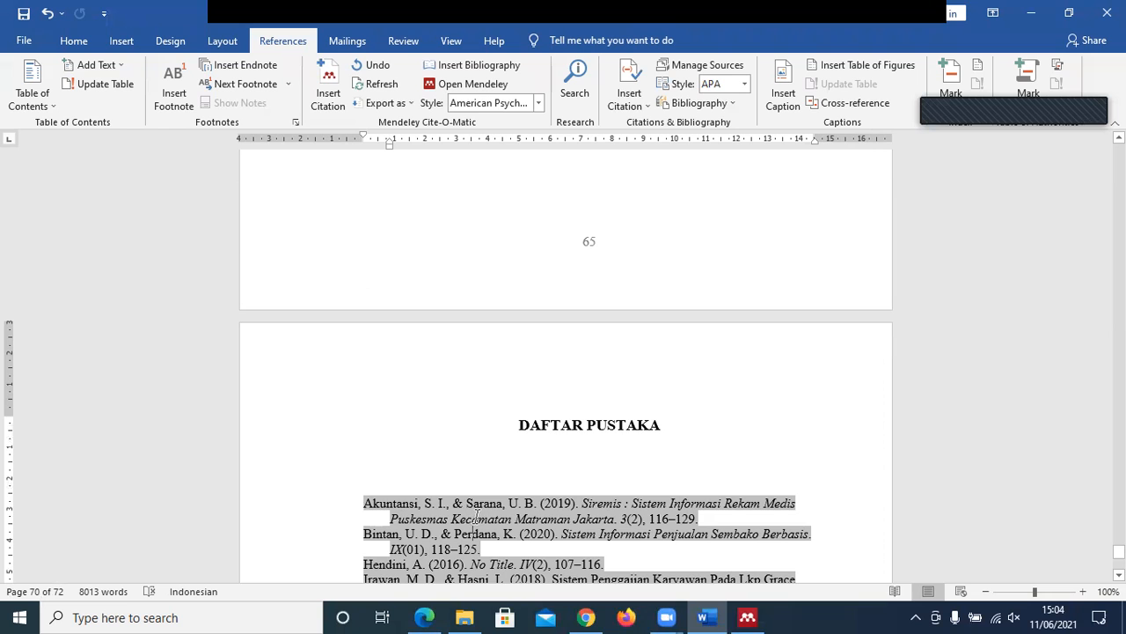
pyautogui.scroll(-1, 475, 519)
pyautogui.scroll(-2, 475, 522)
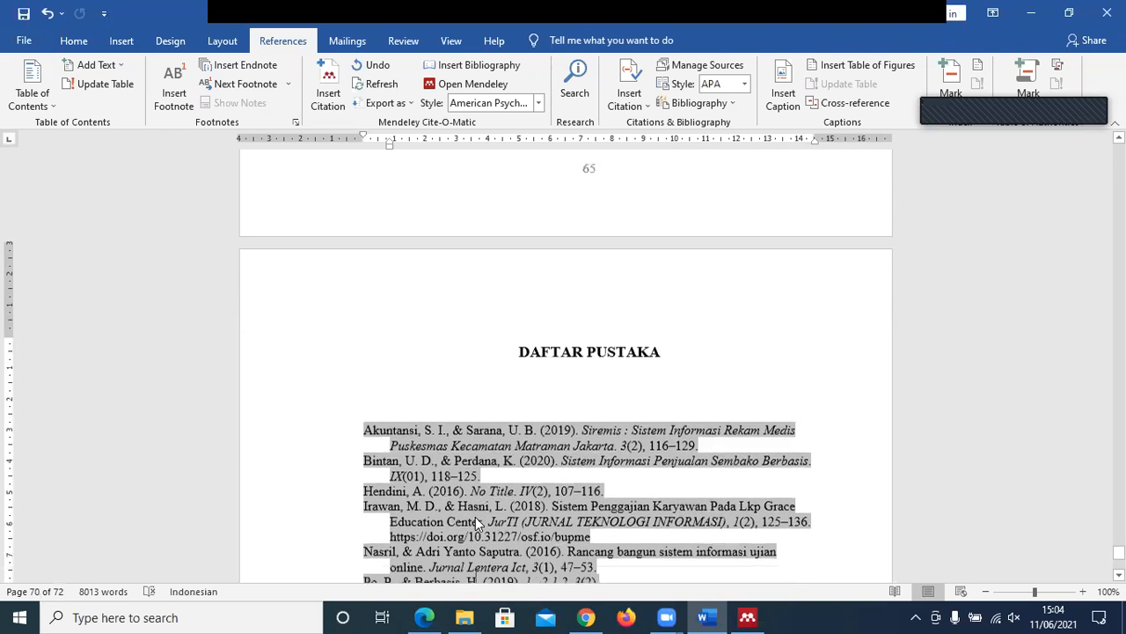
# - Go back to the document's title page and look through the front matter from DAFTAR ISI to DAFTAR GAMBAR
pyautogui.moveTo(1120, 553); pyautogui.dragTo(1120, 149)
pyautogui.scroll(-5, 566, 360)
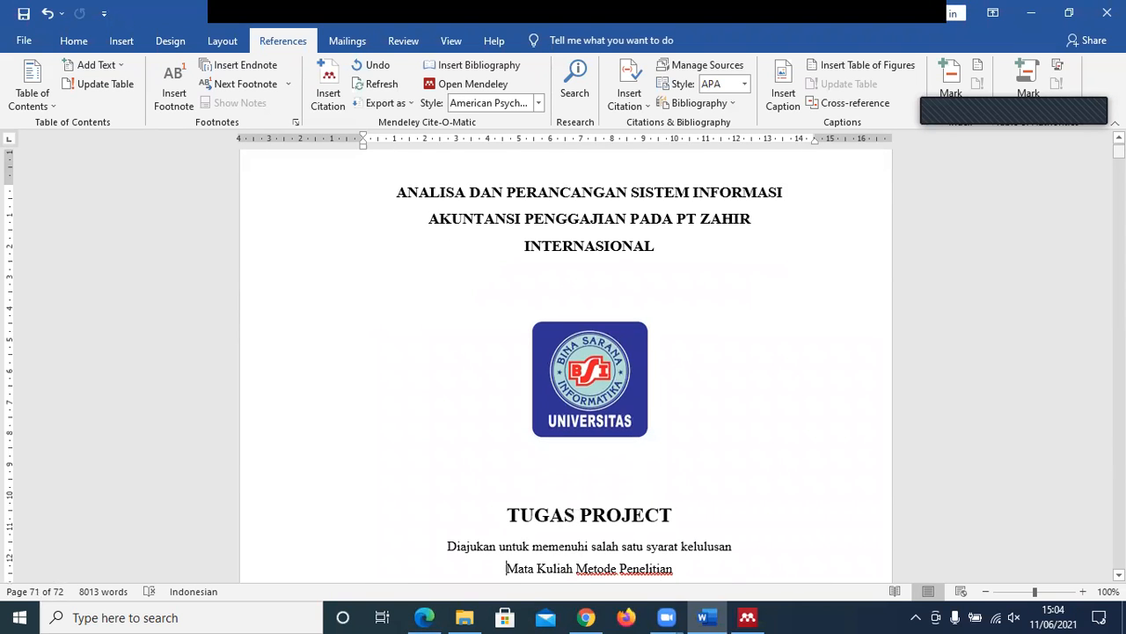
pyautogui.scroll(-5, 548, 519)
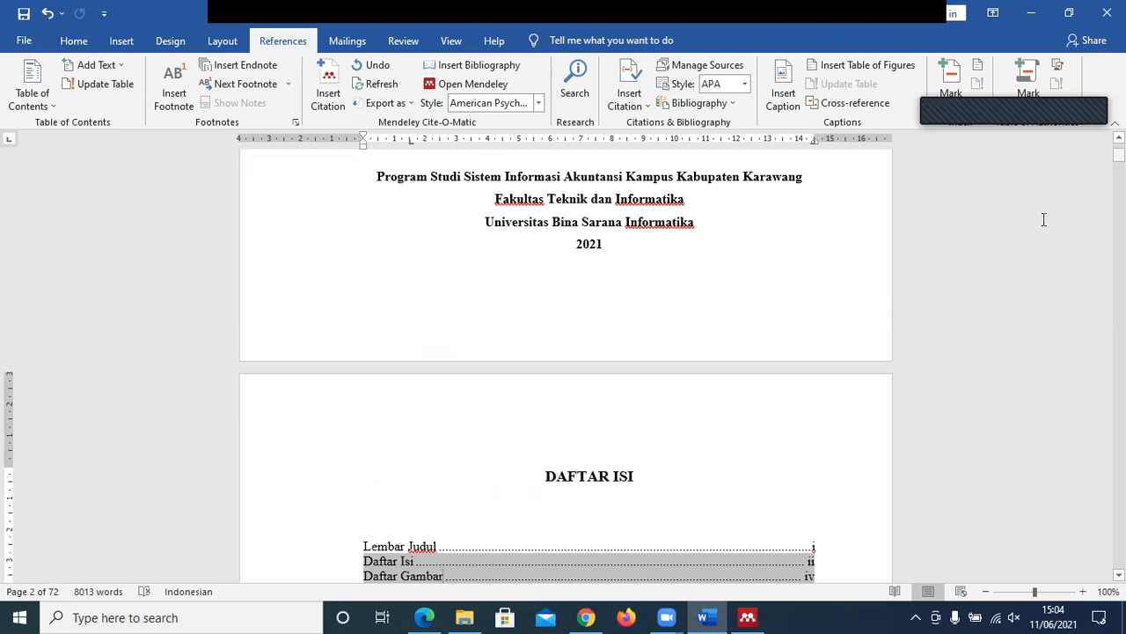
pyautogui.moveTo(1120, 154); pyautogui.dragTo(1119, 166)
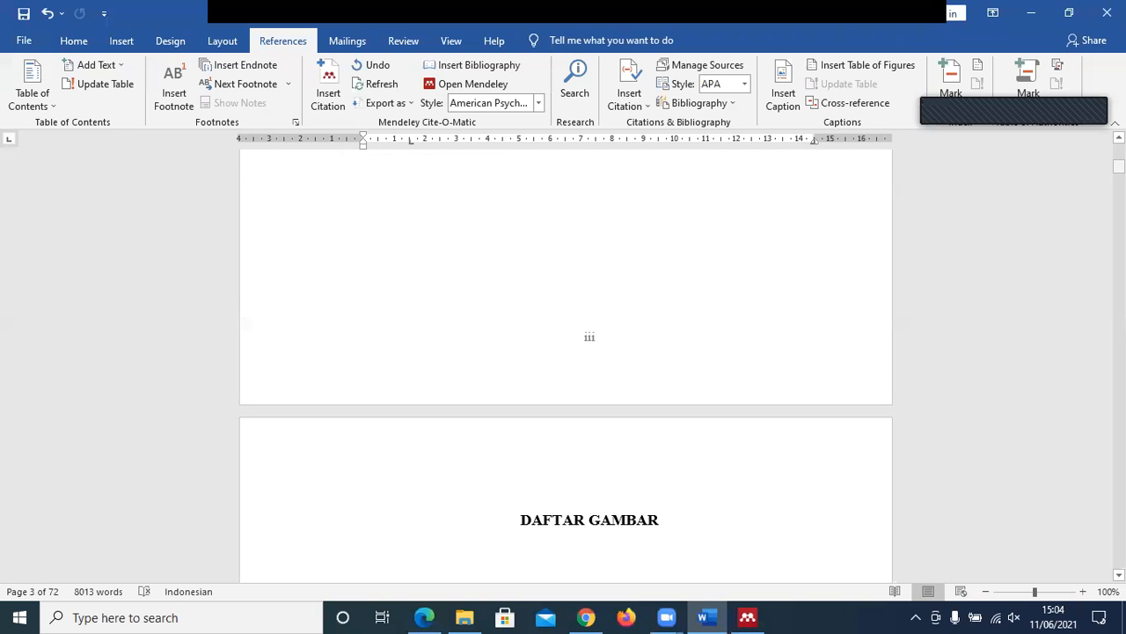